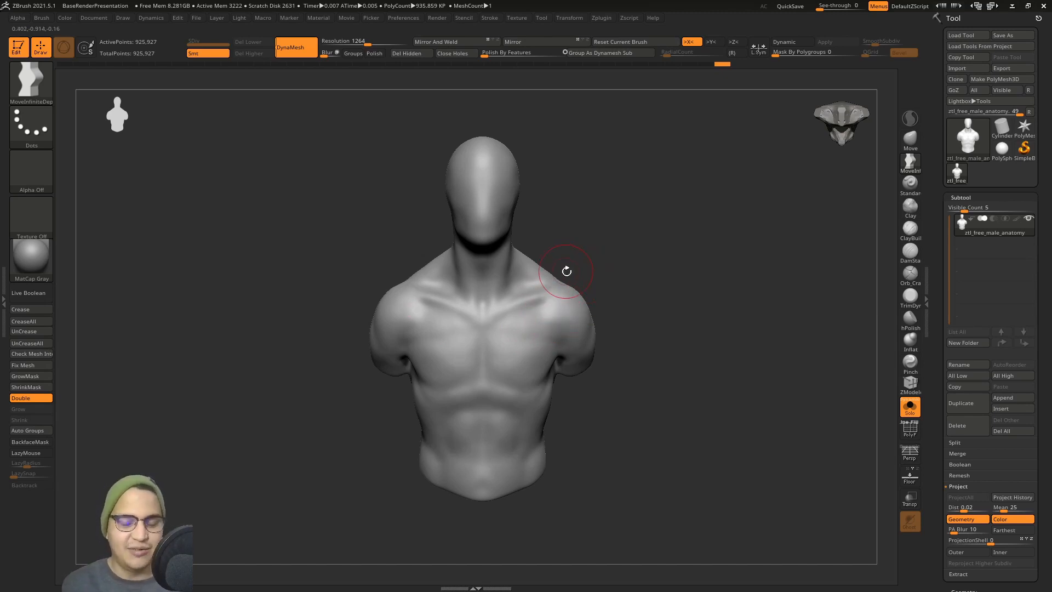
alt+drag(566, 271, 583, 274)
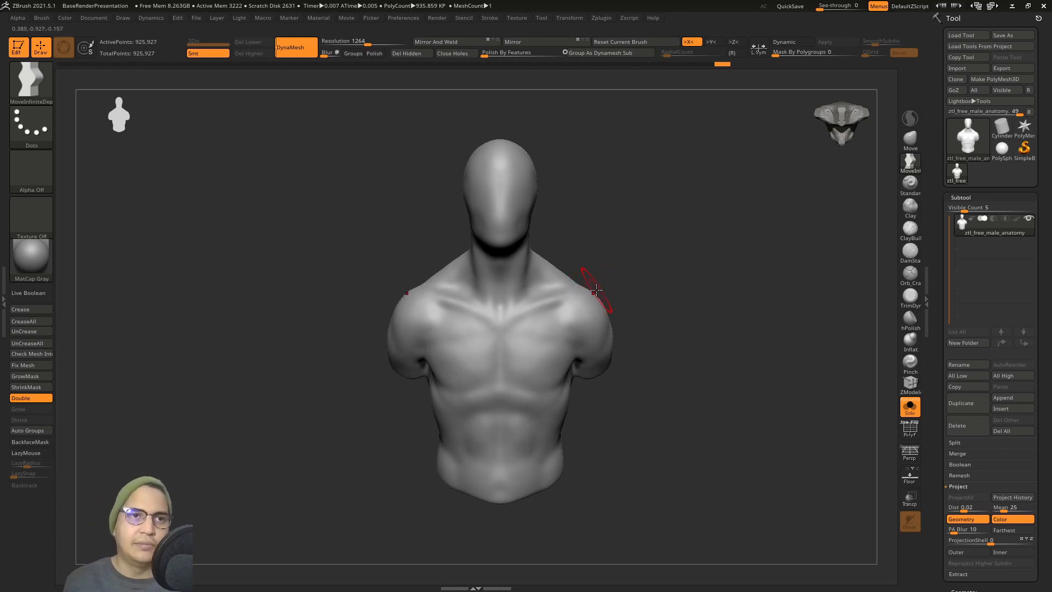
mouse_move(634, 268)
mouse_down()
mouse_move(606, 265)
mouse_move(621, 268)
mouse_up()
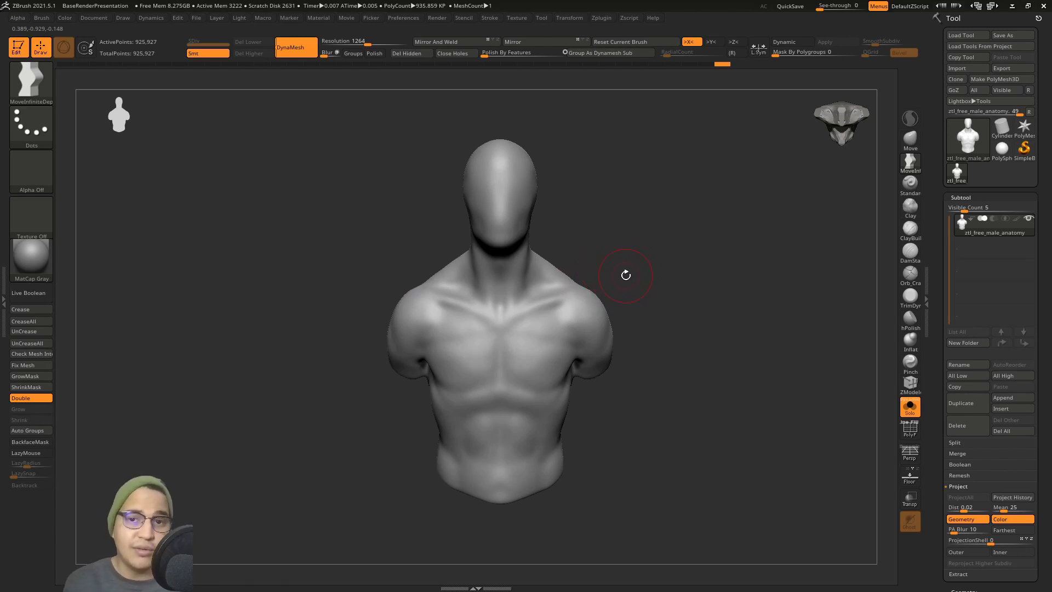
mouse_move(623, 274)
alt+mouse_down()
mouse_move(651, 256)
mouse_move(622, 262)
alt+mouse_up()
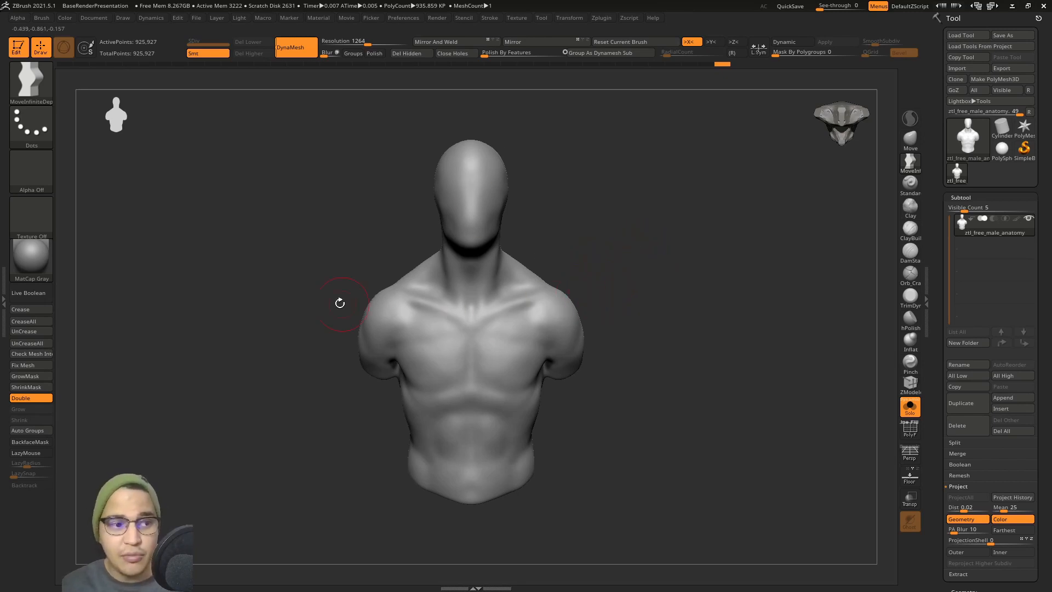
Load the BioMechVDM.ZBP brush preset from the Organic_Mech_VDM_Brush For Concepting folder
key(b)
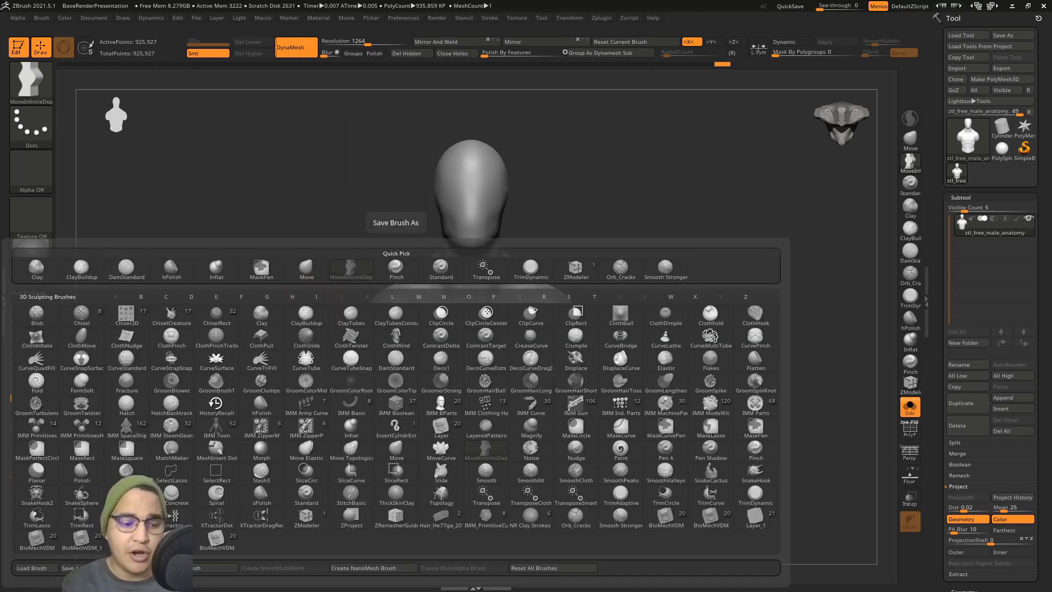
click(31, 568)
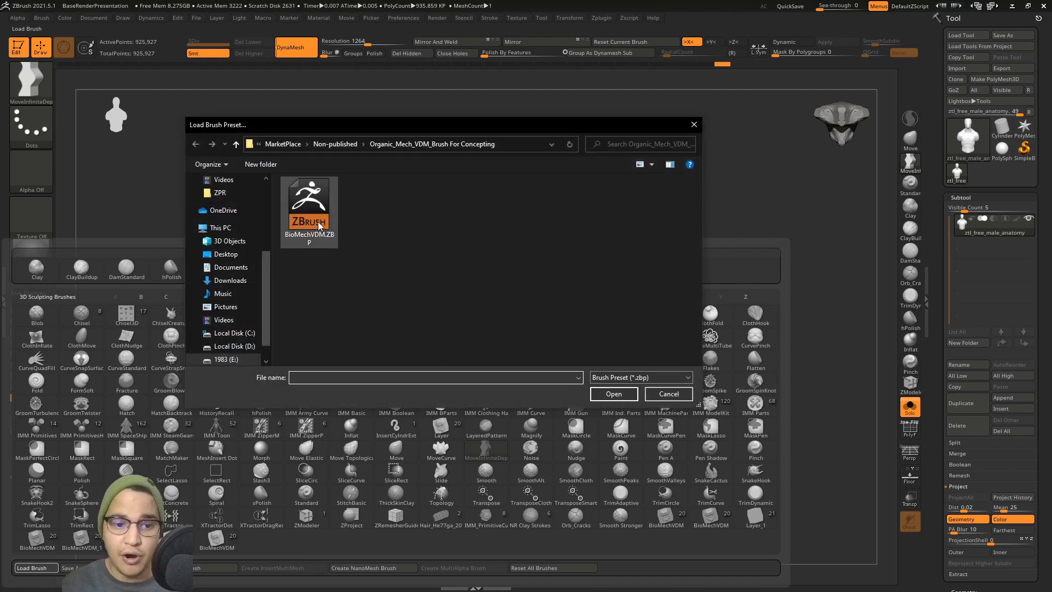
double_click(319, 224)
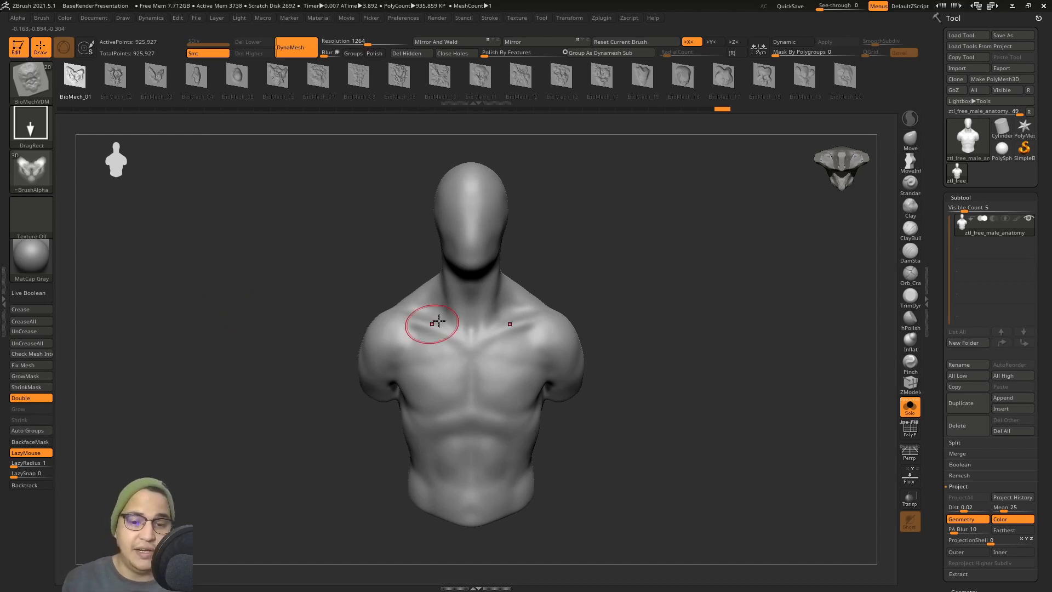
alt+drag(564, 275, 623, 276)
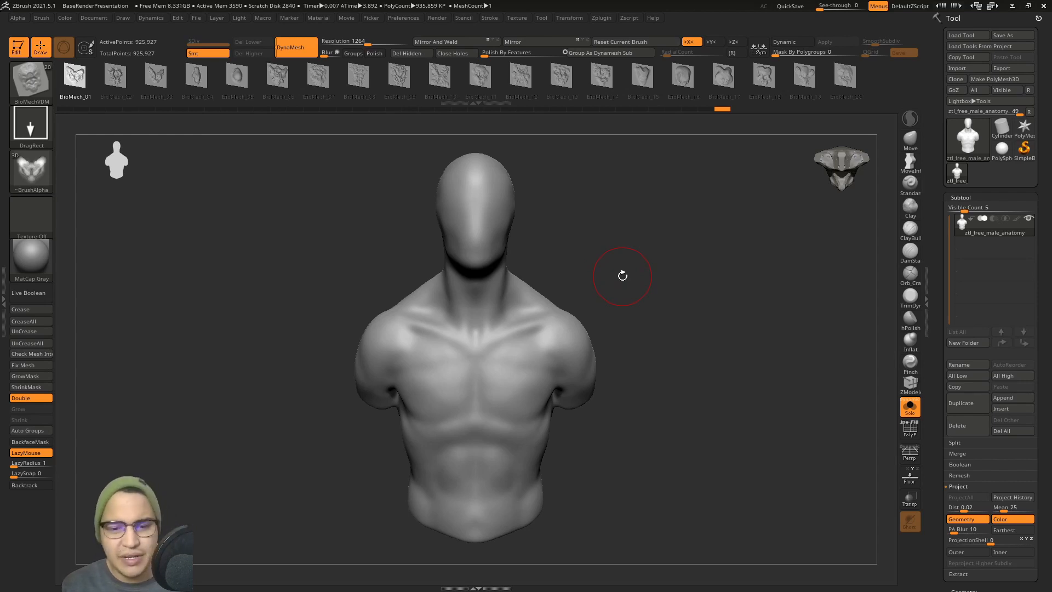
drag(622, 276, 647, 272)
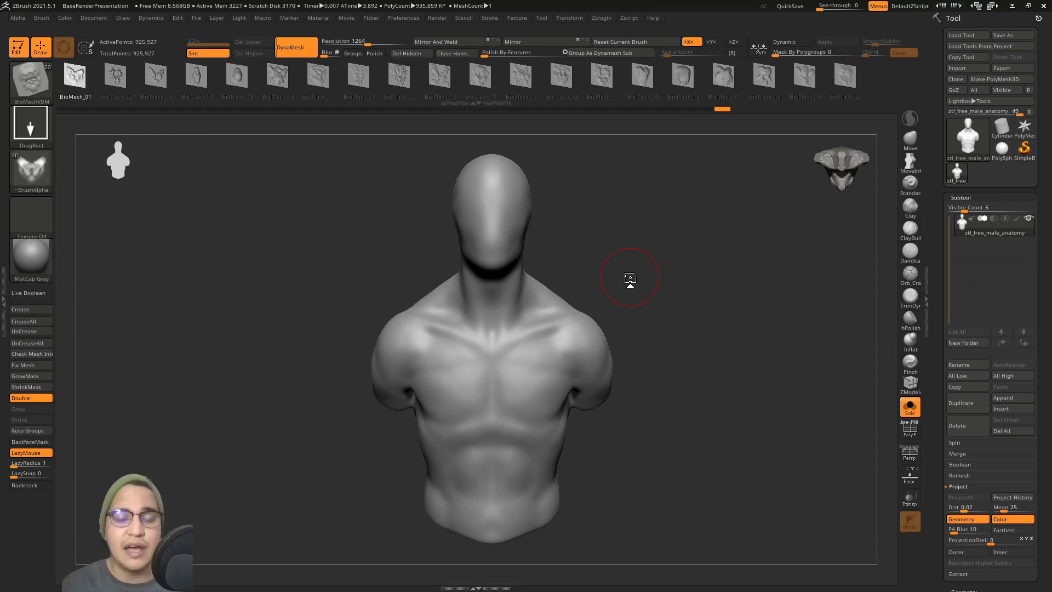
drag(630, 278, 618, 274)
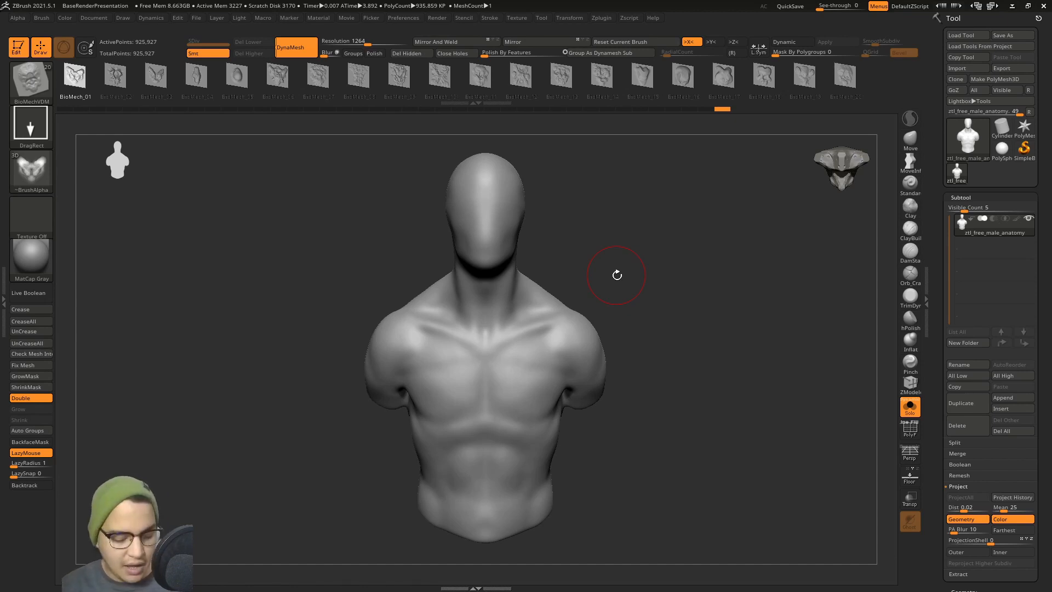
Browse the shapes contained in the BioMechVDM brush and choose BioMech_01
key(m)
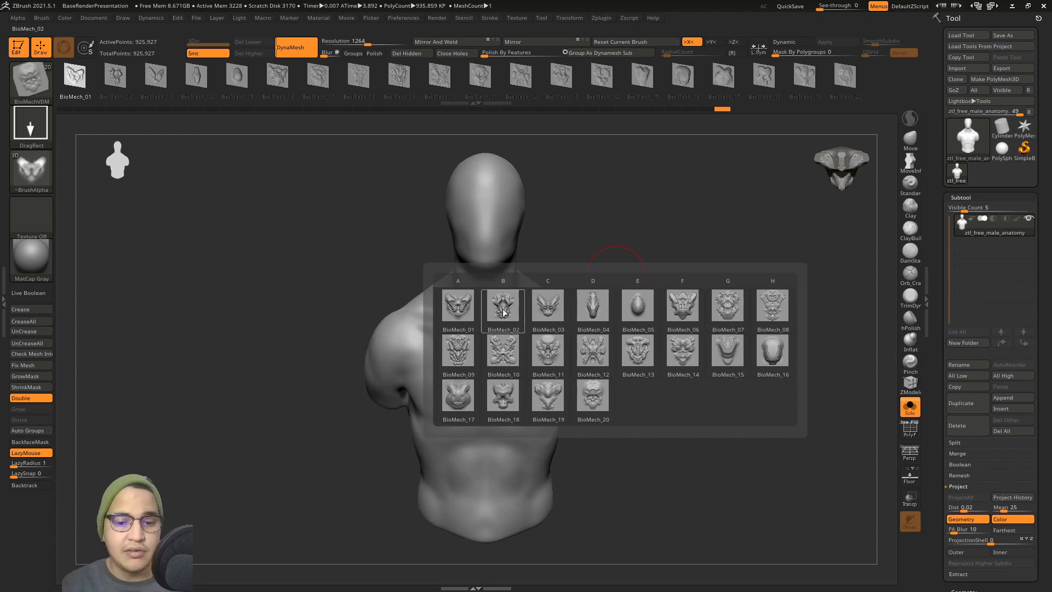
mouse_move(476, 313)
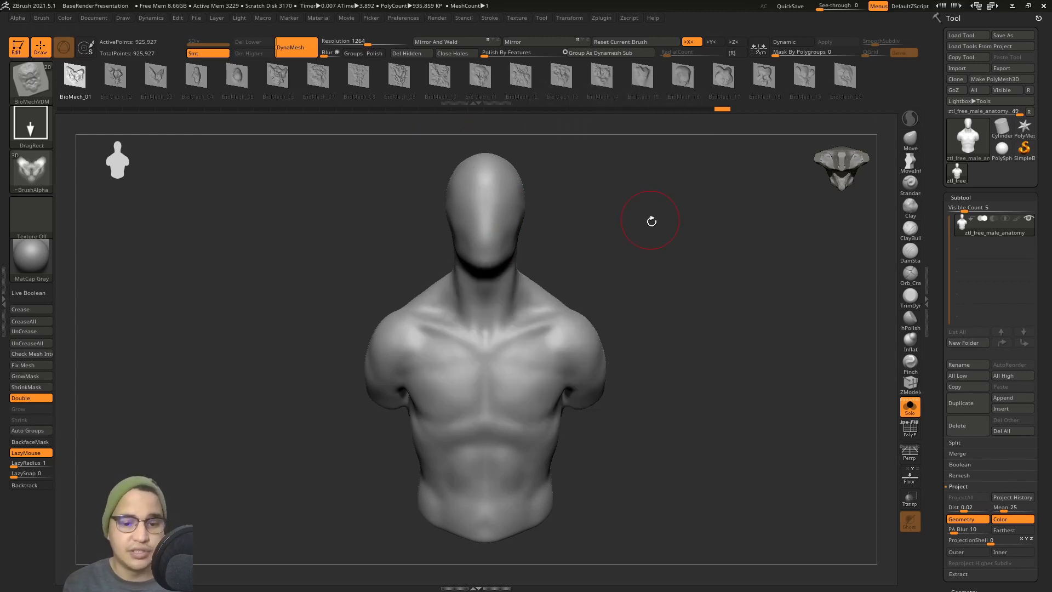
key(m)
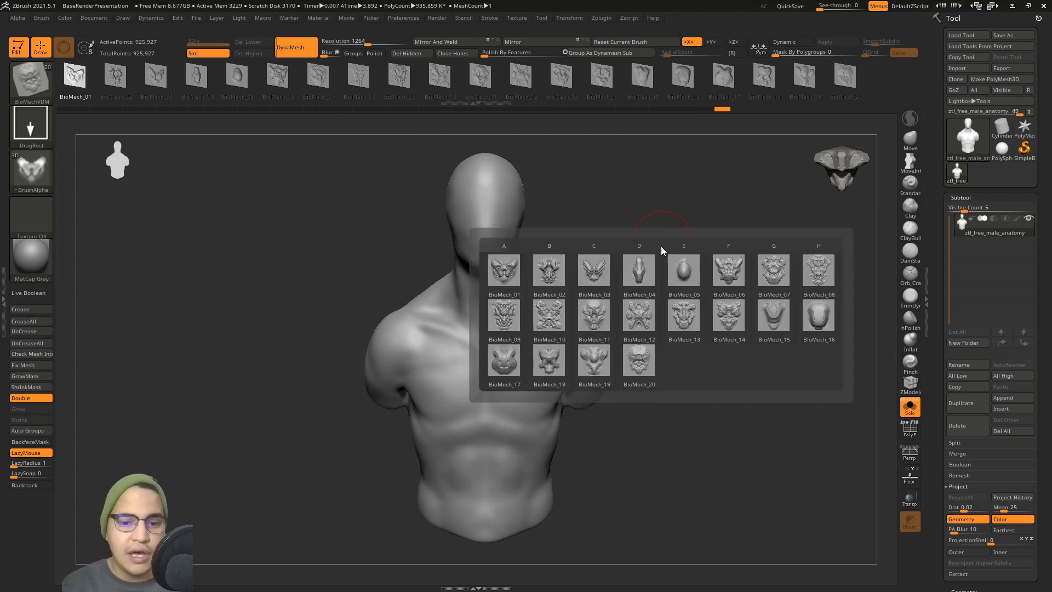
mouse_move(494, 282)
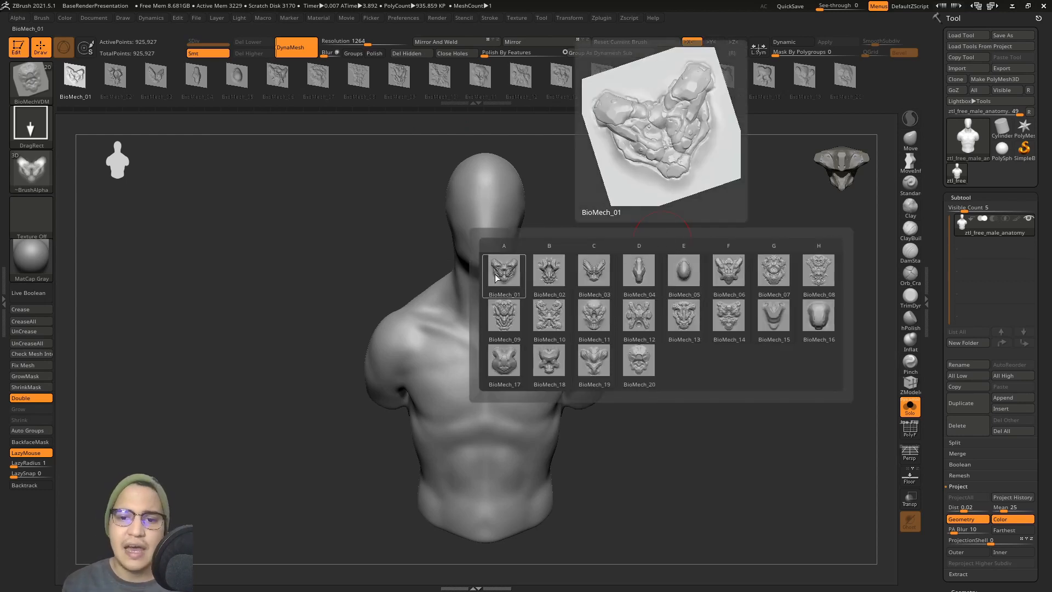
click(496, 281)
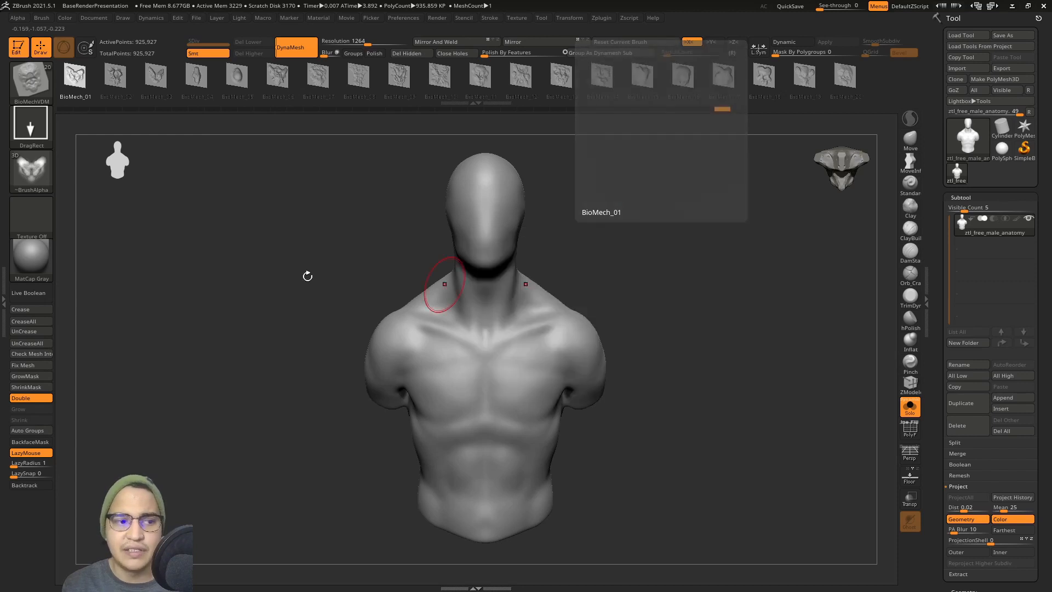
Try the BioMech_09 shape by stamping it symmetrically on both sides of the chest, and inspect its relief from the side
mouse_move(31, 169)
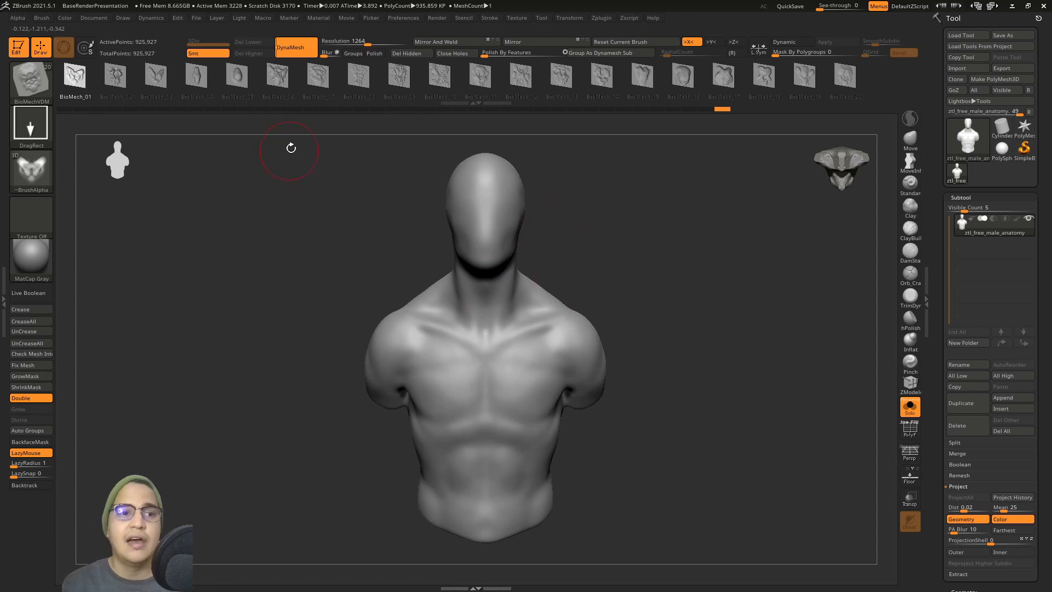
click(399, 77)
alt+right_drag(561, 344, 576, 310)
drag(563, 330, 556, 250)
ctrl+right_drag(551, 274, 503, 358)
right_drag(602, 328, 512, 323)
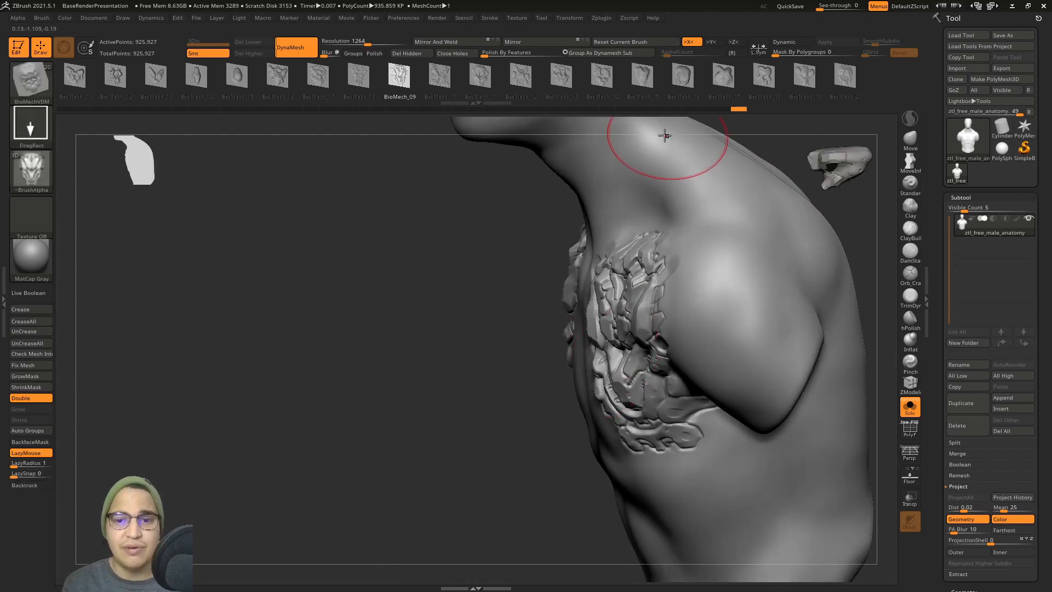
Try a symmetrical BioMech_14 stamp on the torso, inspect it from another angle, and undo the last two stamps
click(612, 78)
ctrl+right_drag(628, 328, 636, 260)
right_drag(767, 291, 635, 325)
mouse_move(621, 328)
mouse_down()
mouse_move(634, 359)
mouse_move(653, 282)
mouse_move(639, 248)
mouse_move(649, 248)
mouse_up()
ctrl+right_drag(615, 293, 613, 348)
mouse_move(564, 315)
right_down()
mouse_move(619, 301)
mouse_move(601, 336)
mouse_move(601, 320)
mouse_move(692, 331)
right_up()
key(ctrl+z)
key(ctrl+z)
ctrl+right_drag(555, 346, 670, 296)
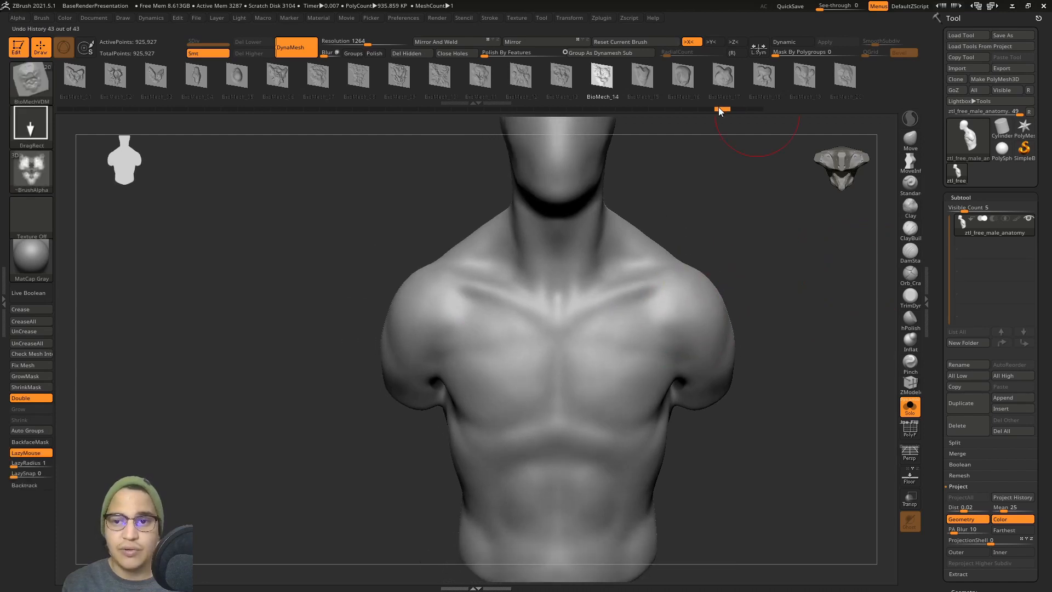
With X symmetry off, try a large BioMech_17 stamp centred on the chest, inspect it from the side, and undo it
click(726, 88)
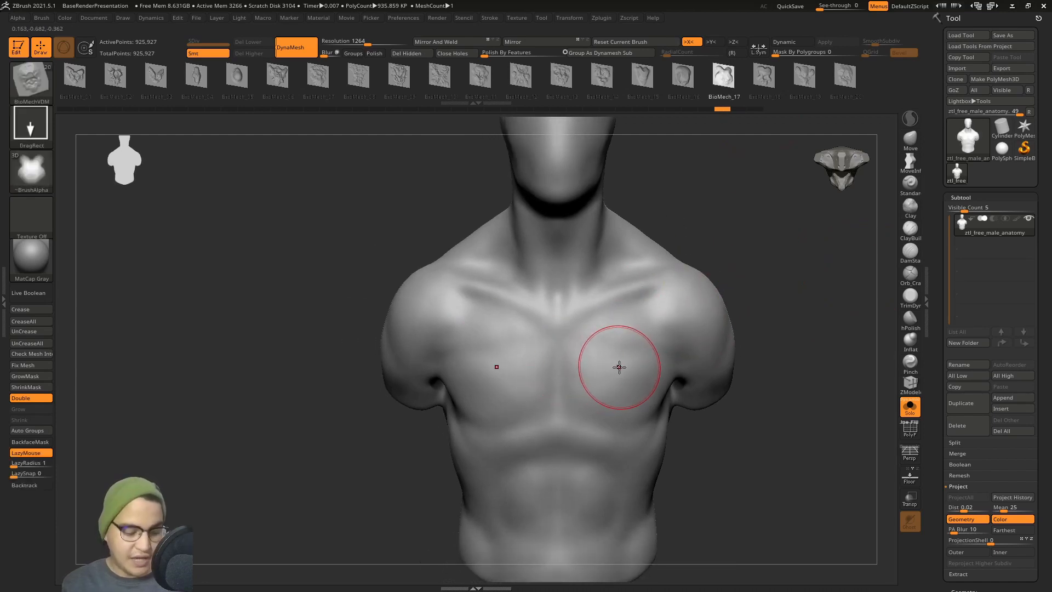
right_drag(619, 367, 569, 335)
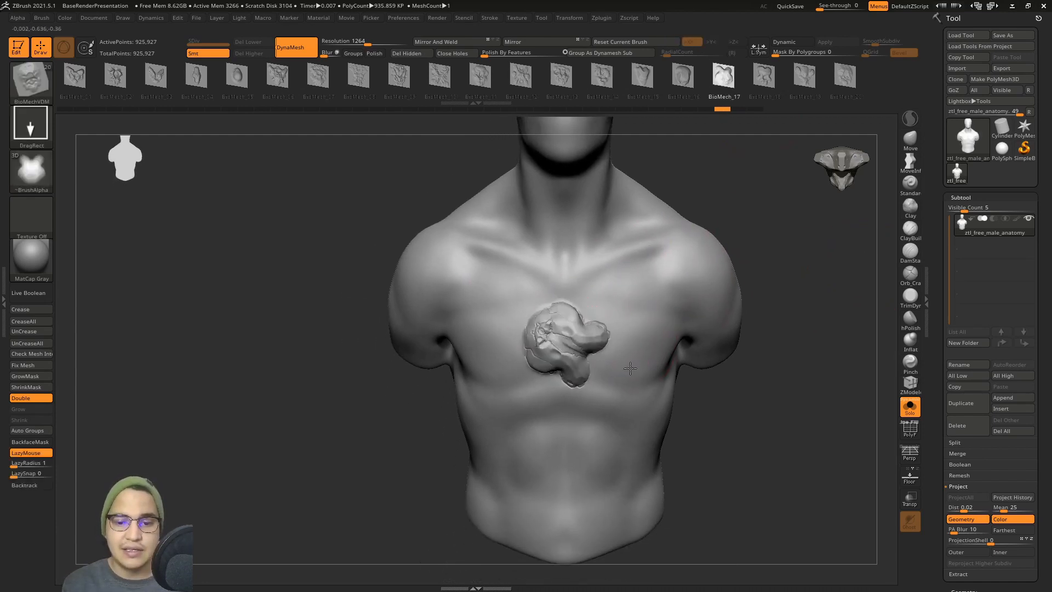
drag(546, 220, 553, 200)
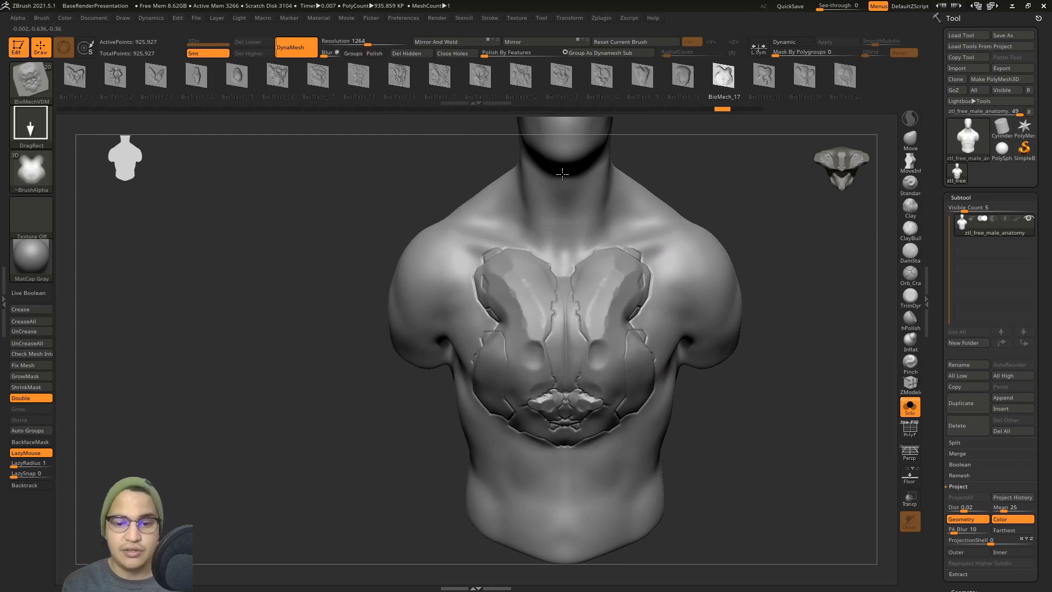
ctrl+right_drag(581, 318, 675, 282)
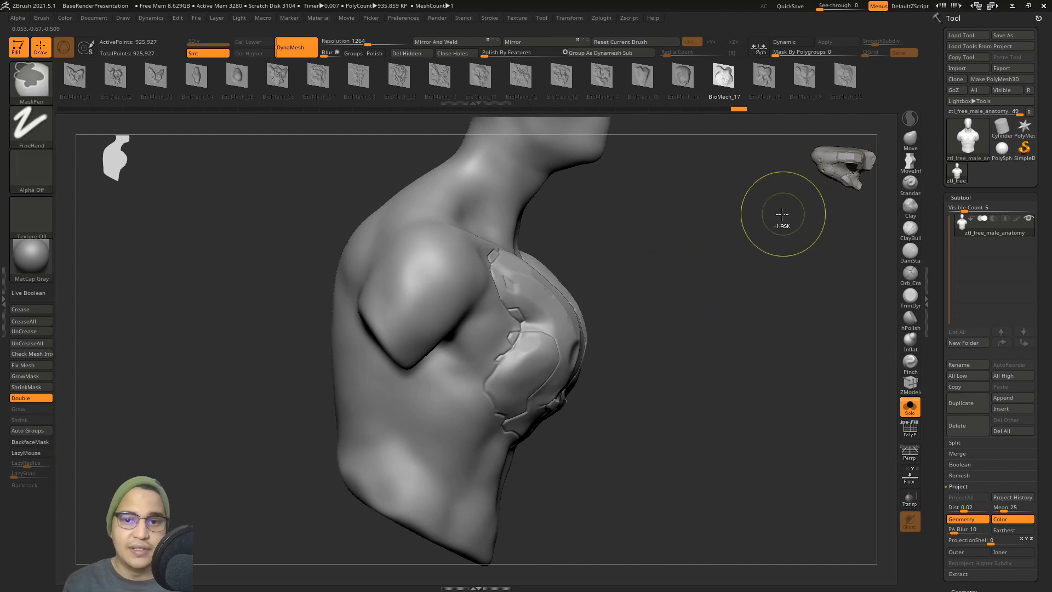
key(ctrl+z)
Try a large BioMech_14 stamp centred on the front of the chest and inspect its relief from the side
click(602, 76)
shift+right_drag(639, 115, 621, 266)
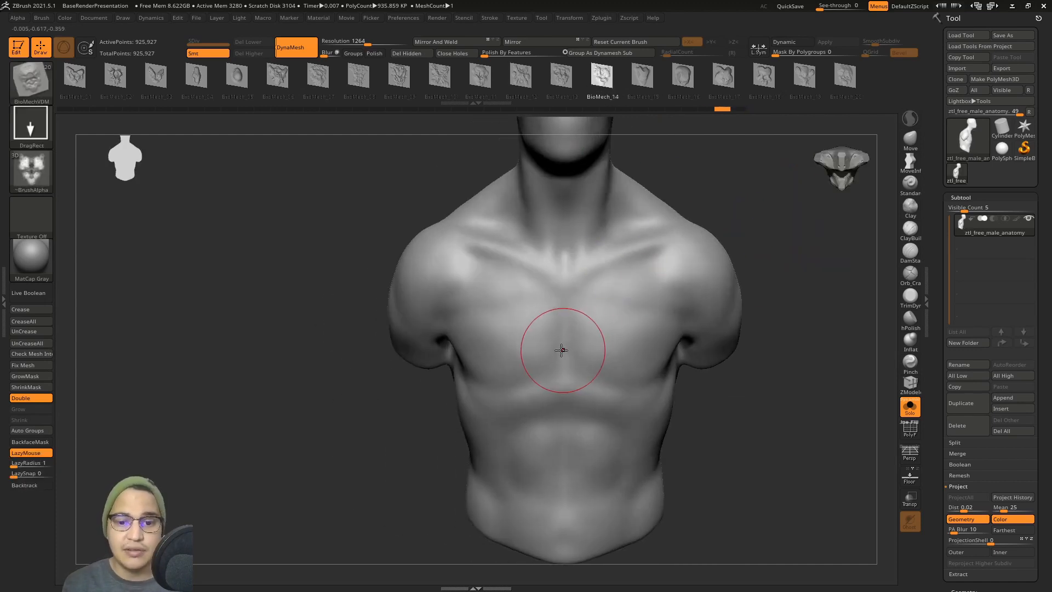
drag(604, 398, 570, 159)
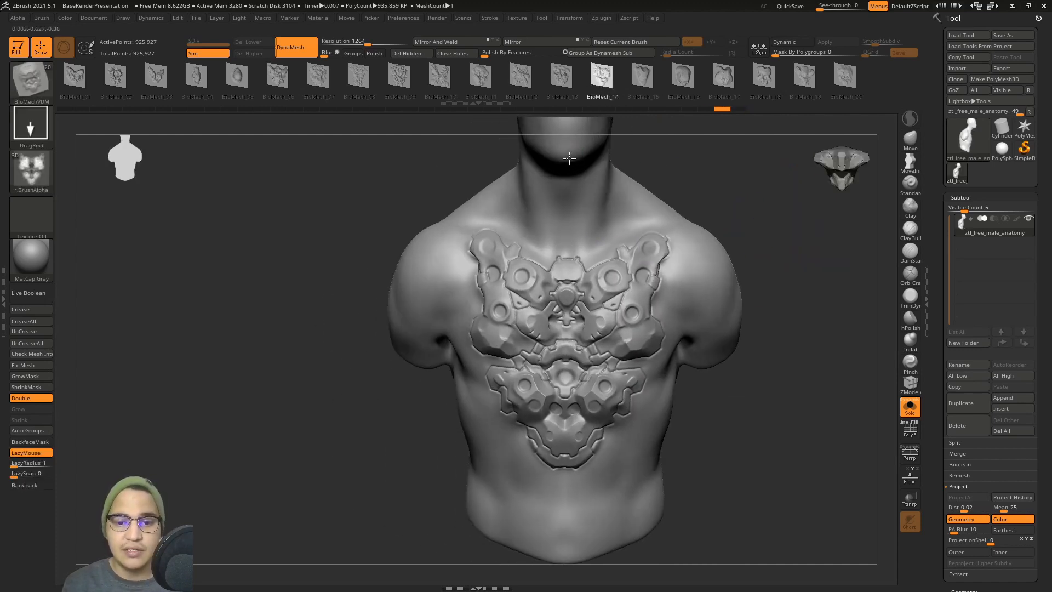
right_drag(586, 327, 669, 312)
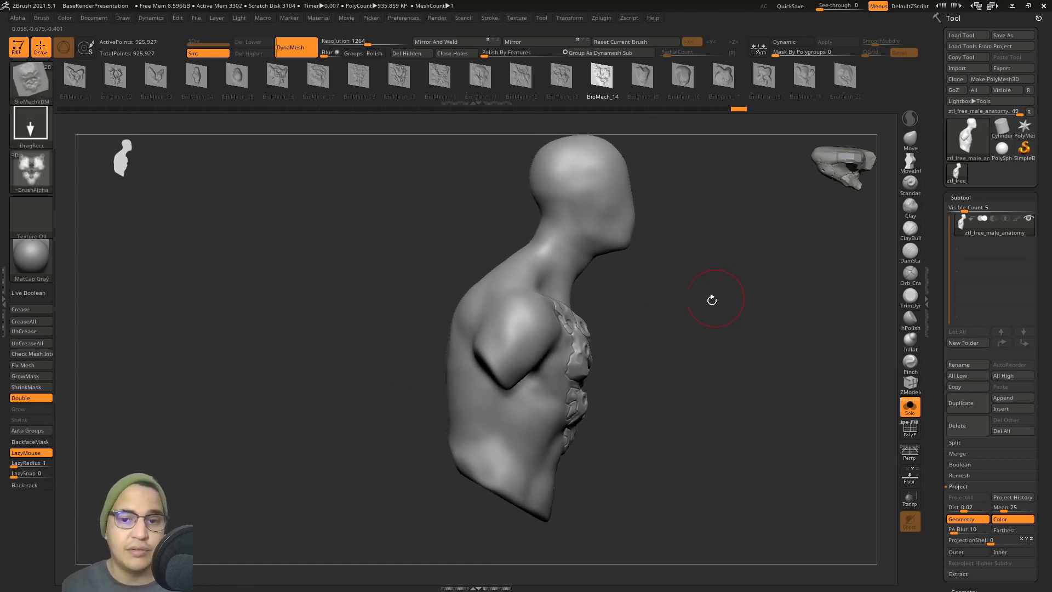
key(b)
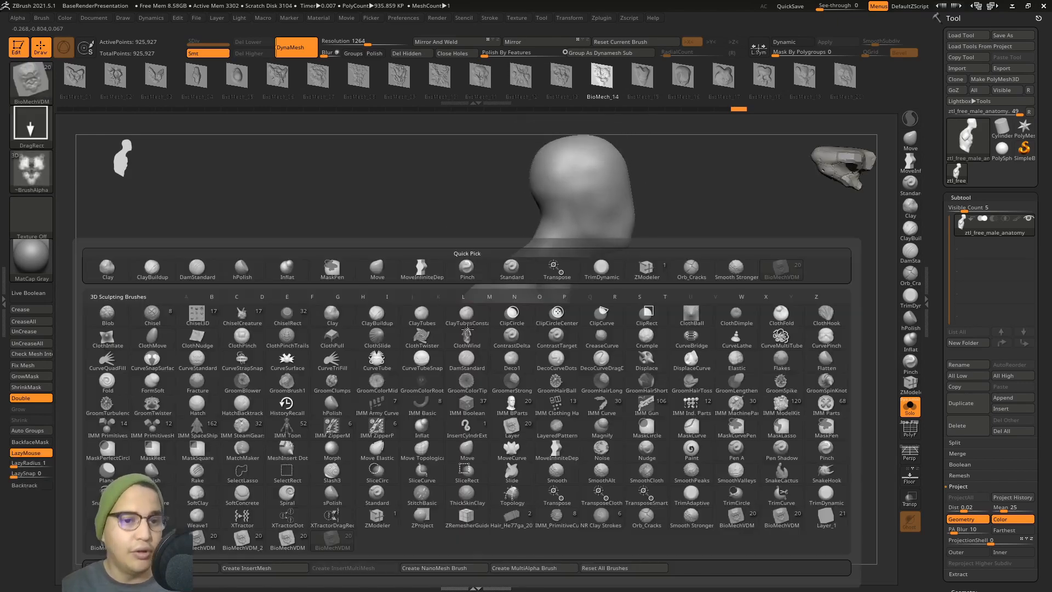
key(p)
key(i)
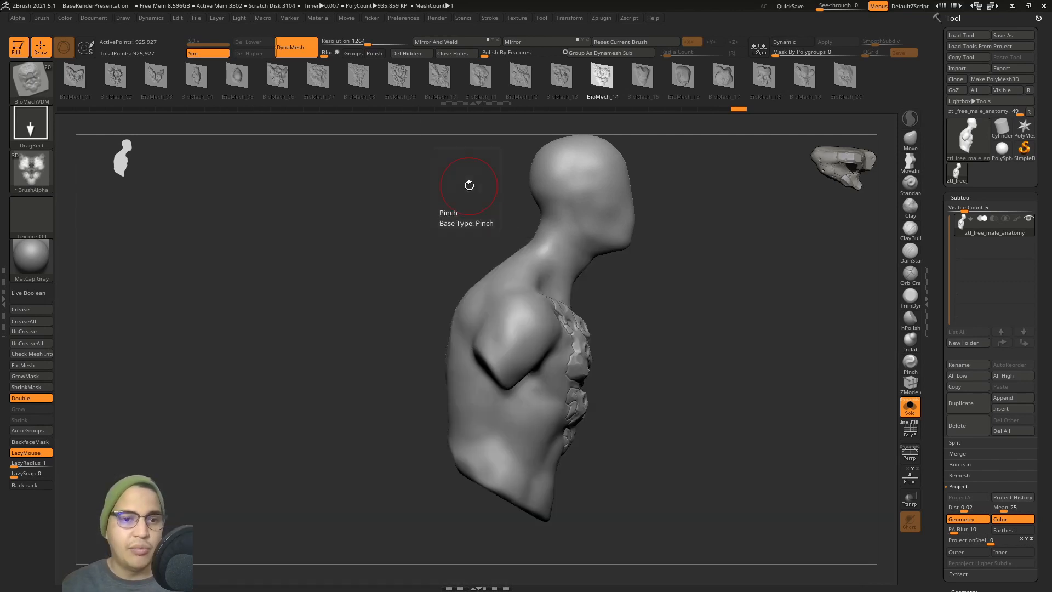
Try the BioMech_05 and BioMech_06 shapes as stamps on the chest, undoing each one
shift+drag(594, 335, 548, 335)
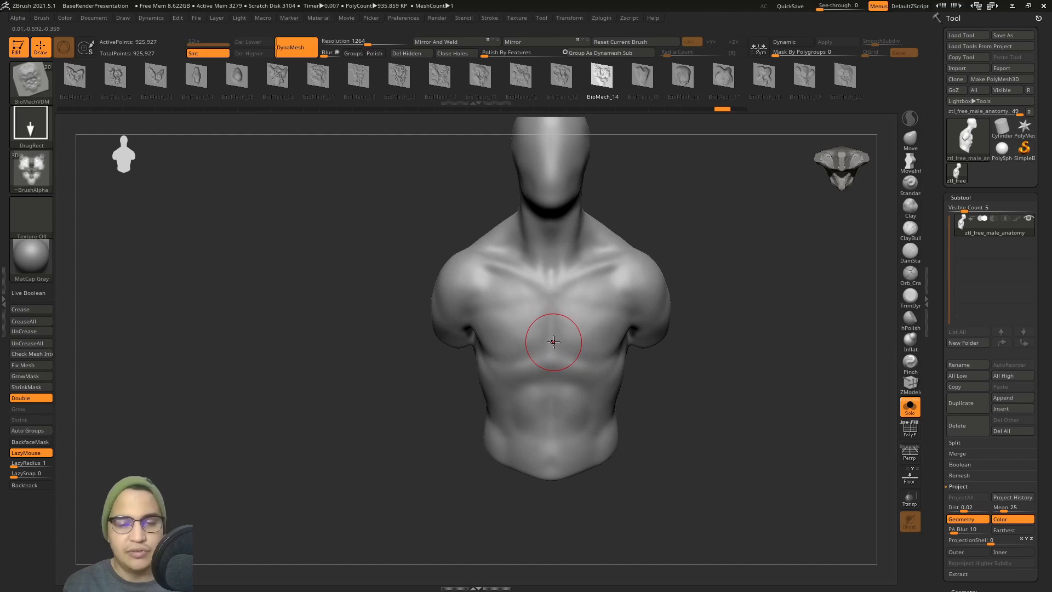
click(237, 75)
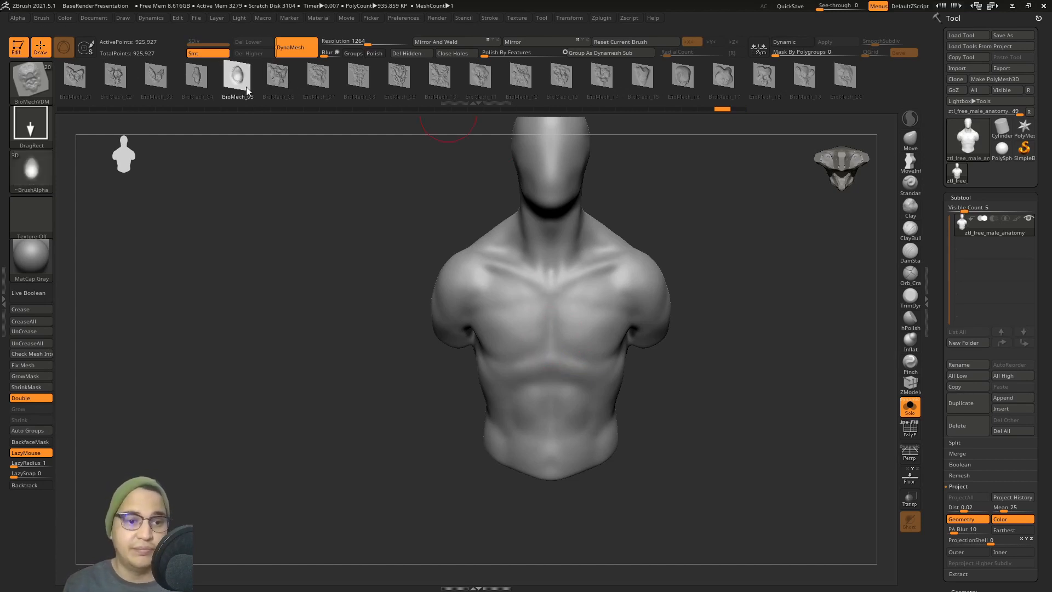
mouse_move(541, 336)
mouse_down()
mouse_move(562, 379)
mouse_move(555, 437)
mouse_move(574, 399)
mouse_up()
key(ctrl+z)
click(291, 85)
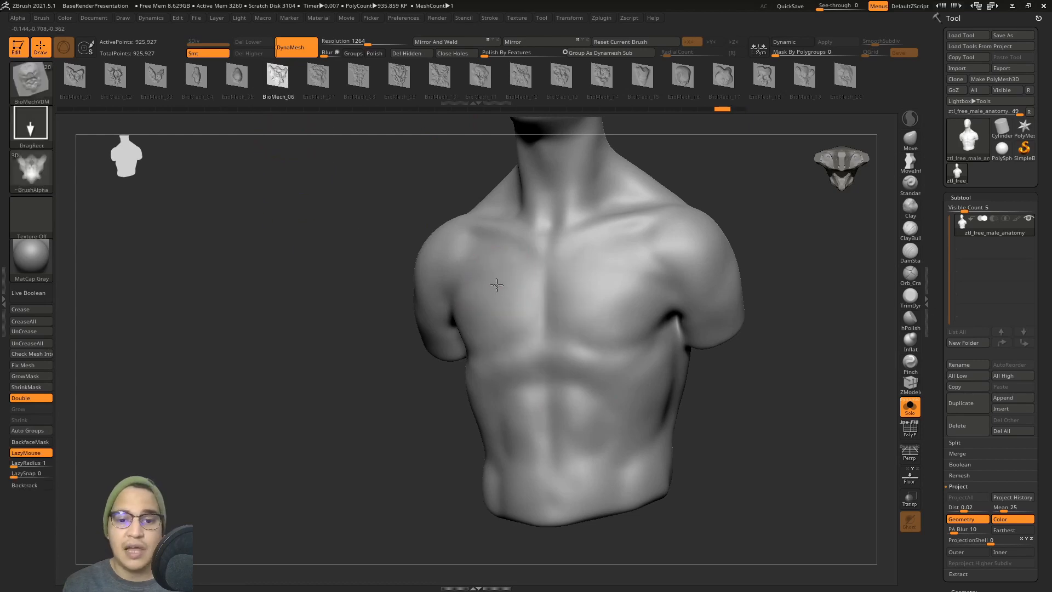
drag(495, 284, 523, 356)
key(ctrl+z)
Try a large BioMech_07 stamp centred on the front of the chest and undo it
click(323, 82)
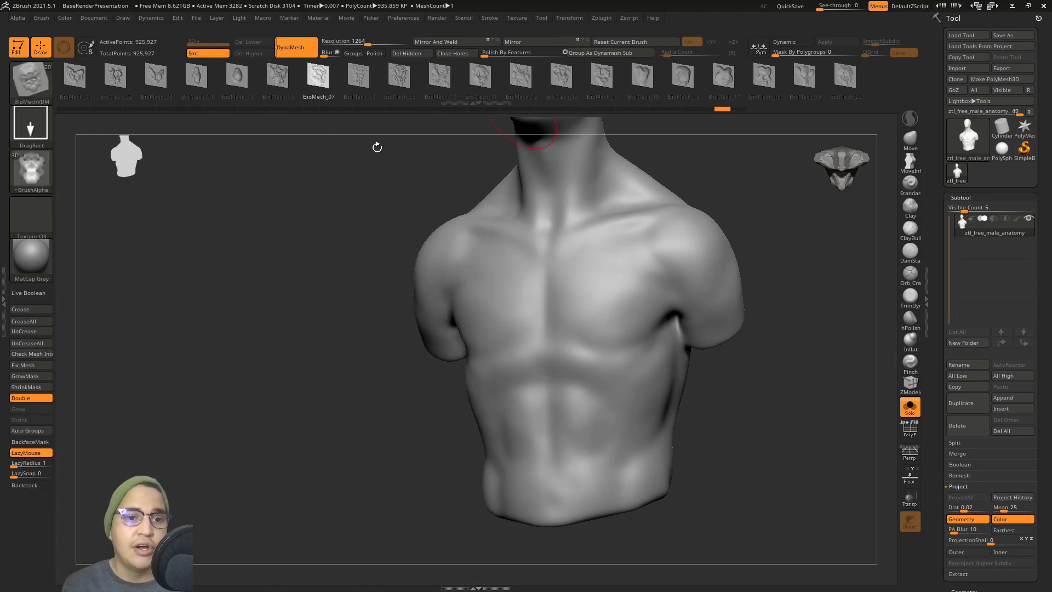
shift+drag(376, 146, 587, 301)
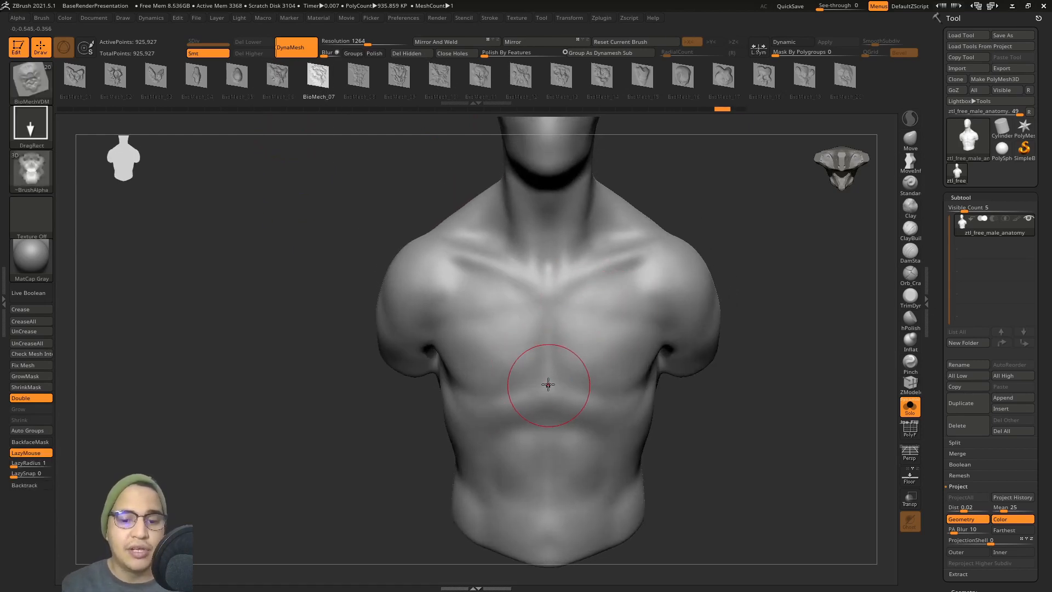
drag(548, 380, 549, 232)
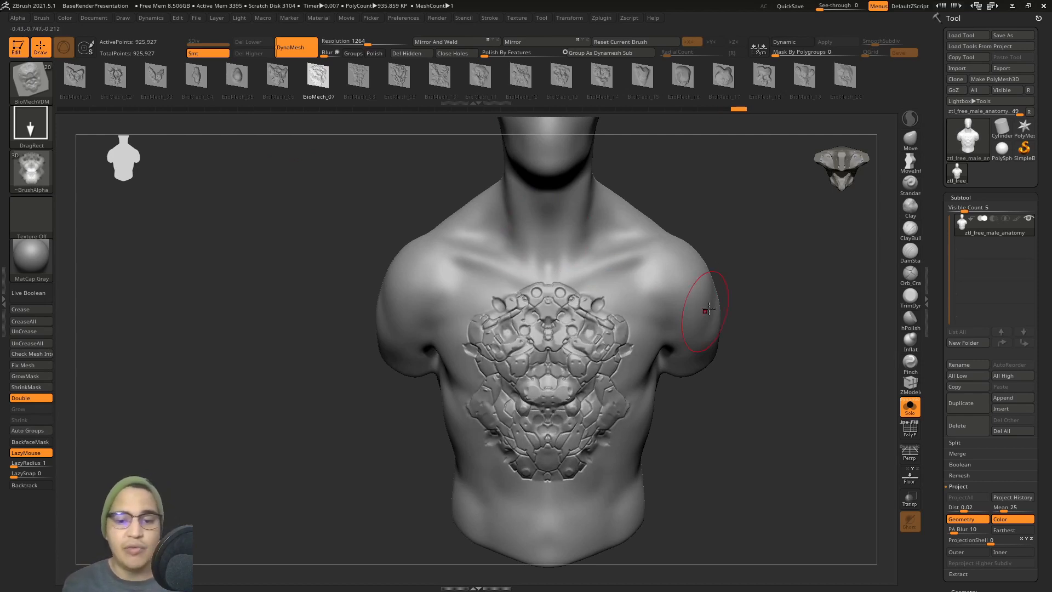
key(ctrl+z)
drag(763, 244, 728, 259)
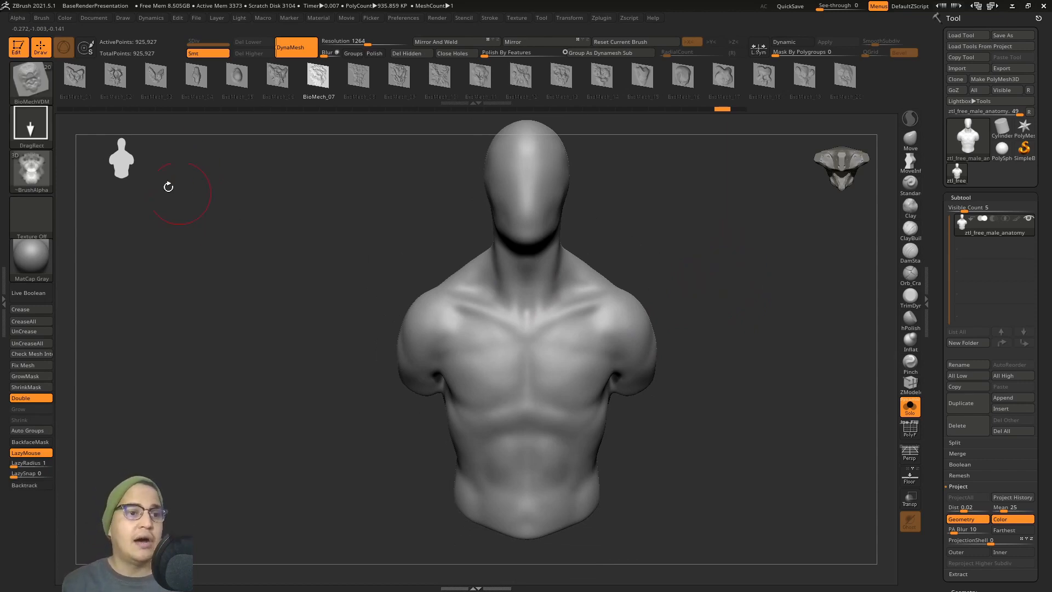
Stamp the BioMech_01 shape centred on the lower face and apply Mirror And Weld to the bust
click(74, 77)
alt+right_drag(540, 174, 529, 253)
drag(533, 270, 529, 150)
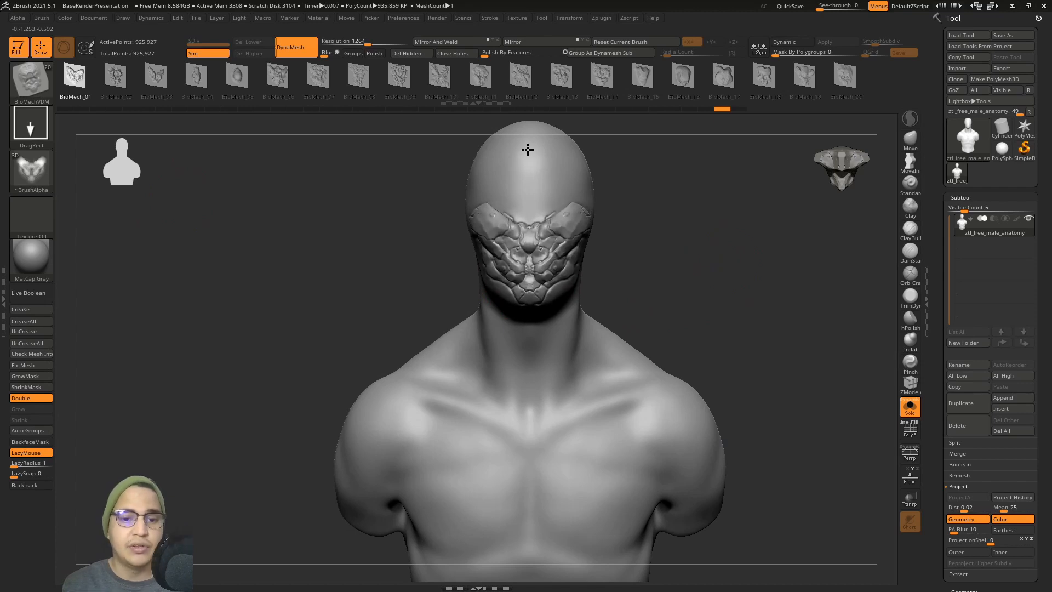
click(443, 44)
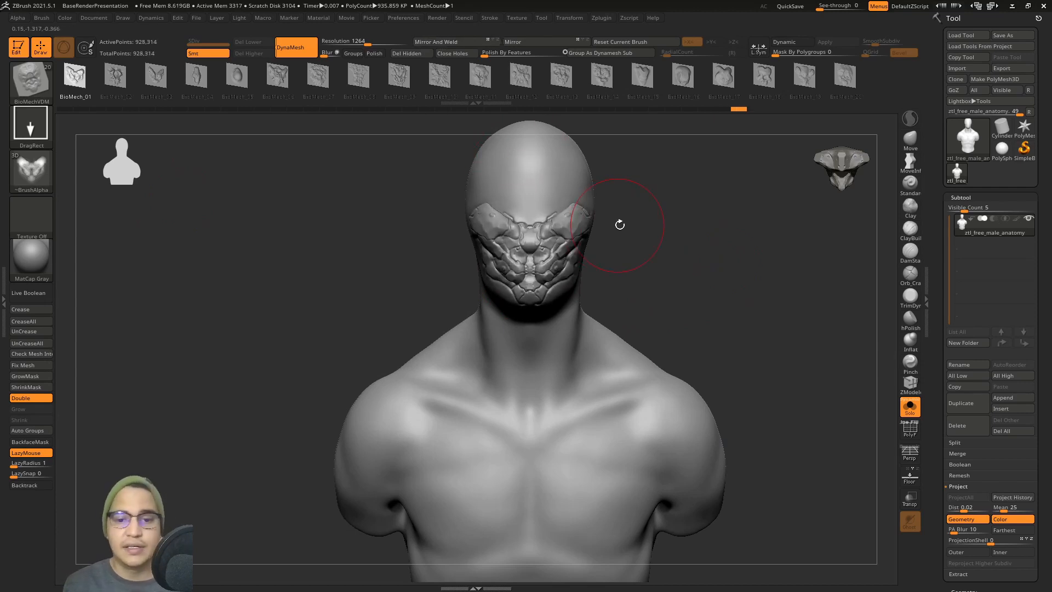
Turn on X symmetry and soften the rear edge of the face stamp on the side of the head
right_drag(618, 223, 689, 348)
key(s)
drag(689, 348, 673, 346)
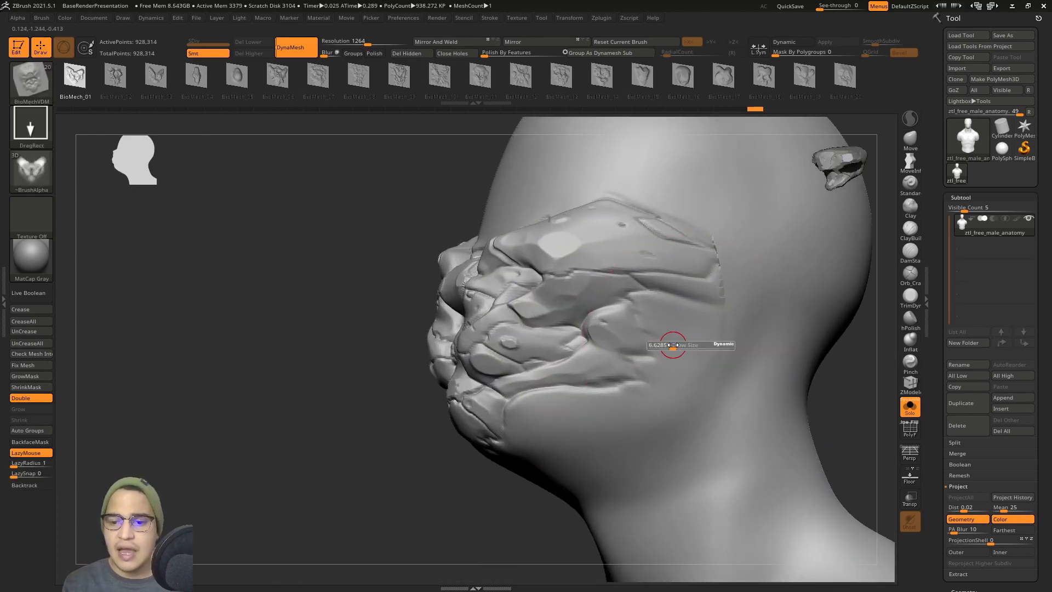
mouse_move(712, 293)
alt+right_down()
mouse_move(684, 310)
mouse_move(691, 286)
alt+right_up()
shift+drag(686, 280, 688, 295)
mouse_move(683, 346)
right_down()
mouse_move(742, 343)
mouse_move(610, 285)
right_up()
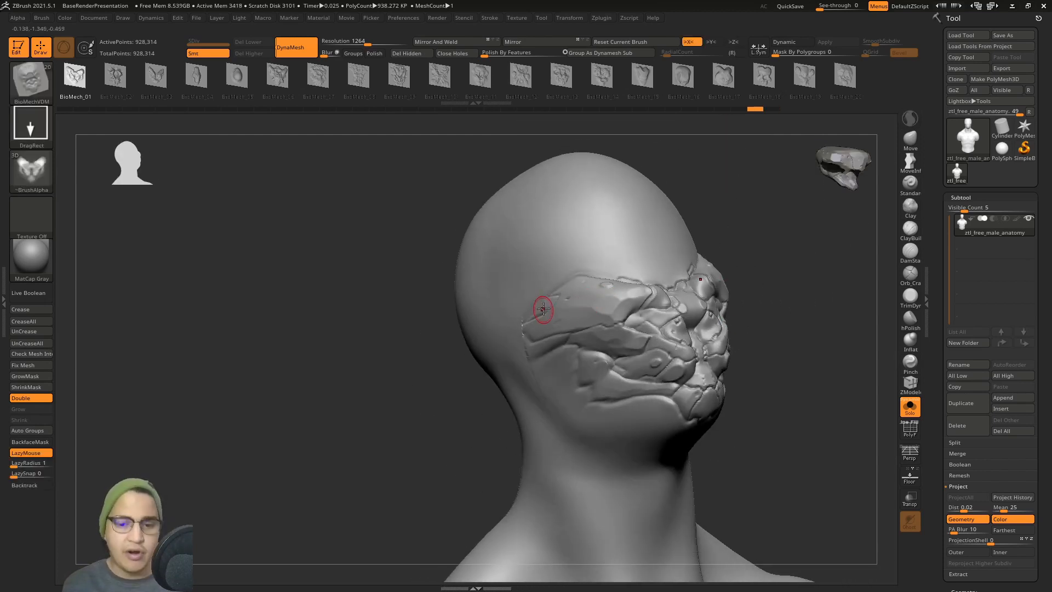
right_drag(543, 310, 579, 267)
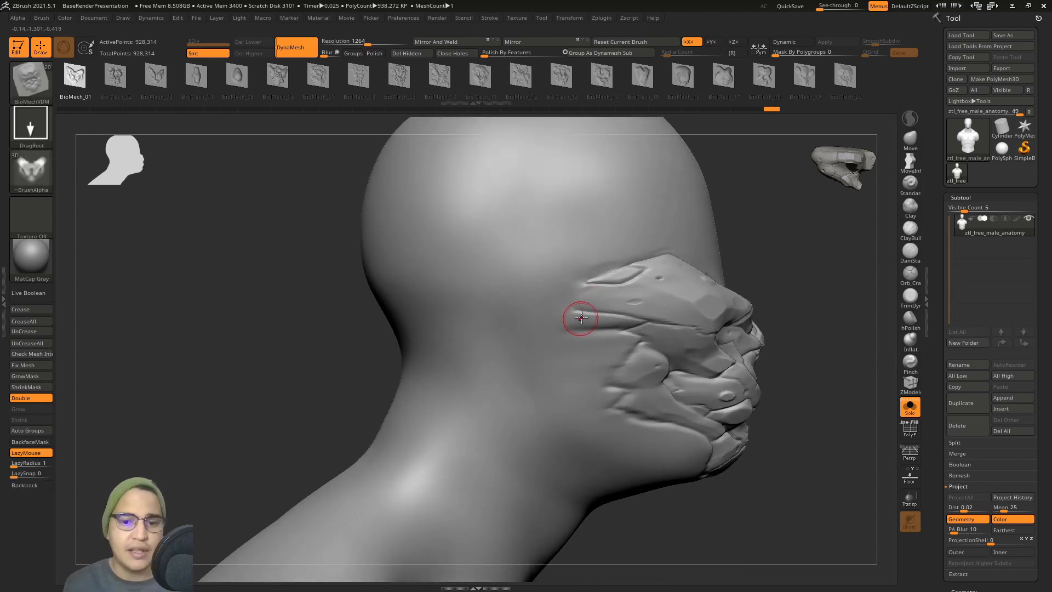
right_drag(581, 318, 545, 285)
mouse_move(626, 272)
right_down()
mouse_move(615, 274)
mouse_move(619, 296)
mouse_move(583, 308)
mouse_move(507, 304)
mouse_move(530, 317)
mouse_move(528, 299)
mouse_move(534, 308)
mouse_move(525, 310)
mouse_move(521, 267)
mouse_move(542, 315)
mouse_move(542, 357)
mouse_move(618, 327)
mouse_move(611, 352)
right_up()
Blend the face stamp's lower cheek edge into the head with the Smooth Stronger brush
key(shift+f)
key(shift+f)
key(shift)
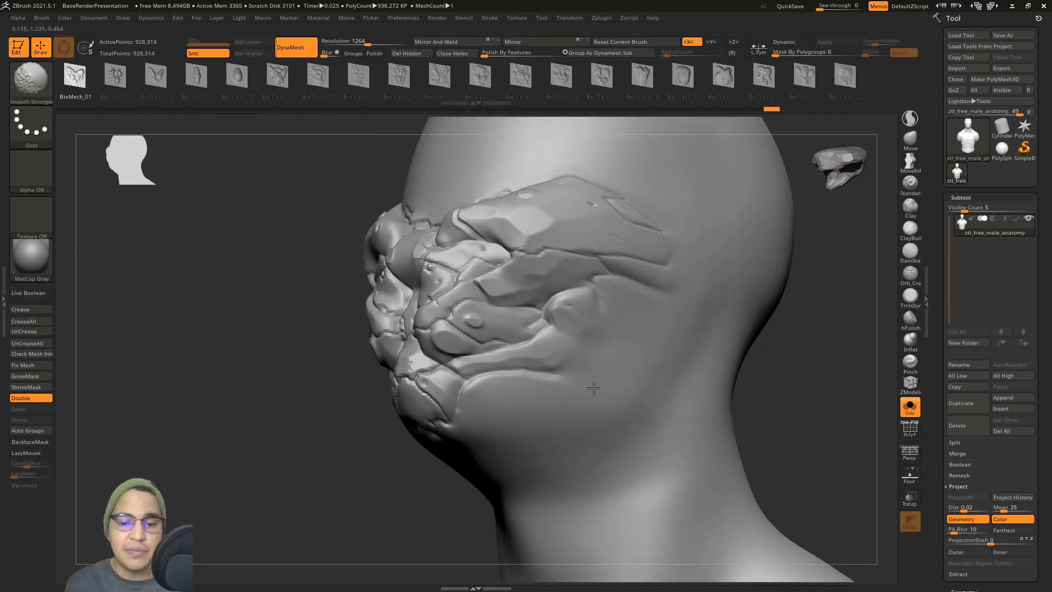
mouse_move(596, 336)
shift+mouse_down()
mouse_move(577, 334)
mouse_move(556, 363)
shift+mouse_up()
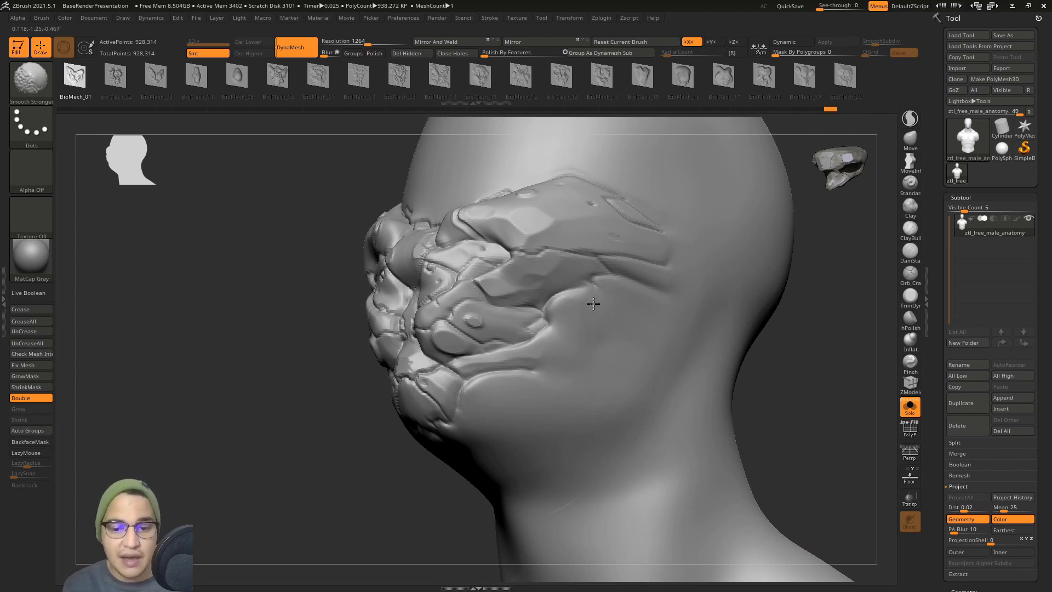
Smooth the face stamp's upper edge around the temple and remesh the bust with DynaMesh
right_drag(674, 287, 672, 305)
key(shift)
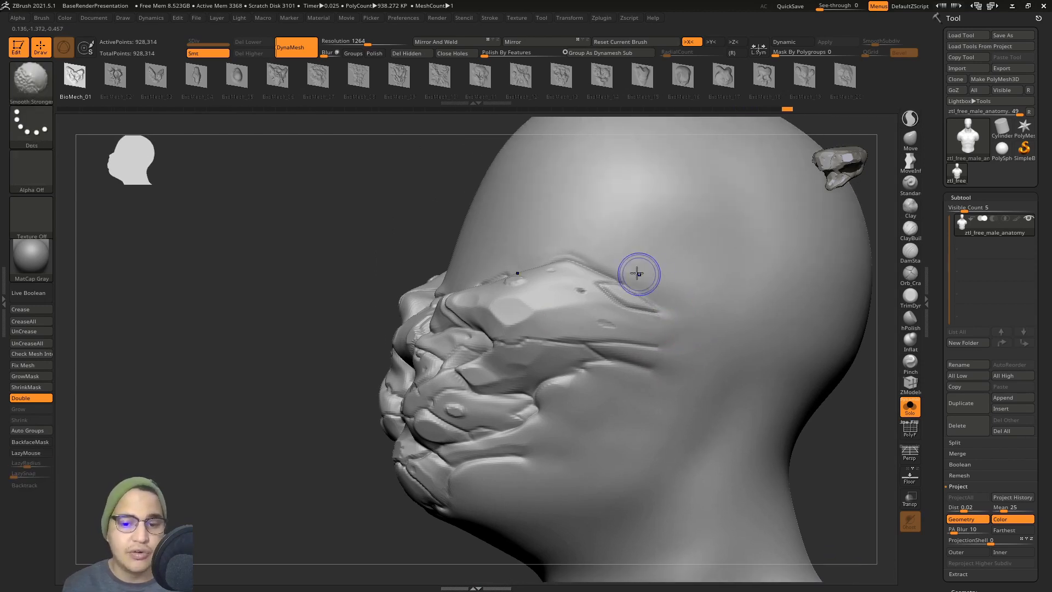
right_drag(606, 258, 679, 263)
mouse_move(582, 263)
ctrl+right_down()
mouse_move(572, 341)
mouse_move(507, 332)
mouse_move(564, 369)
ctrl+right_up()
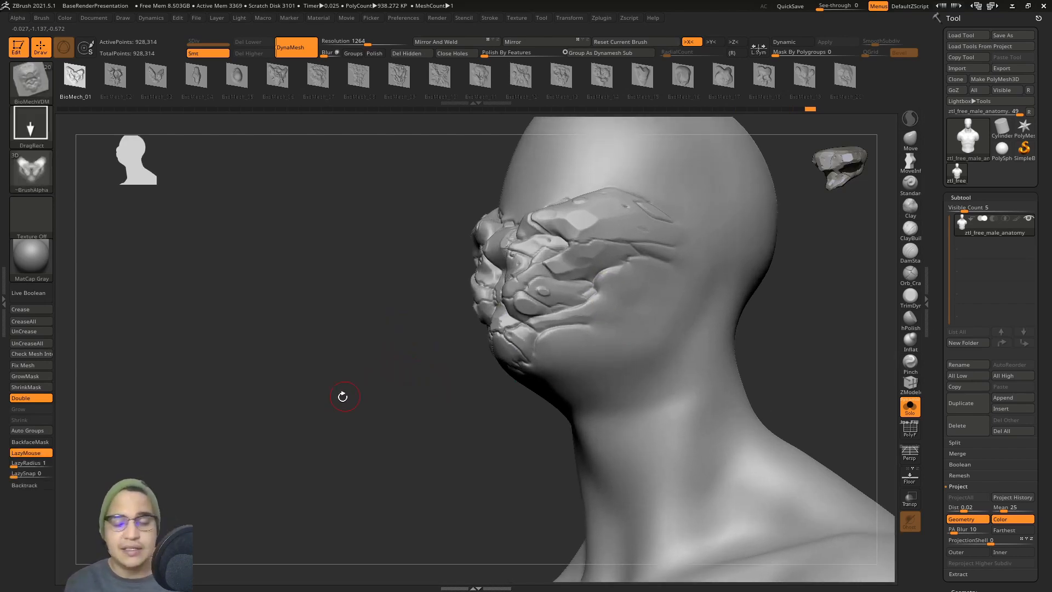
key(ctrl)
ctrl+drag(348, 411, 383, 432)
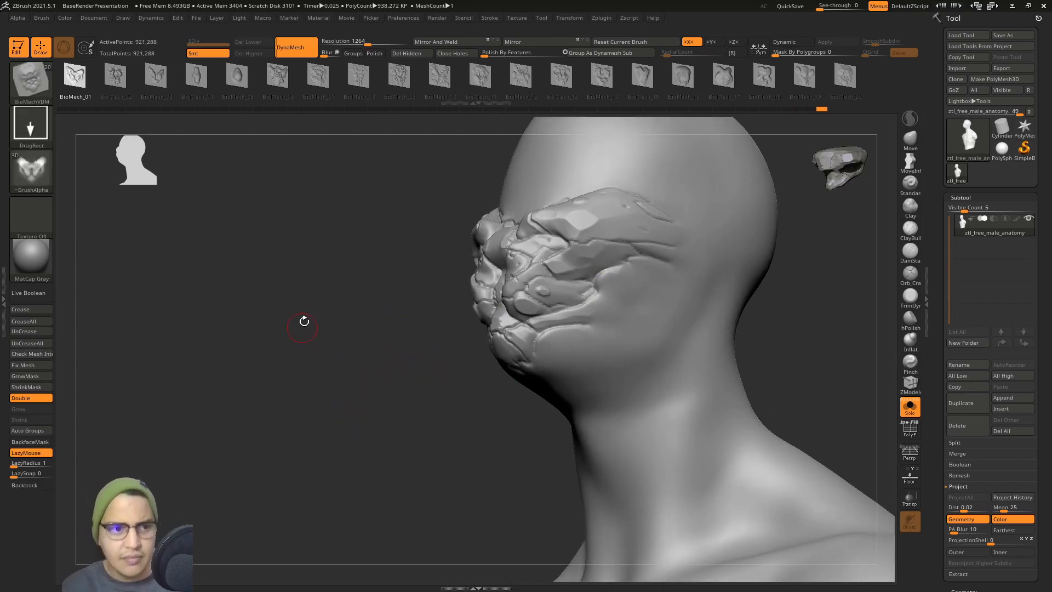
Carve the stepped upper outline and outer shoulder edges of a symmetrical chest plate with the DamStandard brush
click(910, 187)
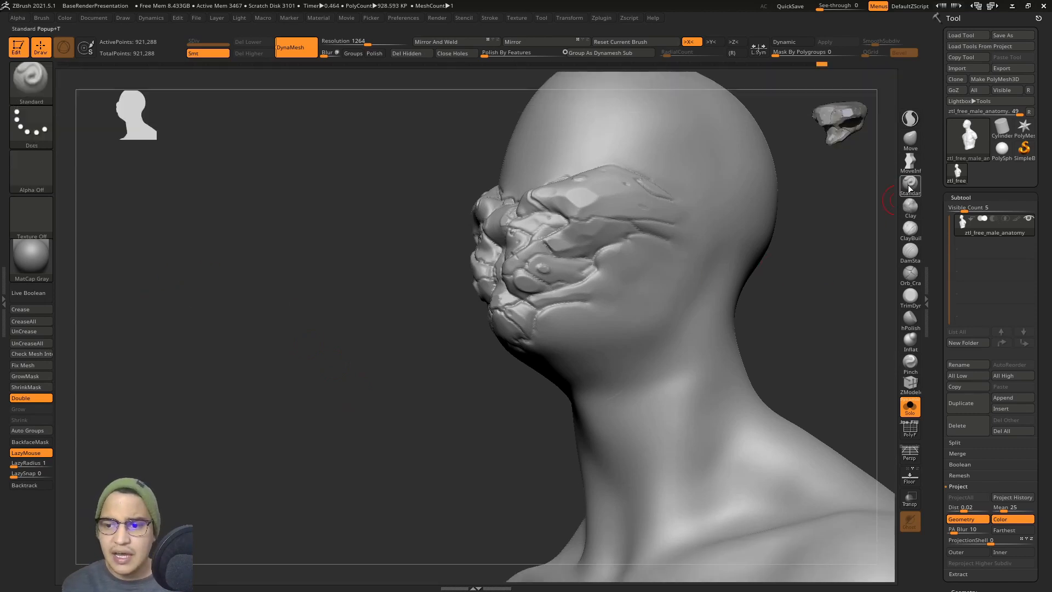
click(910, 251)
mouse_move(700, 378)
right_down()
mouse_move(645, 343)
mouse_move(674, 317)
mouse_move(649, 322)
mouse_move(755, 284)
right_up()
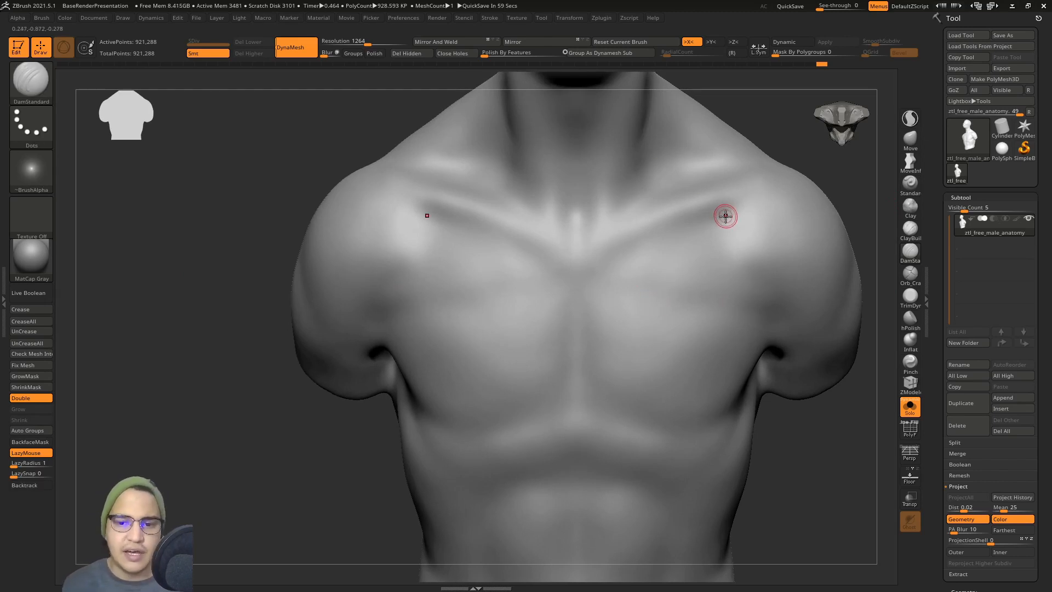
drag(718, 228, 721, 245)
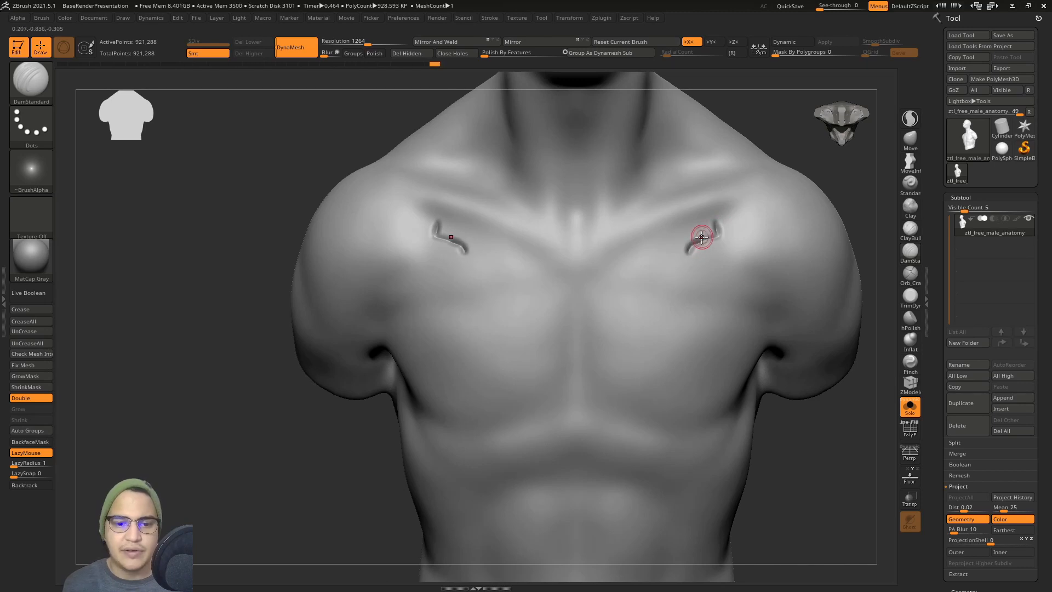
drag(686, 272, 619, 304)
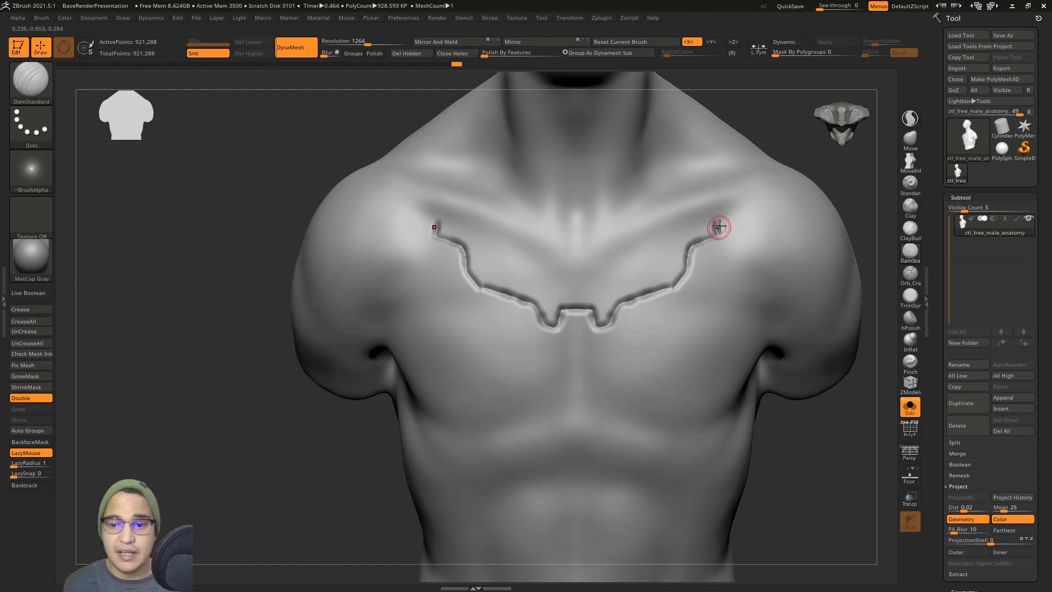
drag(739, 285, 717, 341)
Carve the chest plate's lower outline from below the armpits to the upper abdomen, closing it at the centre
alt+right_drag(731, 274, 695, 207)
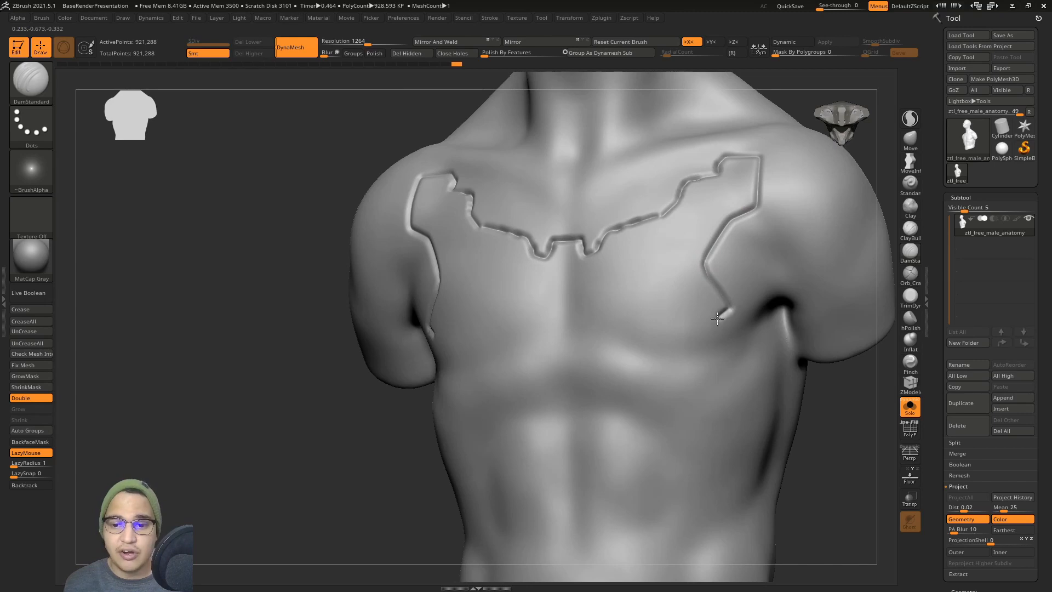
right_drag(717, 319, 703, 304)
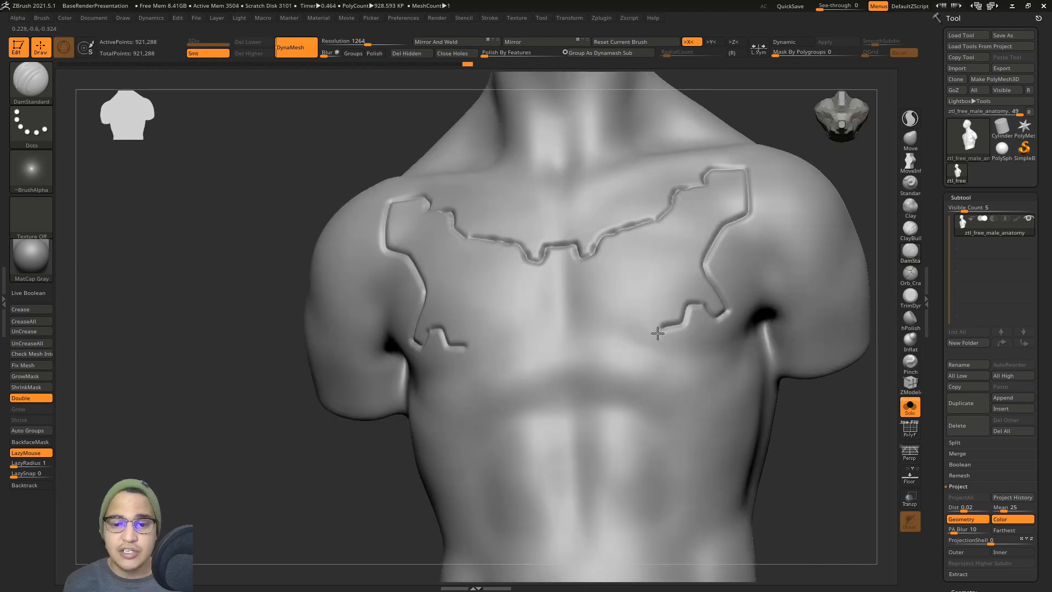
drag(658, 332, 632, 376)
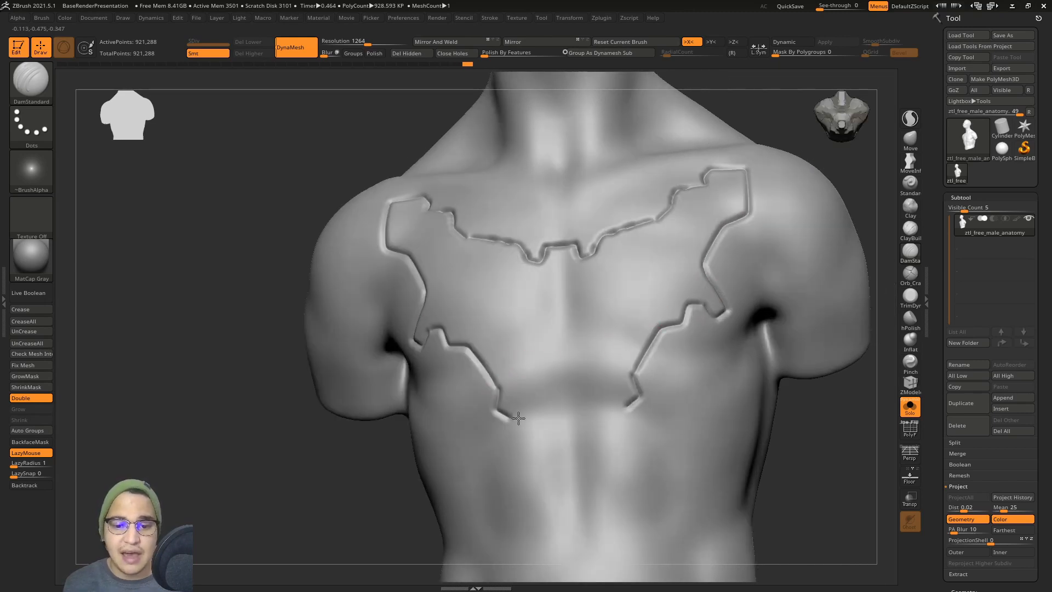
mouse_move(601, 387)
shift+right_down()
mouse_move(622, 359)
mouse_move(630, 307)
shift+right_up()
Build up muscle-like volumes inside the carved chest outline with the ClayBuildup brush, covering the arms and centre
click(909, 212)
ctrl+right_drag(868, 244, 867, 295)
click(910, 227)
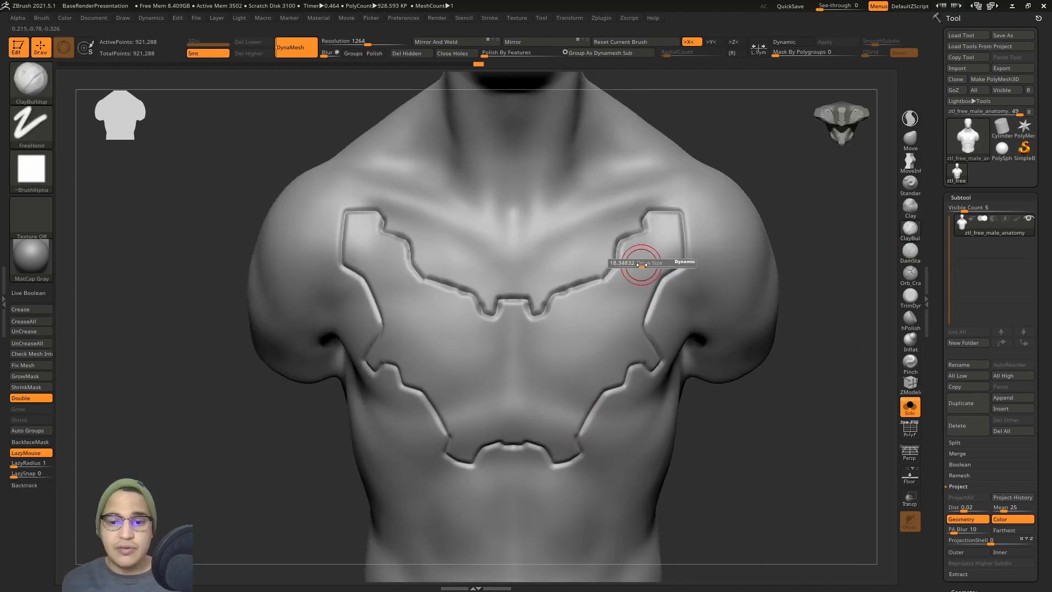
drag(662, 236, 609, 318)
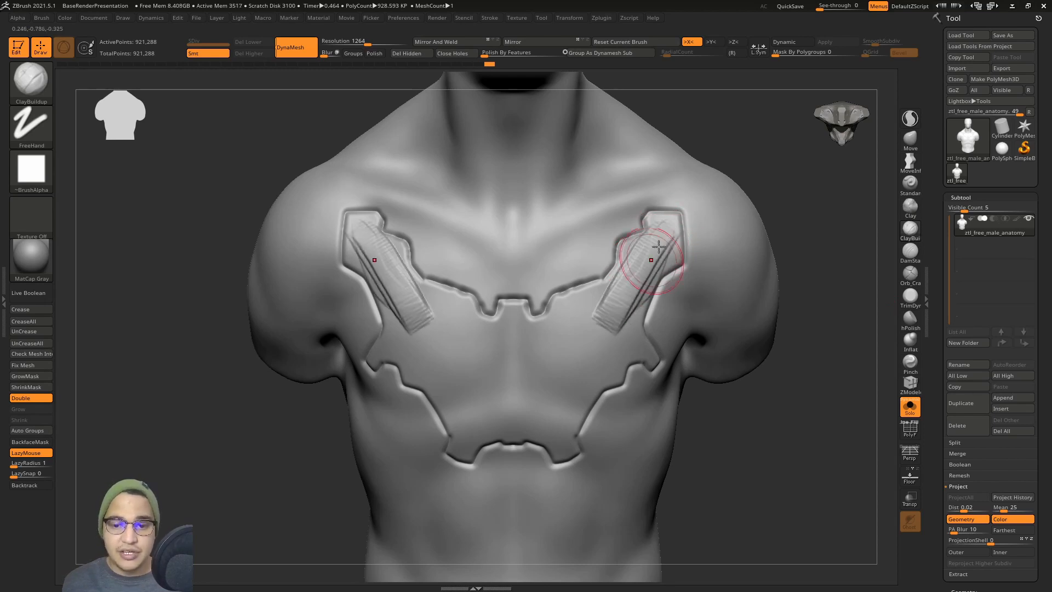
mouse_move(652, 253)
mouse_down()
mouse_move(620, 302)
mouse_move(651, 244)
mouse_move(603, 302)
mouse_move(579, 305)
mouse_move(581, 317)
mouse_up()
mouse_move(516, 318)
mouse_down()
mouse_move(470, 411)
mouse_move(476, 351)
mouse_move(460, 391)
mouse_move(463, 340)
mouse_move(496, 372)
mouse_move(480, 428)
mouse_up()
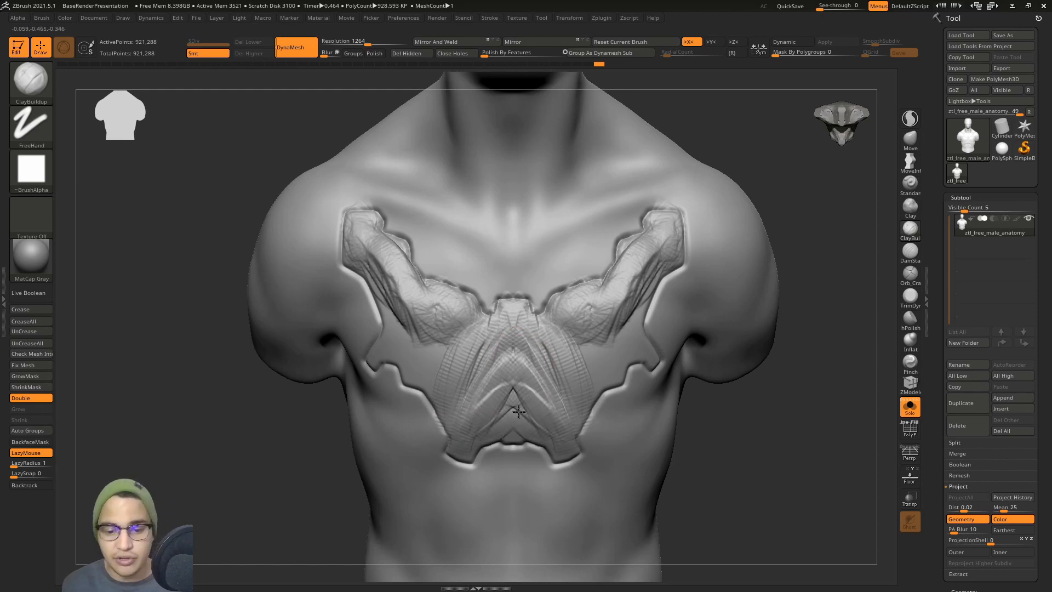
right_drag(581, 364, 594, 394)
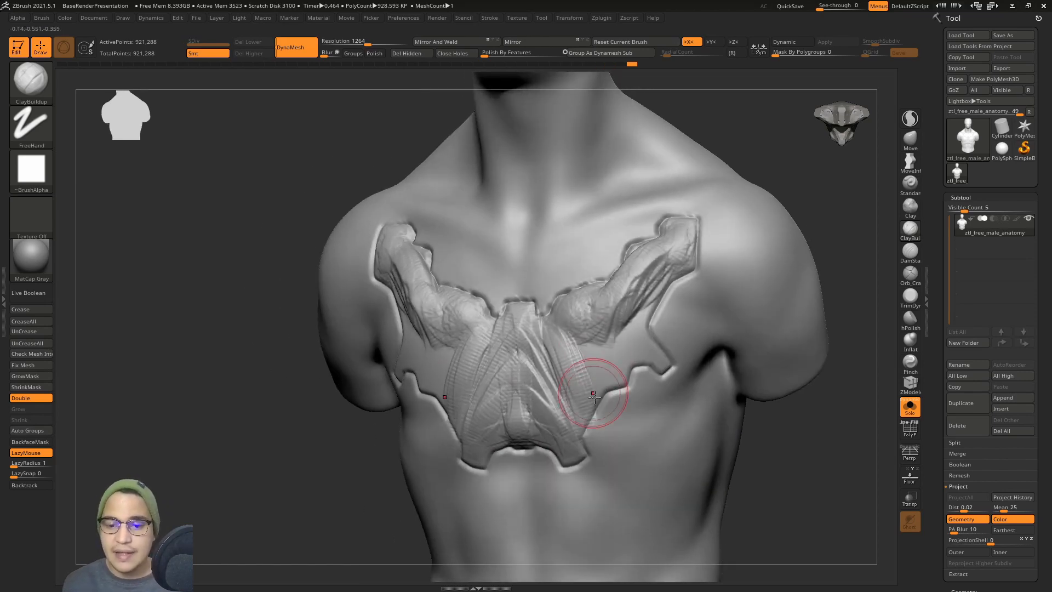
mouse_move(618, 375)
mouse_down()
mouse_move(638, 318)
mouse_move(655, 356)
mouse_move(612, 327)
mouse_move(565, 354)
mouse_up()
Smooth the clay strokes across the chest plate so they merge into soft forms
mouse_move(565, 353)
shift+right_down()
mouse_move(583, 350)
mouse_move(606, 300)
shift+right_up()
mouse_move(606, 298)
shift+mouse_down()
mouse_move(597, 334)
mouse_move(622, 328)
mouse_move(627, 296)
mouse_move(597, 306)
mouse_move(589, 339)
mouse_move(542, 329)
mouse_move(459, 396)
mouse_move(503, 449)
shift+mouse_up()
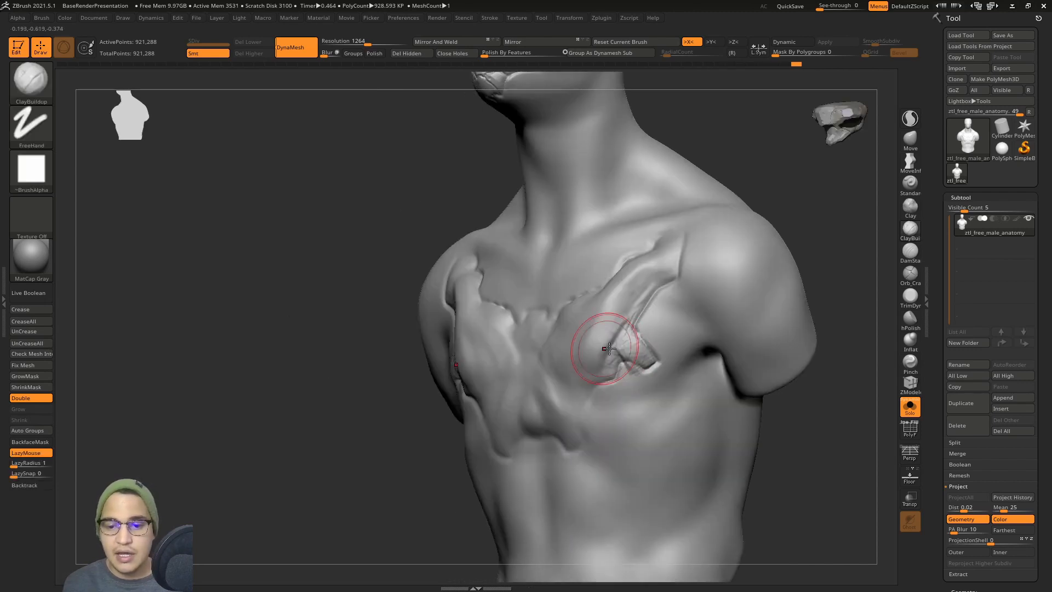
mouse_move(611, 350)
shift+mouse_down()
mouse_move(645, 352)
mouse_move(618, 344)
mouse_move(651, 276)
shift+mouse_up()
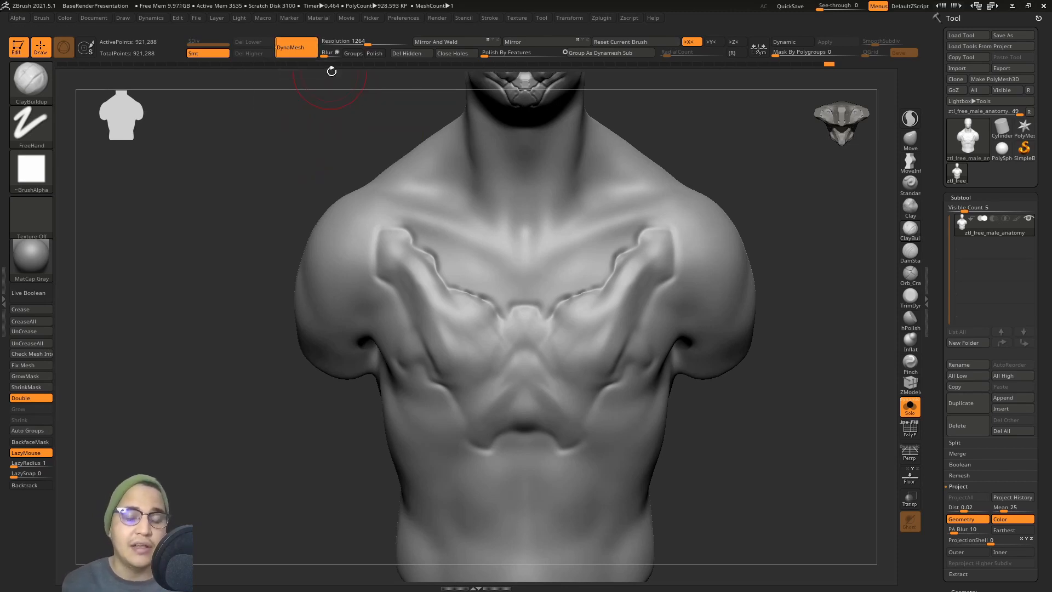
Smooth away the jagged upper edge of the chest form and remesh the bust with DynaMesh
scroll(1049, 233, down, 5)
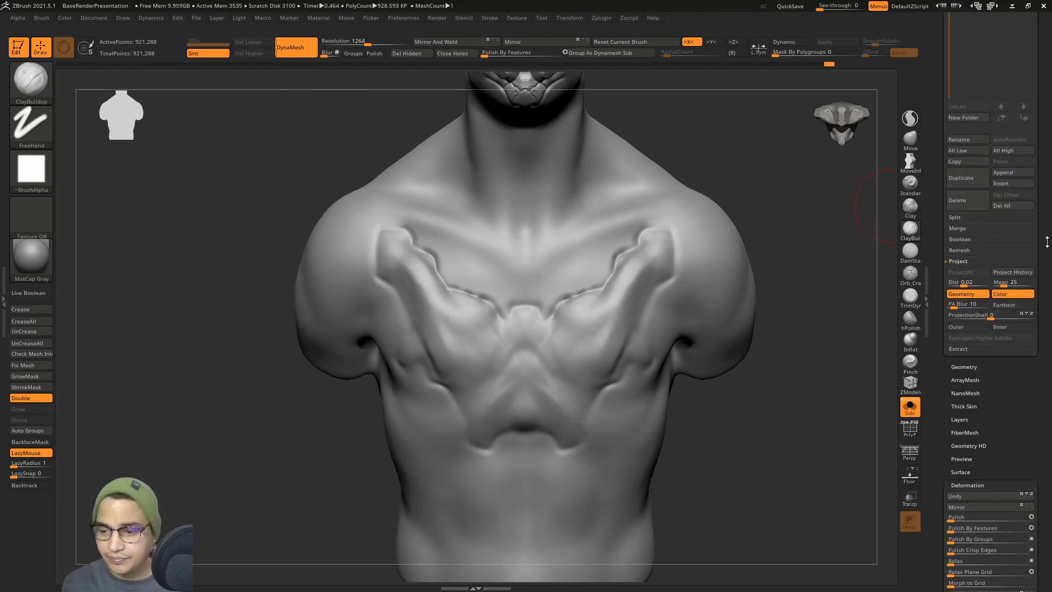
click(964, 366)
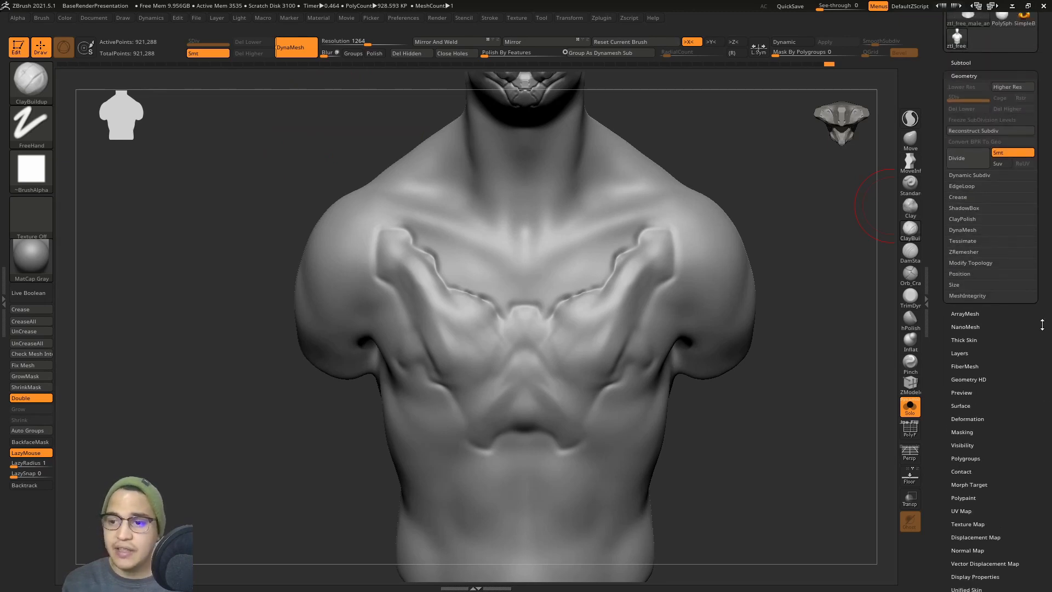
click(978, 239)
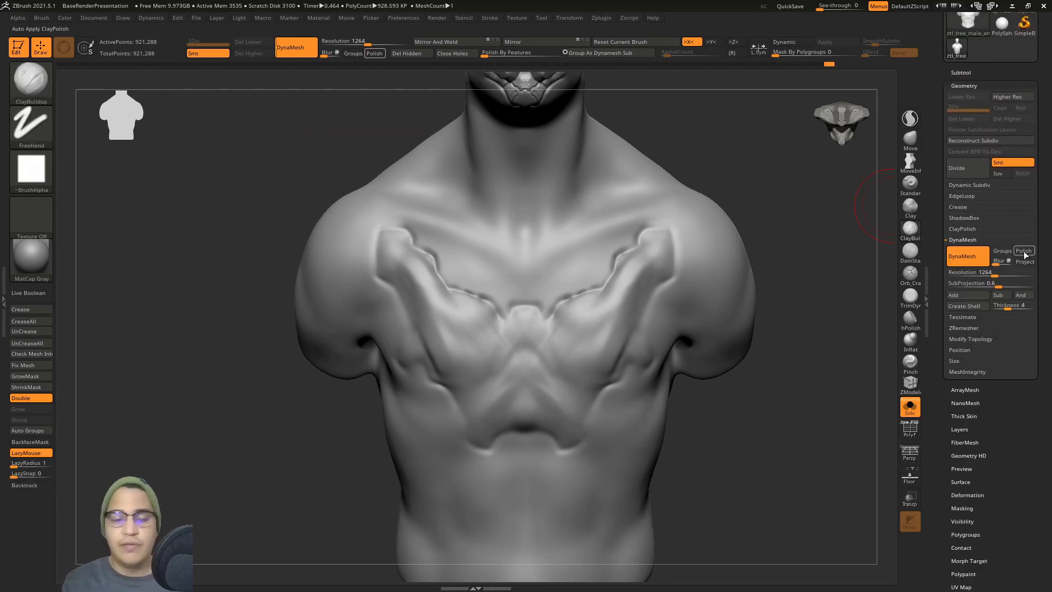
alt+right_drag(640, 205, 649, 244)
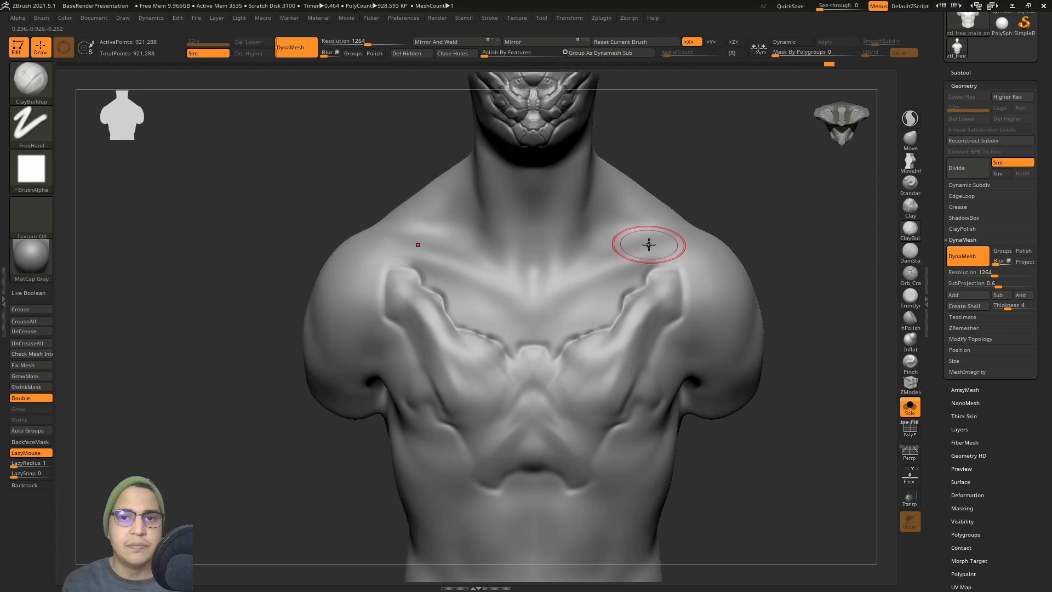
shift+drag(662, 275, 579, 347)
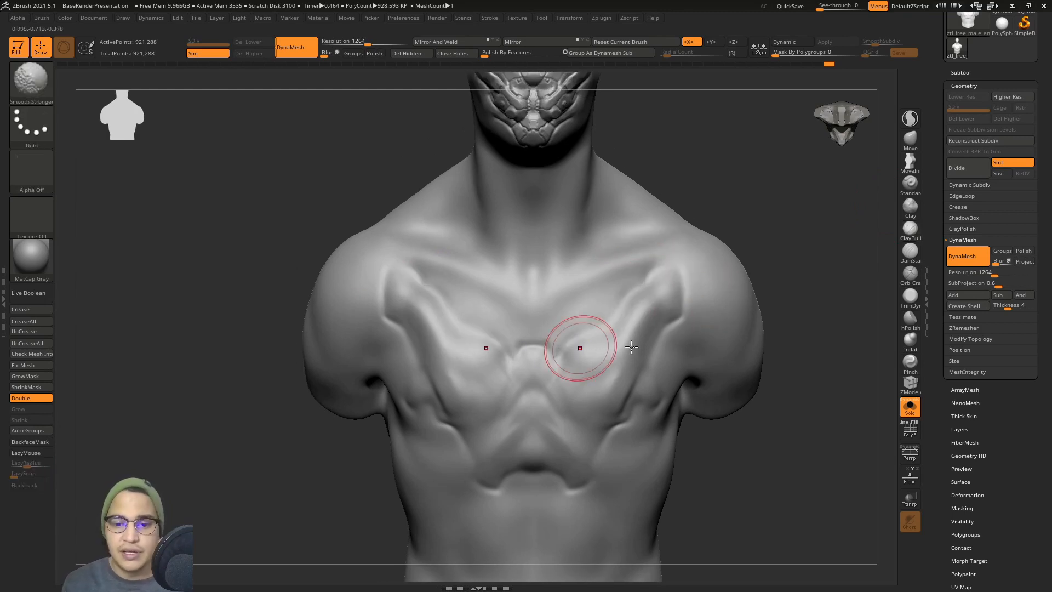
click(956, 267)
click(965, 261)
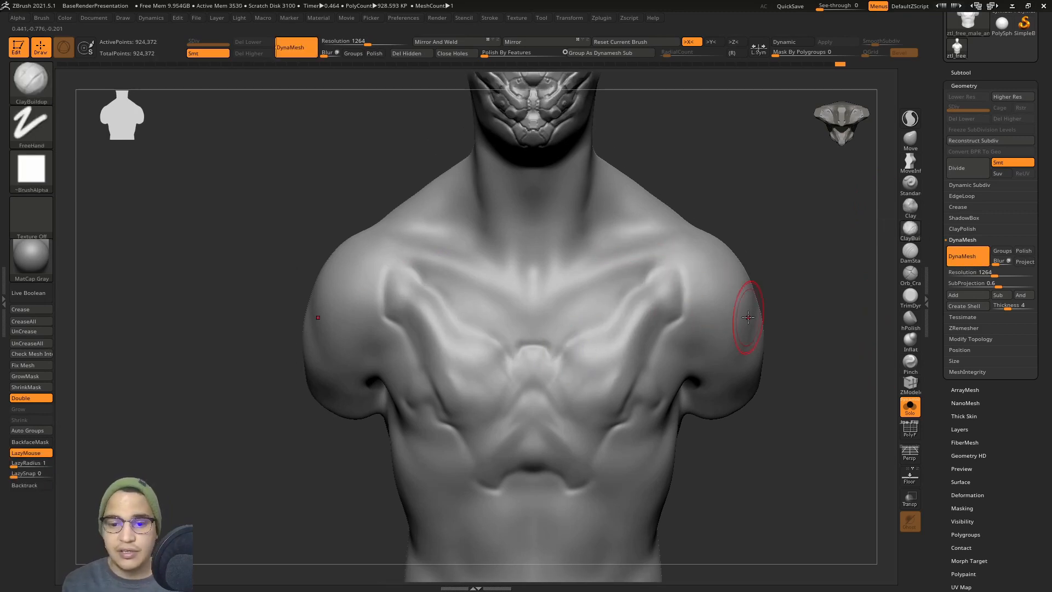
Turn on PolyFrame and examine the mesh density across the chest, armpit and ribs
key(shift+f)
ctrl+right_drag(616, 334, 609, 403)
alt+right_drag(517, 353, 548, 301)
shift+drag(656, 363, 688, 337)
alt+right_drag(752, 281, 706, 260)
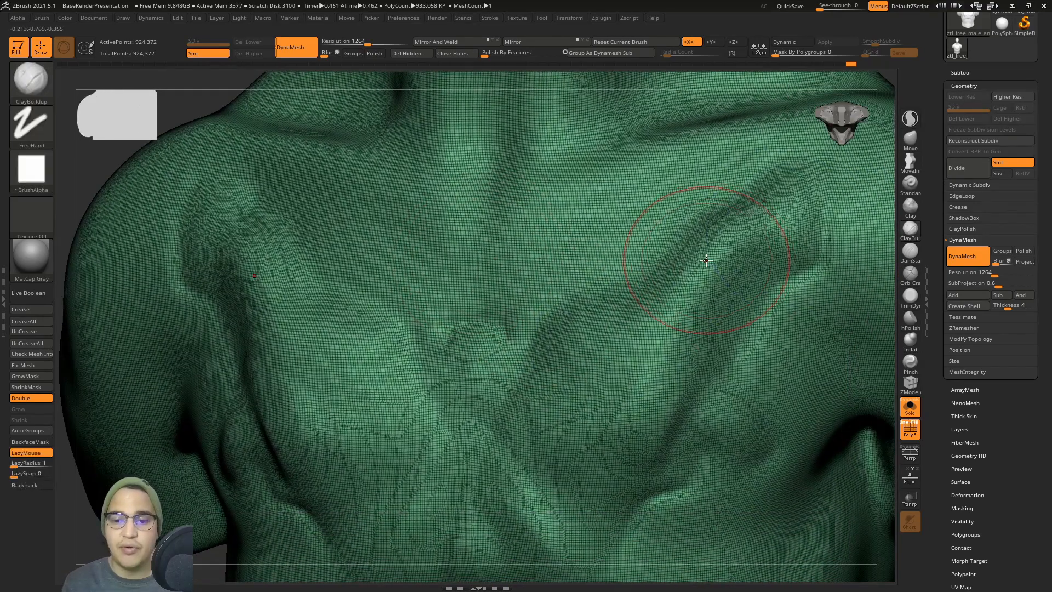
ctrl+right_drag(716, 305, 711, 265)
mouse_move(711, 265)
alt+right_down()
mouse_move(727, 277)
mouse_move(711, 278)
alt+right_up()
alt+right_drag(705, 323, 685, 311)
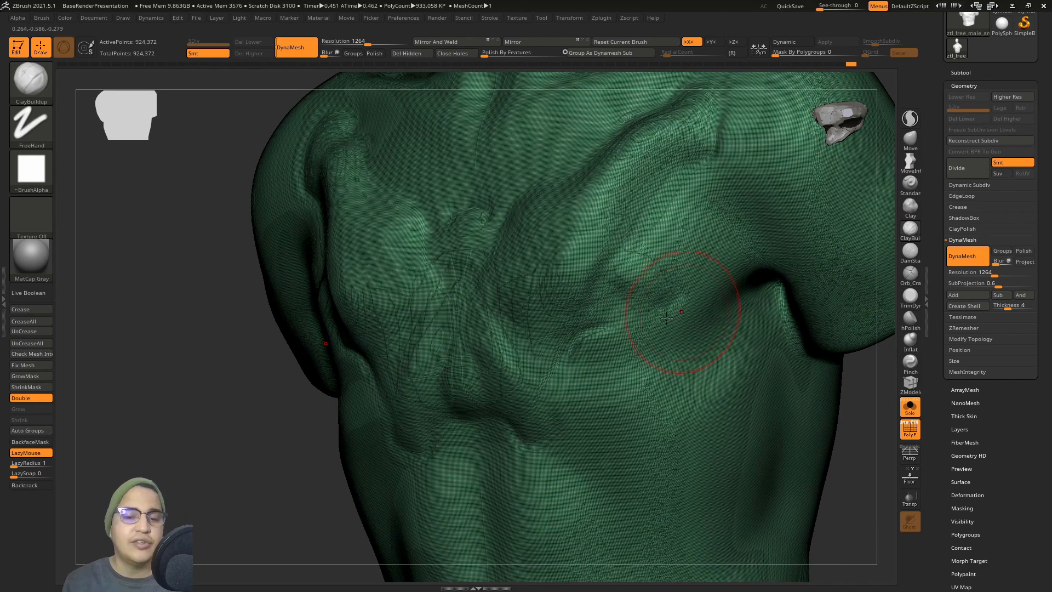
ctrl+right_drag(623, 322, 487, 280)
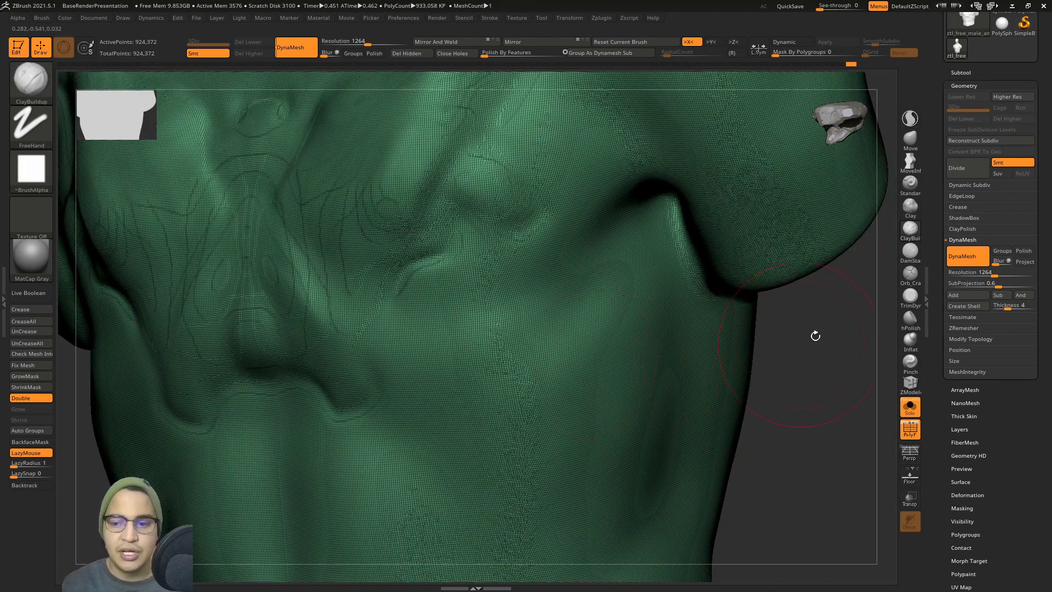
Try an exaggerated ClayBuildup bulge on the ribs below the armpit, remesh it with DynaMesh, undo it and turn off PolyFrame
click(910, 259)
click(910, 232)
mouse_move(577, 299)
mouse_down()
mouse_move(543, 343)
mouse_move(613, 249)
mouse_move(559, 329)
mouse_up()
mouse_move(559, 329)
right_down()
mouse_move(623, 334)
mouse_move(564, 352)
mouse_move(536, 282)
right_up()
key(s)
drag(535, 281, 533, 280)
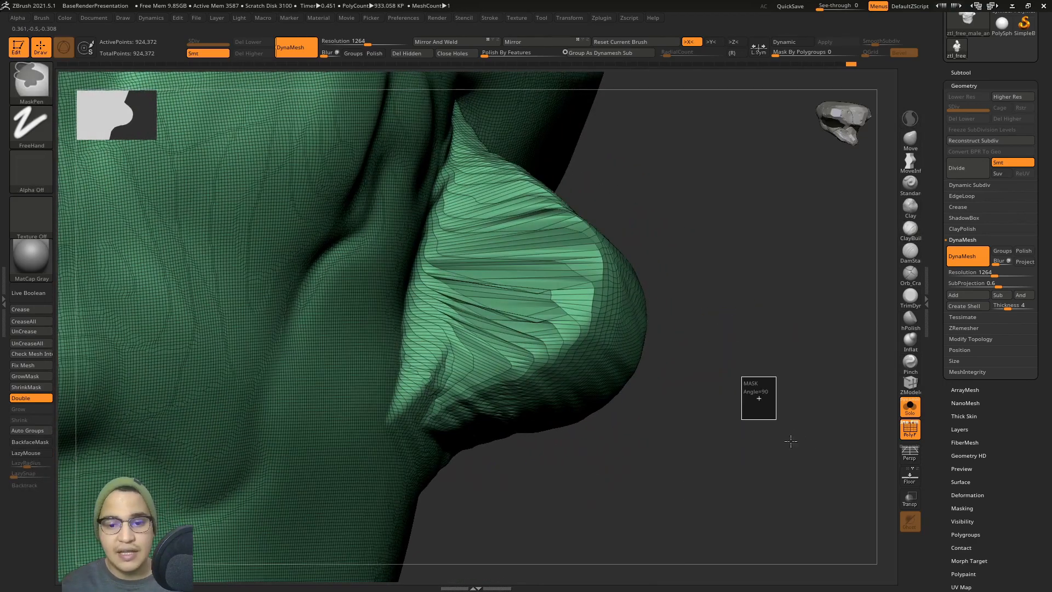
right_drag(550, 315, 592, 299)
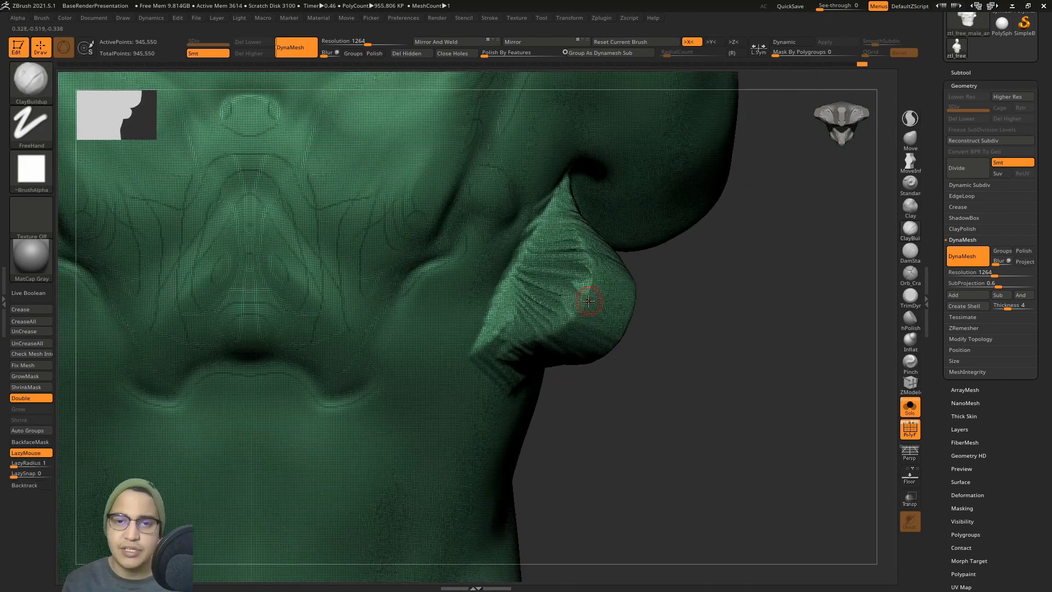
mouse_move(619, 375)
alt+mouse_down()
mouse_move(647, 356)
mouse_move(626, 335)
mouse_move(669, 348)
mouse_move(659, 291)
alt+mouse_up()
key(shift+f)
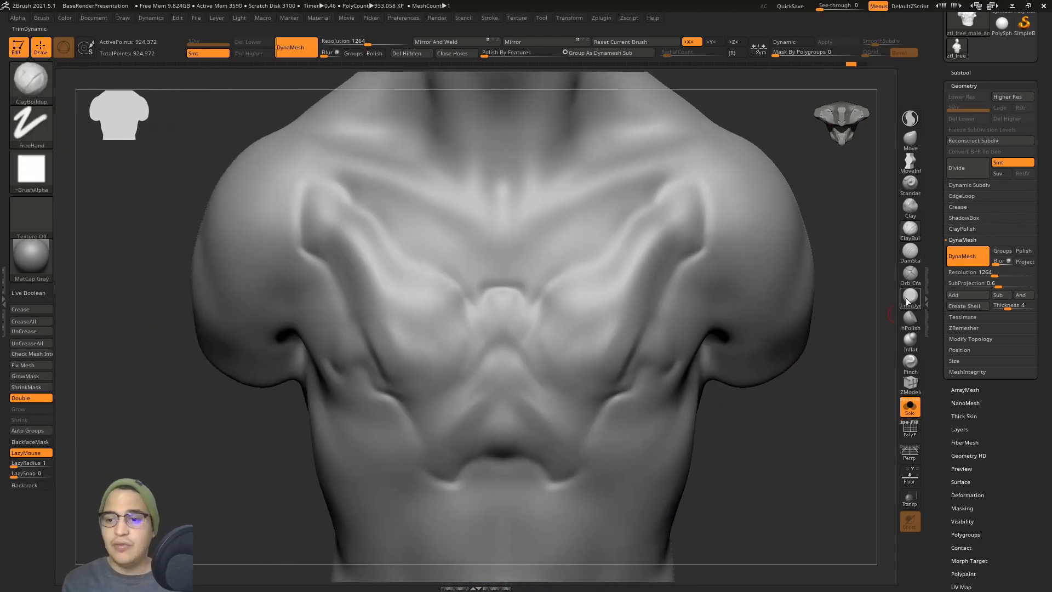
Flatten the chest form with hPolish, cutting planes along both diagonal arms, rounded discs at their inner ends and the lower centre
click(910, 318)
right_drag(605, 425, 587, 235)
key(s)
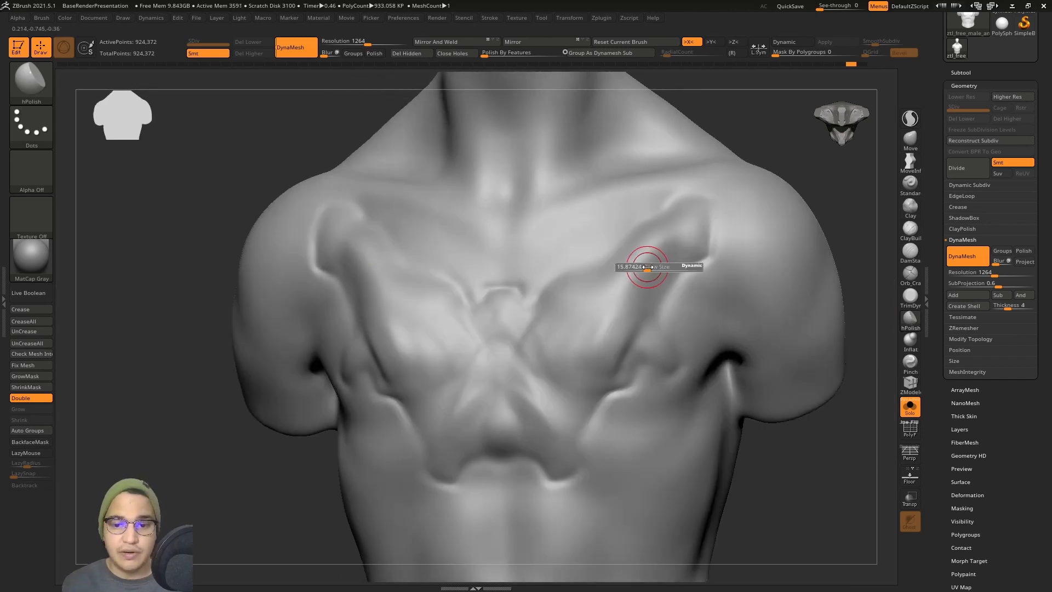
drag(647, 267, 677, 267)
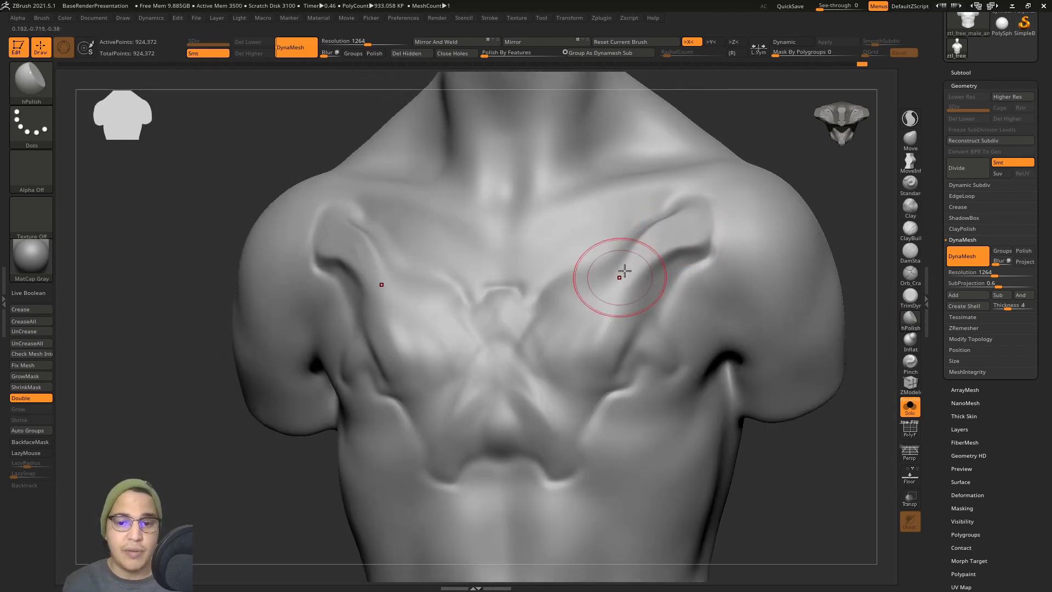
mouse_move(625, 274)
right_down()
mouse_move(580, 335)
mouse_move(599, 299)
mouse_move(583, 344)
mouse_move(648, 305)
right_up()
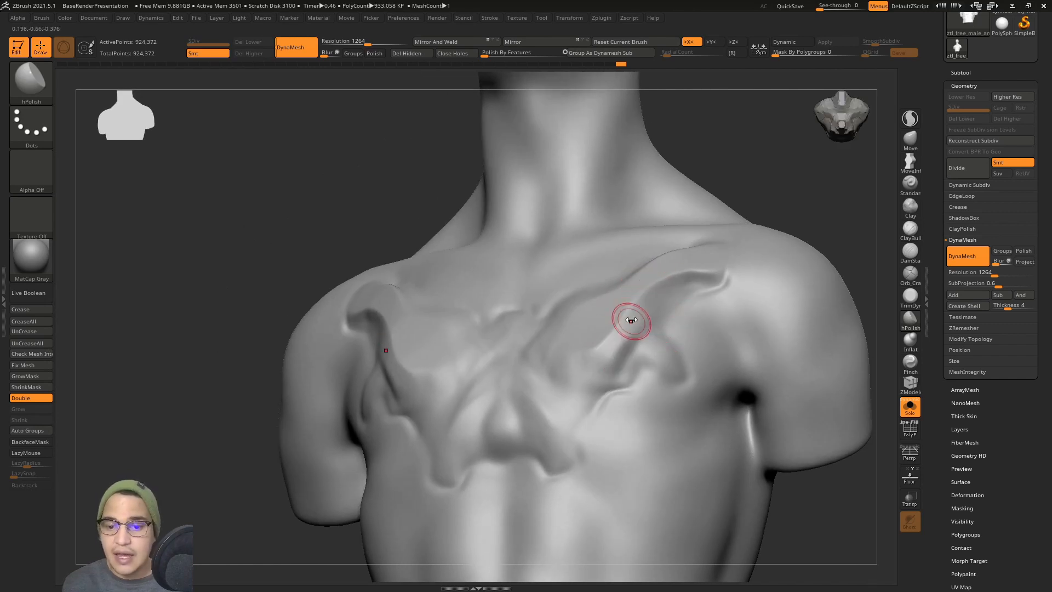
mouse_move(610, 341)
right_down()
mouse_move(632, 394)
mouse_move(589, 321)
mouse_move(570, 327)
right_up()
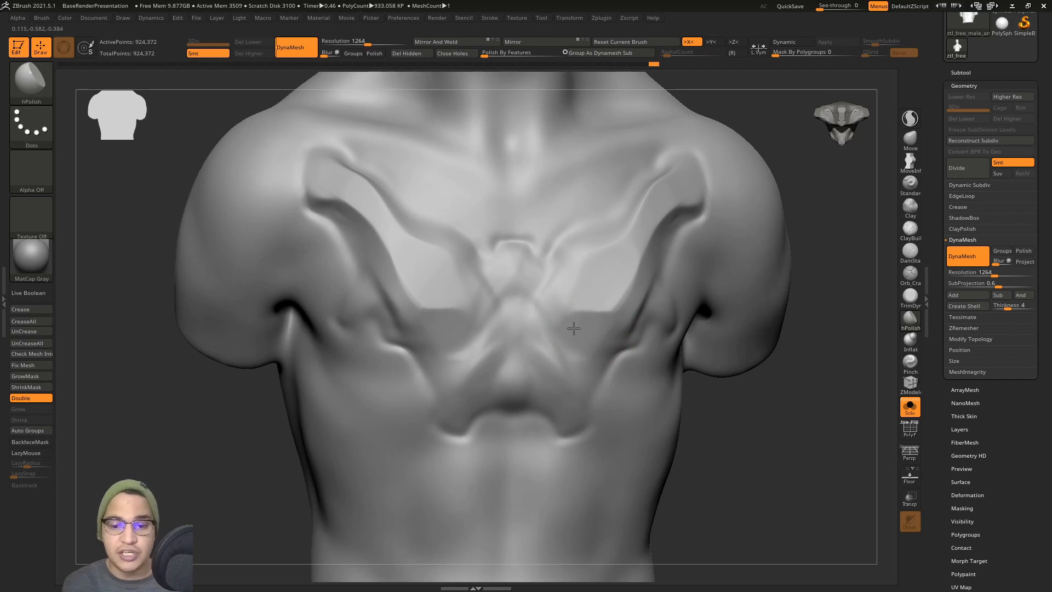
mouse_move(609, 284)
right_down()
mouse_move(615, 261)
mouse_move(615, 284)
right_up()
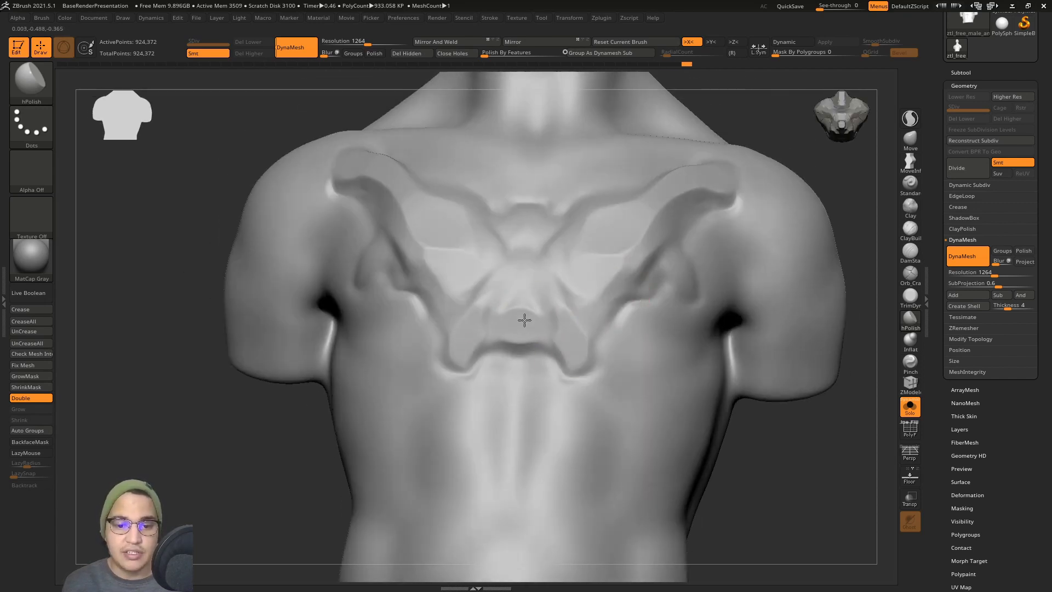
right_drag(512, 319, 656, 303)
mouse_move(655, 296)
mouse_down()
mouse_move(646, 293)
mouse_move(667, 284)
mouse_move(642, 310)
mouse_move(687, 252)
mouse_up()
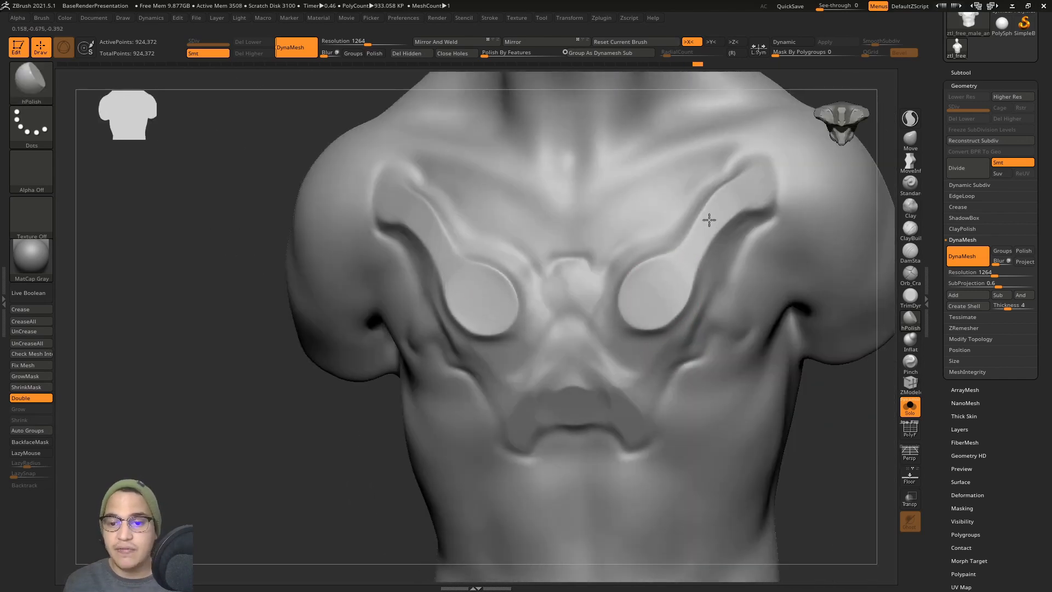
Engrave the chest form's stepped outline with DamStandard along its lower edge, up to the shoulders and across the upper edge
mouse_move(709, 220)
ctrl+right_down()
mouse_move(669, 293)
mouse_move(693, 298)
mouse_move(690, 276)
ctrl+right_up()
click(911, 251)
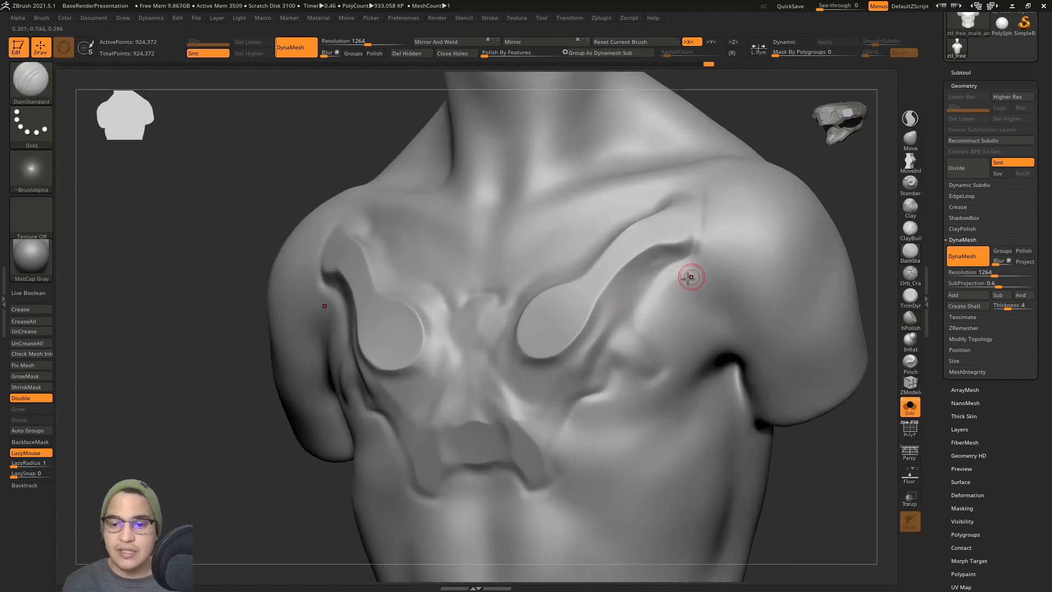
mouse_move(690, 277)
mouse_down()
mouse_move(657, 273)
mouse_move(629, 305)
mouse_up()
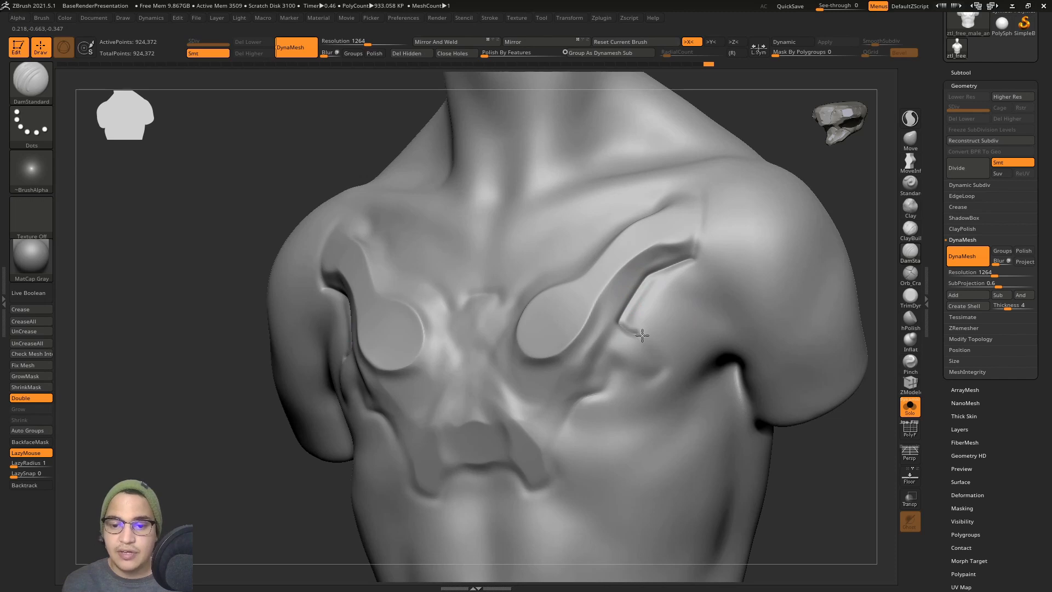
right_drag(609, 370, 617, 327)
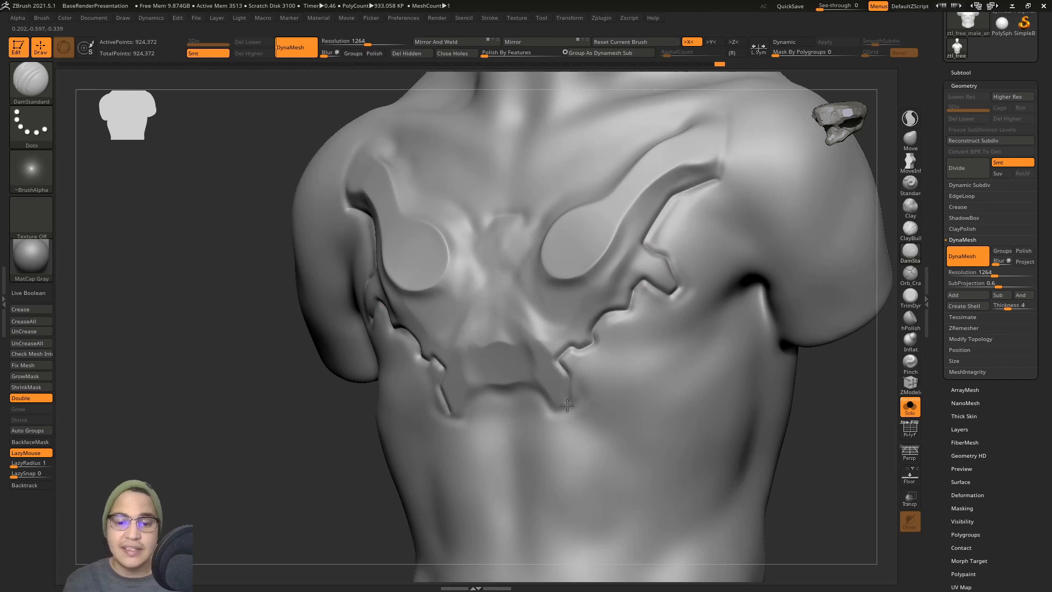
mouse_move(567, 406)
right_down()
mouse_move(587, 356)
mouse_move(575, 397)
right_up()
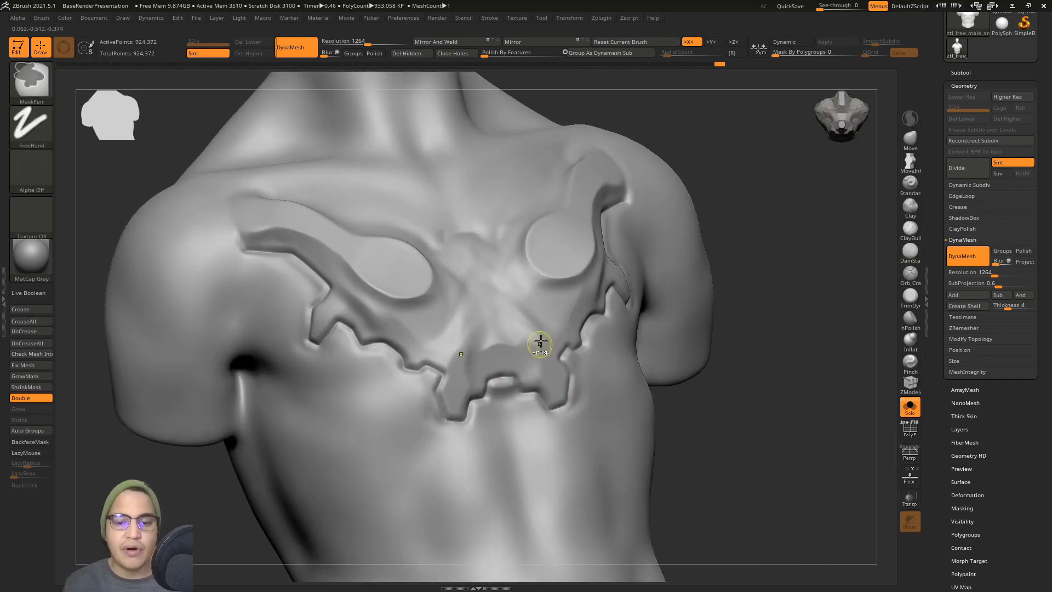
mouse_move(538, 343)
shift+right_down()
mouse_move(592, 312)
mouse_move(646, 305)
mouse_move(636, 346)
shift+right_up()
right_drag(643, 301, 611, 276)
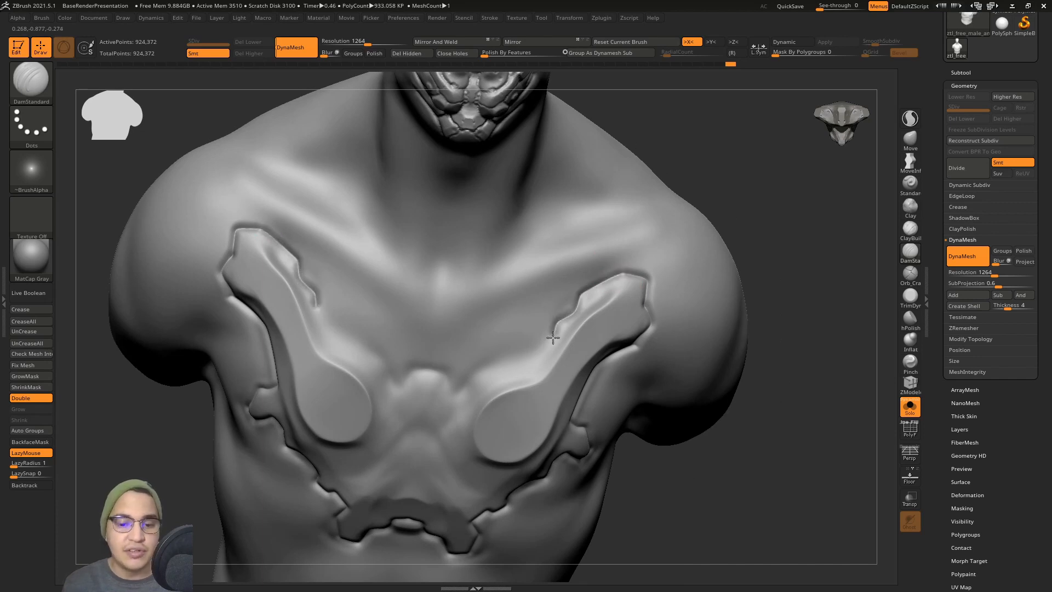
mouse_move(553, 338)
mouse_down()
mouse_move(453, 395)
mouse_move(427, 370)
mouse_up()
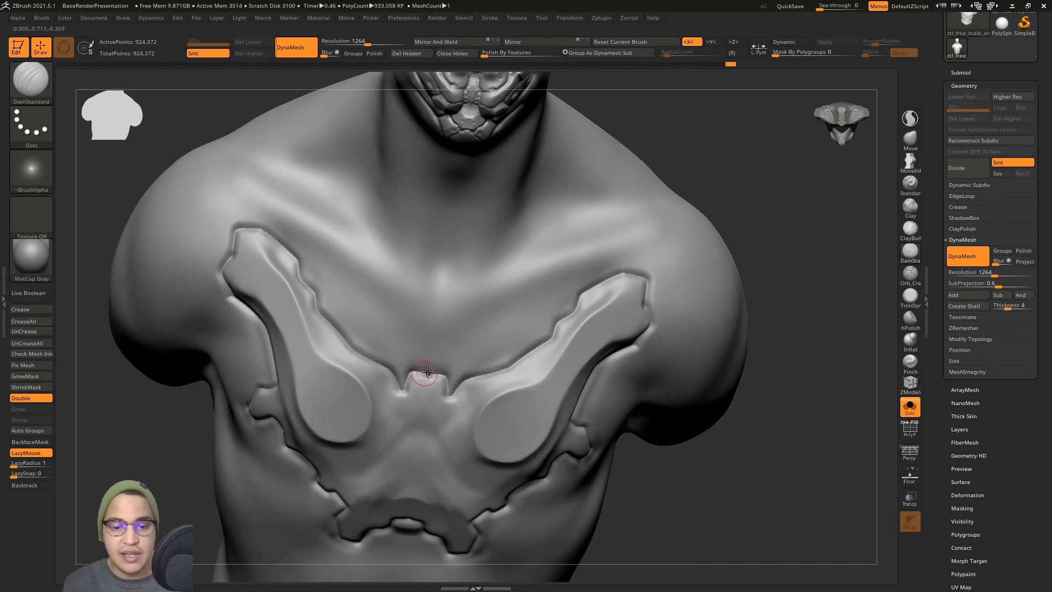
Carve DamStandard panel lines around the central sternum plate and from it down to the lower outline
mouse_move(430, 376)
ctrl+right_down()
mouse_move(545, 326)
mouse_move(525, 376)
mouse_move(548, 334)
ctrl+right_up()
ctrl+right_drag(548, 334, 633, 378)
mouse_move(606, 316)
mouse_down()
mouse_move(570, 351)
mouse_move(535, 363)
mouse_move(503, 356)
mouse_up()
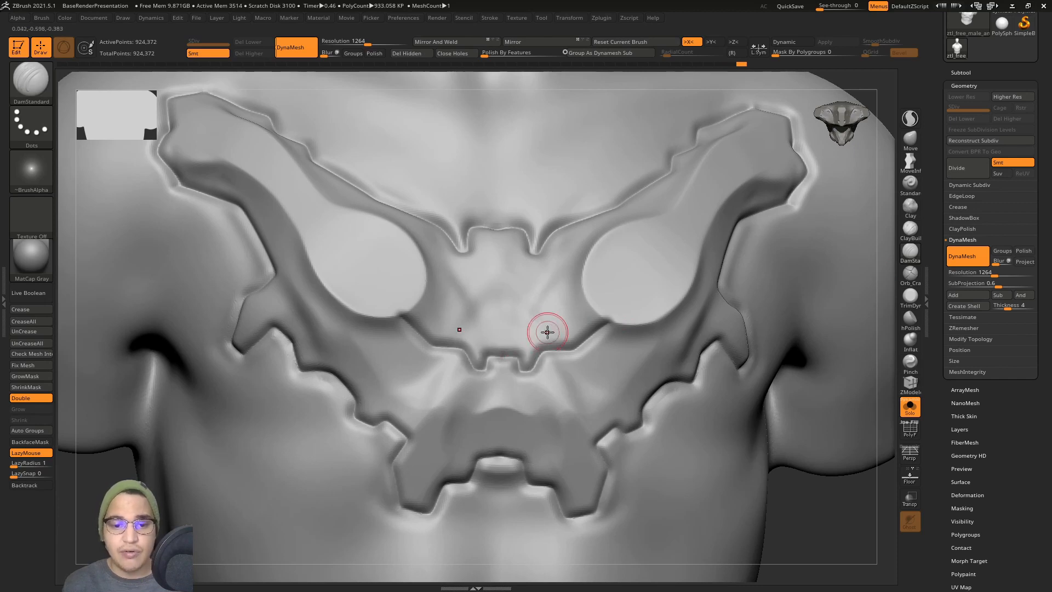
right_drag(547, 333, 529, 339)
right_drag(424, 324, 408, 323)
drag(405, 324, 483, 249)
ctrl+right_drag(480, 340, 503, 301)
drag(491, 290, 455, 334)
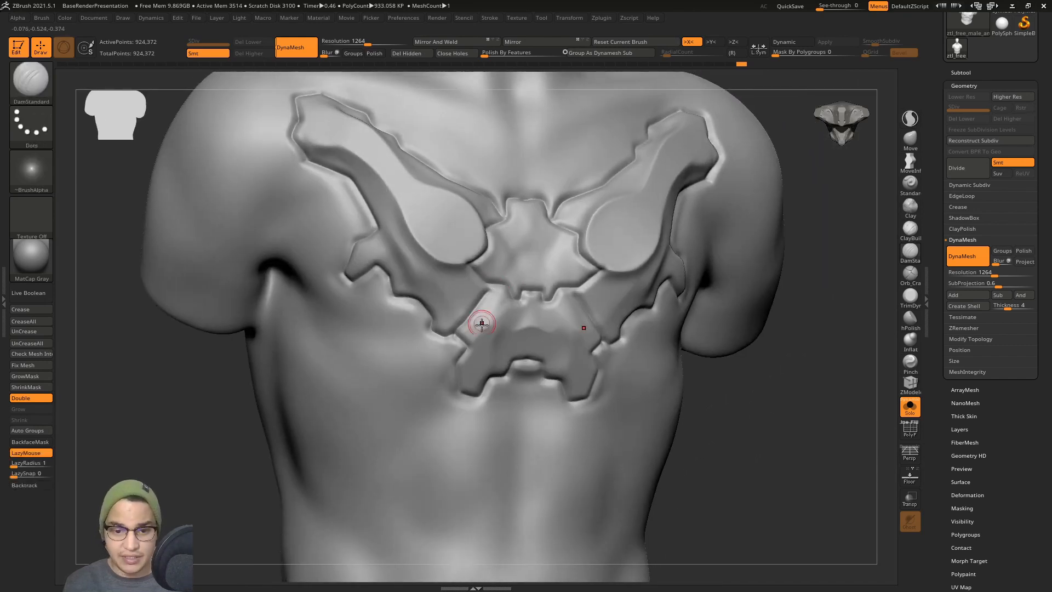
Undo all the chest sculpting, back to the plain torso before the first engraved line, keeping the biomech face
ctrl+right_drag(481, 324, 535, 335)
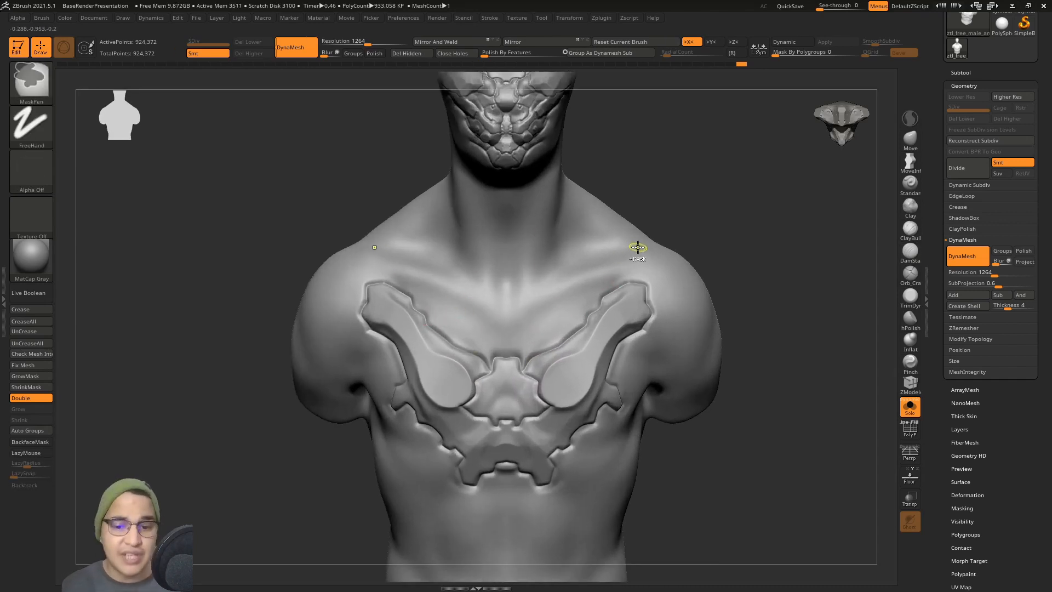
key(ctrl+z)
key(ctrl+z)
key(ctrl+z)
key(ctrl+z)
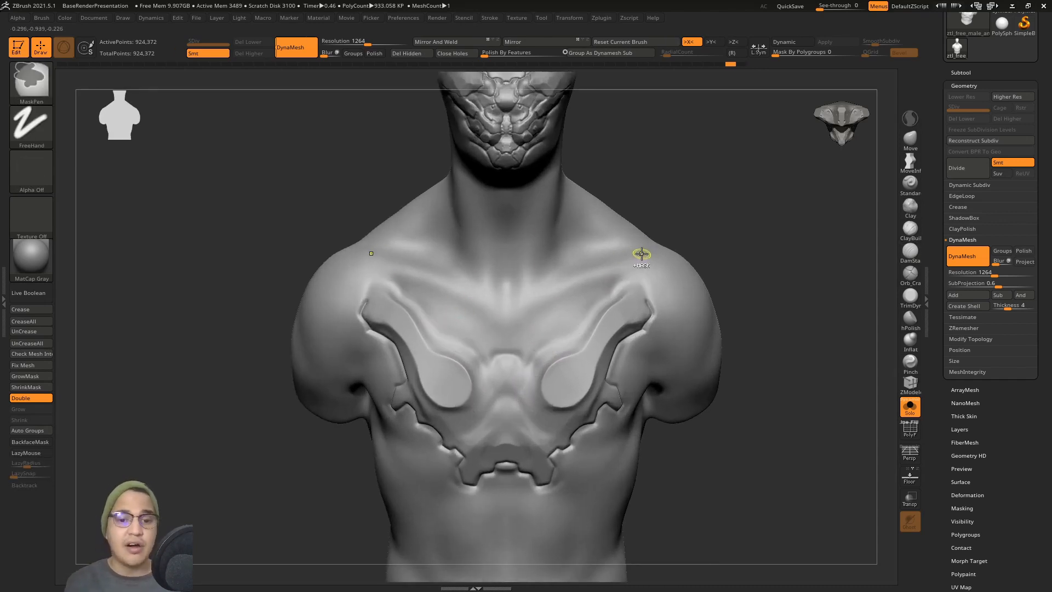
key(ctrl+z)
key(ctrl+z)
key(ctrl+z)
key(ctrl+z)
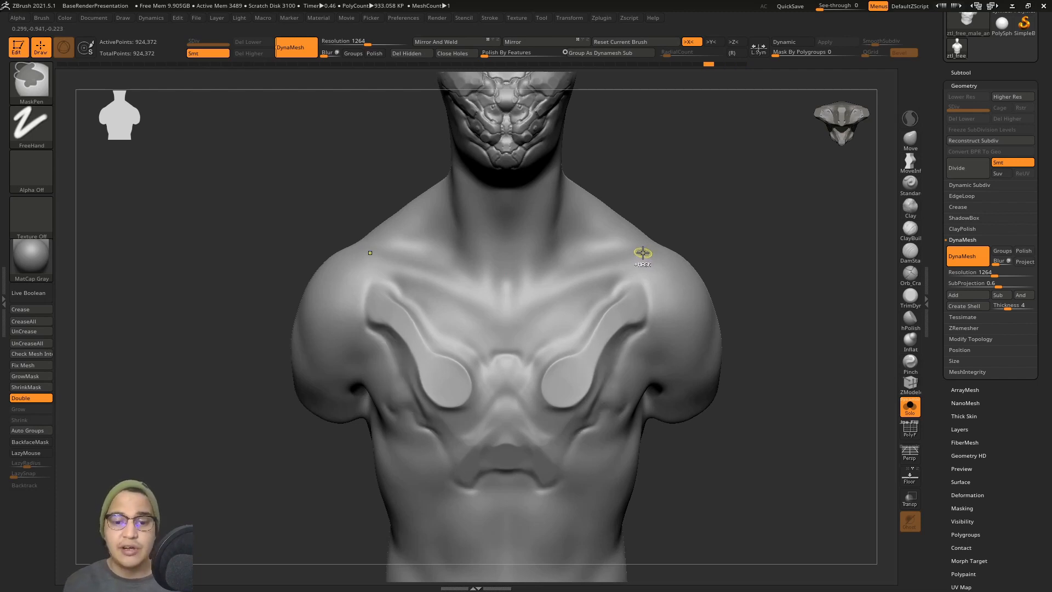
key(ctrl+z)
key(ctrl+z)
key(ctrl+z)
key(ctrl+z)
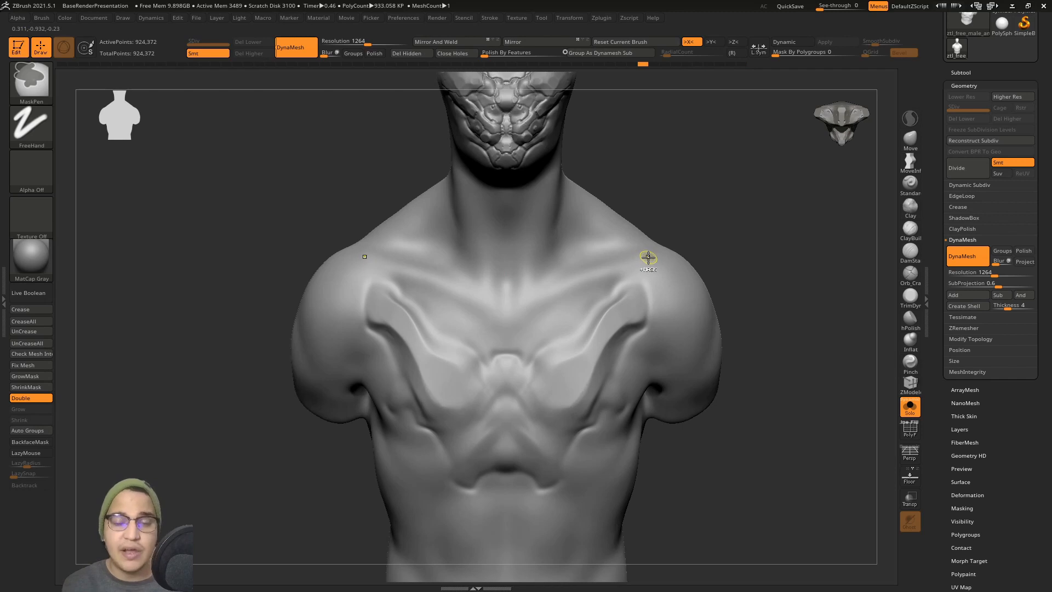
key(ctrl+z)
key(ctrl+z)
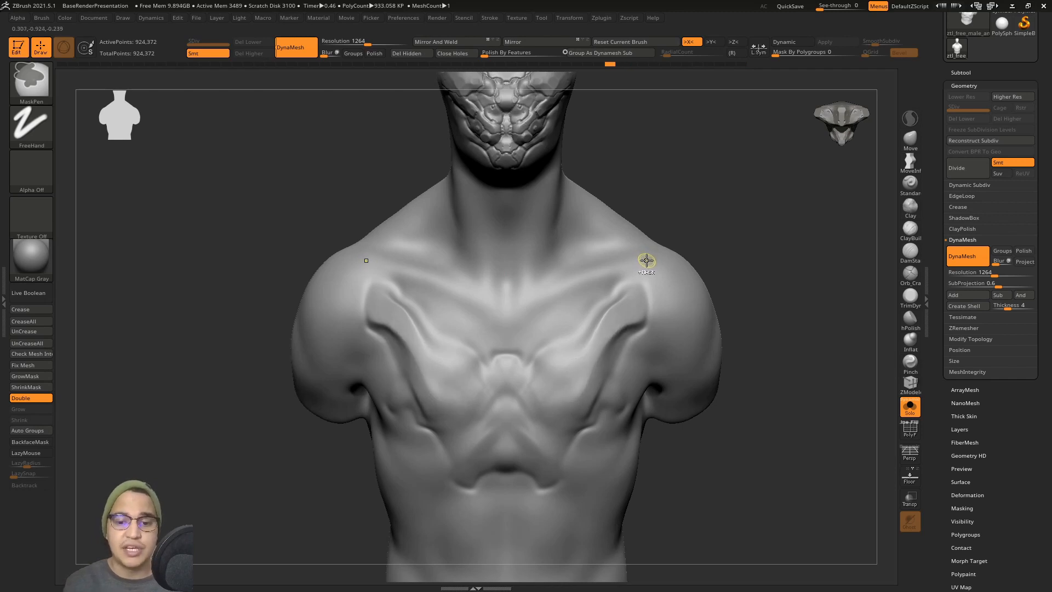
key(ctrl+z)
key(ctrl+z)
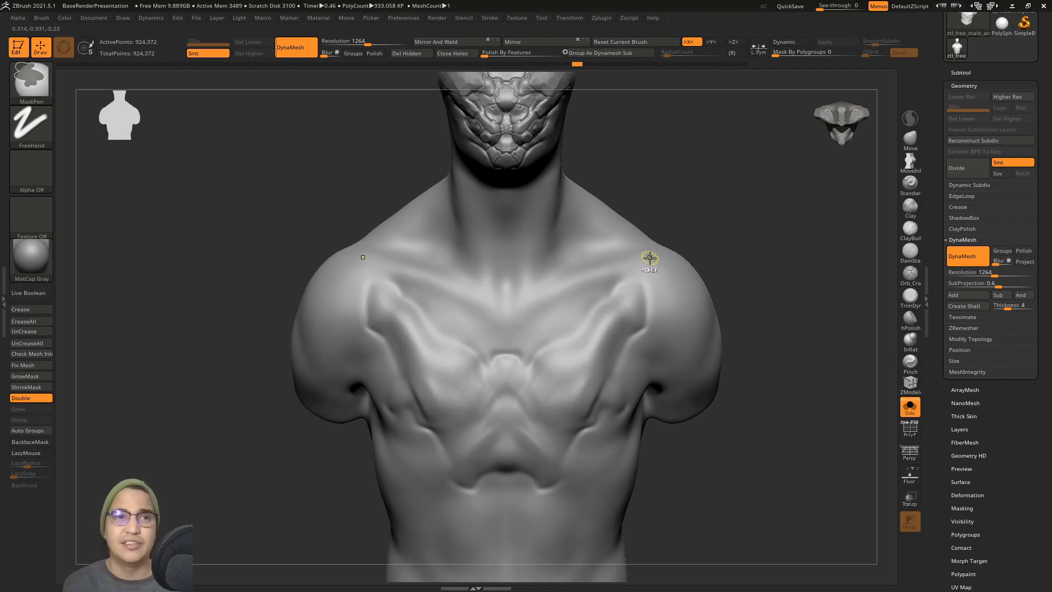
key(ctrl+z)
key(ctrl+z)
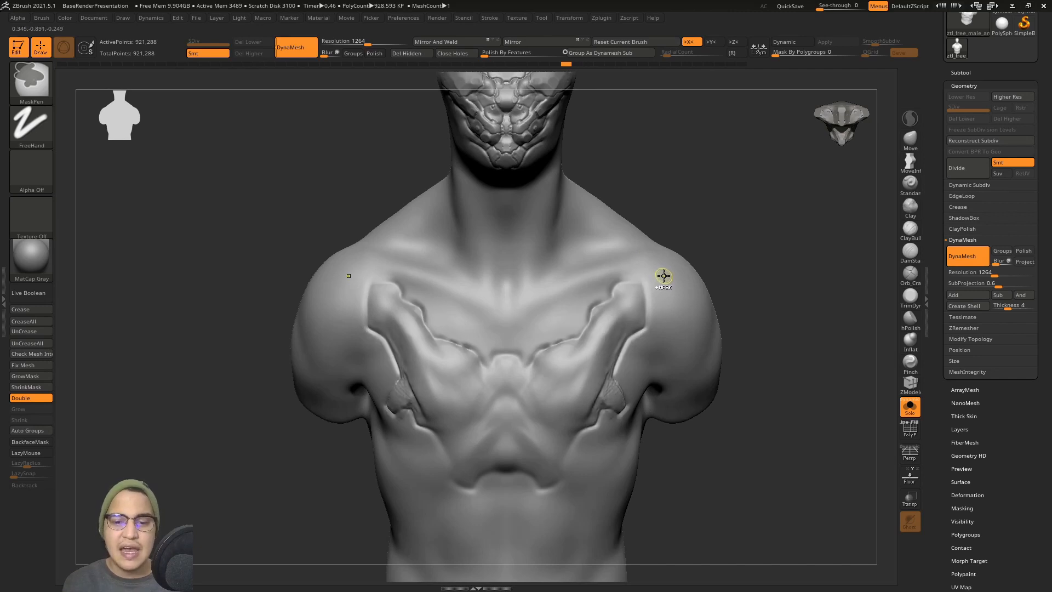
key(ctrl+z)
key(ctrl+z)
key(ctrl+z)
key(ctrl+z)
key(ctrl+z)
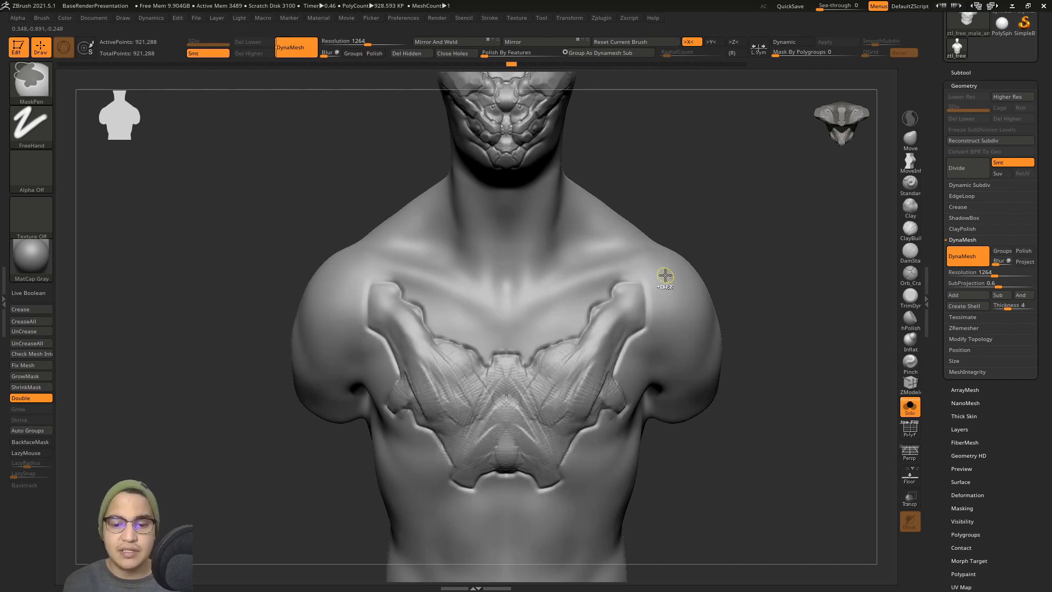
key(ctrl+z)
key(ctrl+z)
key(ctrl+z)
key(ctrl+z)
key(ctrl+z)
key(ctrl+z)
key(ctrl+z)
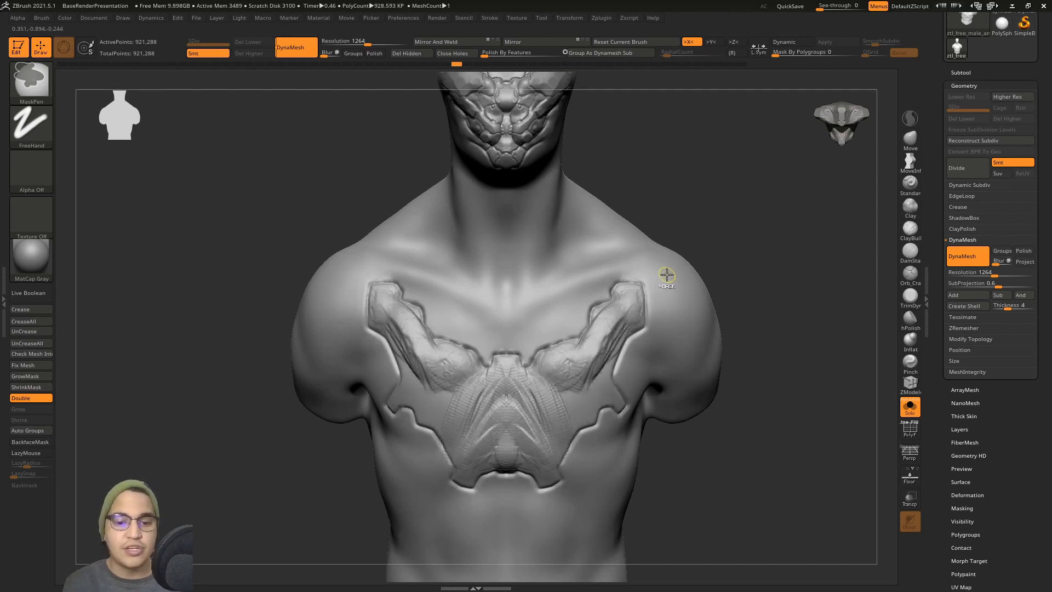
key(ctrl+z)
key(ctrl+z)
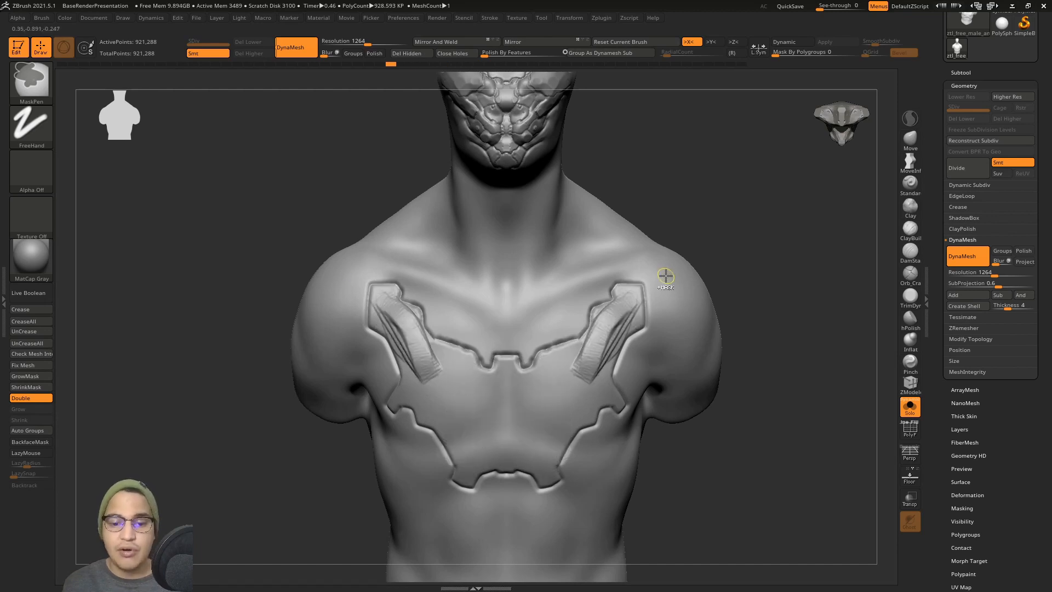
key(ctrl+z)
key(ctrl+z)
key(ctrl+z)
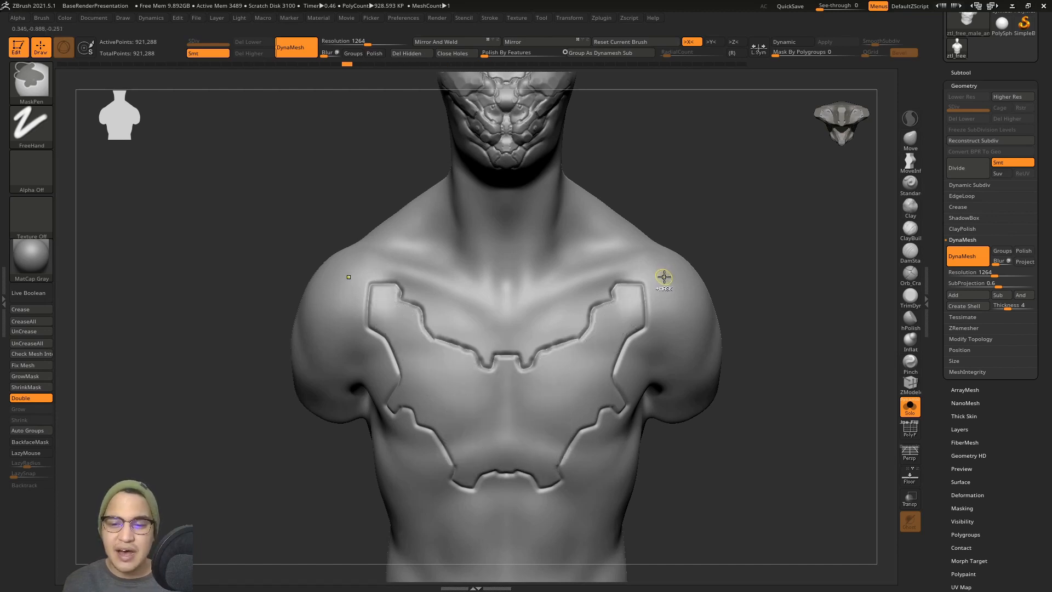
key(ctrl+z)
key(ctrl+z)
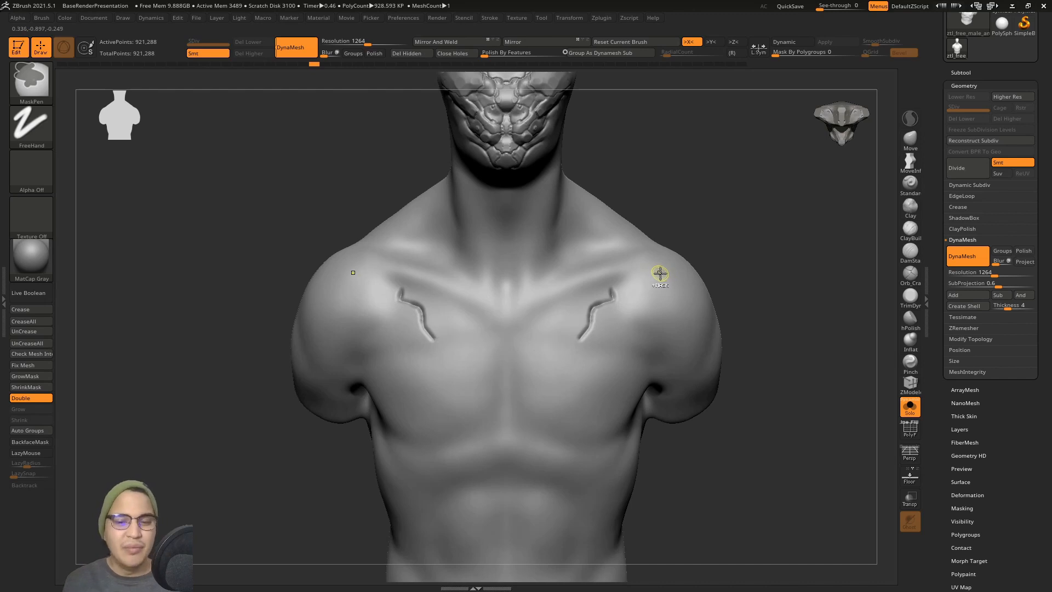
key(ctrl+z)
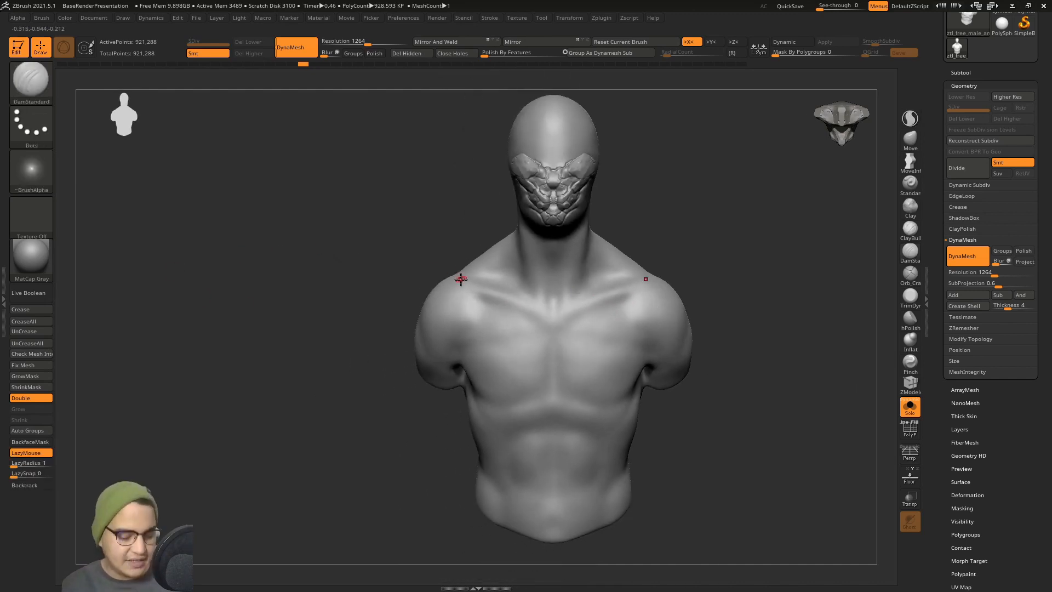
Stamp the BioMech_10 shape from the BioMechVDM brush on the centre of the chest with X symmetry off, discarding the newer undo history
key(b)
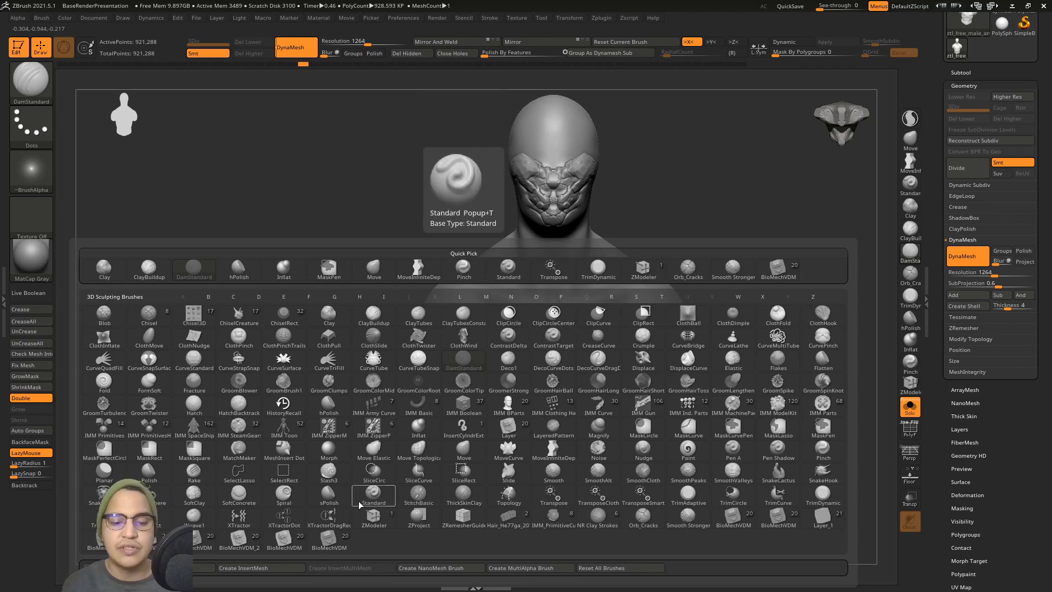
click(339, 540)
click(444, 85)
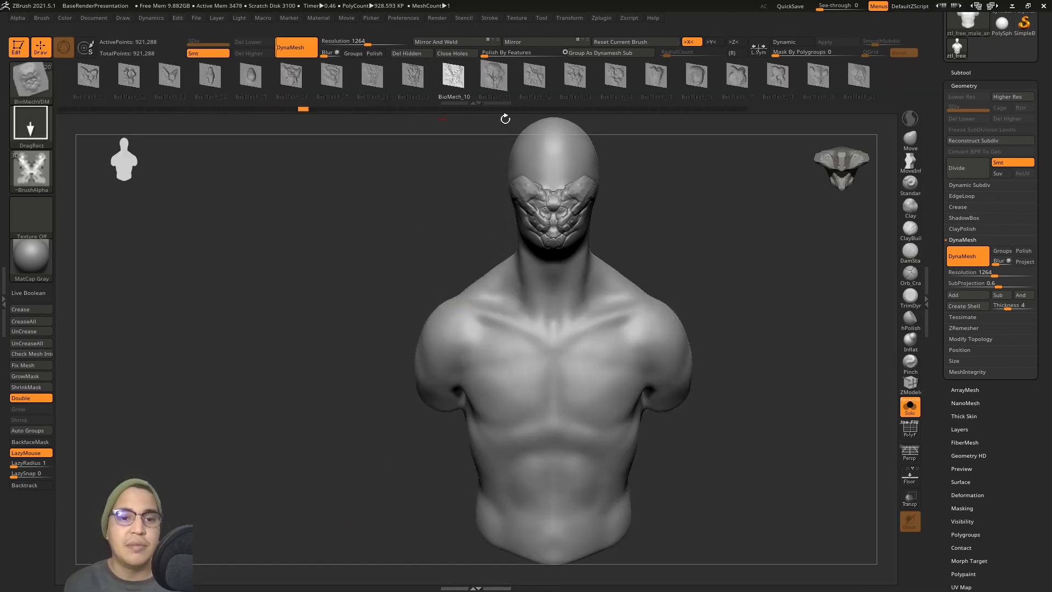
alt+right_drag(556, 356, 553, 276)
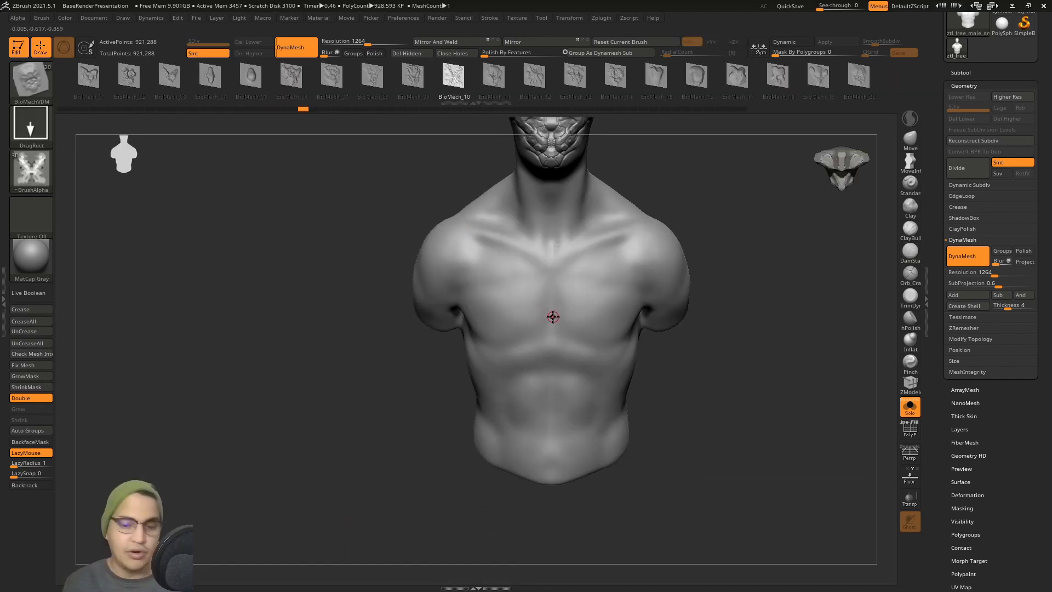
drag(552, 328, 569, 255)
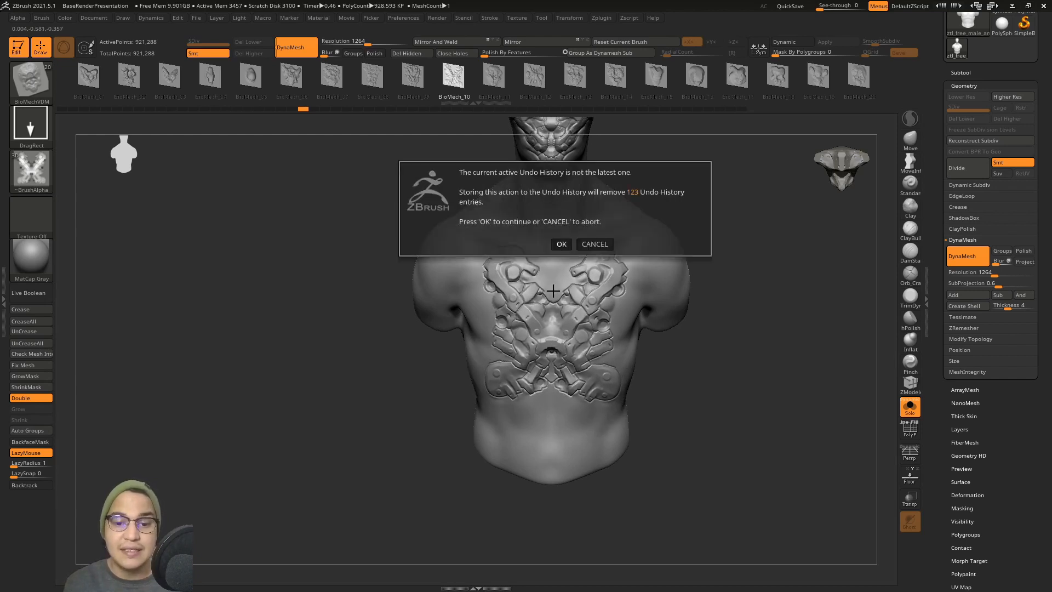
click(581, 244)
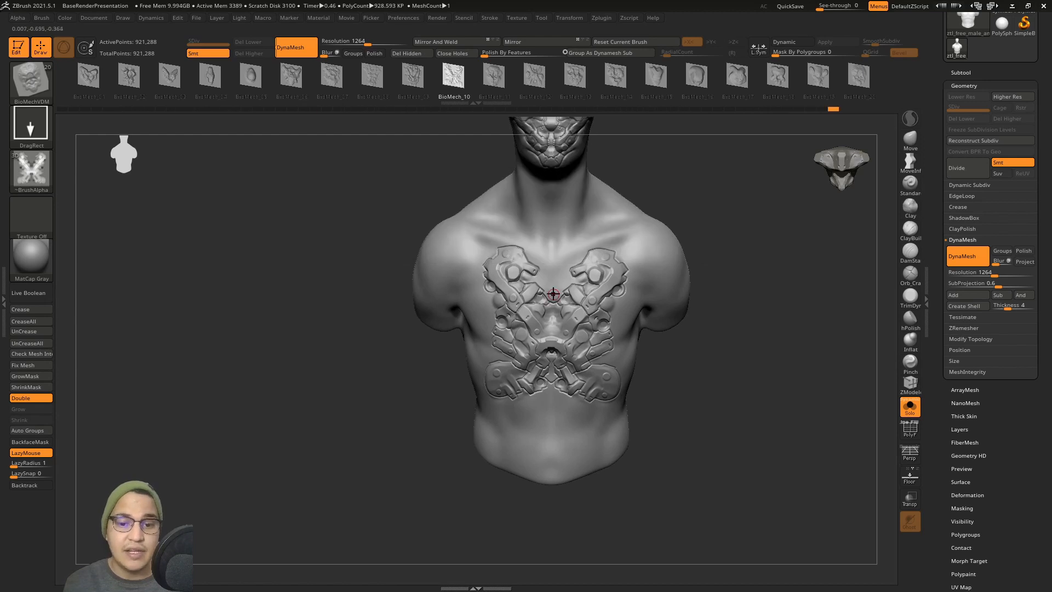
Restamp BioMech_10 larger so it spans the chest from the collarbones to the lower ribs, and remesh with DynaMesh
drag(548, 310, 564, 163)
key(ctrl+z)
drag(551, 312, 553, 158)
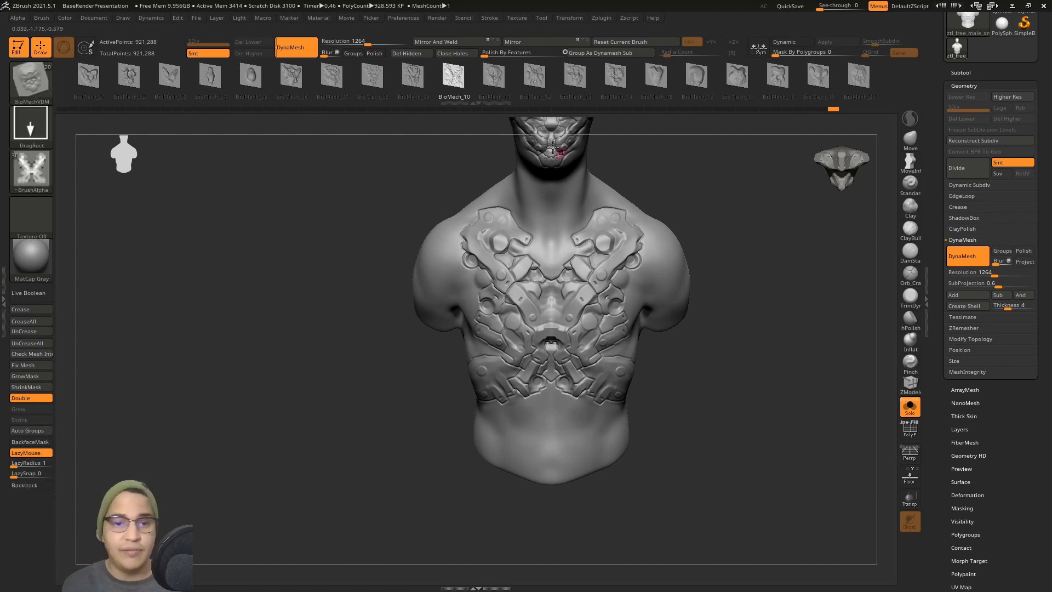
key(ctrl)
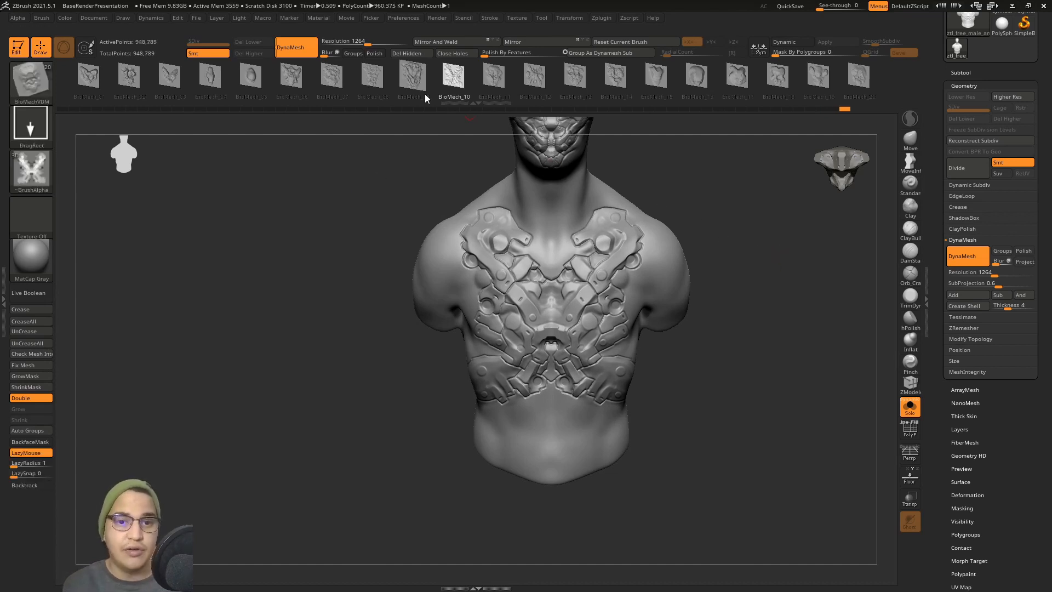
Check the torso's back for bleed-through from the chest stamp, and undo the BioMech_10 stamp back to the plain chest
alt+right_drag(609, 277, 618, 201)
mouse_move(618, 202)
right_down()
mouse_move(568, 298)
mouse_move(692, 343)
mouse_move(729, 304)
mouse_move(678, 301)
mouse_move(634, 341)
right_up()
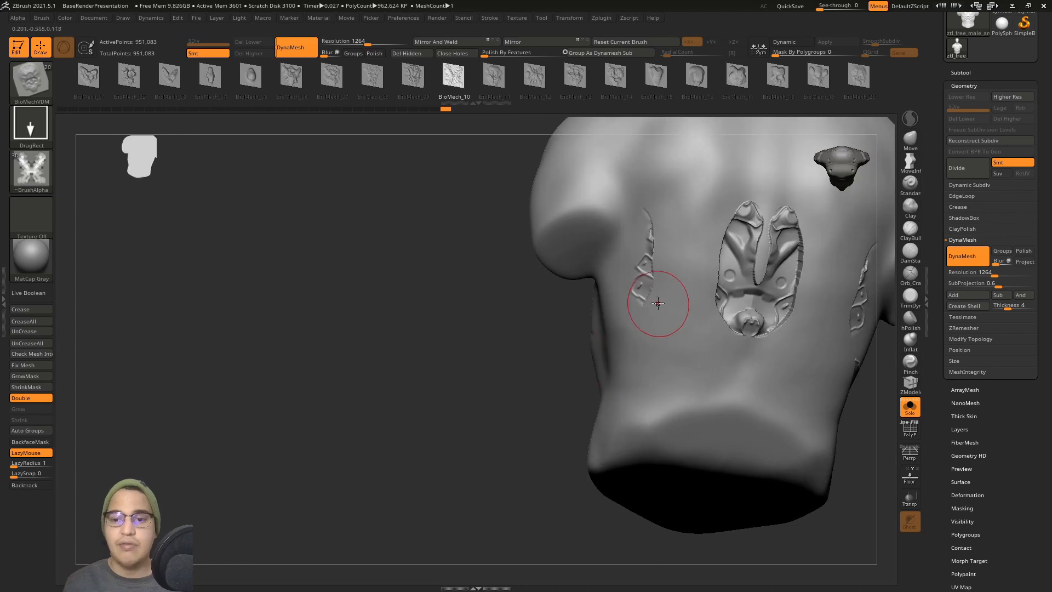
right_drag(659, 302, 779, 336)
ctrl+right_drag(778, 335, 600, 310)
key(ctrl+z)
mouse_move(667, 309)
right_down()
mouse_move(439, 322)
mouse_move(503, 256)
right_up()
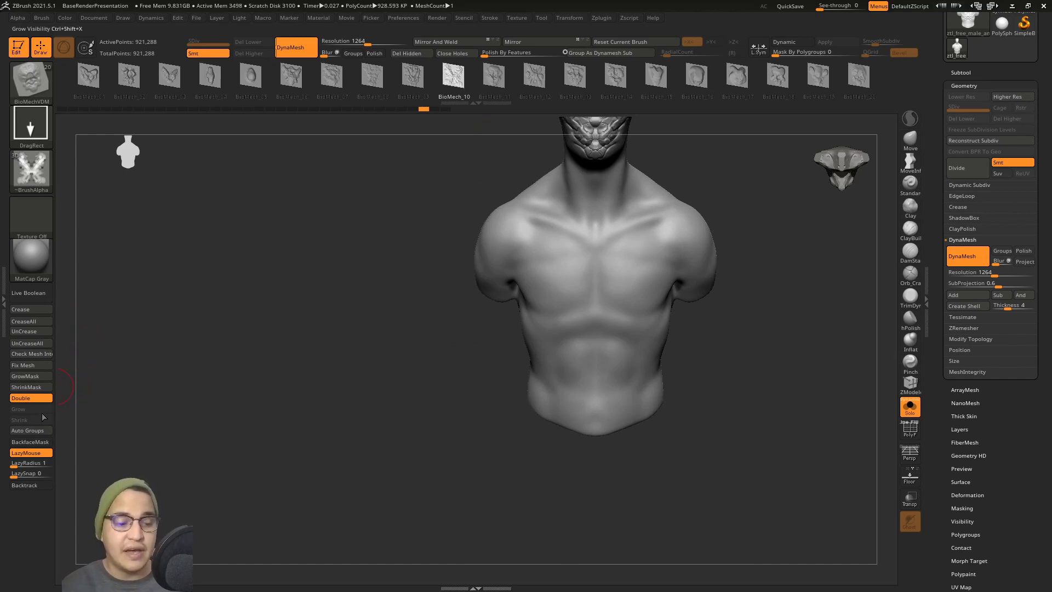
Turn on backface masking for the BioMechVDM brush
click(30, 441)
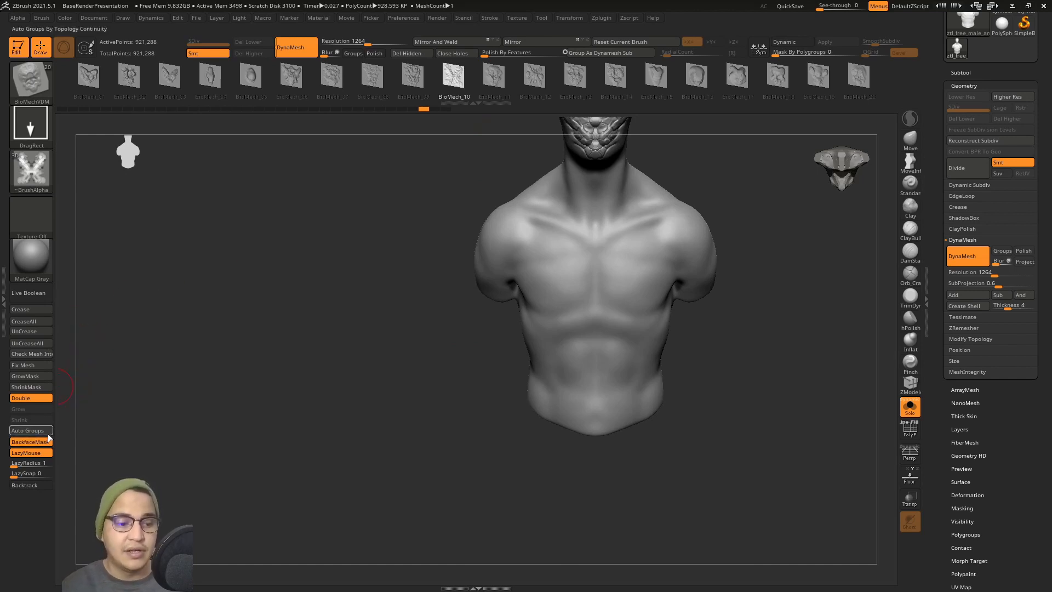
click(48, 18)
scroll(125, 351, down, 3)
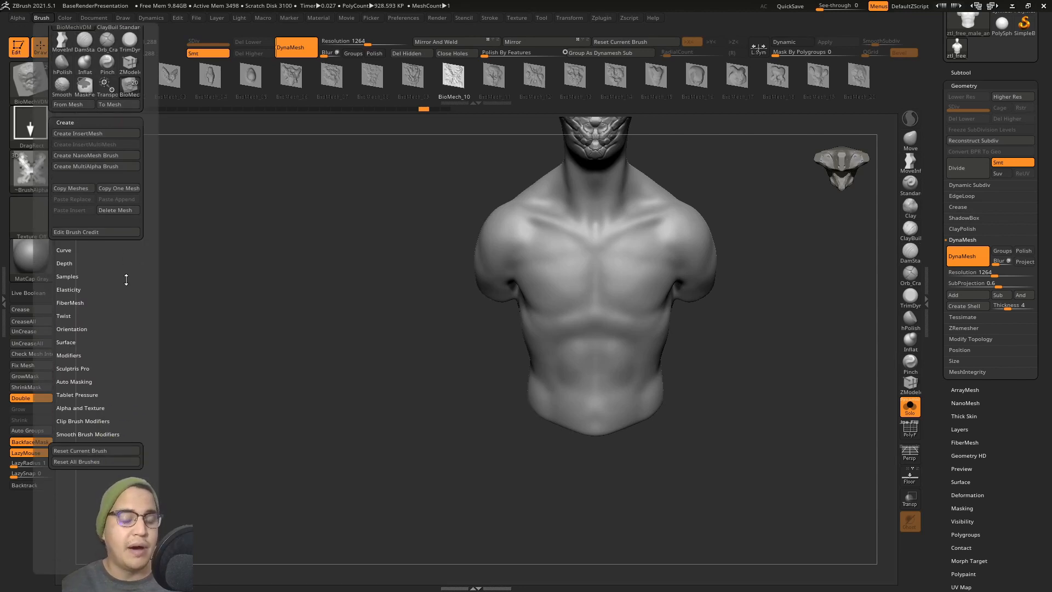
click(224, 316)
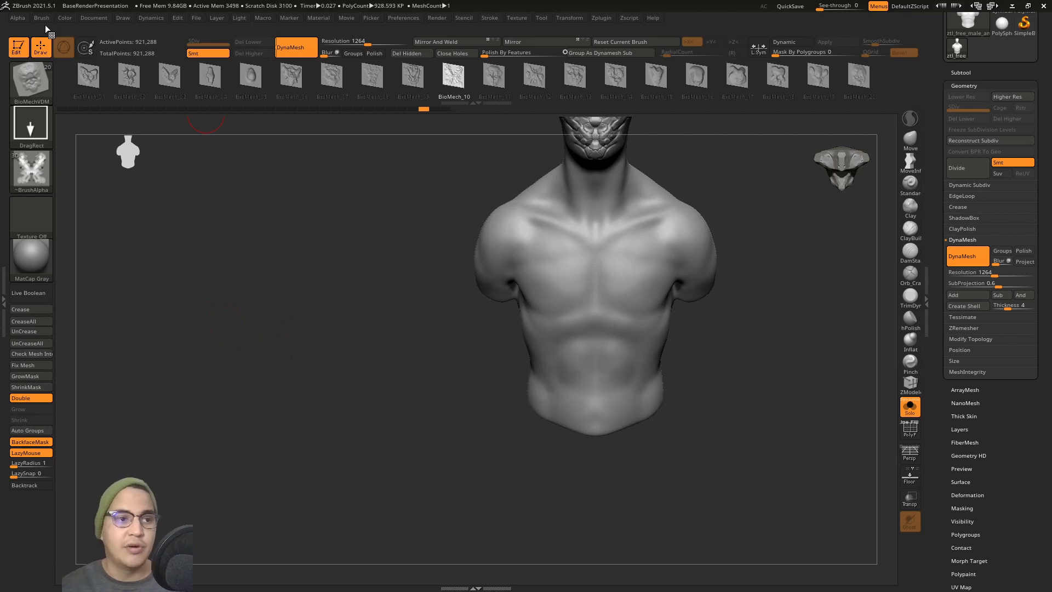
drag(292, 239, 259, 306)
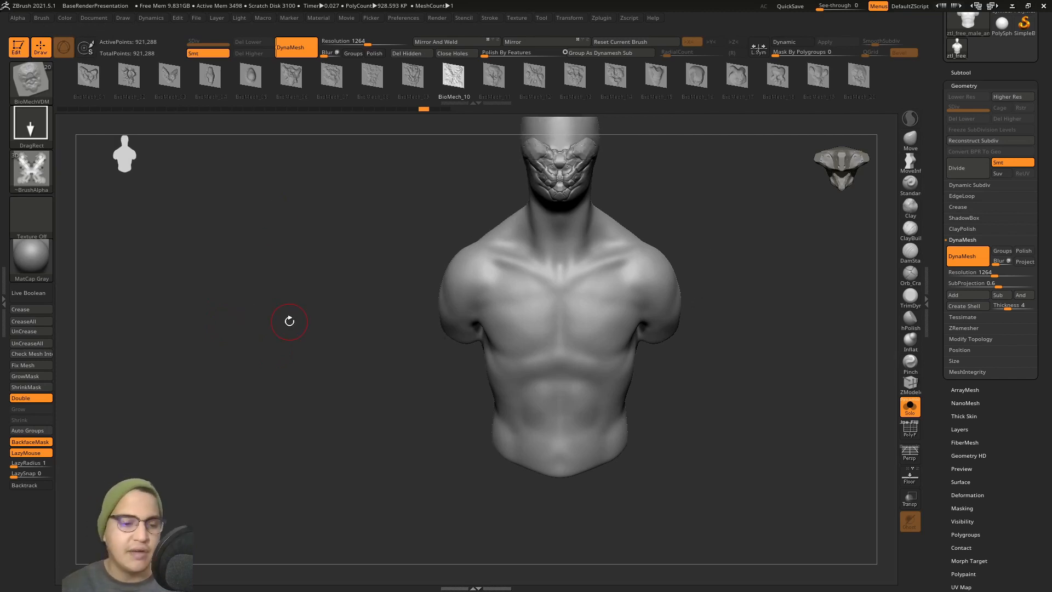
alt+right_drag(595, 321, 559, 336)
ctrl+right_drag(559, 336, 586, 277)
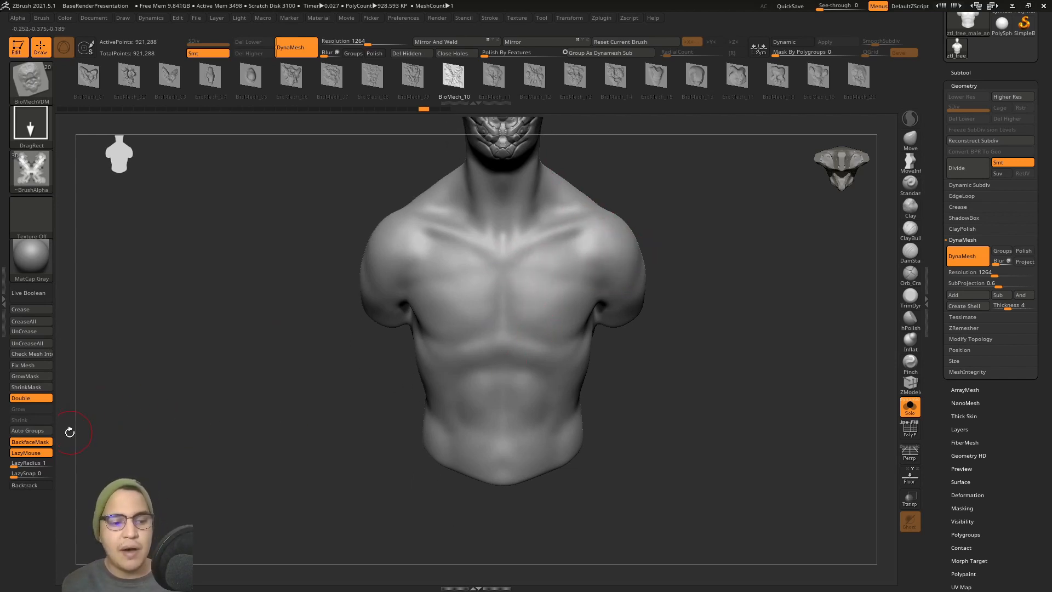
key(ctrl)
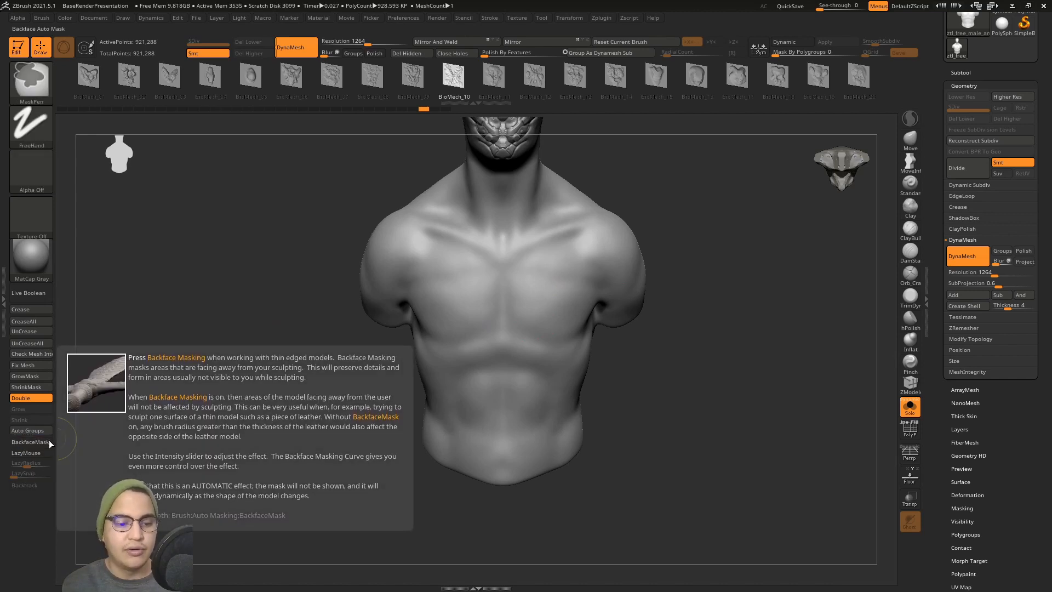
Stamp BioMech_10 on the centre of the chest with backface masking on, retrying until it spans from the collarbones to the lower ribs
alt+right_drag(567, 322, 585, 300)
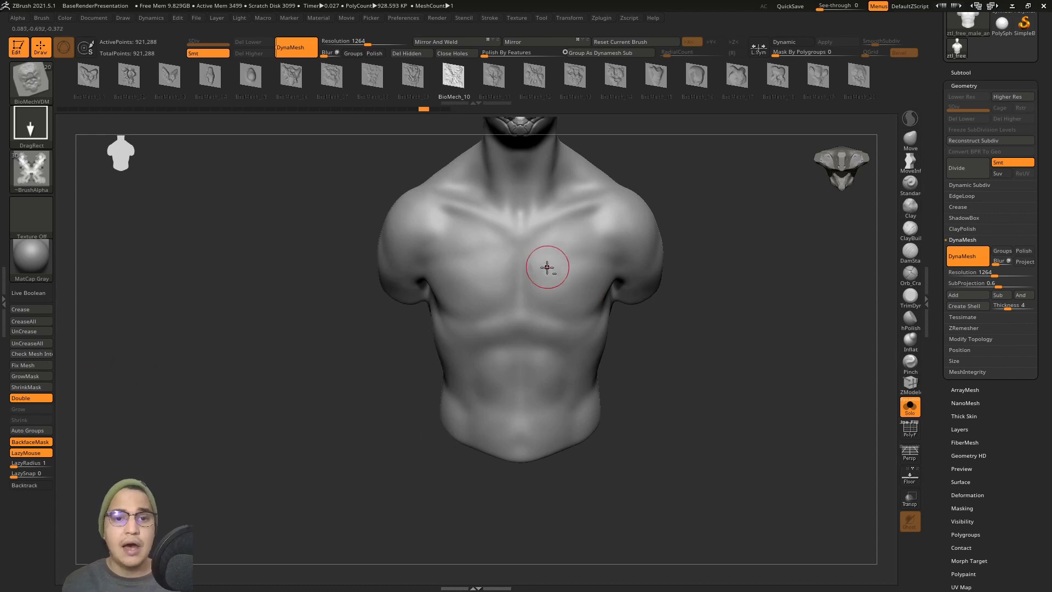
alt+right_drag(546, 268, 539, 284)
drag(514, 318, 516, 157)
key(ctrl+z)
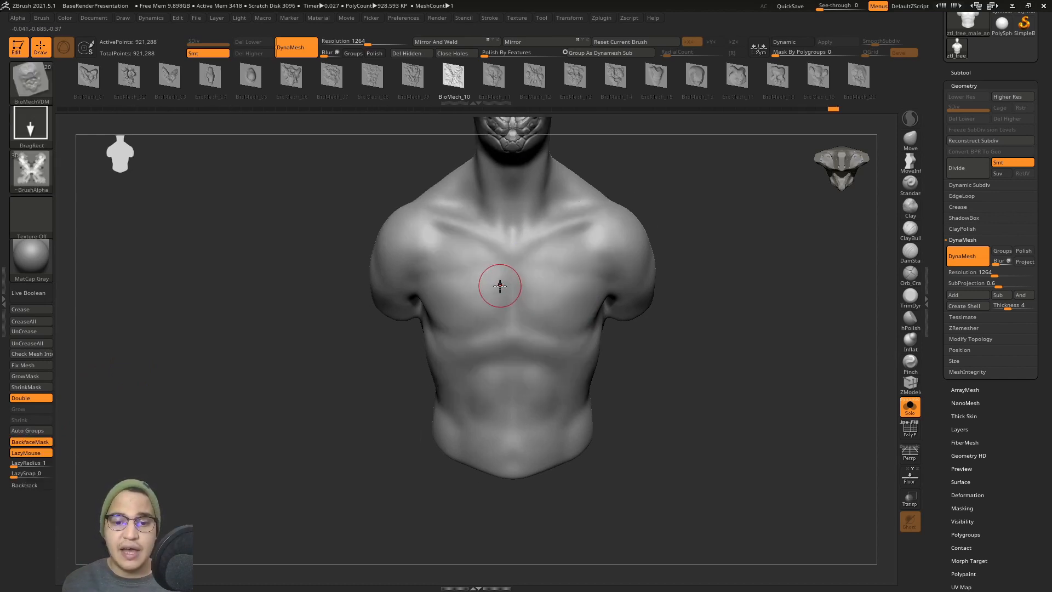
drag(500, 307, 507, 166)
key(ctrl+z)
drag(510, 311, 514, 154)
Check the new stamp from the side and remesh the torso with DynaMesh
mouse_move(863, 274)
mouse_down()
mouse_move(767, 302)
mouse_move(784, 309)
mouse_up()
ctrl+right_drag(603, 292, 607, 323)
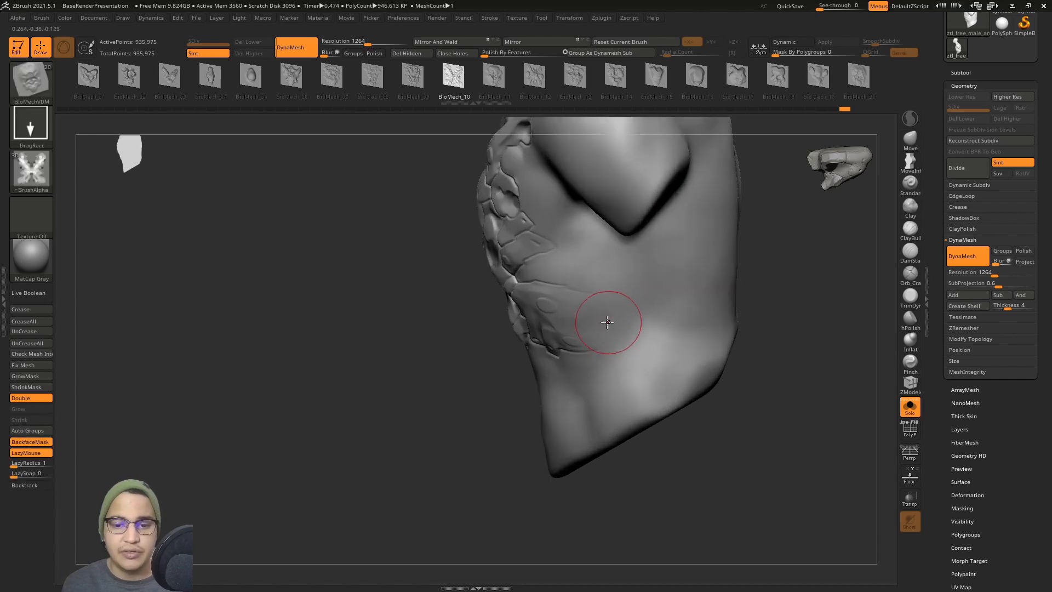
mouse_move(265, 306)
ctrl+mouse_down()
mouse_move(386, 433)
mouse_move(398, 412)
ctrl+mouse_up()
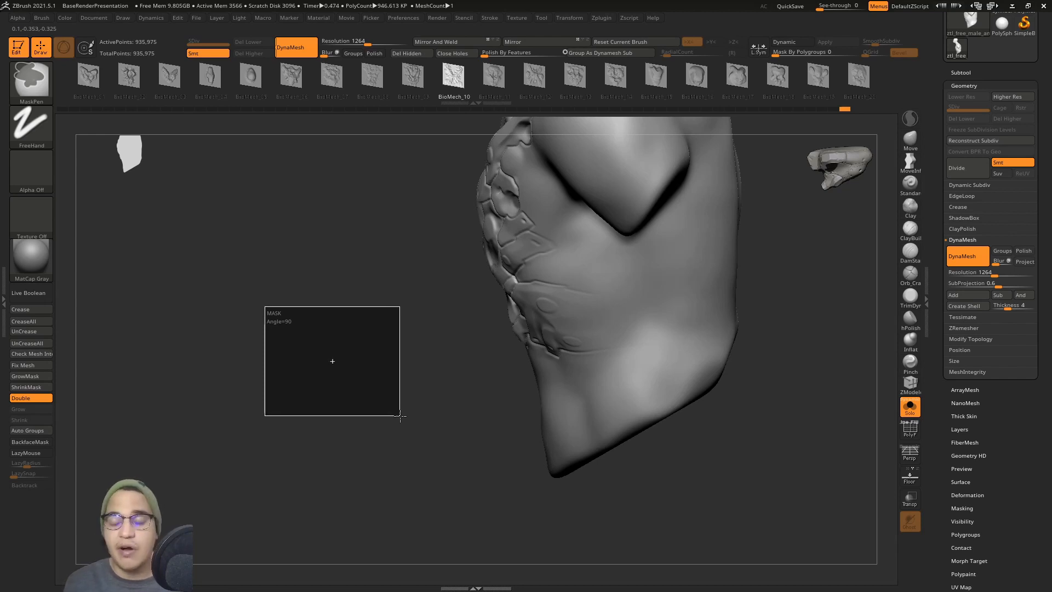
ctrl+drag(399, 415, 400, 415)
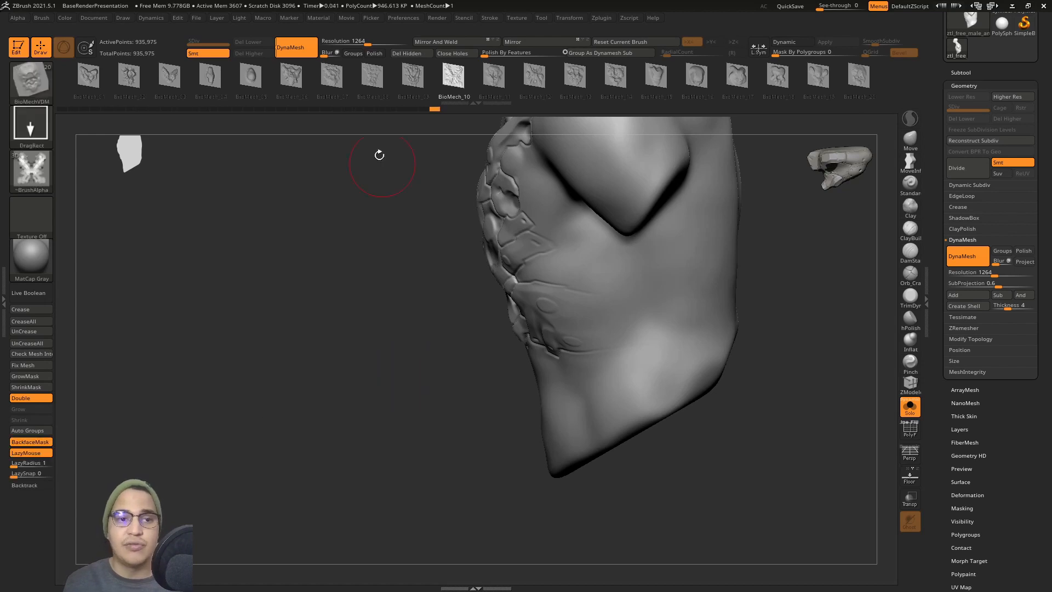
click(301, 44)
click(303, 46)
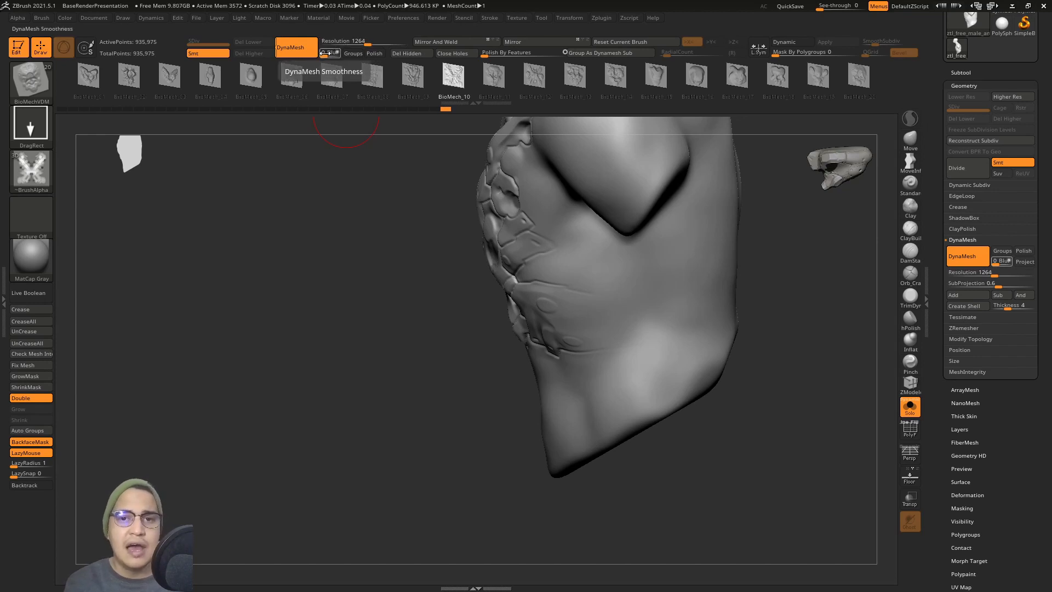
Smooth the stretched outer edge of the chest stamp where it wraps around the ribs
mouse_move(293, 233)
mouse_down()
mouse_move(343, 272)
mouse_move(411, 265)
mouse_move(549, 352)
mouse_up()
mouse_move(549, 352)
right_down()
mouse_move(481, 300)
mouse_move(540, 362)
right_up()
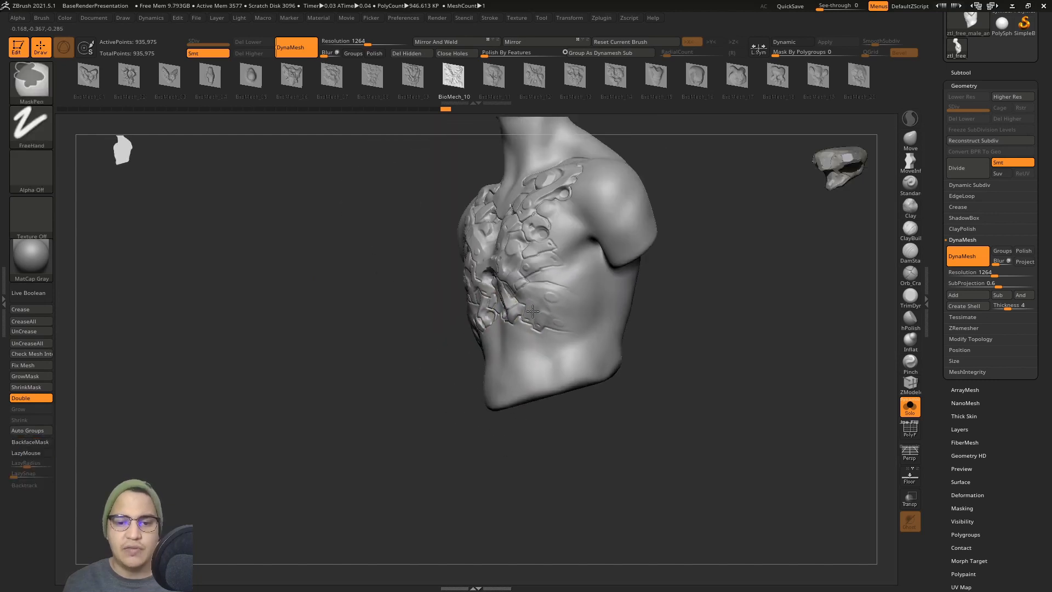
ctrl+right_drag(566, 284, 580, 319)
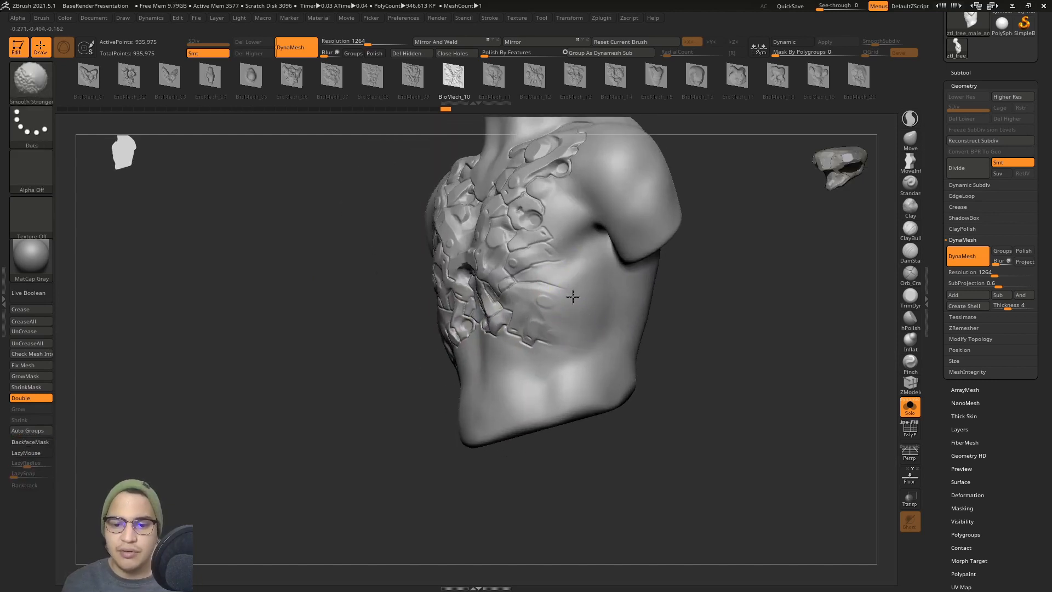
mouse_move(540, 294)
right_down()
mouse_move(548, 307)
mouse_move(606, 300)
right_up()
scroll(548, 306, up, 4)
key(ctrl)
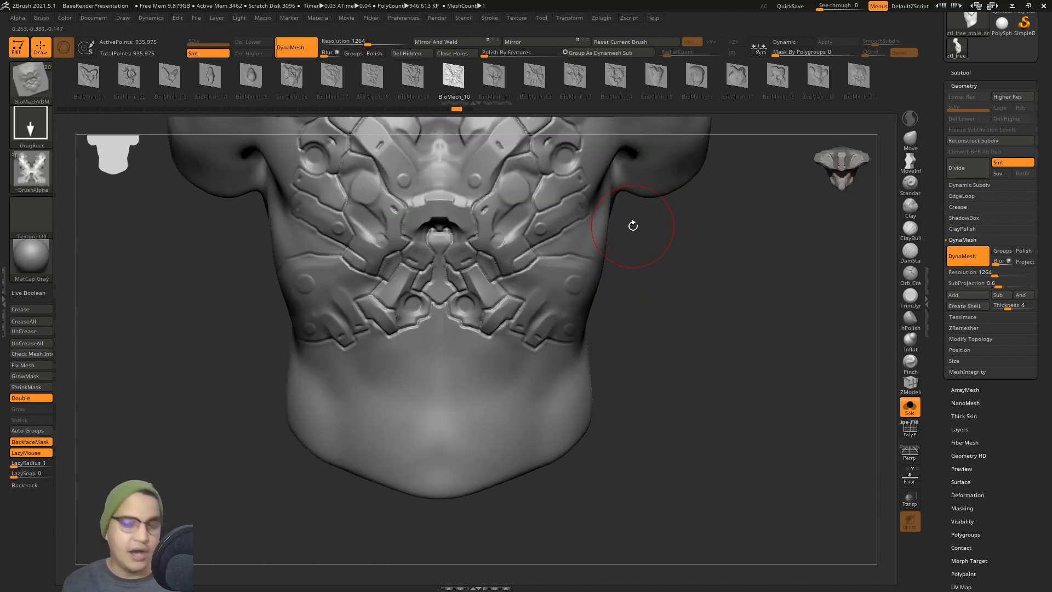
drag(633, 226, 521, 255)
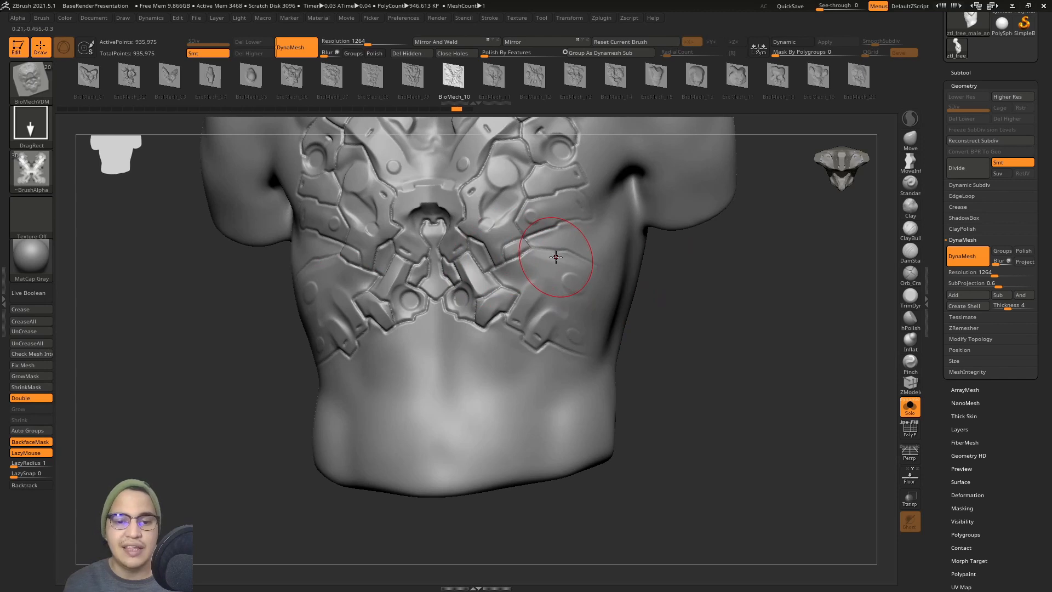
Activate symmetry across the X axis
key(x)
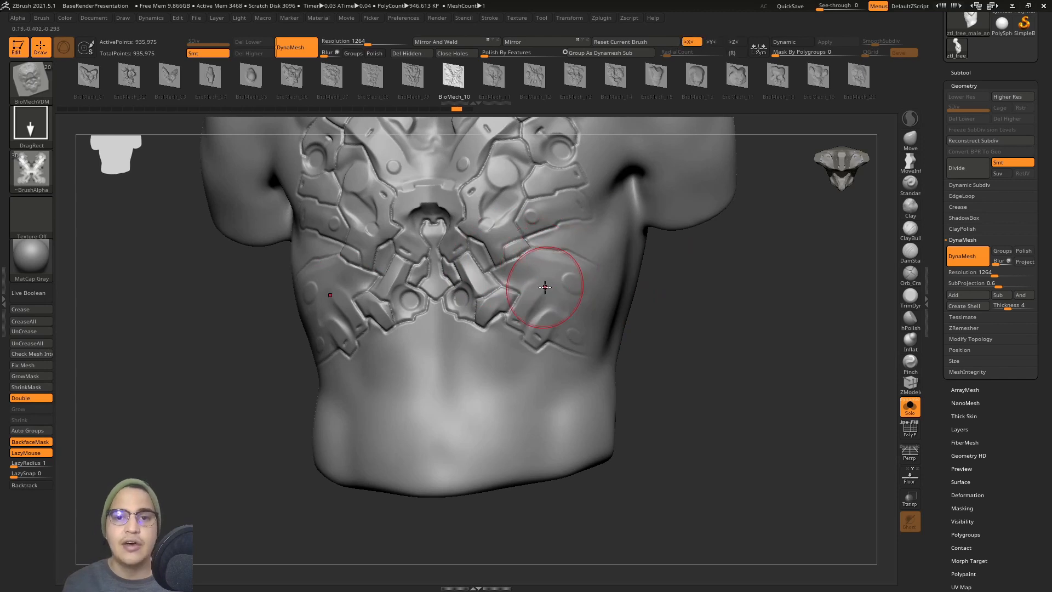
click(568, 18)
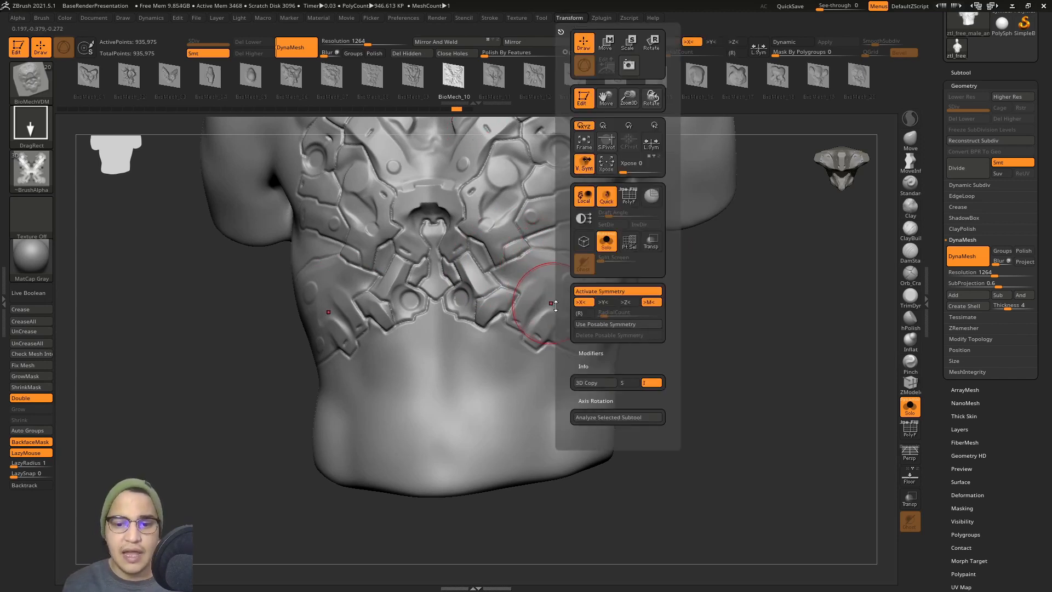
click(584, 291)
click(584, 291)
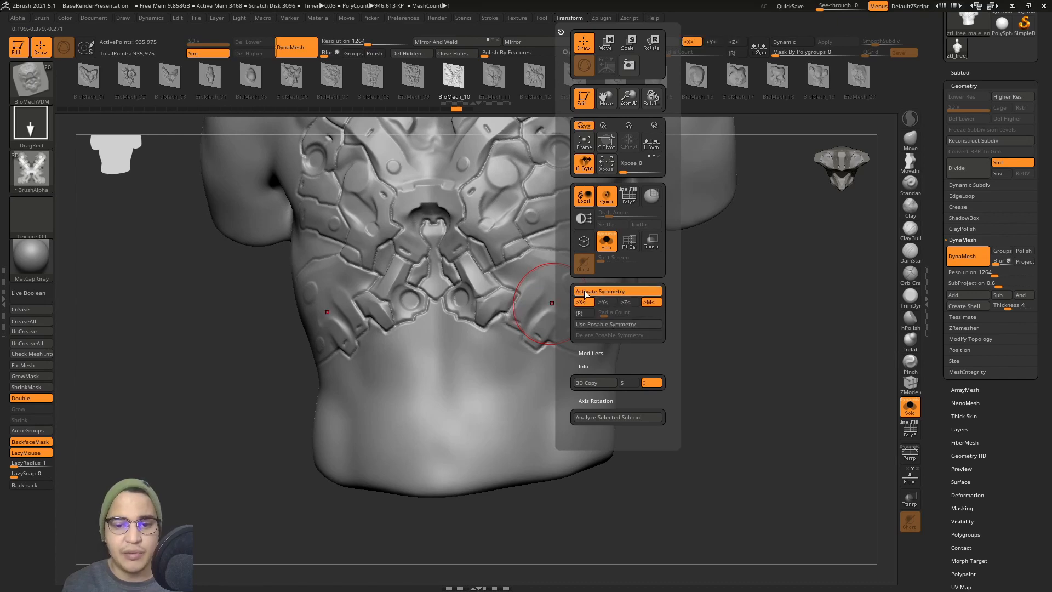
Smooth away the stretched stamp detail on both sides of the ribs with symmetry, and remesh with DynaMesh
right_drag(559, 389, 600, 301)
key(shift)
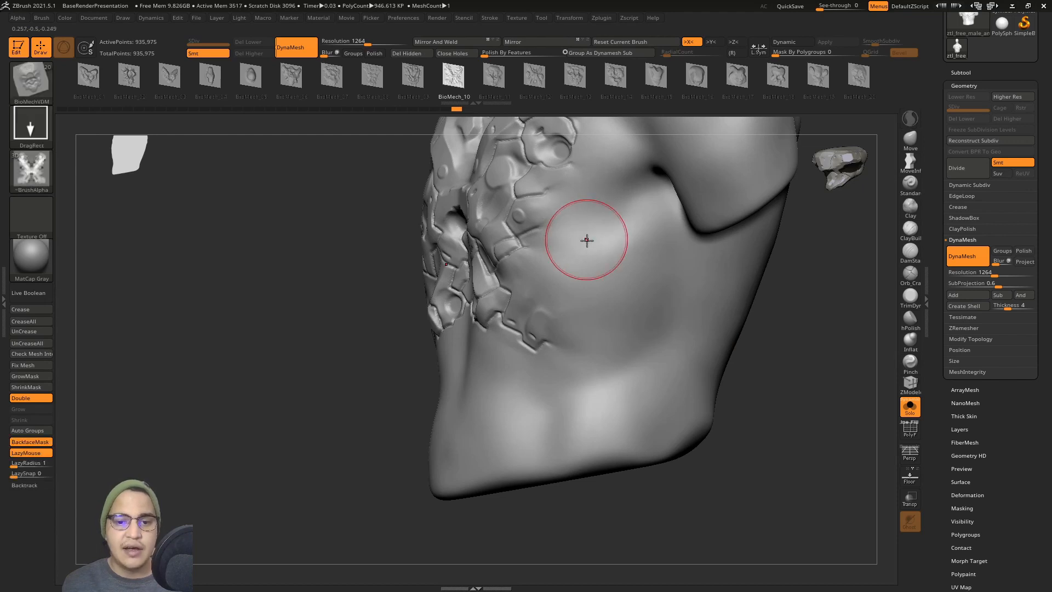
mouse_move(584, 240)
right_down()
mouse_move(616, 263)
mouse_move(533, 286)
mouse_move(504, 272)
mouse_move(473, 310)
right_up()
key(shift)
mouse_move(484, 261)
right_down()
mouse_move(496, 241)
mouse_move(538, 277)
right_up()
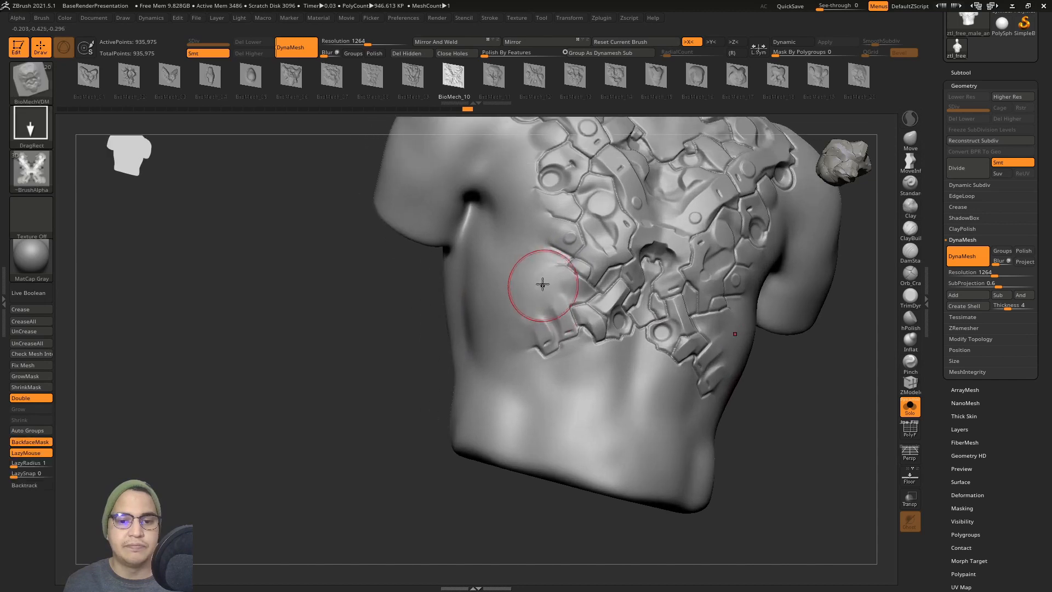
key(shift)
mouse_move(542, 221)
right_down()
mouse_move(521, 232)
mouse_move(535, 322)
mouse_move(538, 307)
right_up()
key(ctrl)
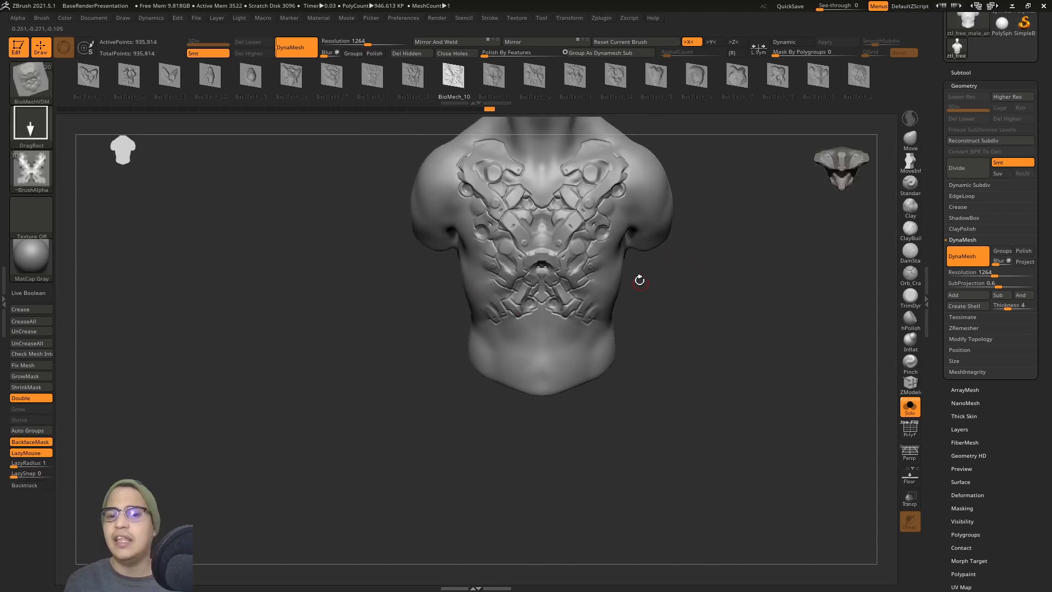
Carve DamStandard lines that close the open panel outlines along the stamp's outer edges over both sides of the ribs
mouse_move(601, 254)
right_down()
mouse_move(602, 286)
mouse_move(605, 266)
mouse_move(580, 234)
mouse_move(595, 264)
mouse_move(606, 211)
mouse_move(820, 223)
right_up()
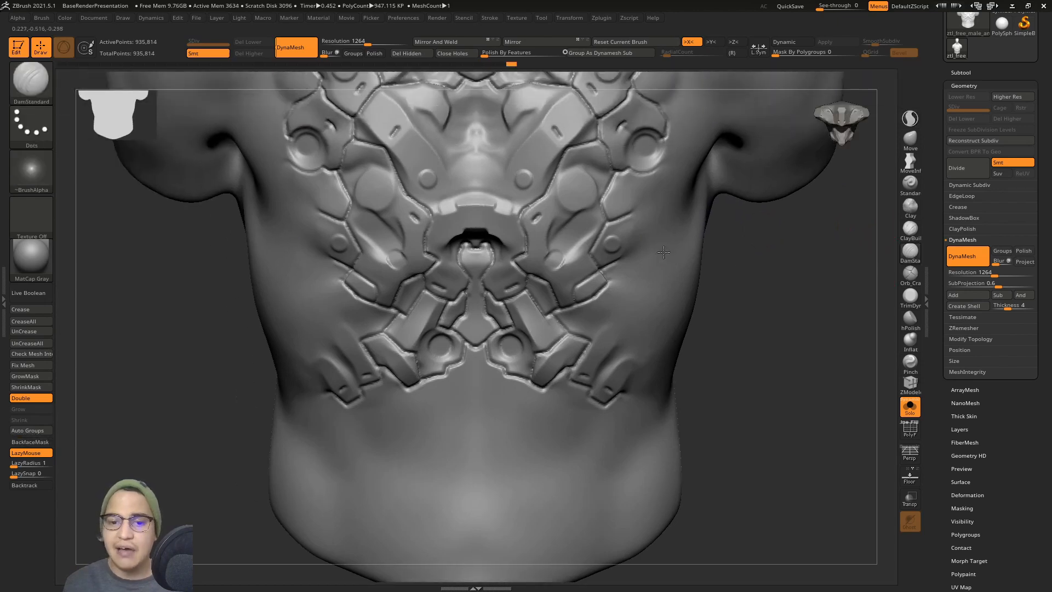
mouse_move(663, 252)
right_down()
mouse_move(635, 225)
mouse_move(615, 263)
right_up()
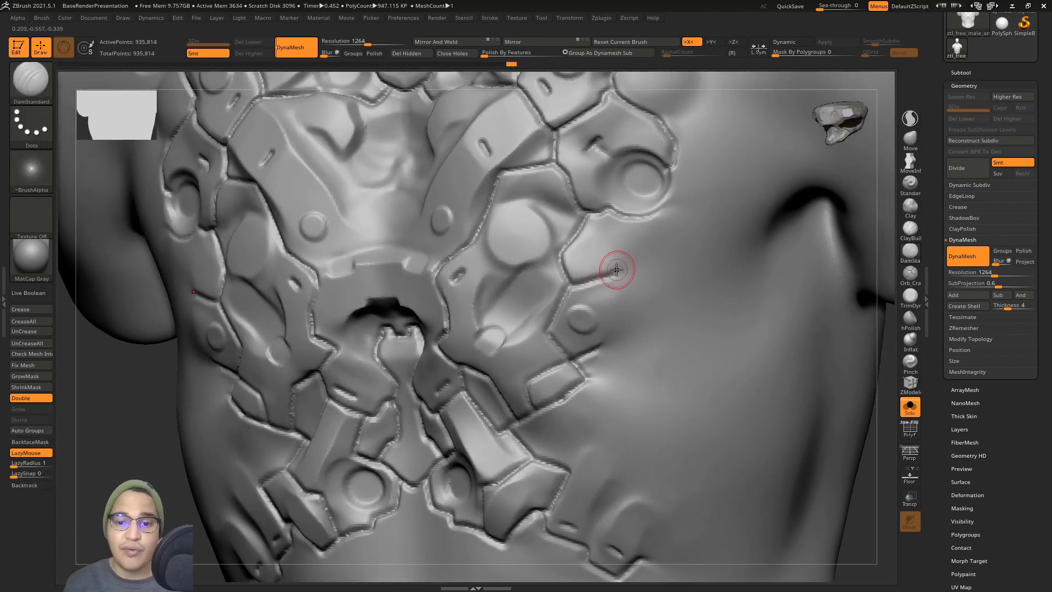
key(f)
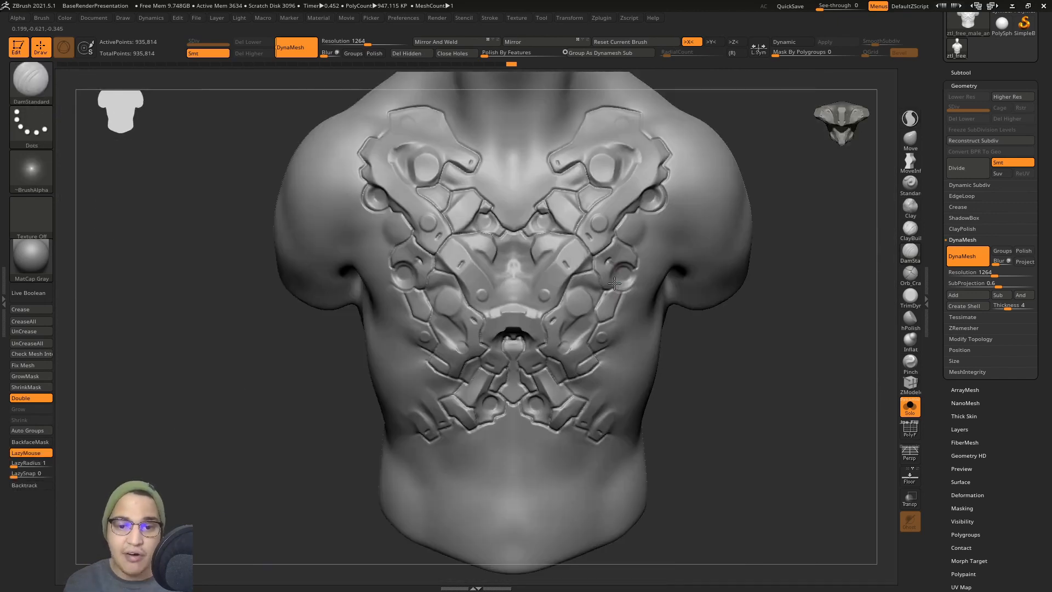
ctrl+right_drag(614, 282, 641, 271)
key(ctrl)
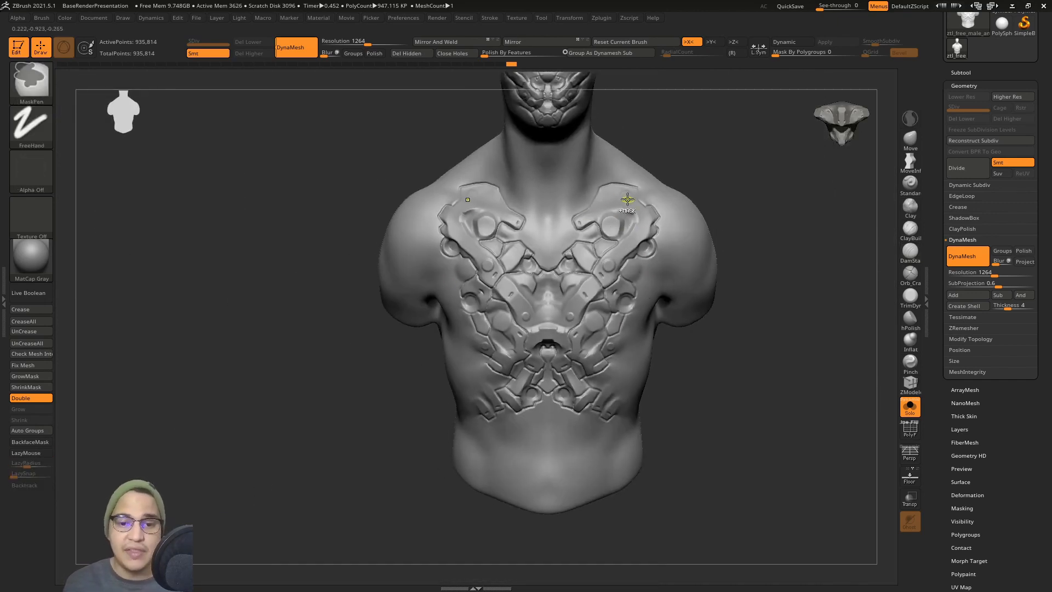
ctrl+drag(541, 305, 581, 405)
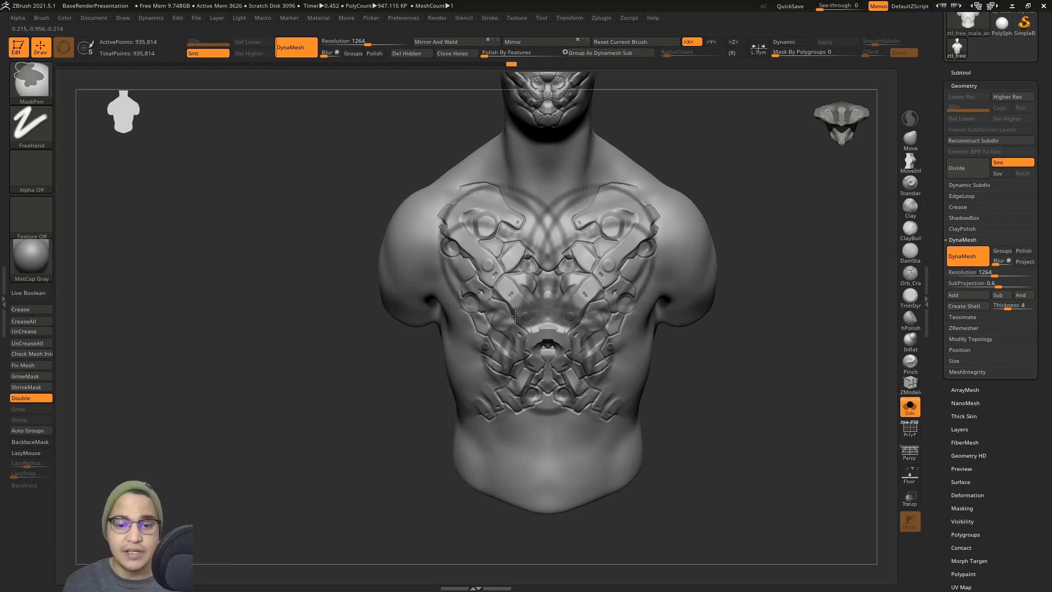
ctrl+drag(685, 356, 669, 334)
mouse_move(665, 326)
alt+right_down()
mouse_move(636, 266)
mouse_move(563, 251)
mouse_move(586, 269)
mouse_move(592, 327)
alt+right_up()
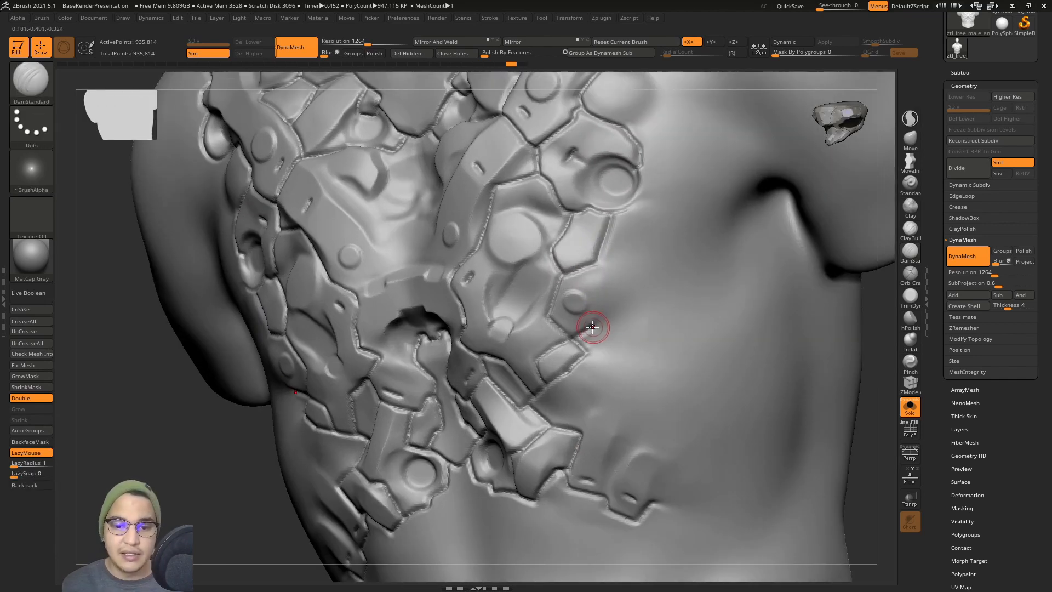
ctrl+right_drag(597, 267, 588, 305)
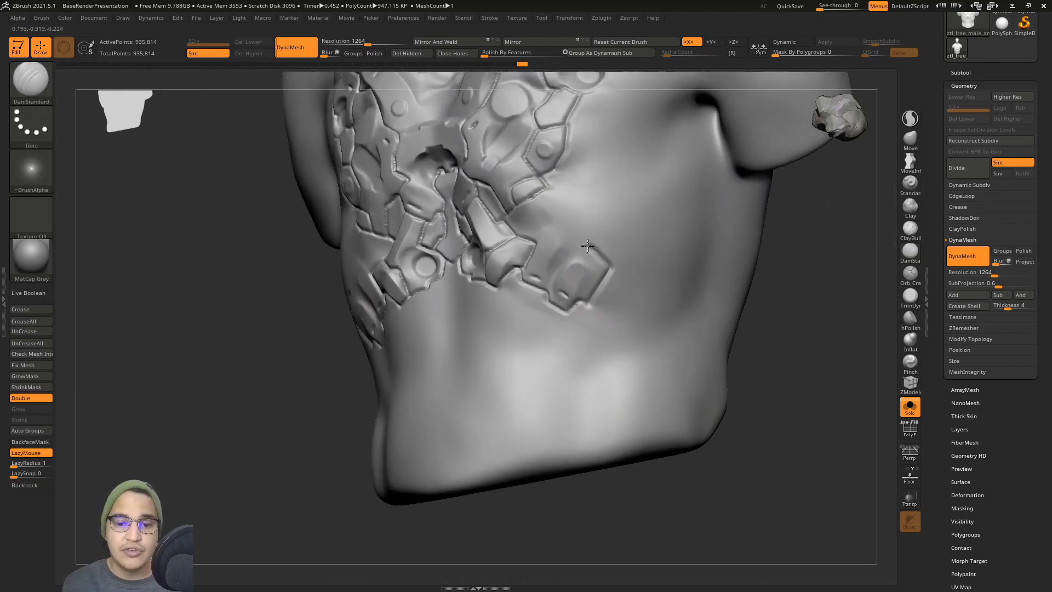
ctrl+right_drag(547, 185, 642, 296)
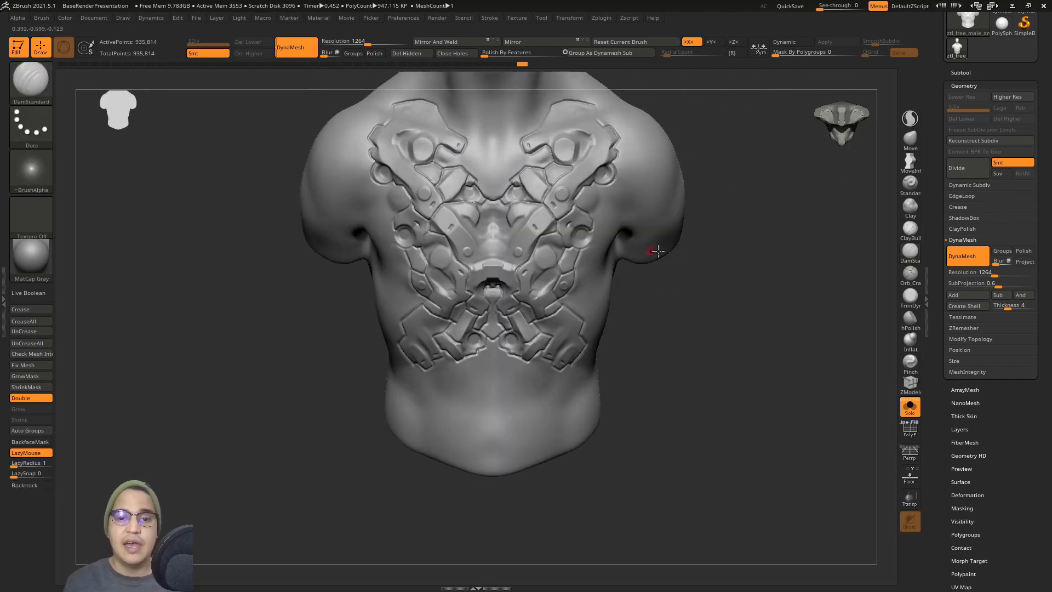
Reshape the outer panels and side profile of the chest stamp with the Move brush, keeping symmetry on
click(908, 142)
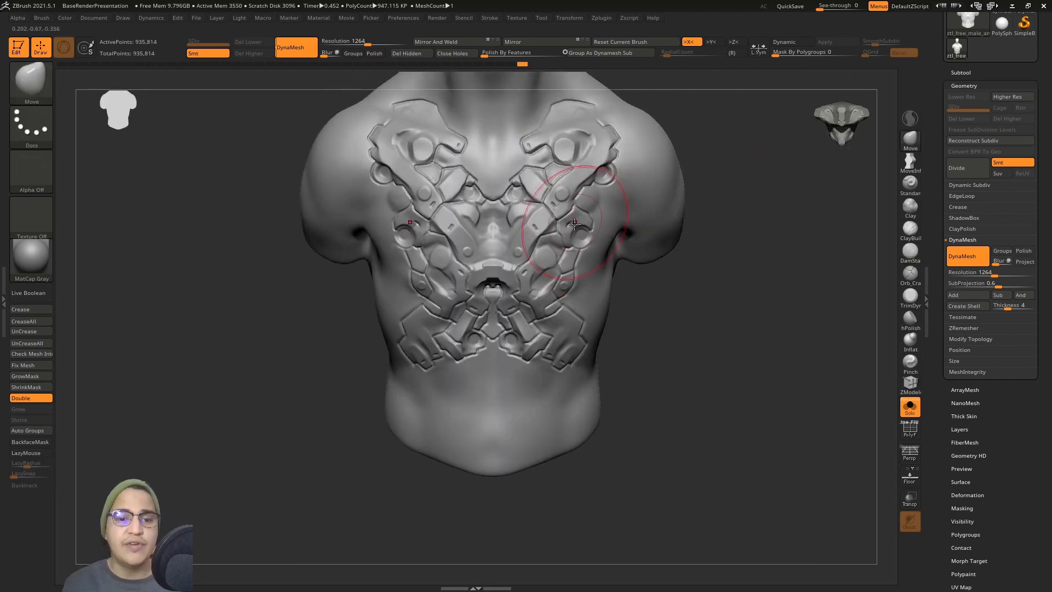
drag(574, 223, 585, 235)
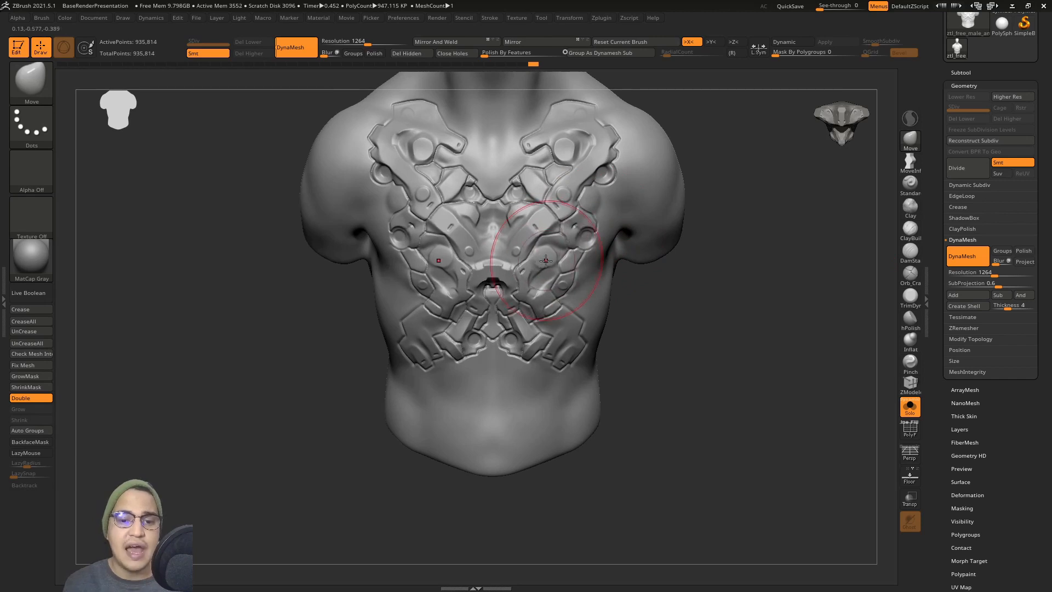
right_drag(545, 259, 541, 223)
key(s)
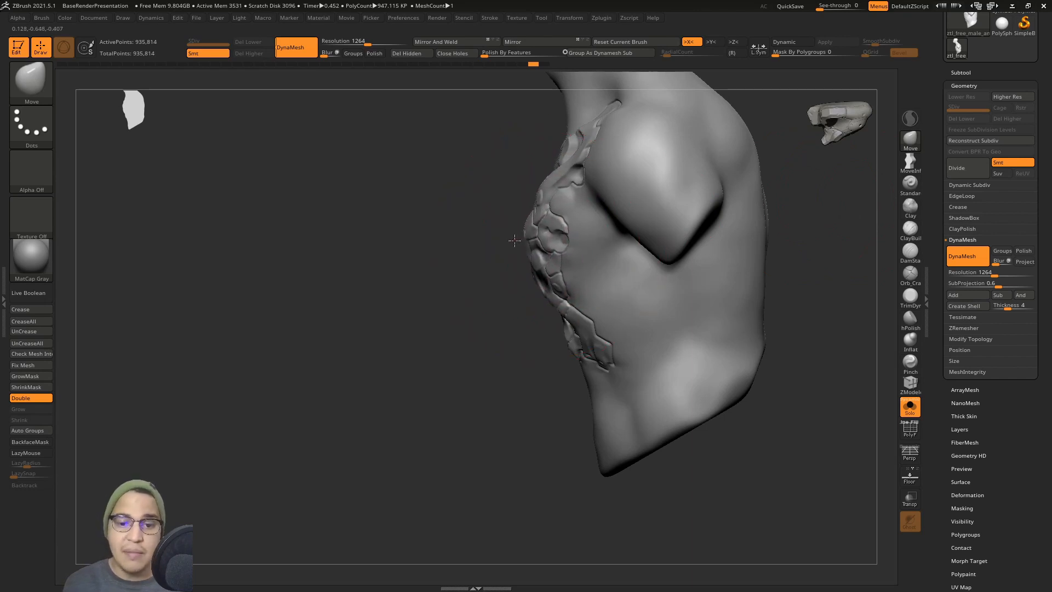
right_drag(505, 244, 564, 292)
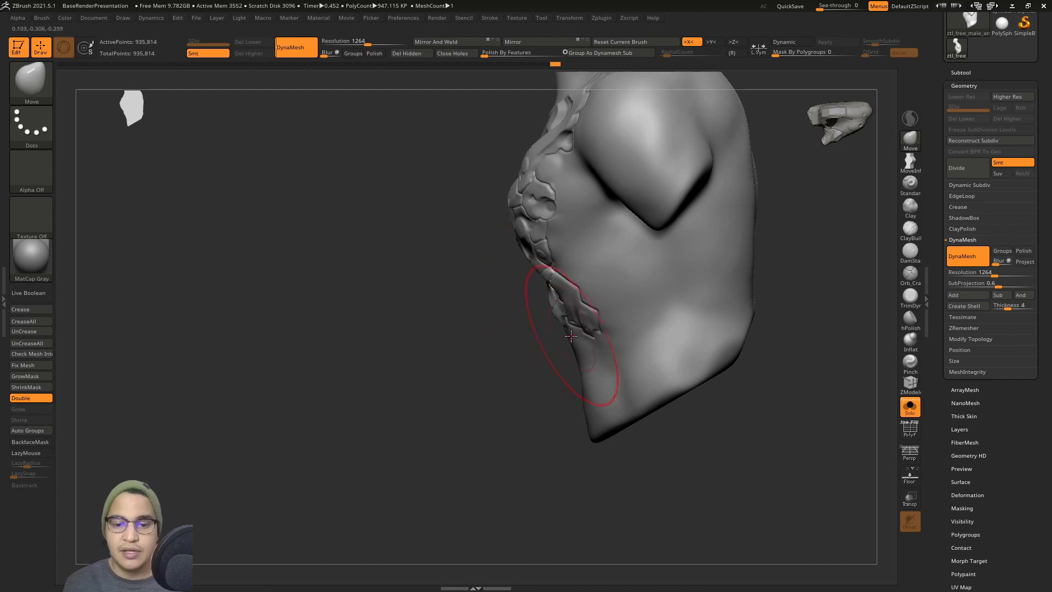
Smooth away the stretched ends of the face stamp where it wraps around both sides of the head
right_drag(562, 341, 682, 221)
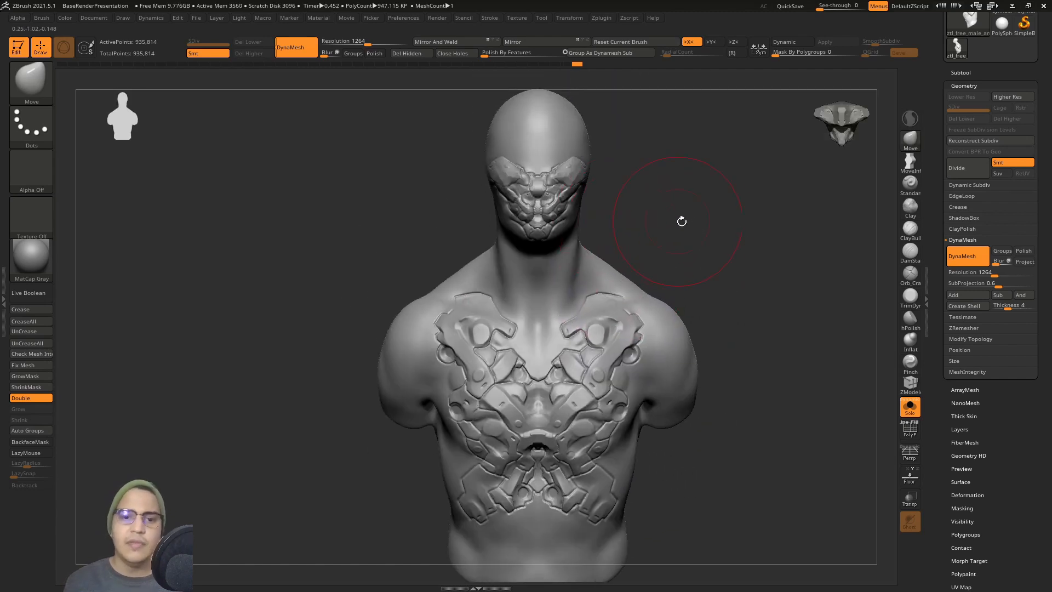
alt+right_drag(603, 202, 609, 257)
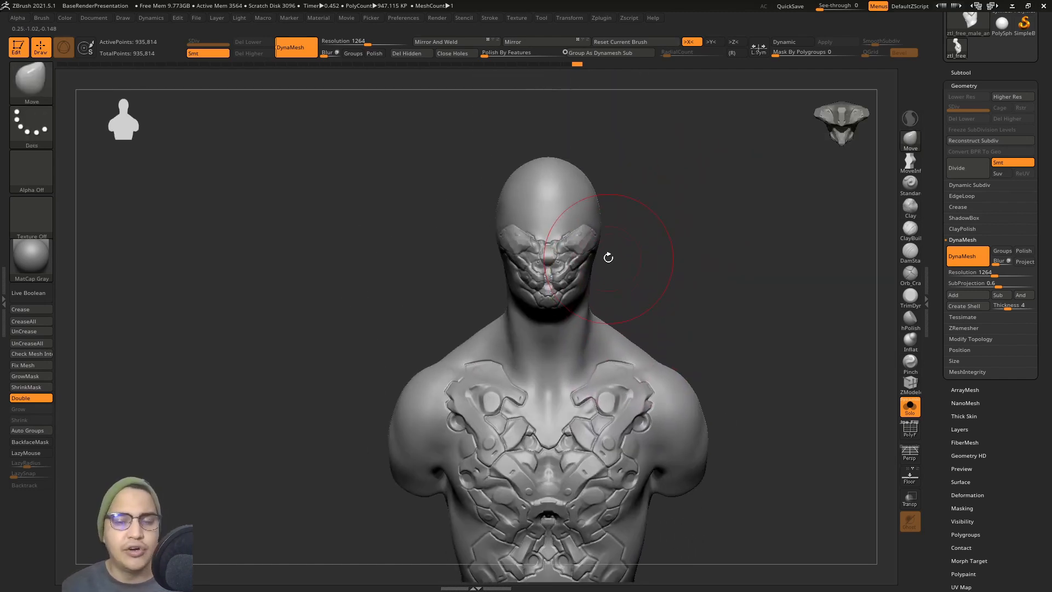
mouse_move(624, 217)
right_down()
mouse_move(614, 230)
mouse_move(563, 235)
mouse_move(591, 247)
right_up()
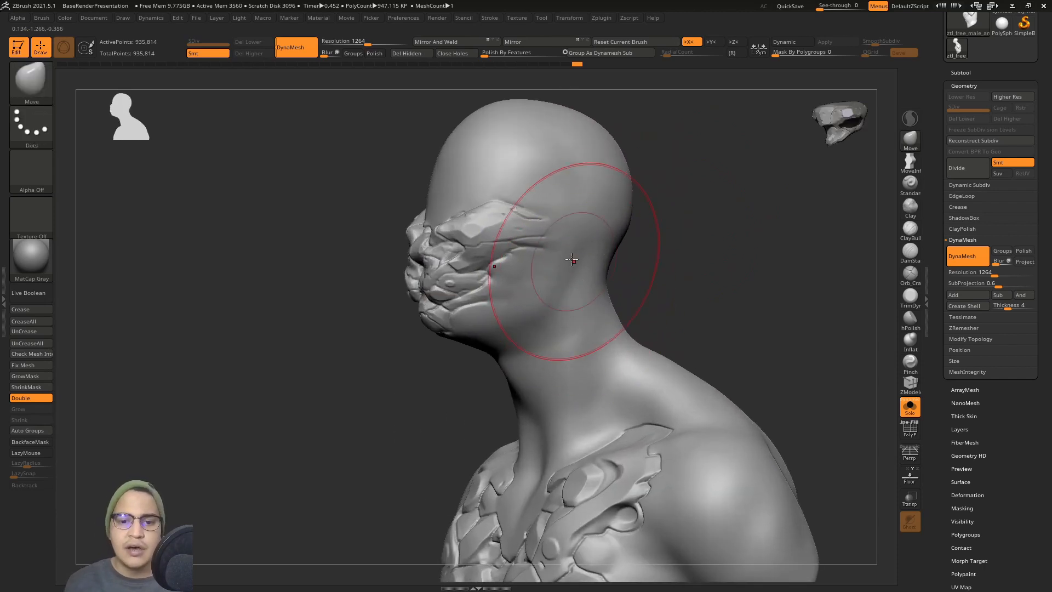
key(shift)
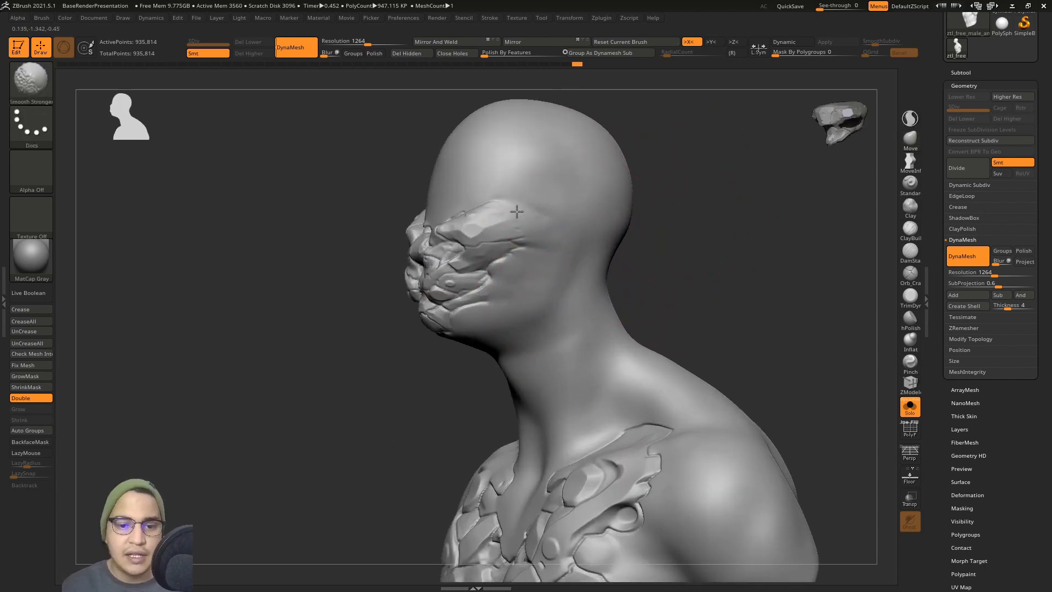
shift+right_drag(497, 305, 557, 227)
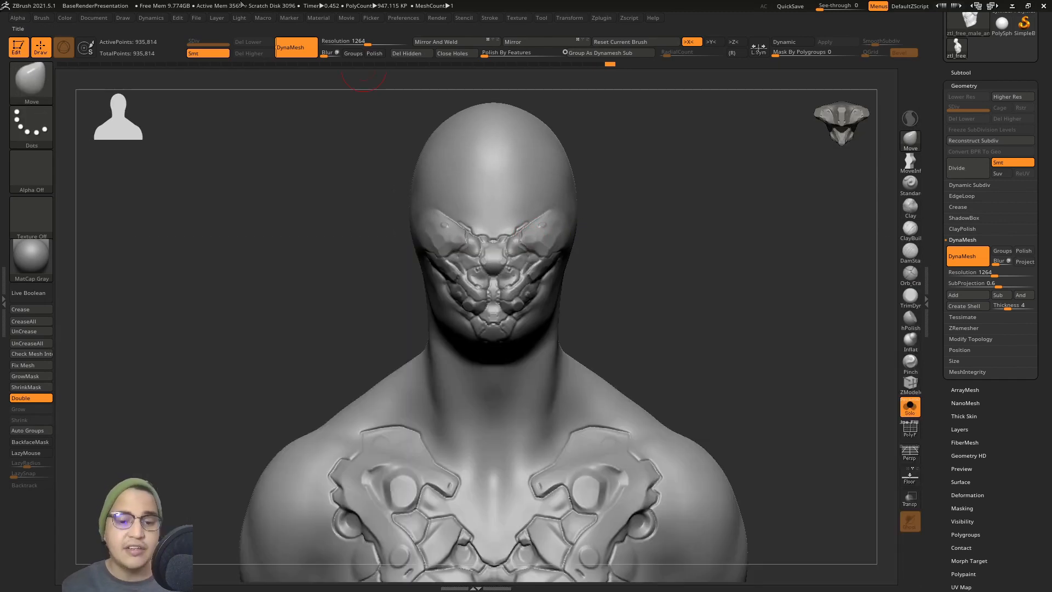
Select the BioMech_06 shape of the BioMechVDM brush and open the brush's Auto Masking settings
key(b)
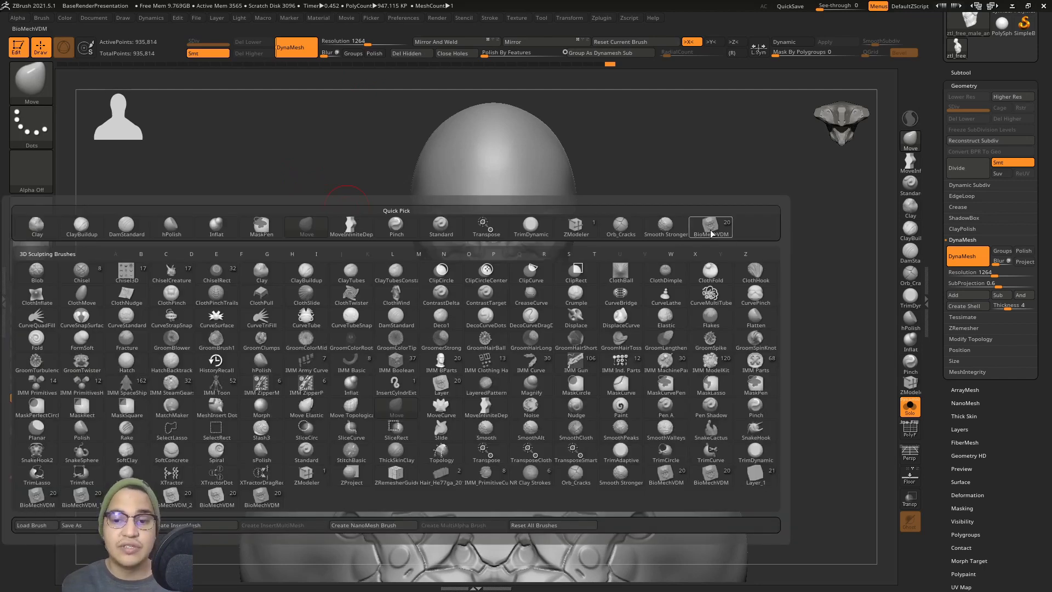
click(712, 233)
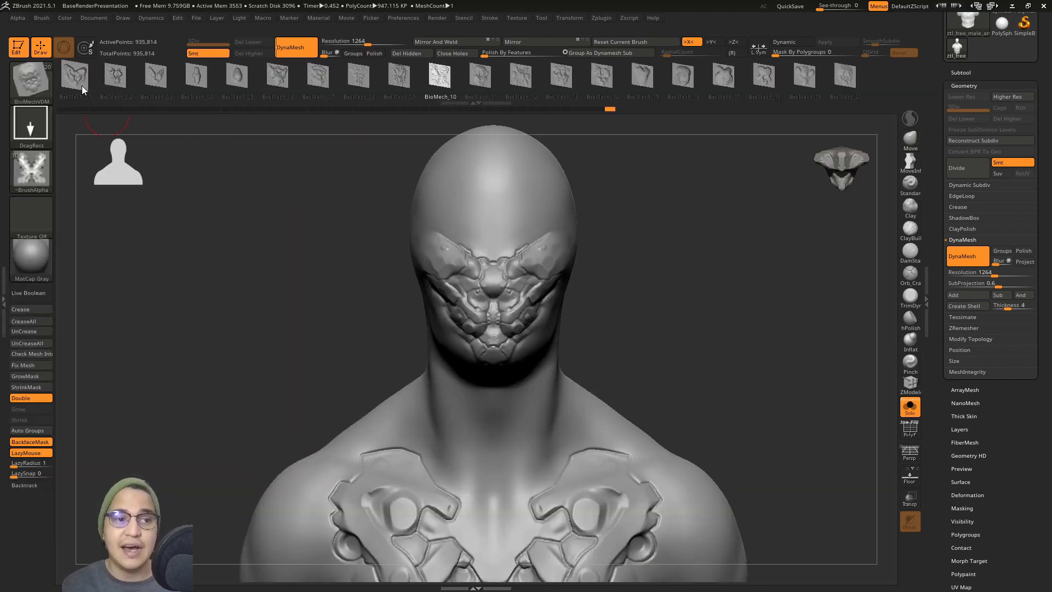
click(278, 78)
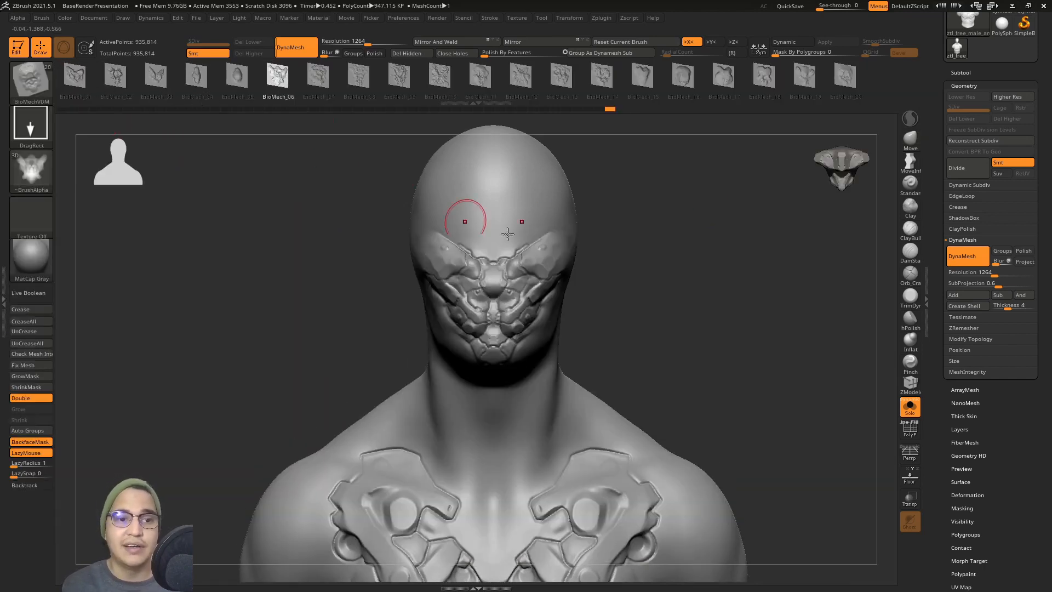
alt+drag(700, 268, 750, 347)
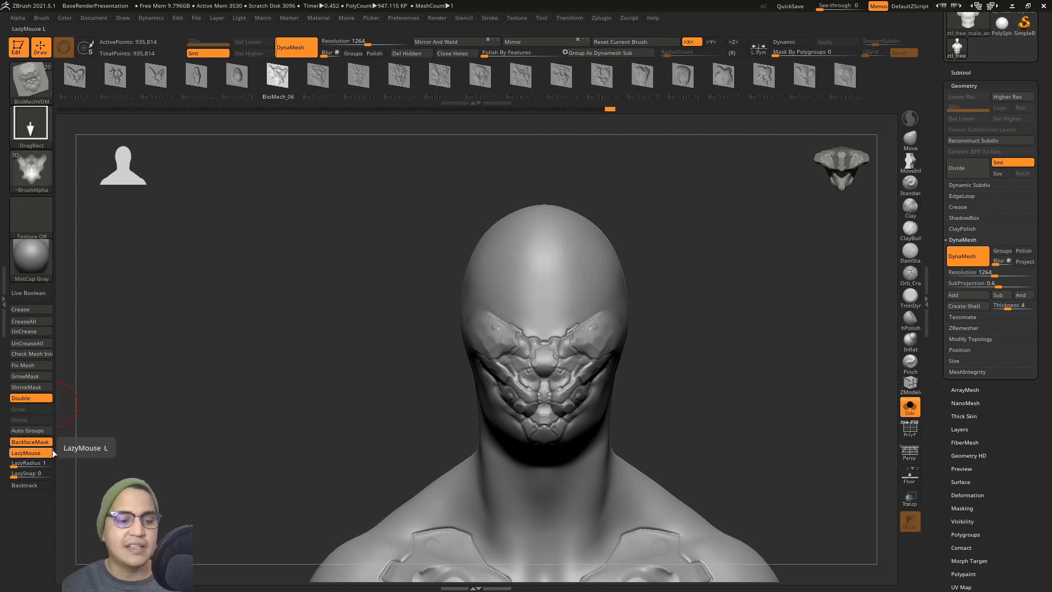
click(43, 17)
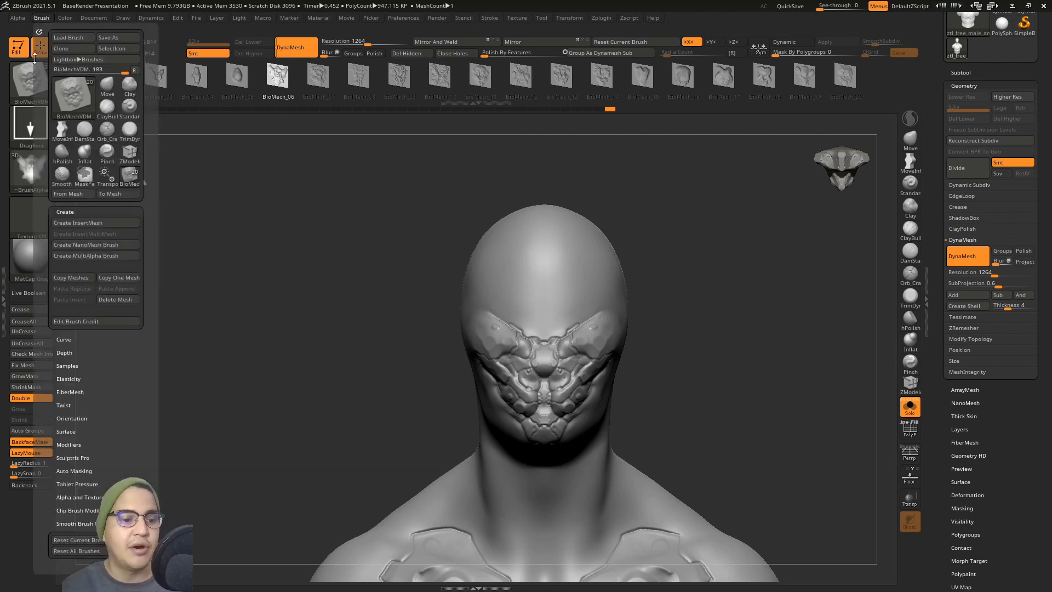
drag(102, 414, 109, 391)
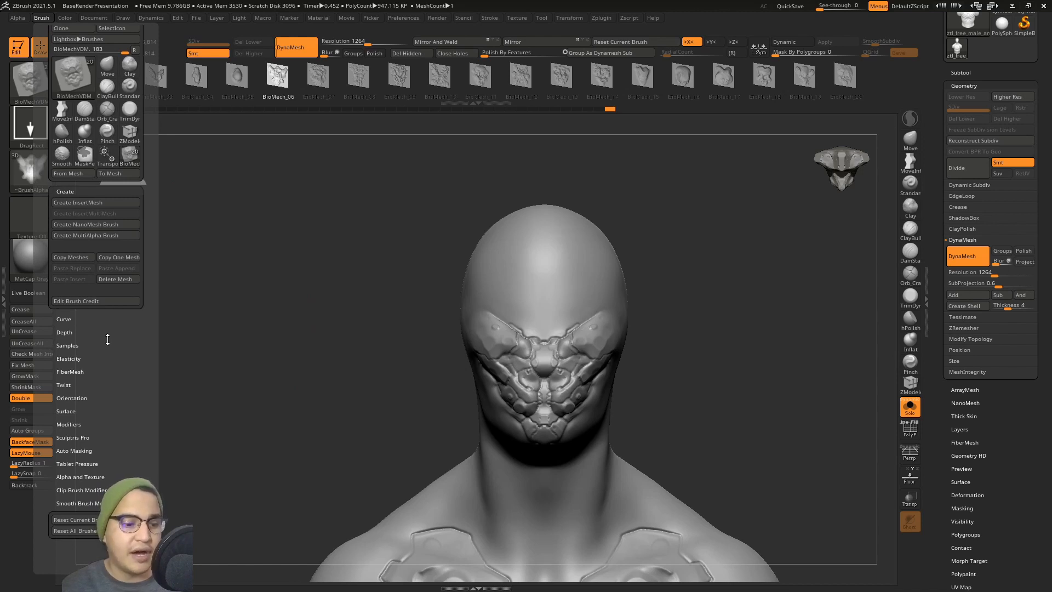
click(85, 450)
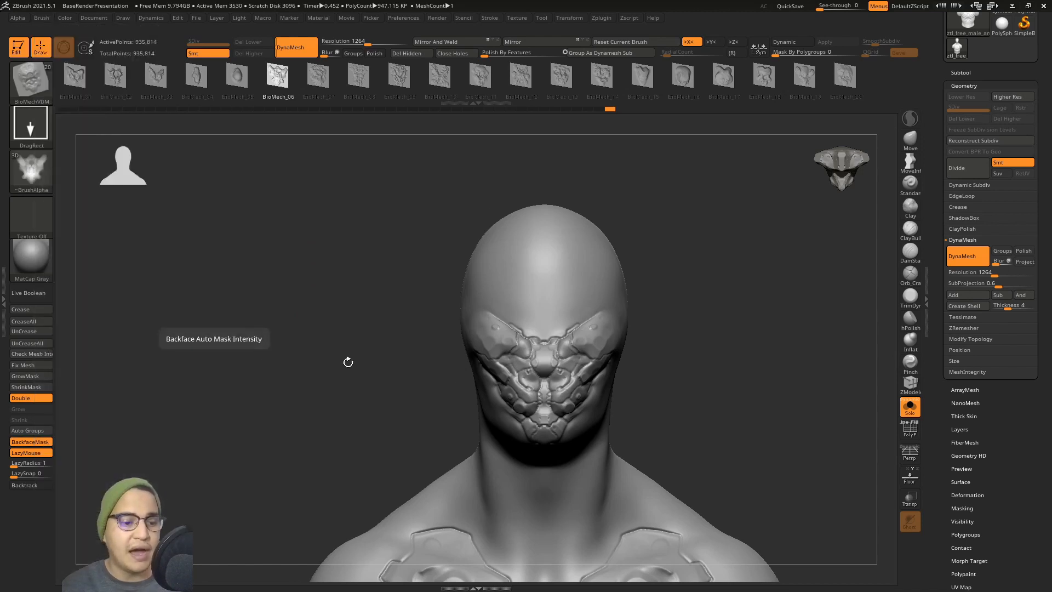
Stamp the BioMech_06 shape on the centre of the forehead with symmetry off, and remesh with DynaMesh
alt+drag(337, 372, 300, 372)
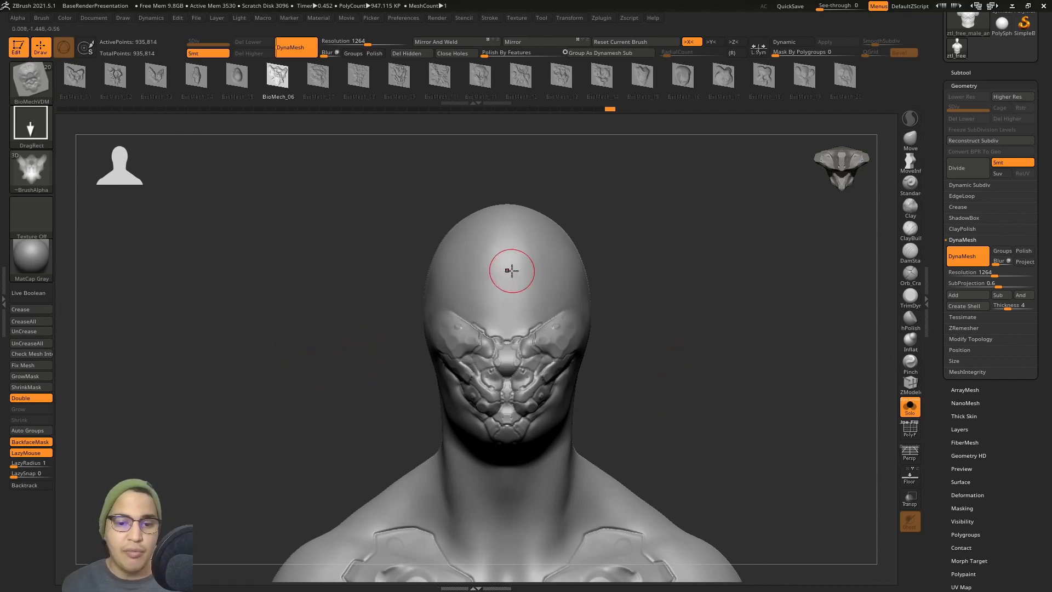
key(x)
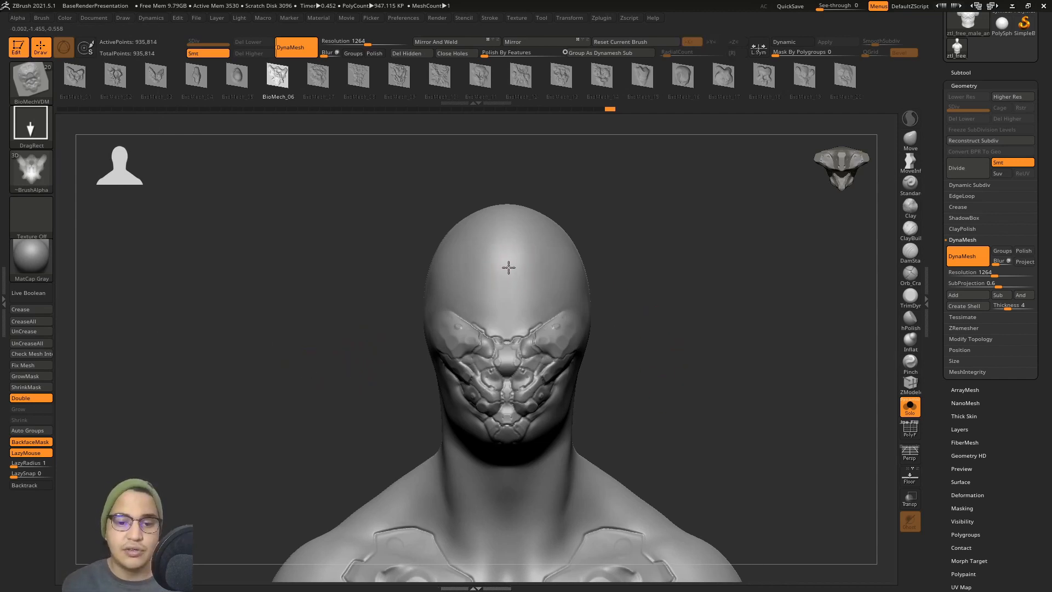
drag(508, 267, 513, 159)
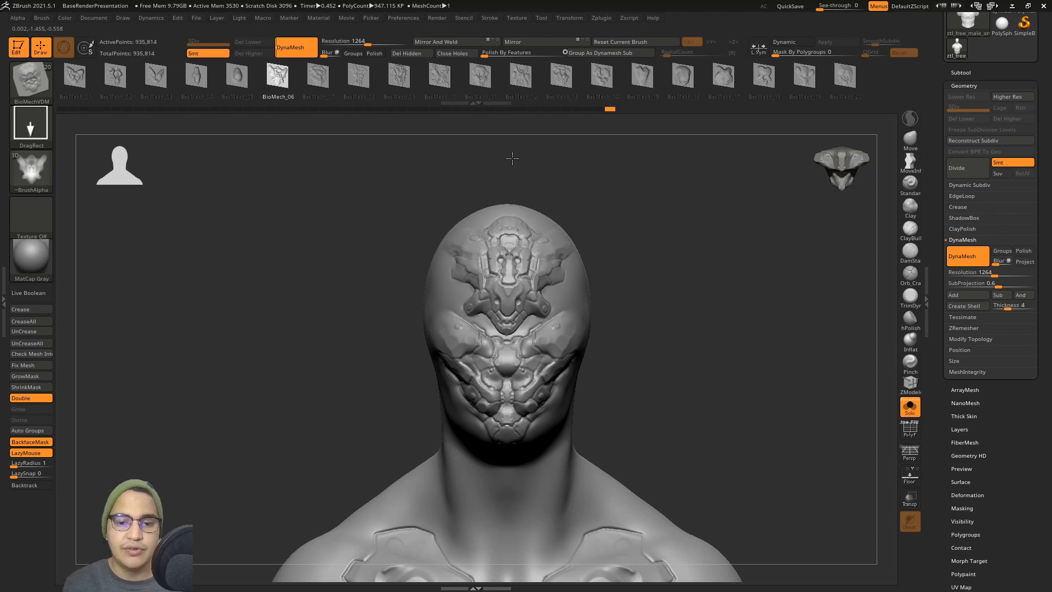
drag(531, 148, 587, 233)
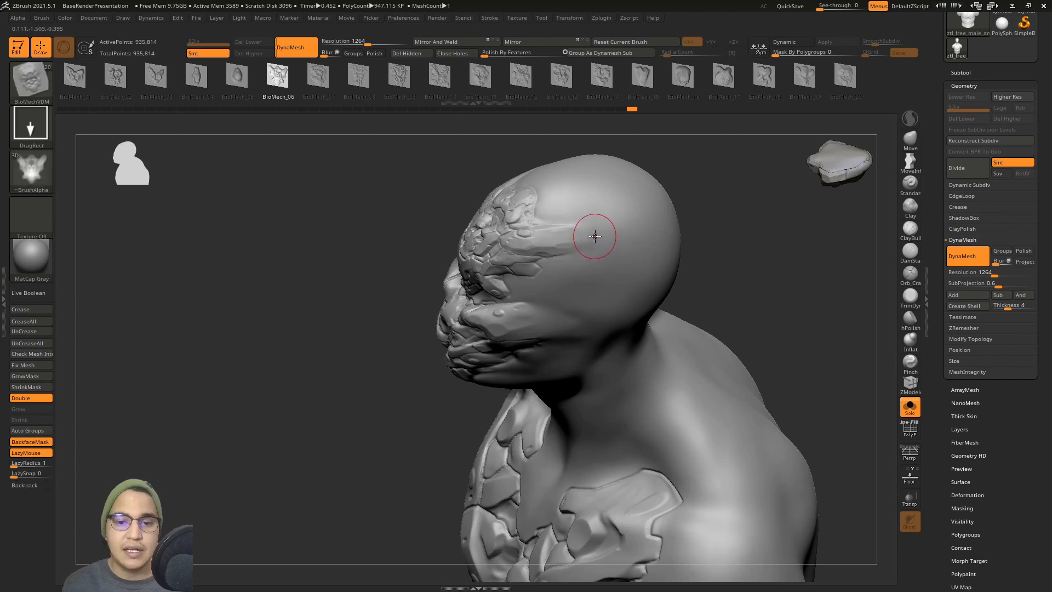
mouse_move(598, 223)
alt+right_down()
mouse_move(599, 275)
mouse_move(608, 274)
mouse_move(601, 198)
mouse_move(613, 284)
mouse_move(617, 241)
alt+right_up()
ctrl+drag(642, 274, 691, 294)
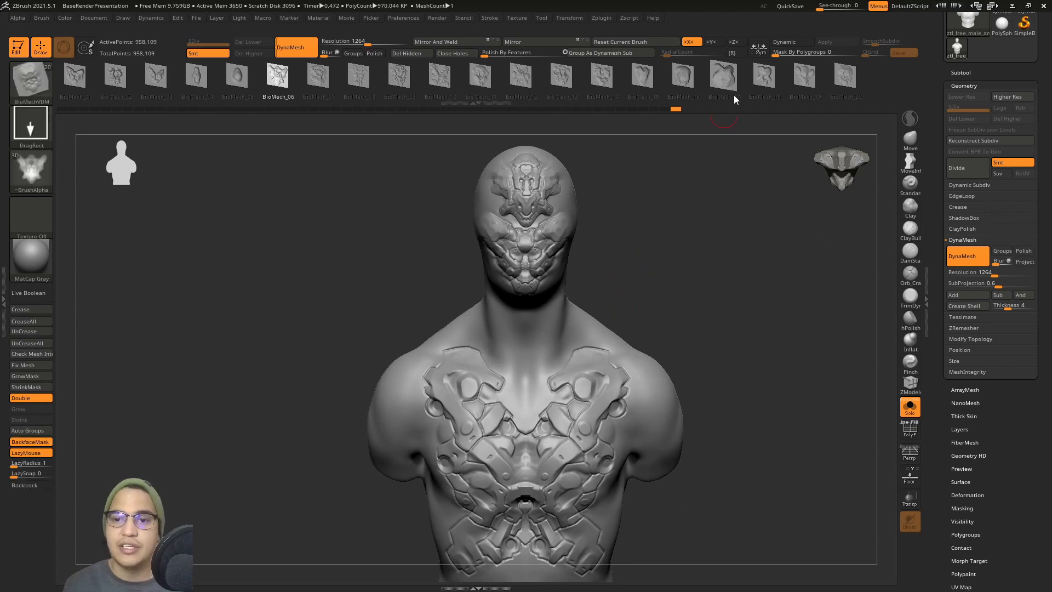
Stamp the BioMech_15 shape on both shoulders with X symmetry on, redoing the first placement
click(655, 83)
right_drag(623, 239, 696, 345)
mouse_move(696, 346)
mouse_down()
mouse_move(732, 358)
mouse_move(662, 395)
mouse_move(621, 313)
mouse_move(629, 239)
mouse_up()
key(ctrl+z)
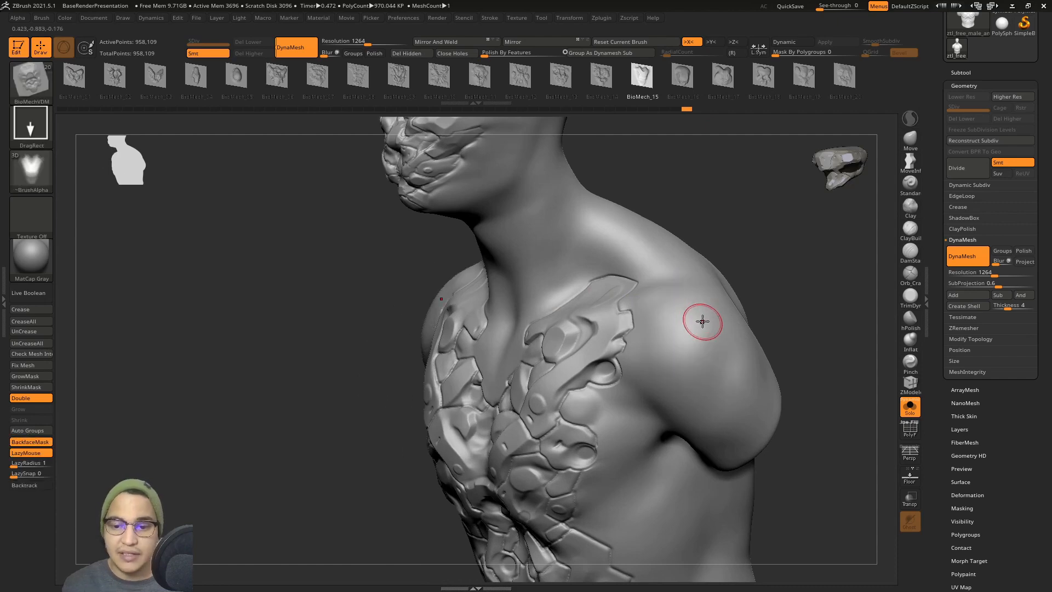
drag(702, 322, 681, 211)
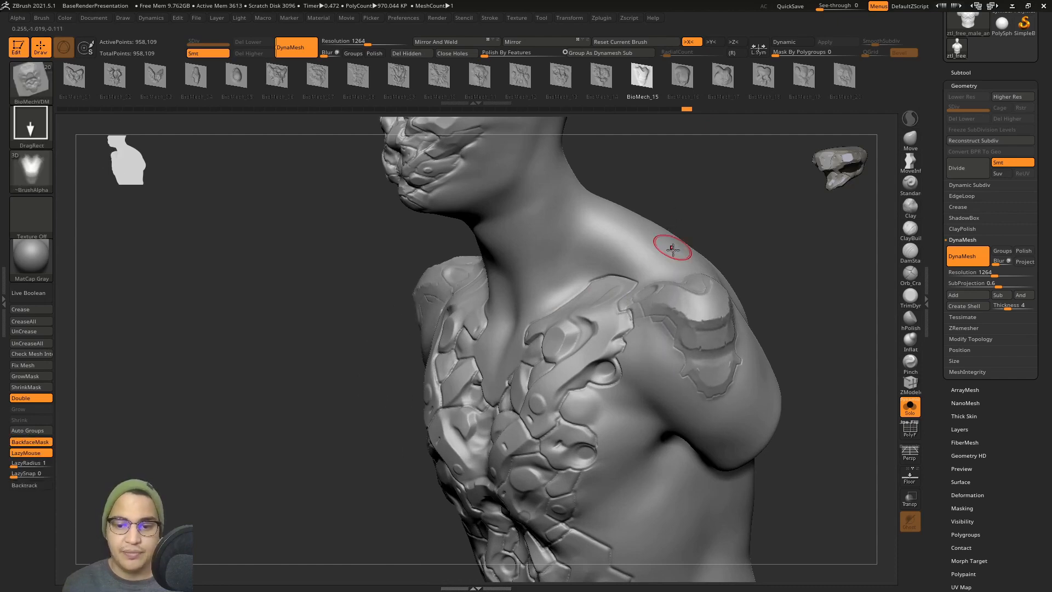
Try stamping the BioMech_20 shape on the centre of the upper back with symmetry off
mouse_move(673, 249)
shift+right_down()
mouse_move(702, 245)
mouse_move(737, 280)
mouse_move(723, 274)
mouse_move(674, 308)
mouse_move(687, 262)
mouse_move(606, 341)
shift+right_up()
click(840, 84)
shift+right_drag(620, 306, 564, 309)
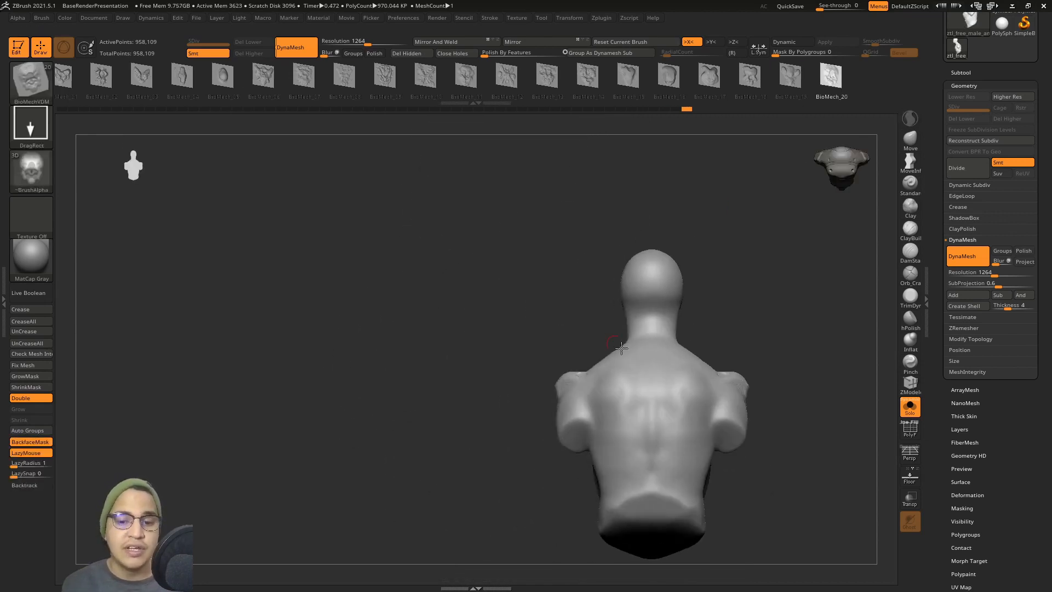
alt+right_drag(622, 348, 609, 310)
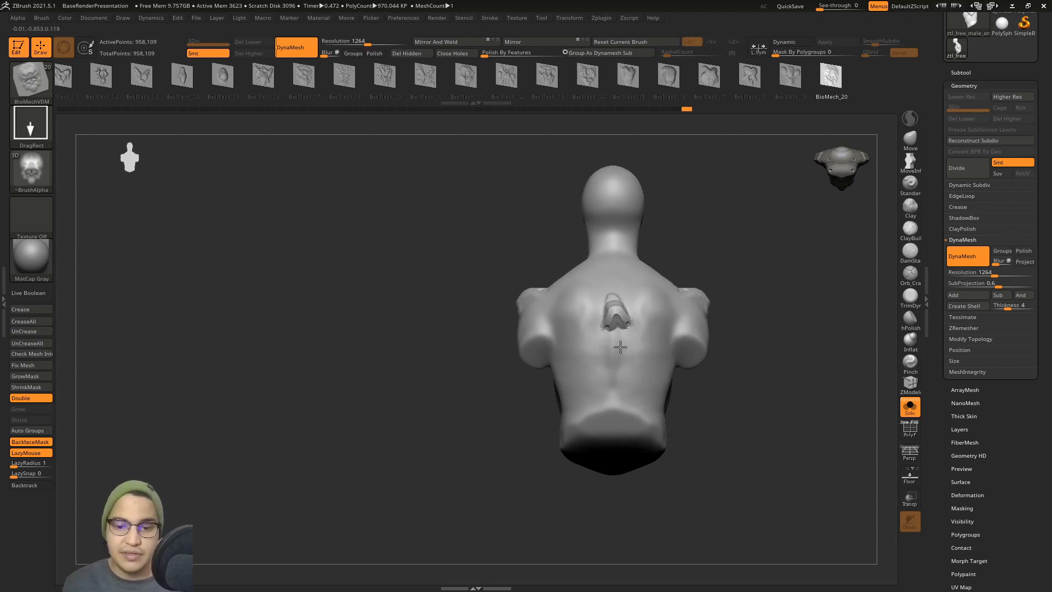
drag(619, 347, 614, 198)
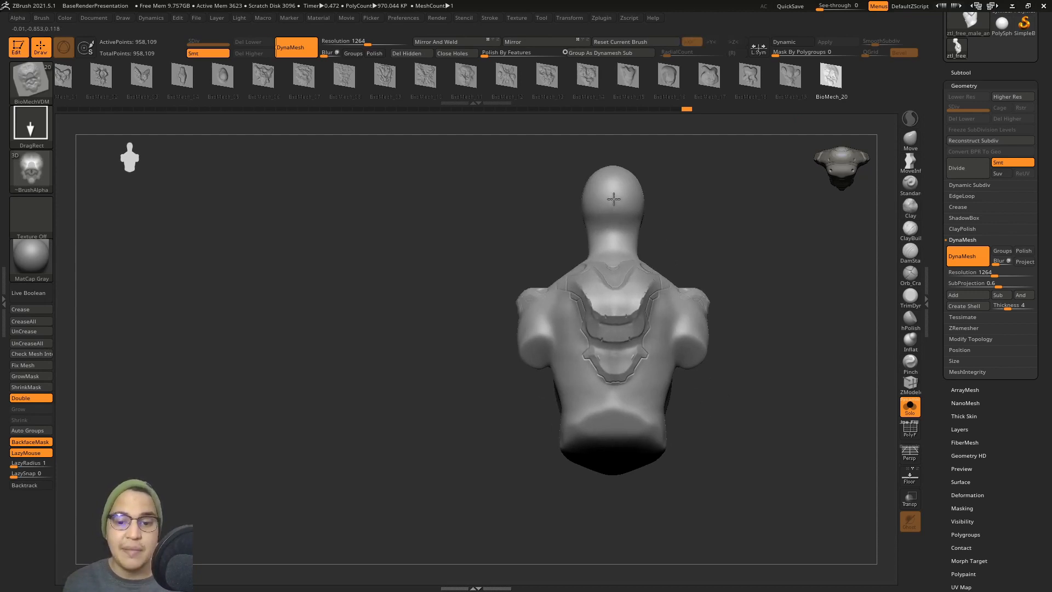
right_drag(641, 236, 739, 134)
Stamp the BioMech_12 shape large across the centre of the upper back, redoing the first placement
click(521, 81)
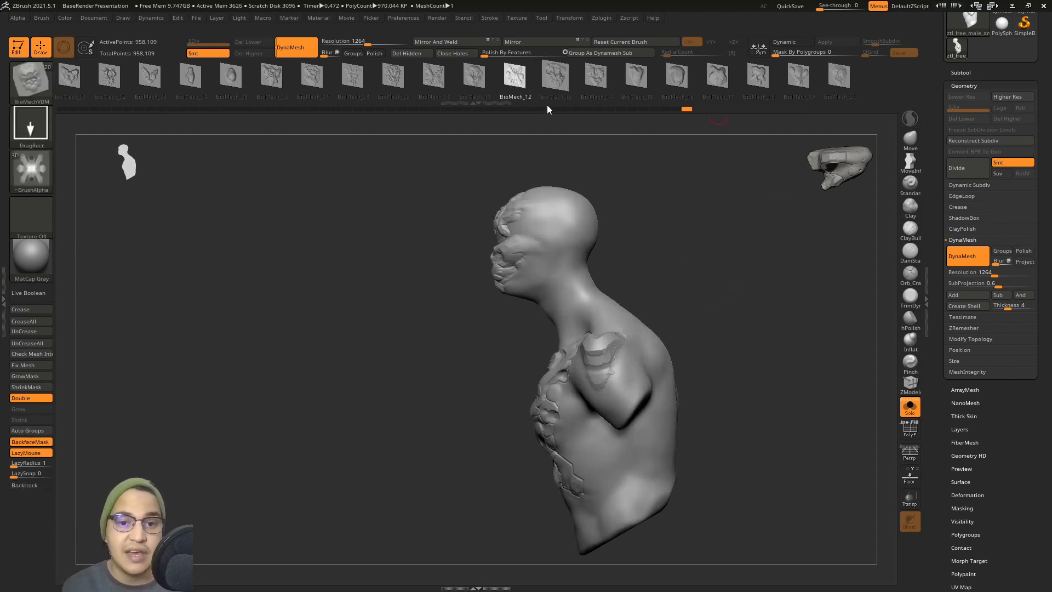
shift+right_drag(728, 296, 620, 247)
drag(569, 266, 563, 373)
key(ctrl+z)
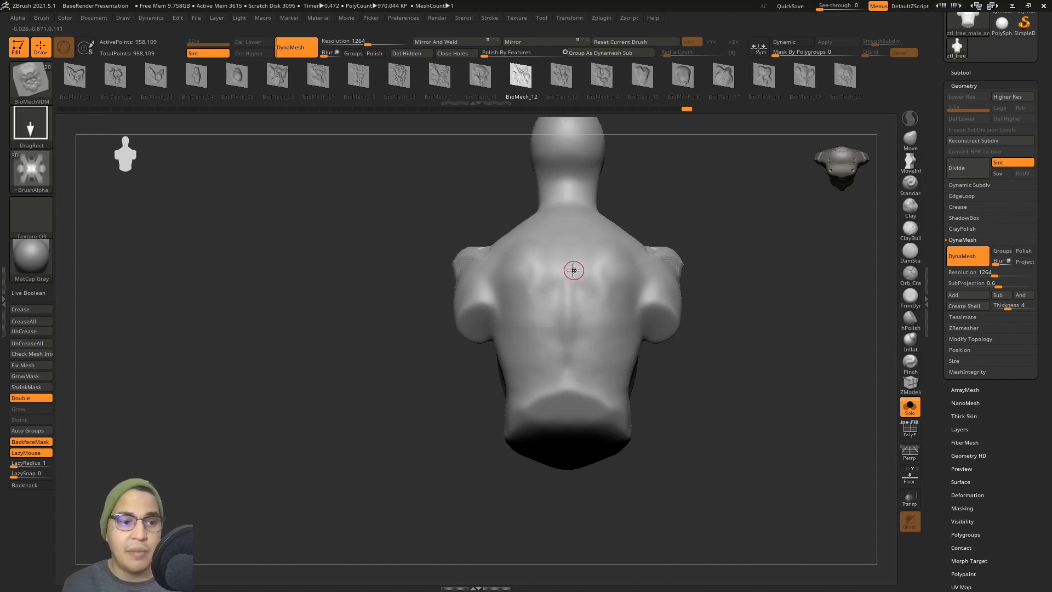
drag(570, 287, 571, 402)
mouse_move(559, 307)
right_down()
mouse_move(610, 336)
mouse_move(565, 323)
right_up()
alt+right_drag(623, 188, 622, 234)
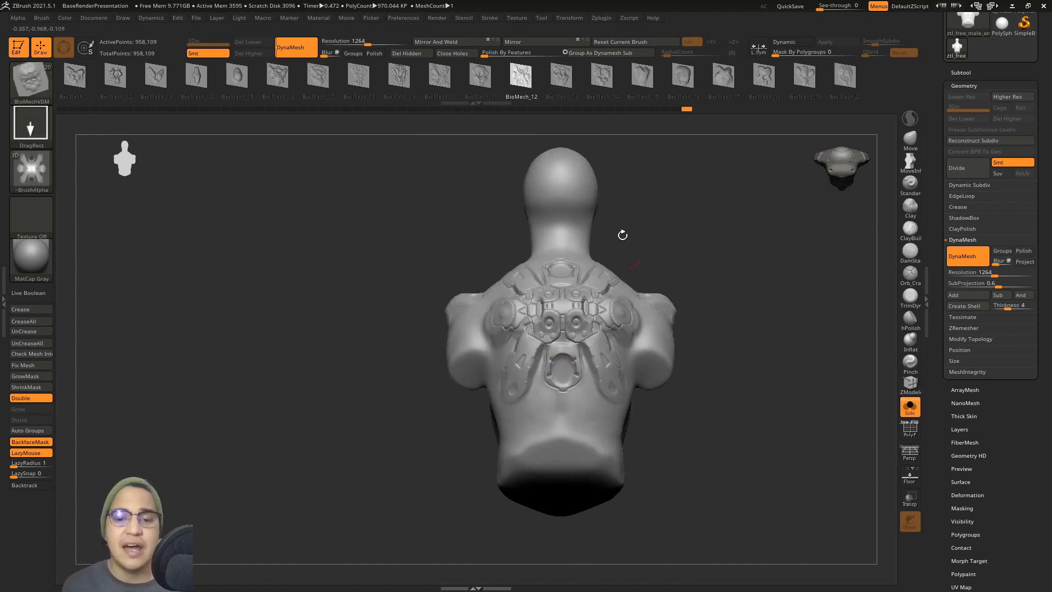
Apply Mirror And Weld to make the stamped bust symmetrical
click(449, 43)
mouse_move(487, 298)
right_down()
mouse_move(522, 310)
mouse_move(506, 307)
mouse_move(562, 268)
right_up()
mouse_move(513, 232)
alt+right_down()
mouse_move(566, 265)
mouse_move(567, 304)
alt+right_up()
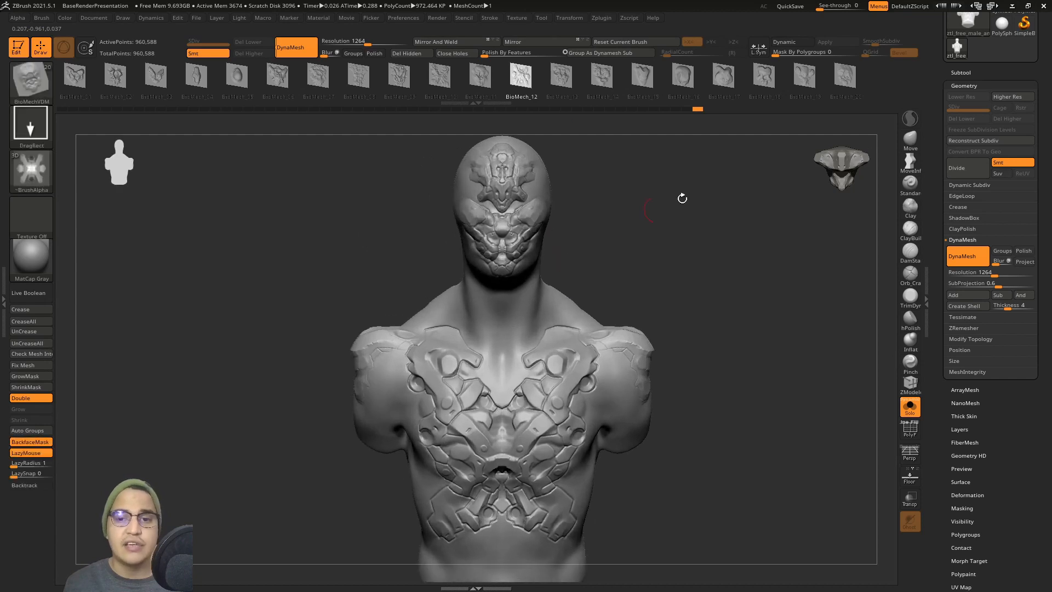
Stamp the BioMech_14 shape on both sides of the head above the ears, replacing the one-sided stamp with a symmetrical one
click(602, 76)
mouse_move(587, 135)
right_down()
mouse_move(542, 327)
mouse_move(491, 272)
mouse_move(521, 275)
mouse_move(529, 242)
right_up()
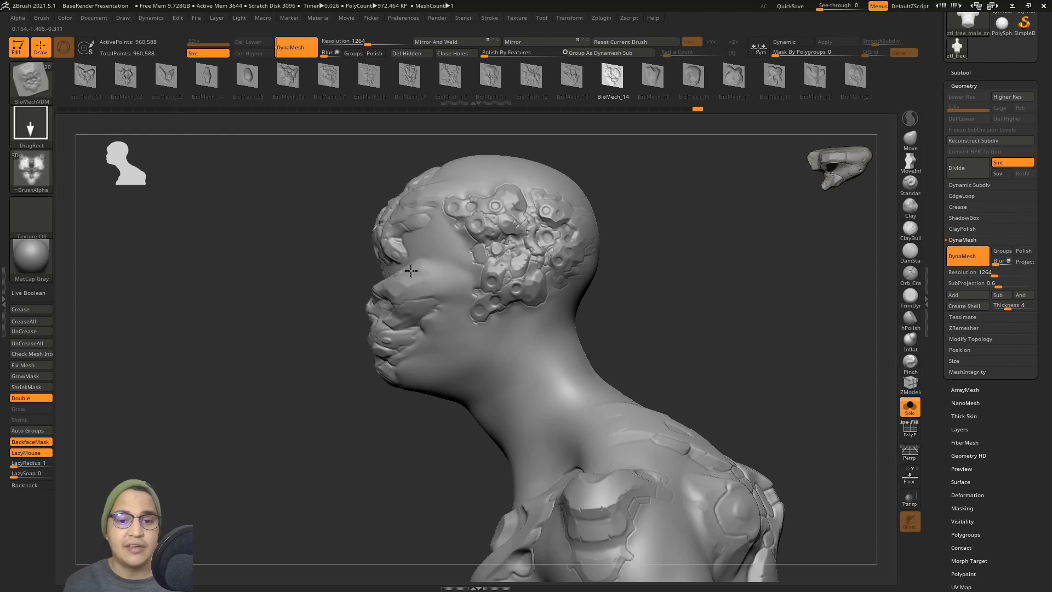
right_drag(540, 285, 401, 310)
key(ctrl+z)
alt+right_drag(600, 331, 592, 242)
right_drag(511, 203, 546, 263)
key(x)
drag(513, 305, 416, 260)
right_drag(416, 259, 589, 293)
alt+right_drag(658, 269, 640, 299)
ctrl+right_drag(640, 298, 660, 232)
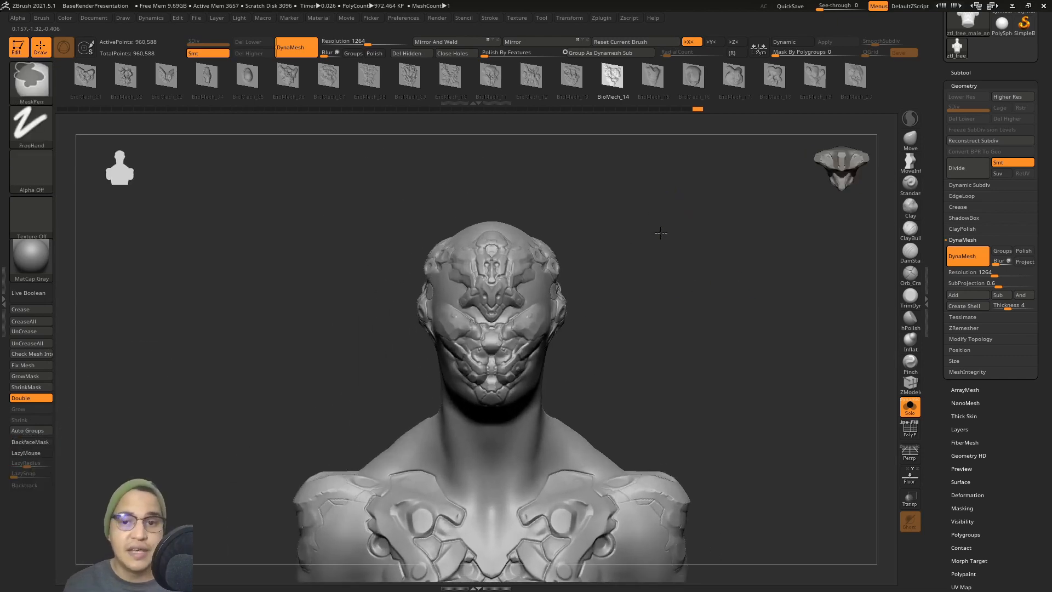
alt+right_drag(647, 299, 648, 257)
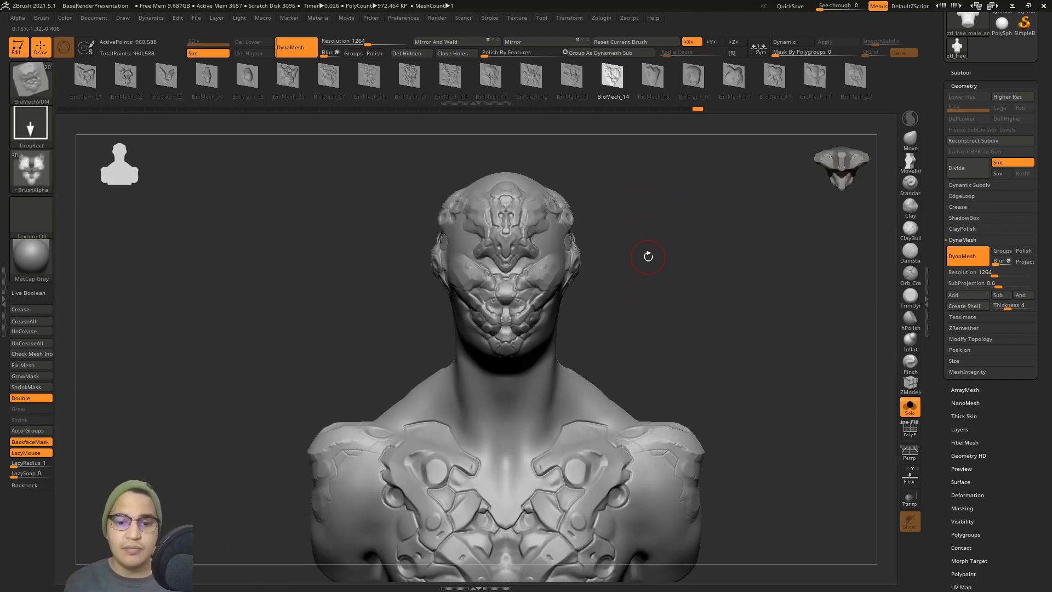
Reshape the face profile with the Move brush, pushing the mouth area inward and adjusting the jaw and nose forms
click(908, 141)
alt+right_drag(605, 327, 665, 330)
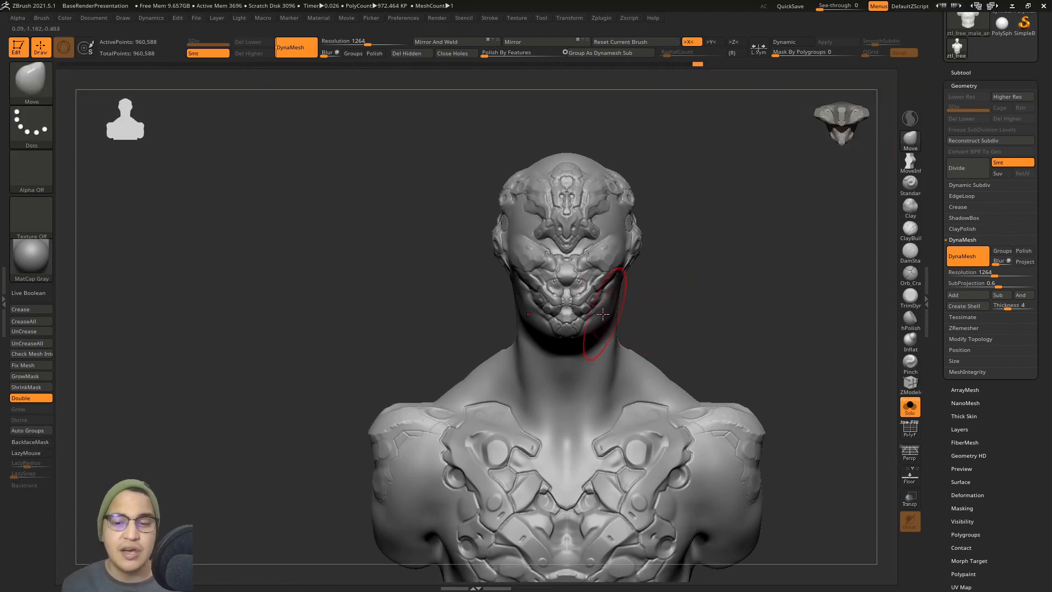
right_drag(583, 319, 576, 328)
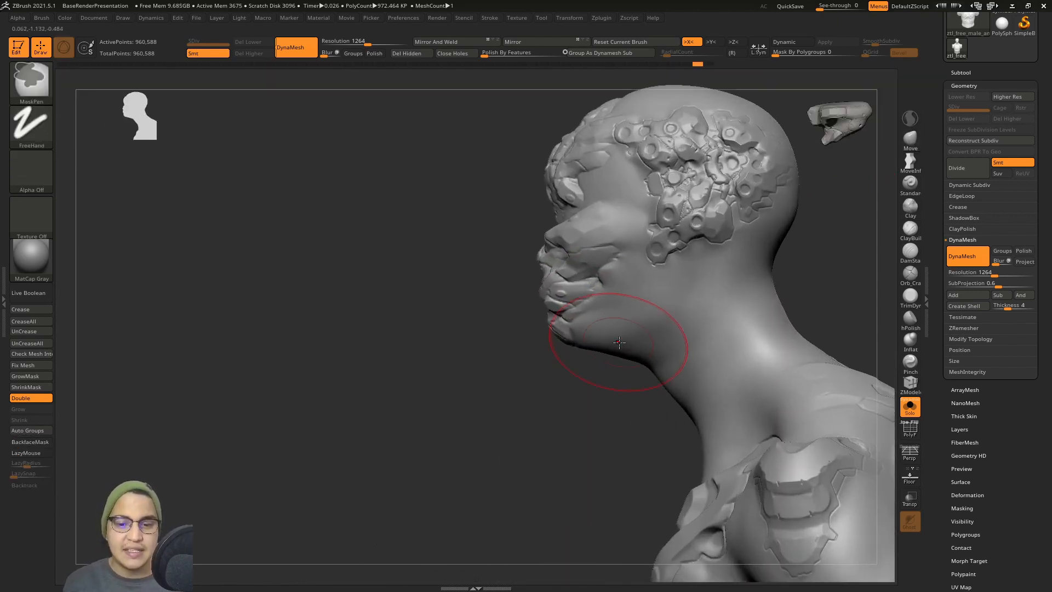
drag(632, 332, 635, 326)
key(s)
mouse_move(616, 322)
mouse_down()
mouse_move(626, 319)
mouse_move(599, 347)
mouse_move(567, 323)
mouse_move(564, 304)
mouse_up()
key(s)
key(s)
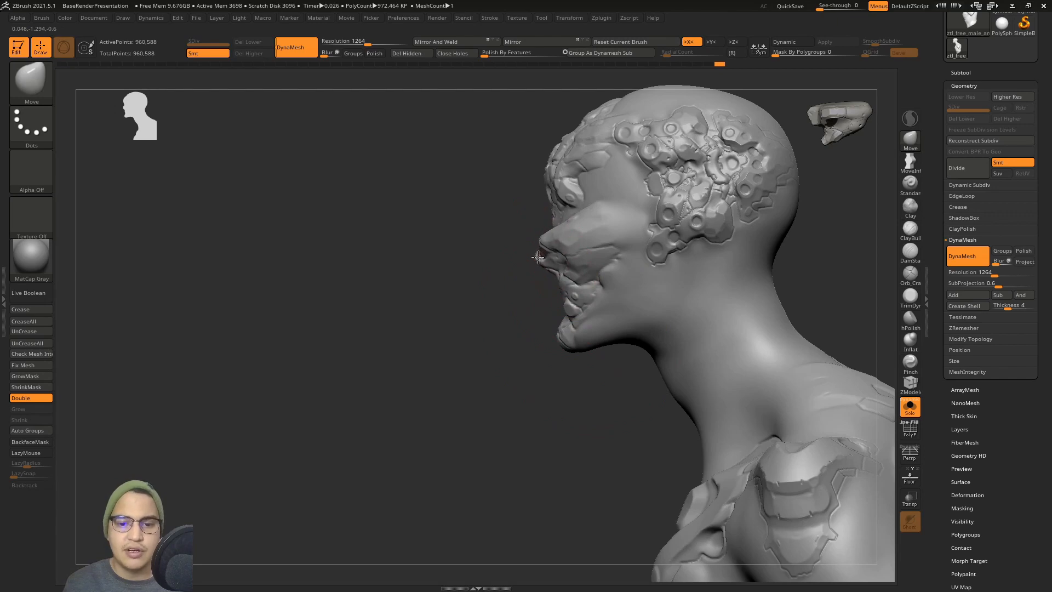
mouse_move(540, 236)
mouse_down()
mouse_move(625, 266)
mouse_move(721, 208)
mouse_up()
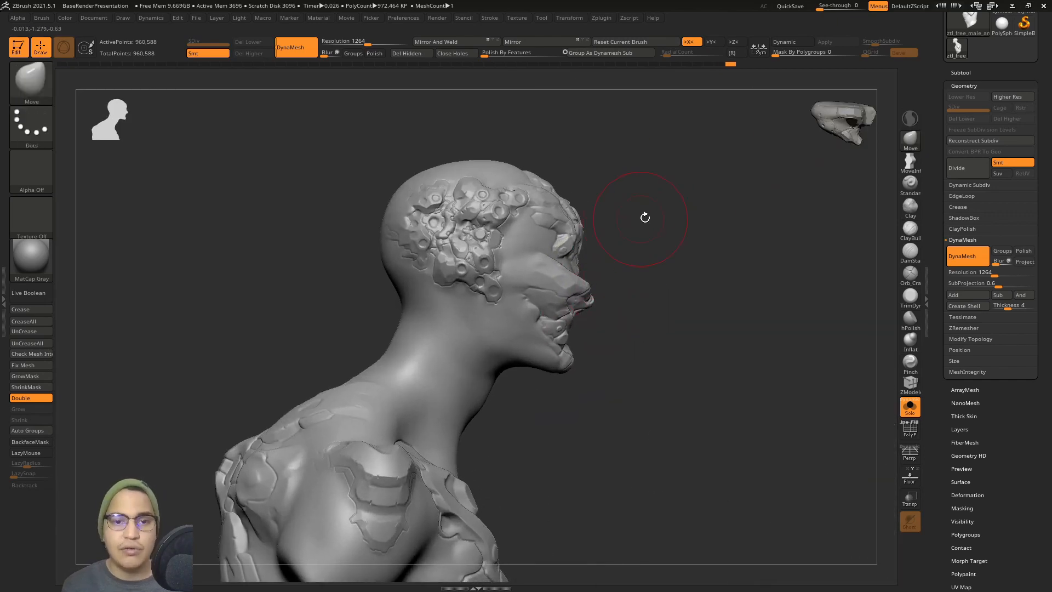
Try stamping the BioMech_09 shape from the BioMechVDM brush on the side of the neck
key(b)
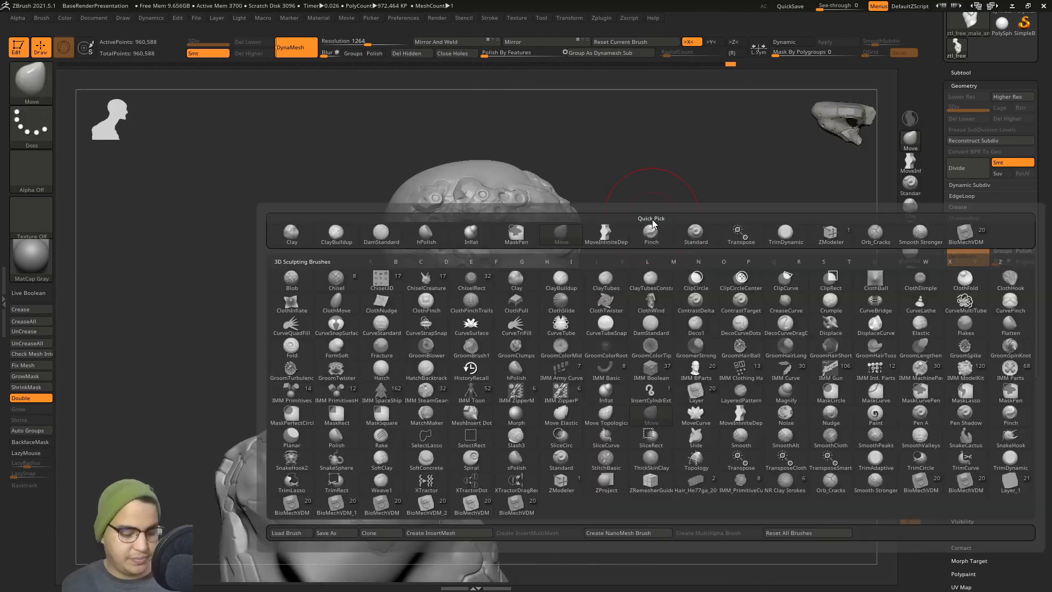
click(966, 239)
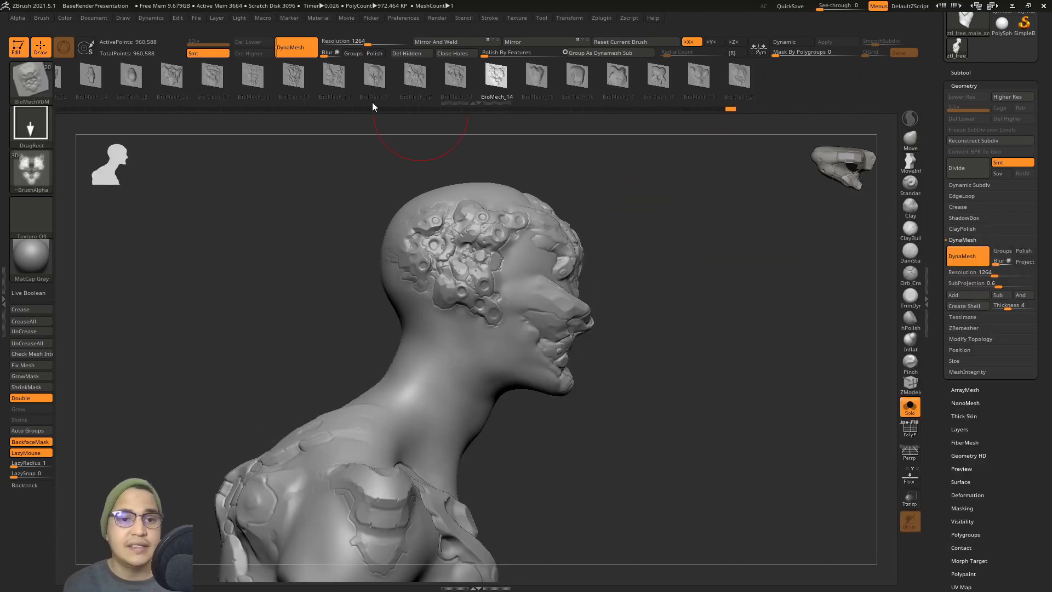
click(312, 76)
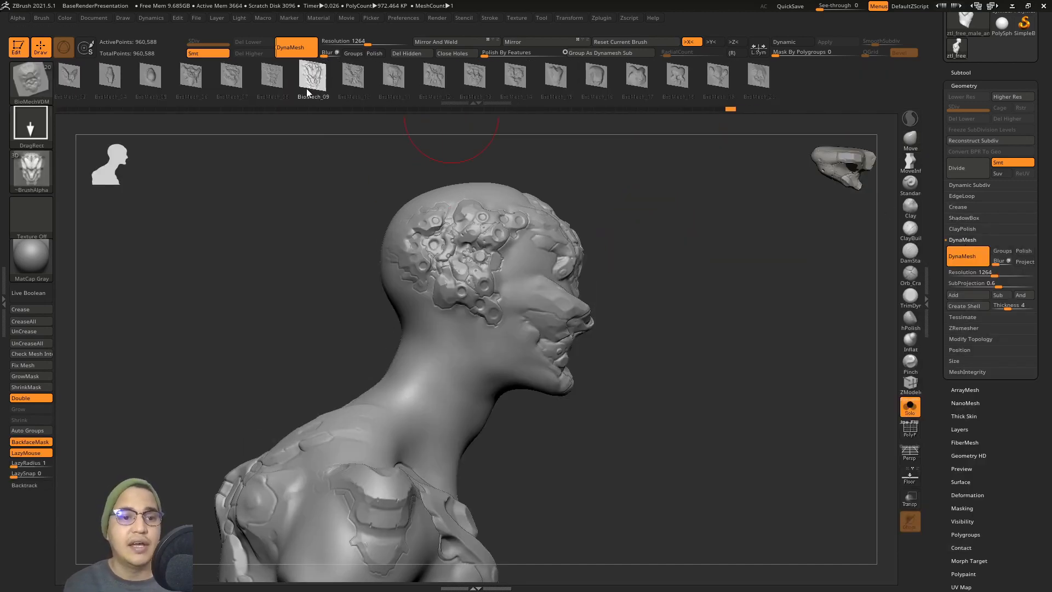
drag(510, 269, 475, 322)
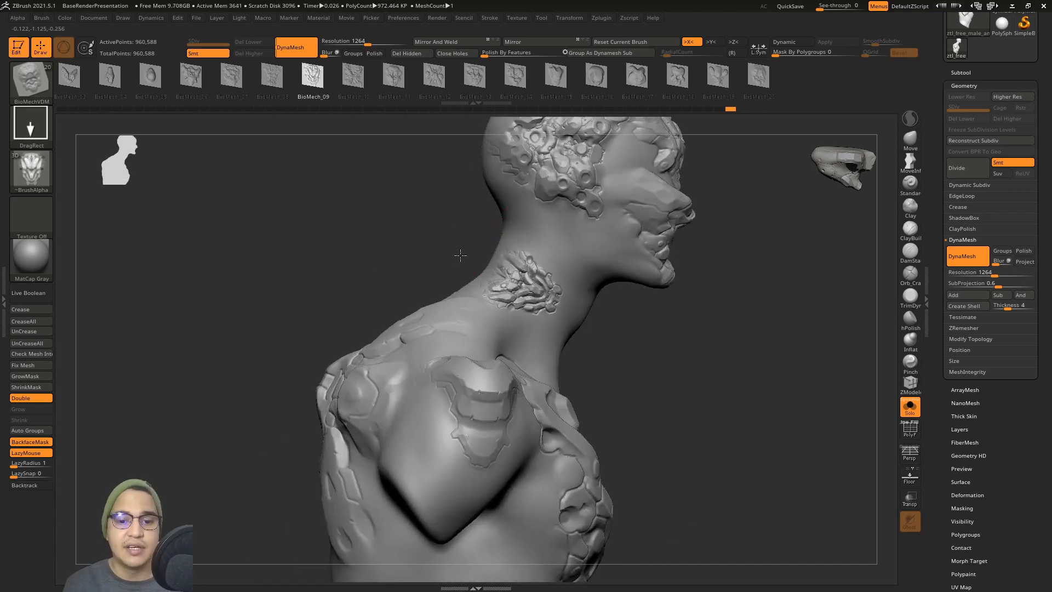
key(ctrl+z)
Try stamping the BioMech_11 shape on the side of the ribs below the arm
drag(526, 257, 544, 168)
mouse_move(545, 168)
right_down()
mouse_move(571, 265)
mouse_move(483, 258)
mouse_move(550, 228)
mouse_move(646, 223)
mouse_move(526, 165)
right_up()
click(403, 81)
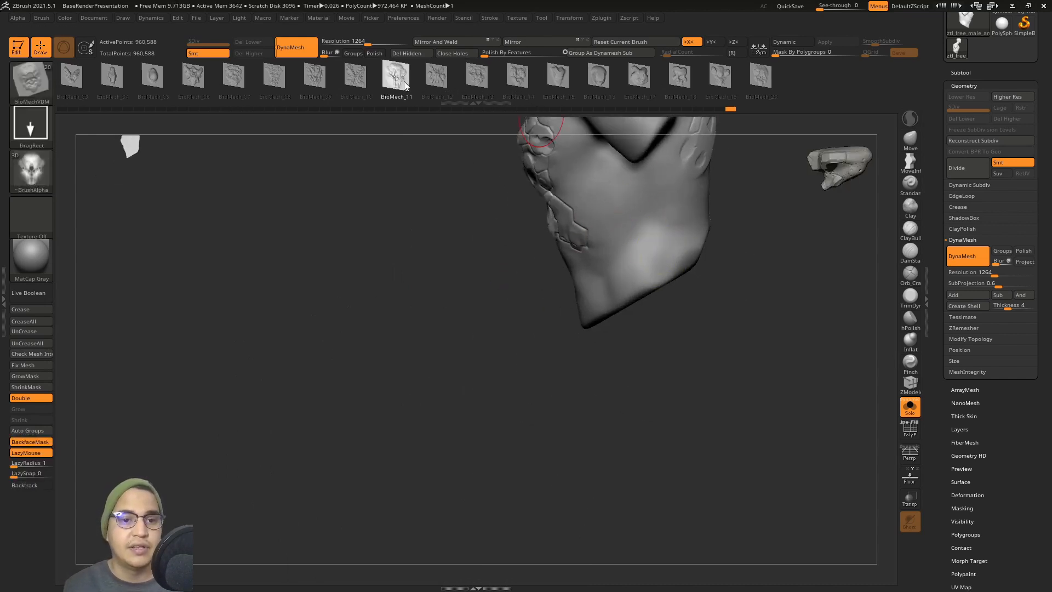
right_drag(548, 246, 611, 242)
mouse_move(685, 255)
mouse_down()
mouse_move(688, 356)
mouse_move(705, 368)
mouse_up()
key(ctrl+z)
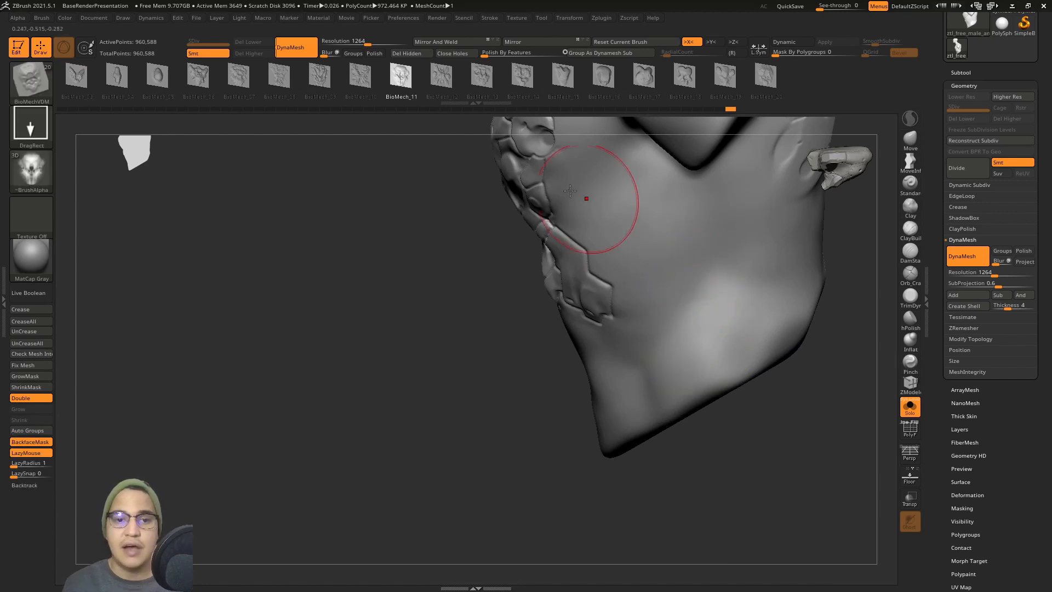
Stamp the BioMech_06 shape on both sides of the ribs below the arms, replacing the first placement with a larger one
click(201, 78)
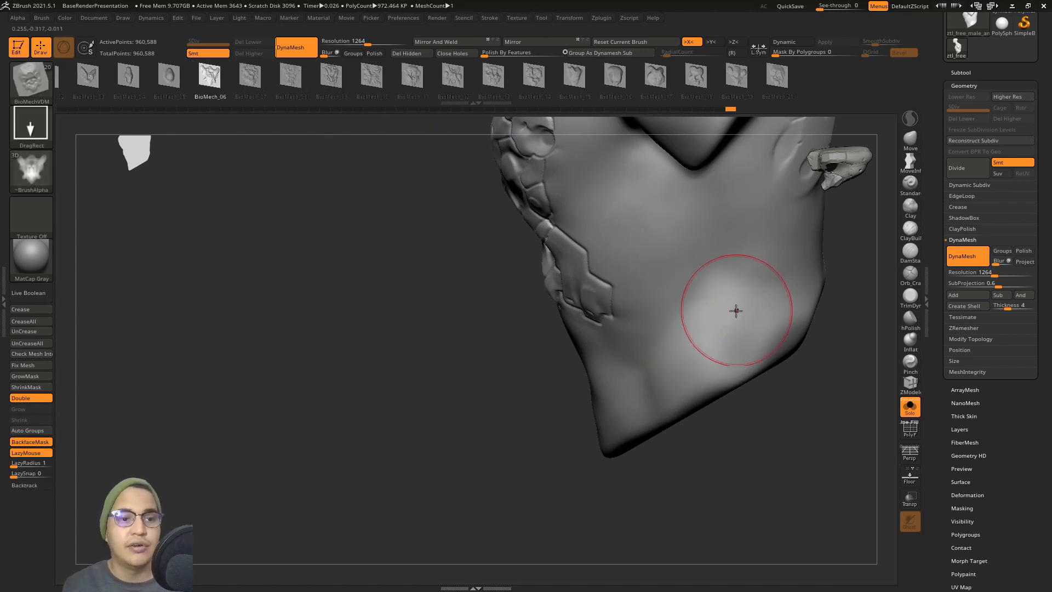
drag(711, 269, 704, 162)
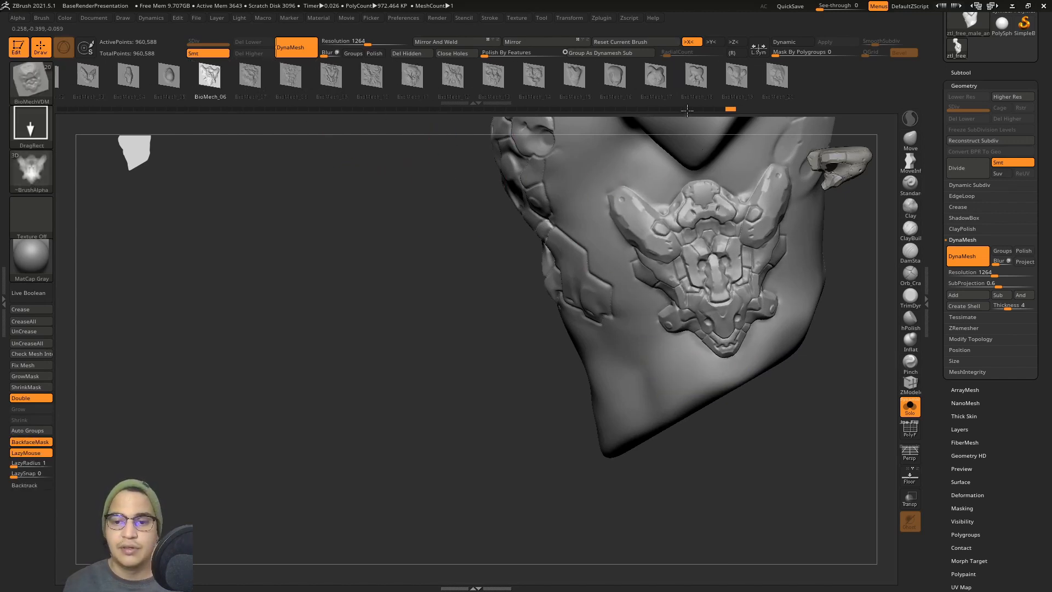
mouse_move(704, 162)
right_down()
mouse_move(634, 235)
mouse_move(683, 237)
mouse_move(700, 259)
mouse_move(680, 282)
right_up()
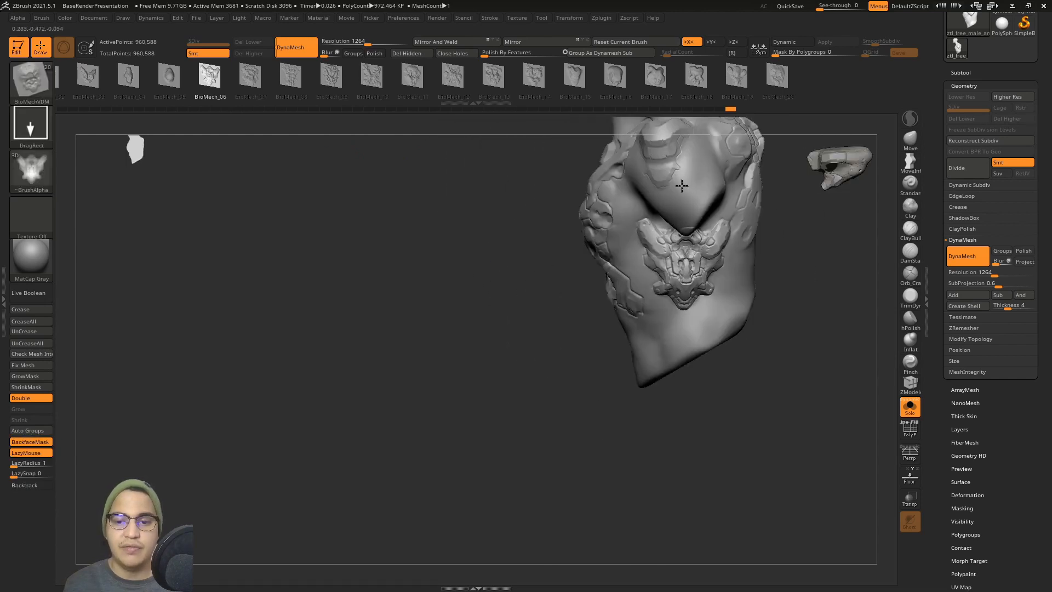
key(ctrl+z)
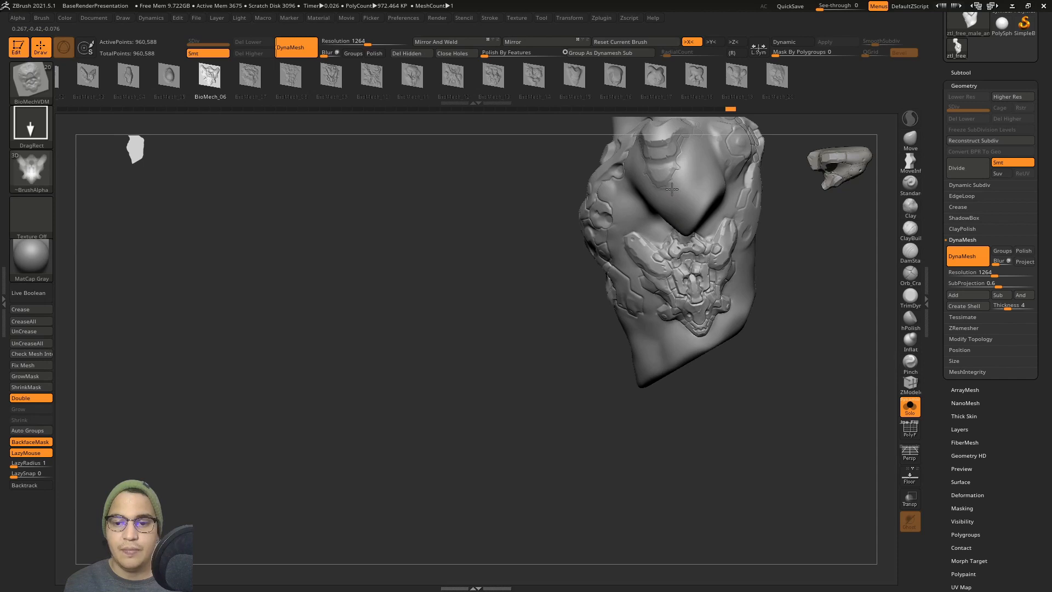
mouse_move(662, 197)
right_down()
mouse_move(705, 223)
mouse_move(688, 204)
mouse_move(679, 236)
mouse_move(732, 170)
mouse_move(664, 329)
right_up()
Try stamping the BioMech_18 shape on the front of both upper arms
key(ctrl)
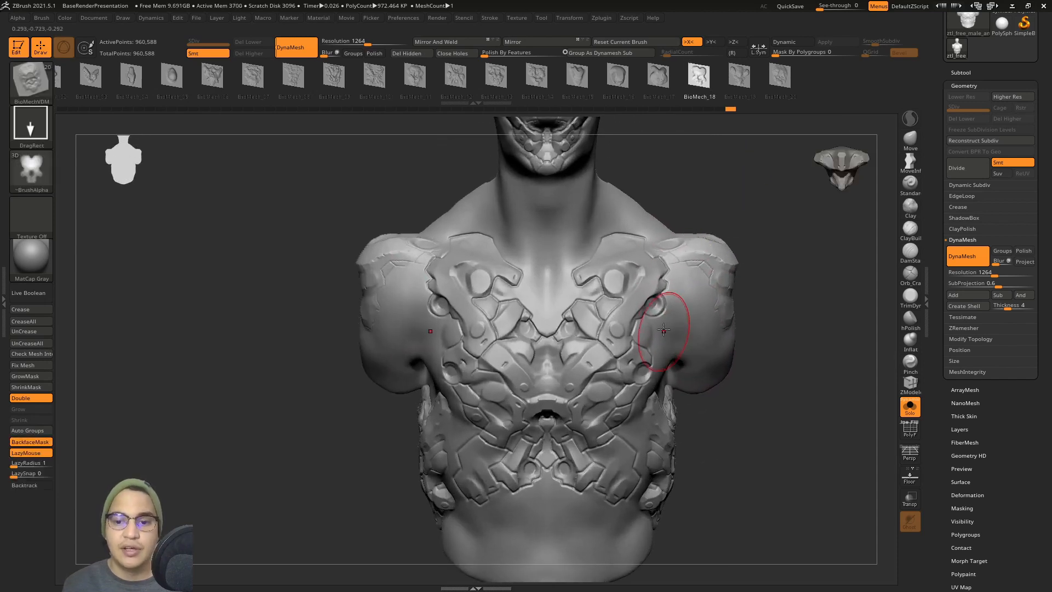
drag(700, 336, 696, 304)
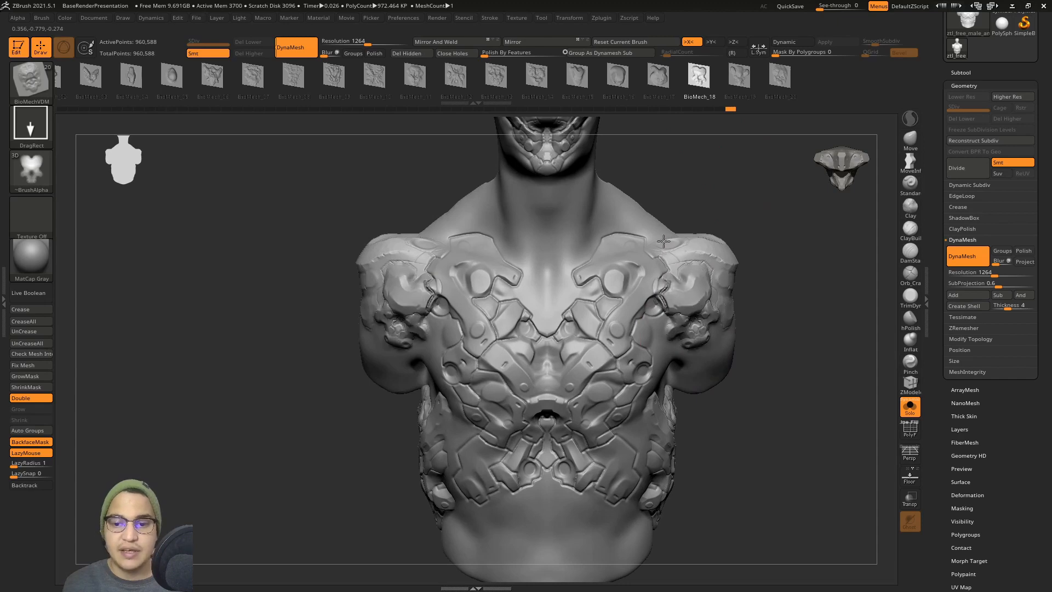
key(ctrl)
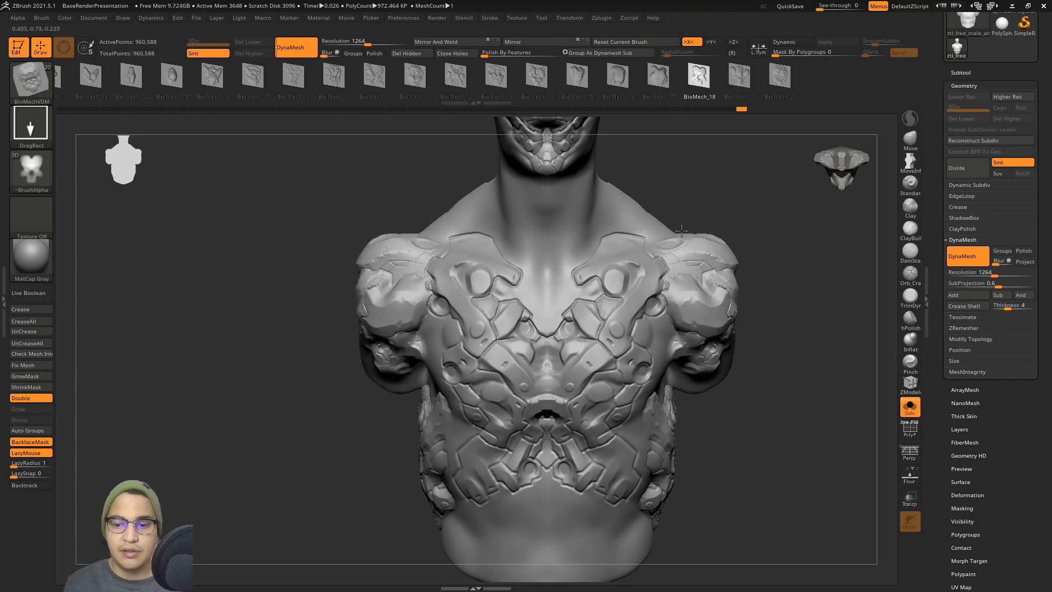
key(ctrl+z)
Stamp the BioMech_18 shape on both sides of the neck below the ears and update the DynaMesh
right_drag(712, 277, 650, 264)
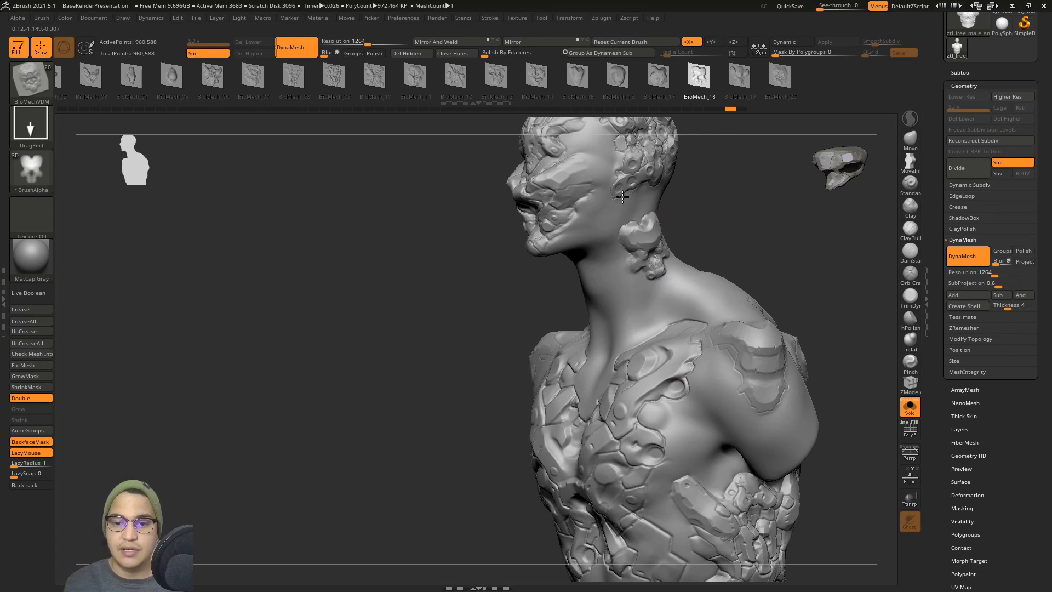
right_drag(614, 194, 683, 257)
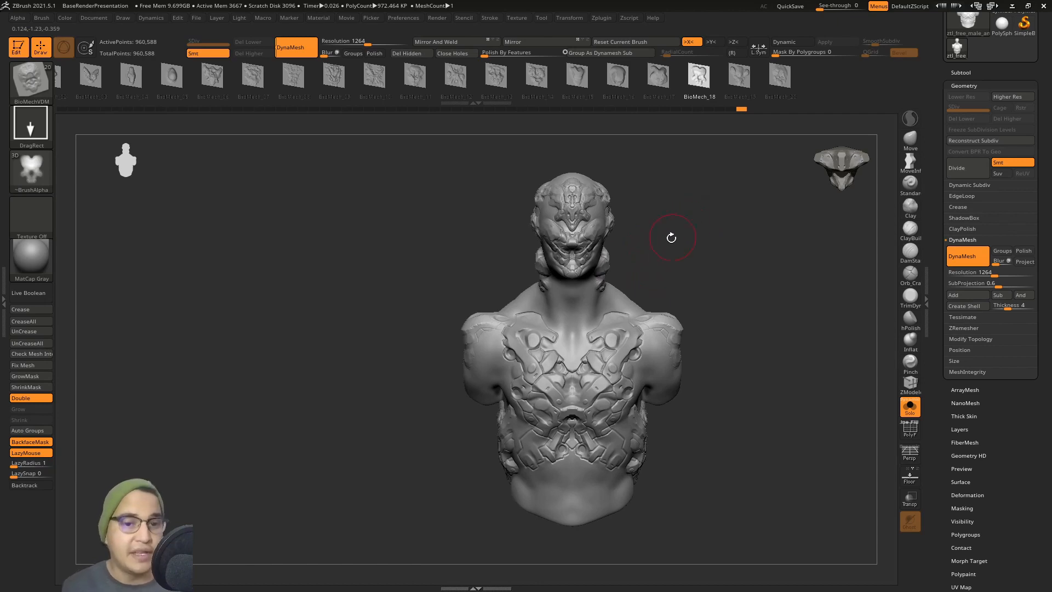
key(ctrl)
Carve panel grooves around the temple plates beside the brow with the DamStandard brush
key(b)
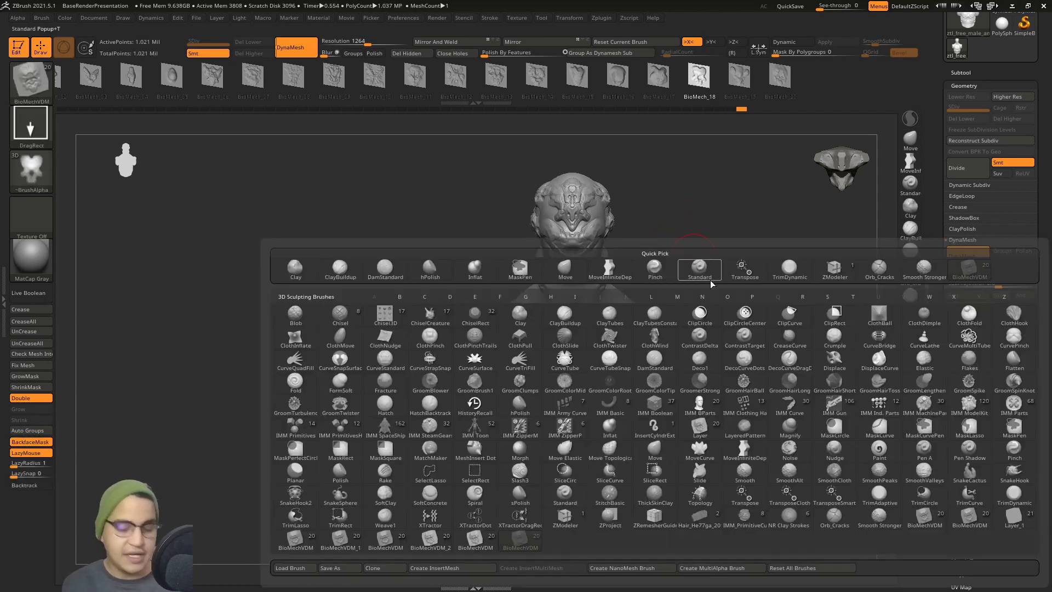
click(908, 252)
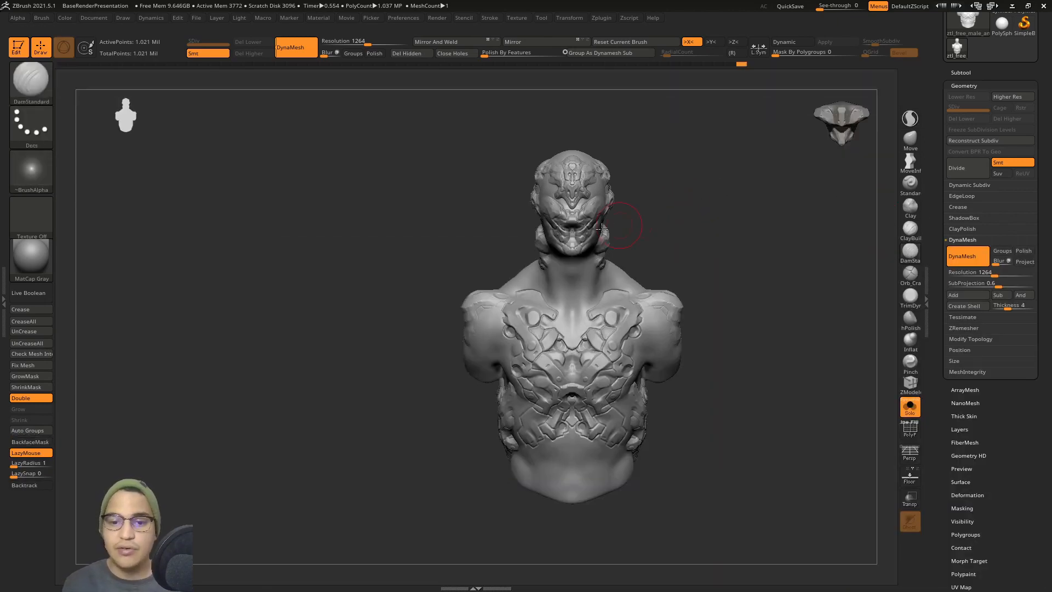
right_drag(622, 225, 594, 241)
mouse_move(594, 241)
ctrl+right_down()
mouse_move(624, 273)
mouse_move(630, 263)
ctrl+right_up()
mouse_move(614, 241)
ctrl+right_down()
mouse_move(610, 269)
mouse_move(570, 235)
mouse_move(616, 234)
ctrl+right_up()
key(s)
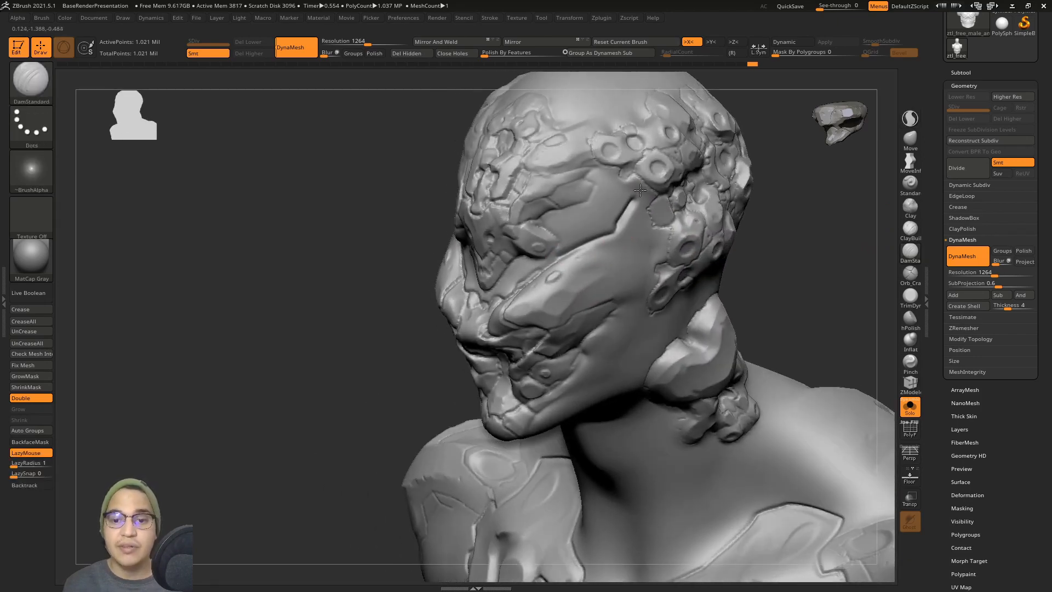
right_drag(641, 190, 633, 181)
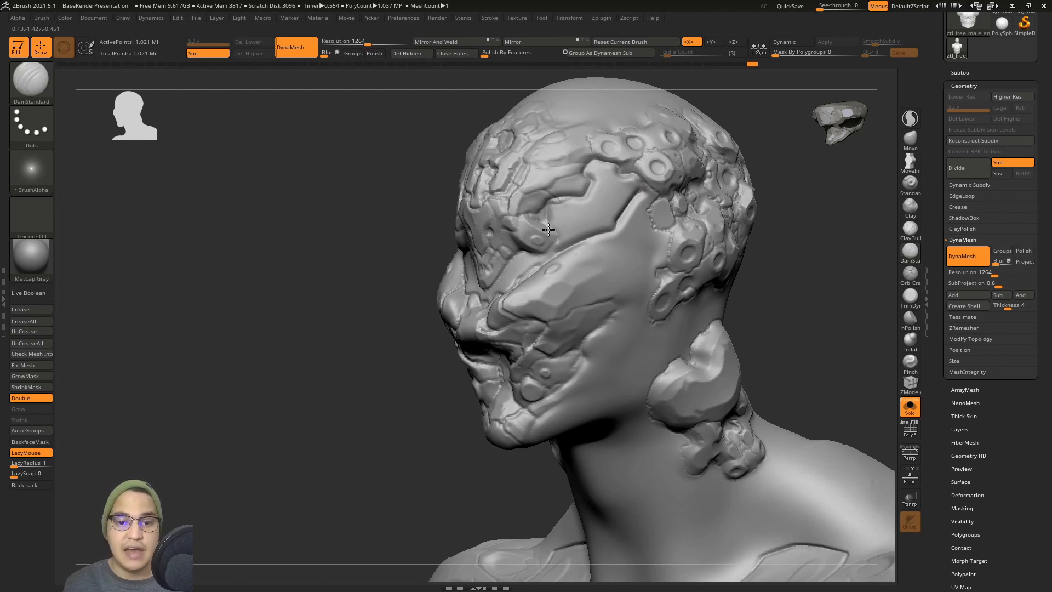
right_drag(564, 241, 636, 197)
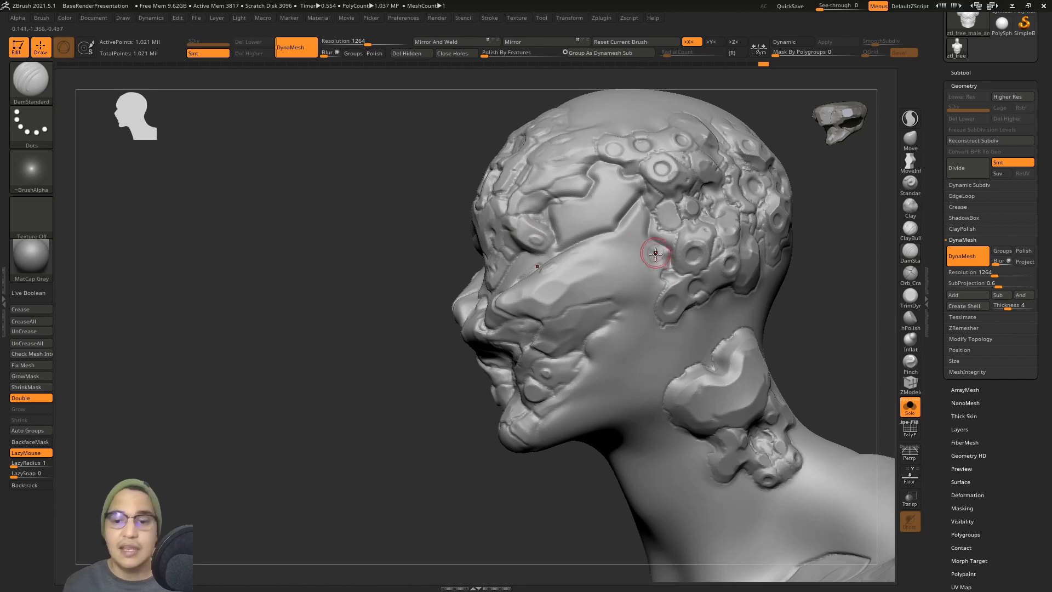
Carve DamStandard grooves across the cheek to connect the side-of-head shapes with the mouth plates
drag(656, 324, 596, 352)
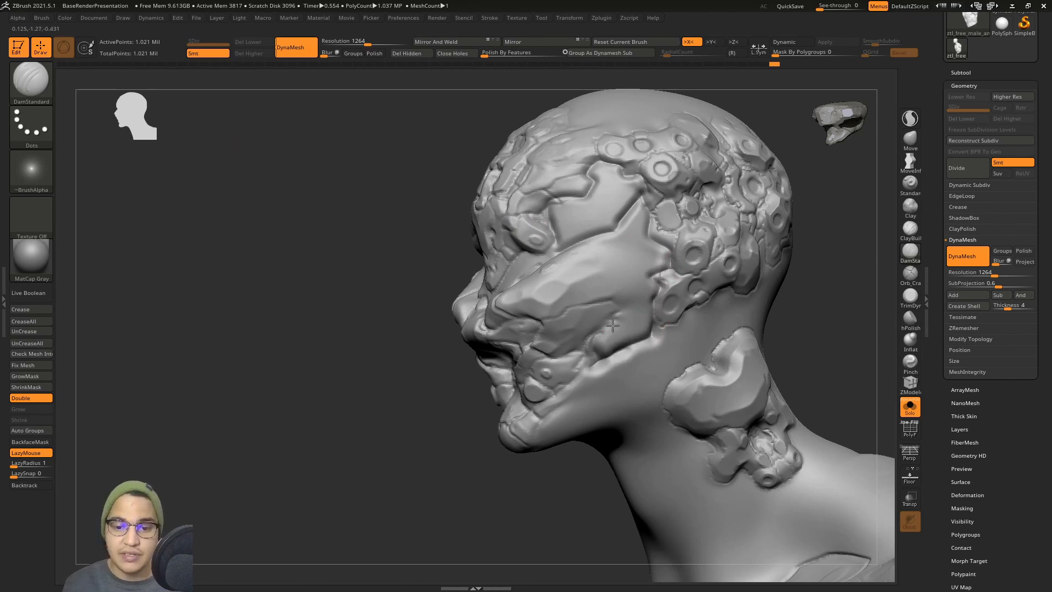
drag(620, 303, 560, 309)
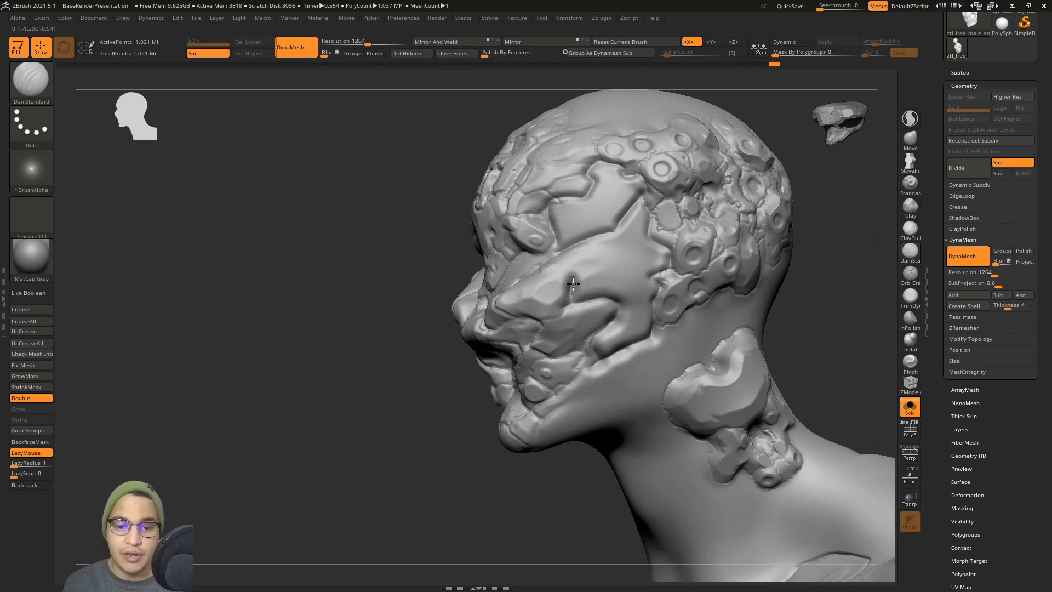
right_drag(564, 260, 635, 259)
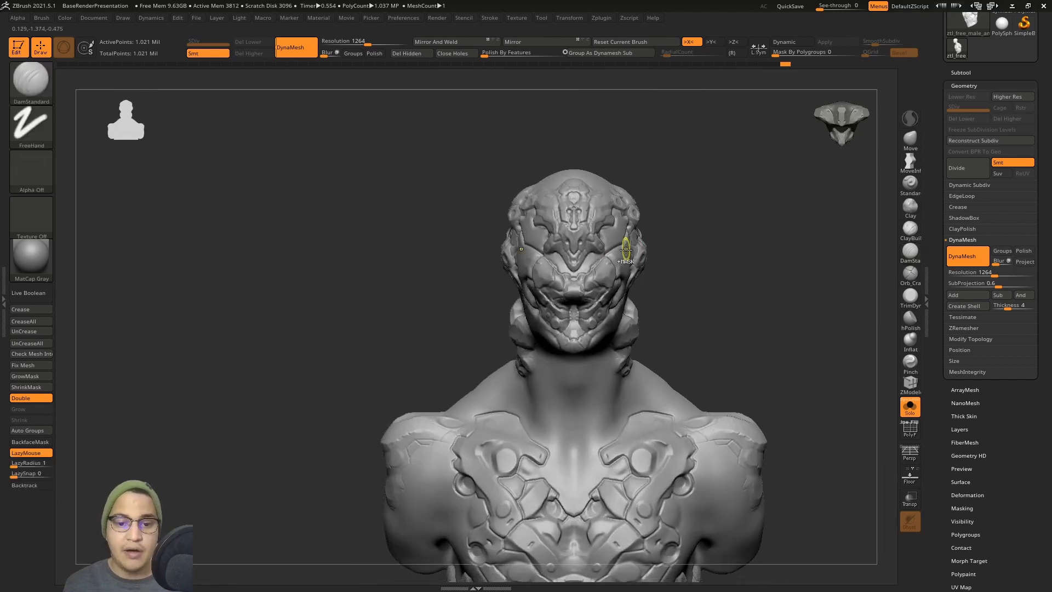
Hollow out deep sockets at both temples with the ClayBuildup brush and update the DynaMesh
click(911, 230)
mouse_move(712, 258)
right_down()
mouse_move(652, 260)
mouse_move(632, 277)
right_up()
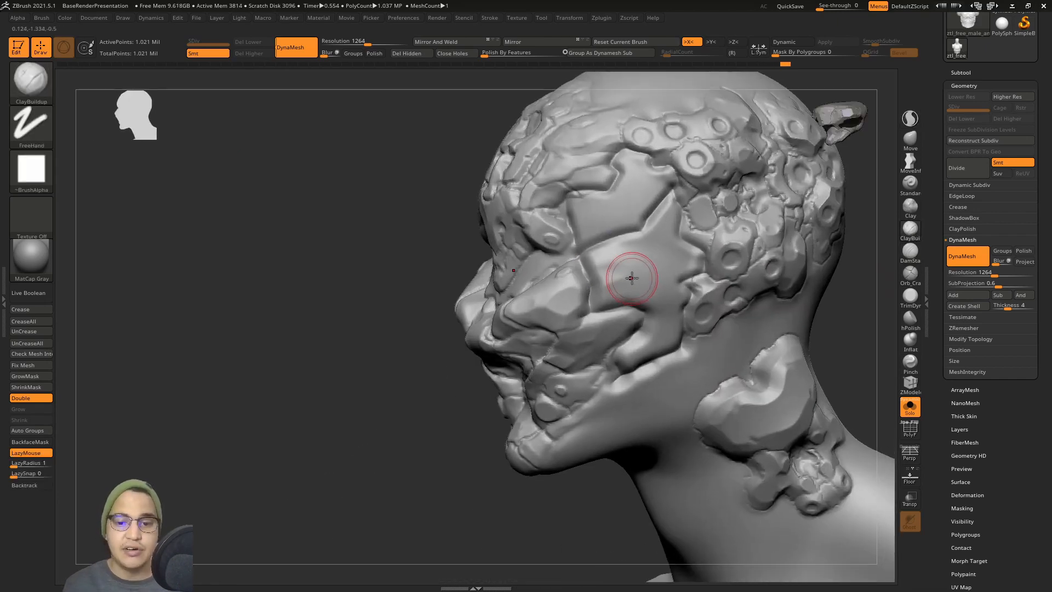
mouse_move(639, 274)
mouse_down()
mouse_move(630, 257)
mouse_move(625, 269)
mouse_move(614, 222)
mouse_move(598, 241)
mouse_move(619, 211)
mouse_move(605, 233)
mouse_move(641, 220)
mouse_move(625, 198)
mouse_move(641, 186)
mouse_move(652, 273)
mouse_move(652, 219)
mouse_up()
right_drag(652, 236, 757, 264)
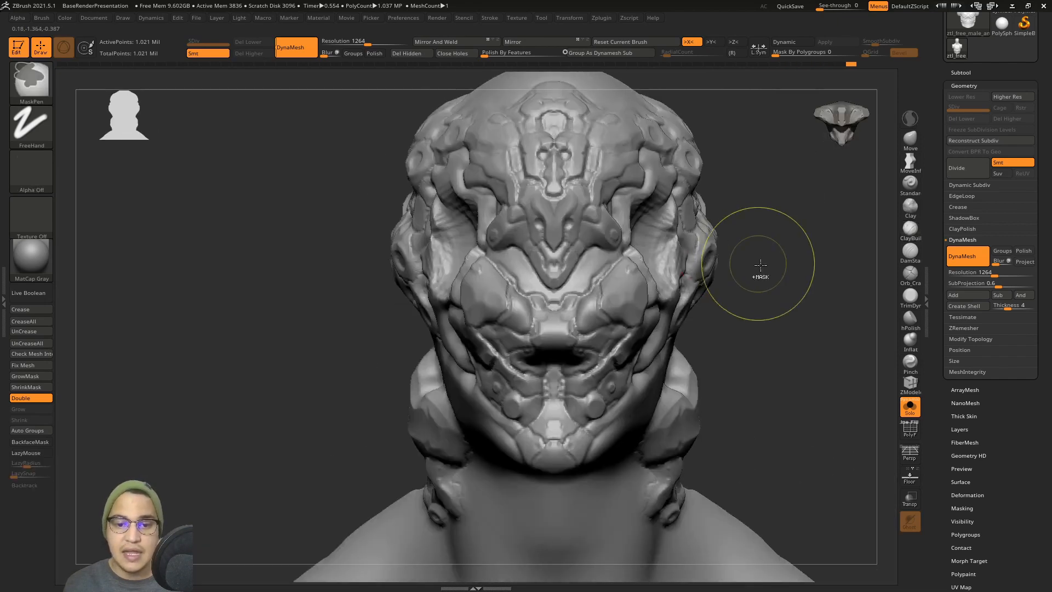
ctrl+drag(775, 275, 801, 301)
Smooth the inside and rims of the hollowed temple sockets
right_drag(655, 259, 609, 233)
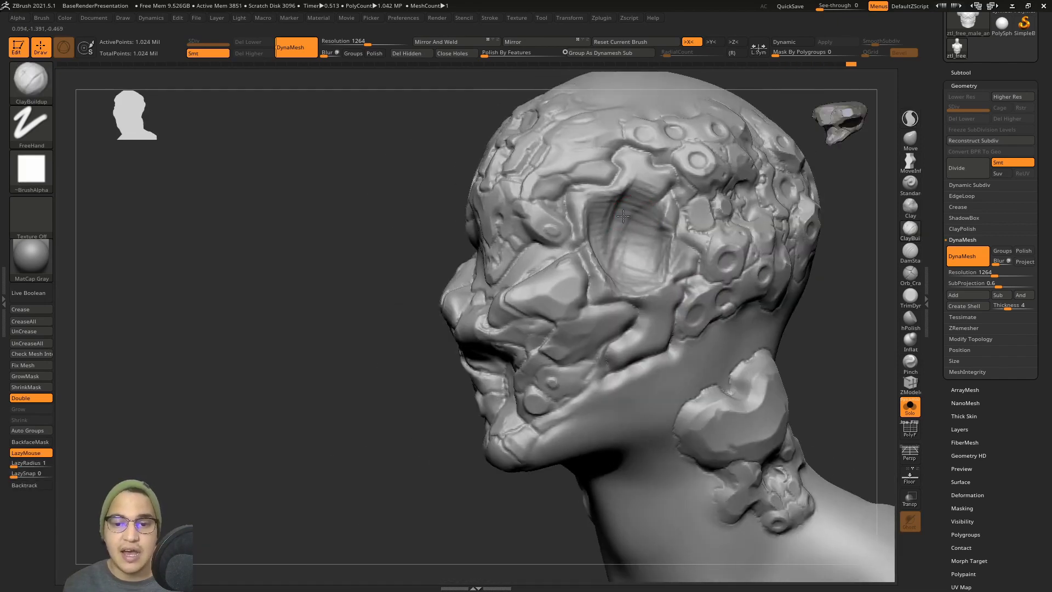
mouse_move(625, 252)
shift+mouse_down()
mouse_move(627, 214)
mouse_move(614, 202)
shift+mouse_up()
right_drag(625, 236, 597, 241)
shift+drag(584, 222, 596, 203)
right_drag(608, 228, 652, 216)
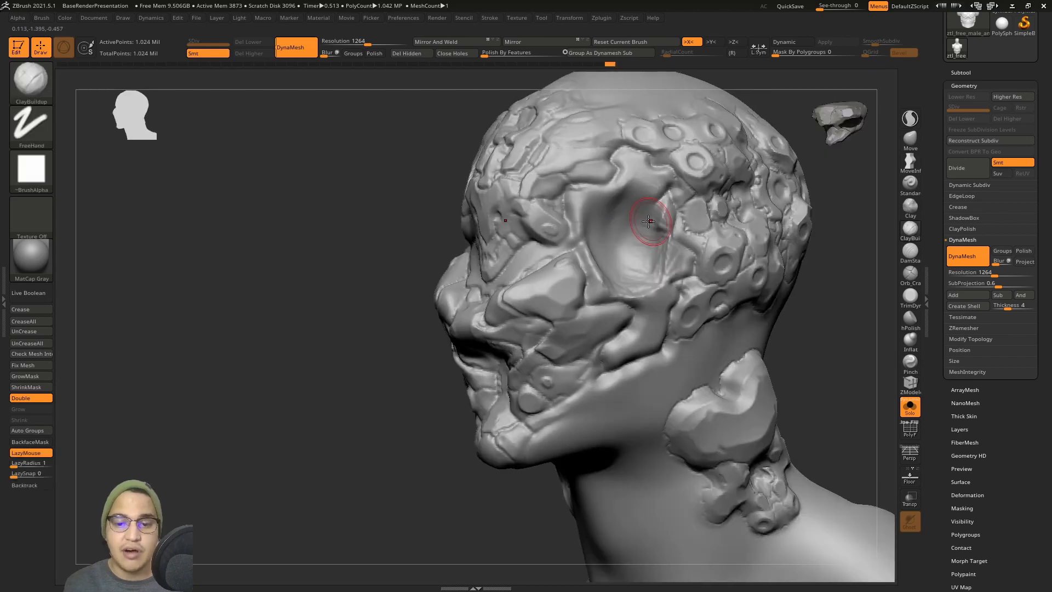
shift+drag(653, 230, 646, 280)
mouse_move(632, 249)
right_down()
mouse_move(707, 254)
mouse_move(699, 219)
right_up()
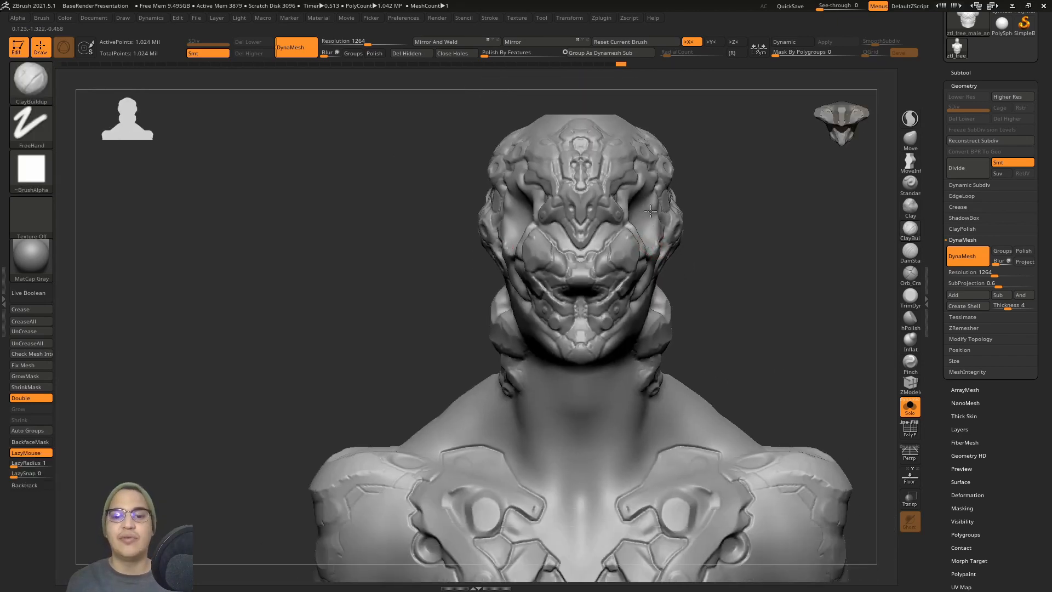
Sculpt ClayBuildup strokes along the underside of the jaw down to the throat and smooth them into the neck
mouse_move(696, 274)
right_down()
mouse_move(631, 247)
mouse_move(637, 317)
mouse_move(613, 293)
right_up()
mouse_move(639, 293)
mouse_down()
mouse_move(614, 399)
mouse_move(586, 425)
mouse_up()
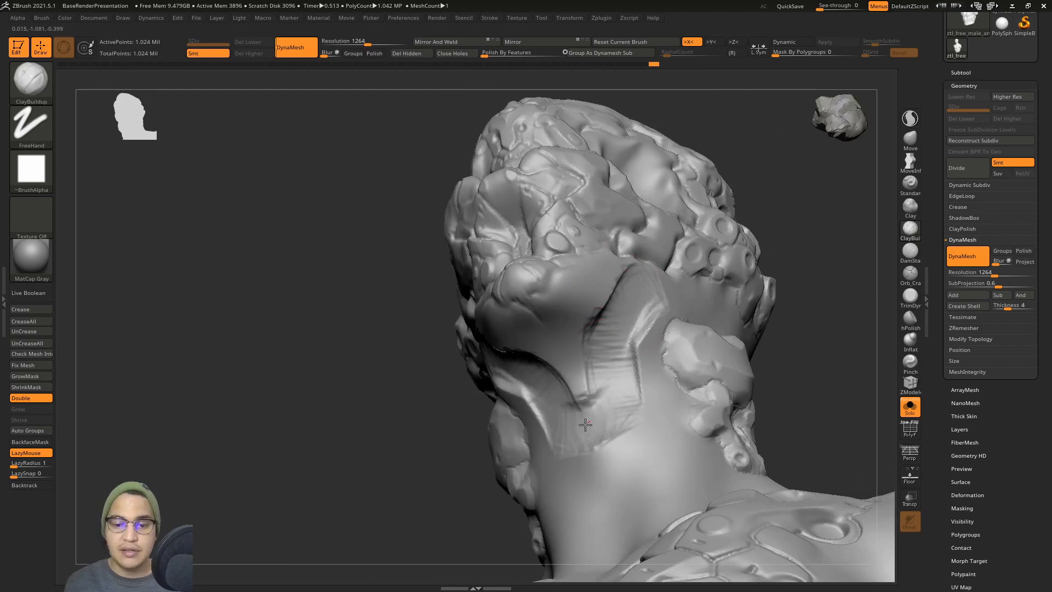
right_drag(615, 398, 571, 434)
right_drag(623, 383, 666, 345)
shift+drag(650, 315, 613, 393)
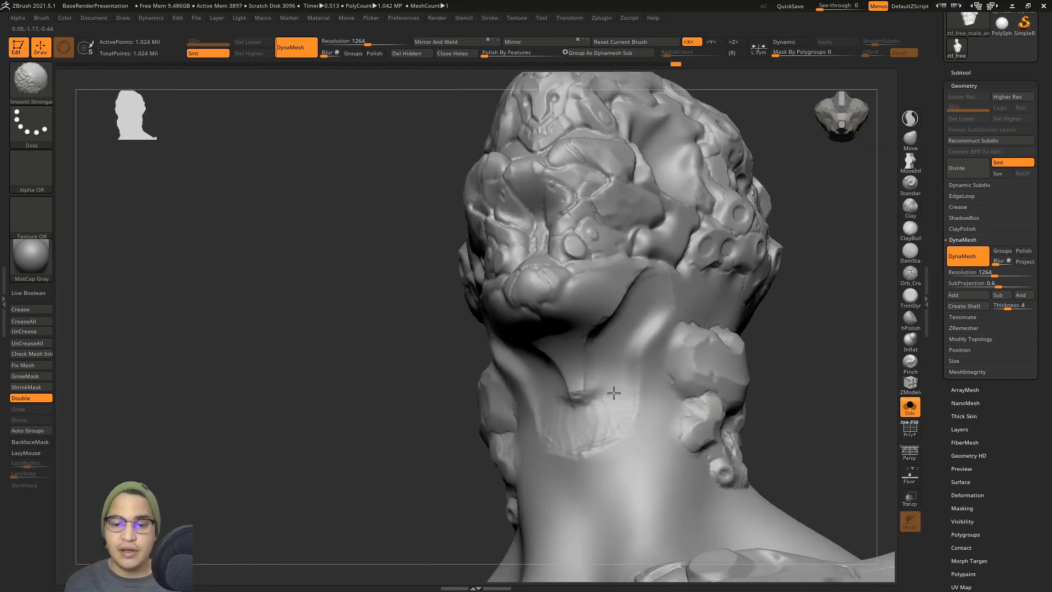
mouse_move(609, 335)
right_down()
mouse_move(605, 376)
mouse_move(583, 329)
right_up()
key(s)
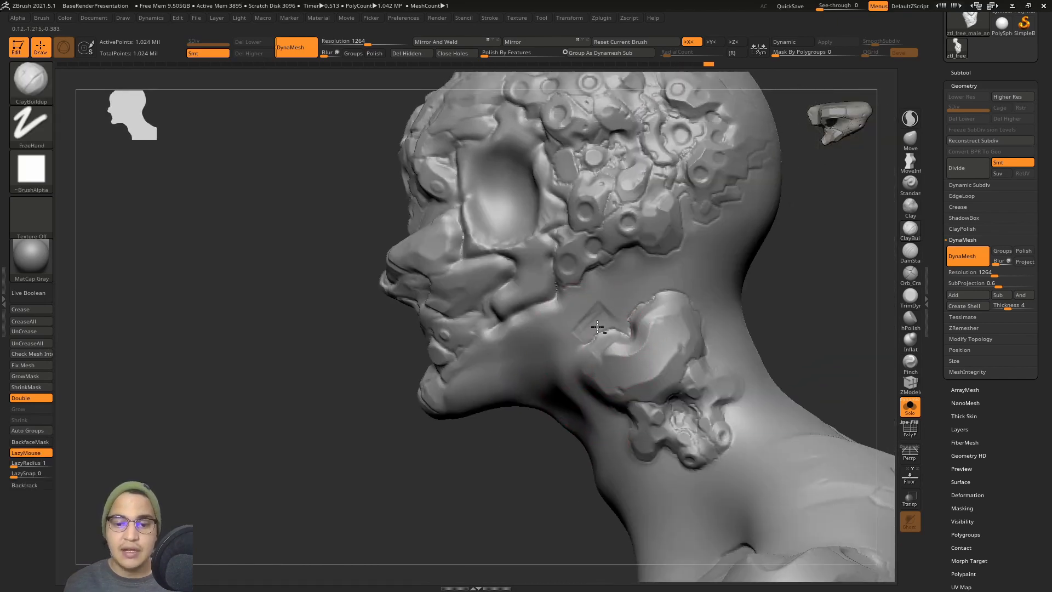
Build up the front edge of the rounded shape behind the jaw corner with ClayBuildup strokes, undoing a misplaced stroke
alt+drag(598, 326, 598, 324)
key(ctrl+z)
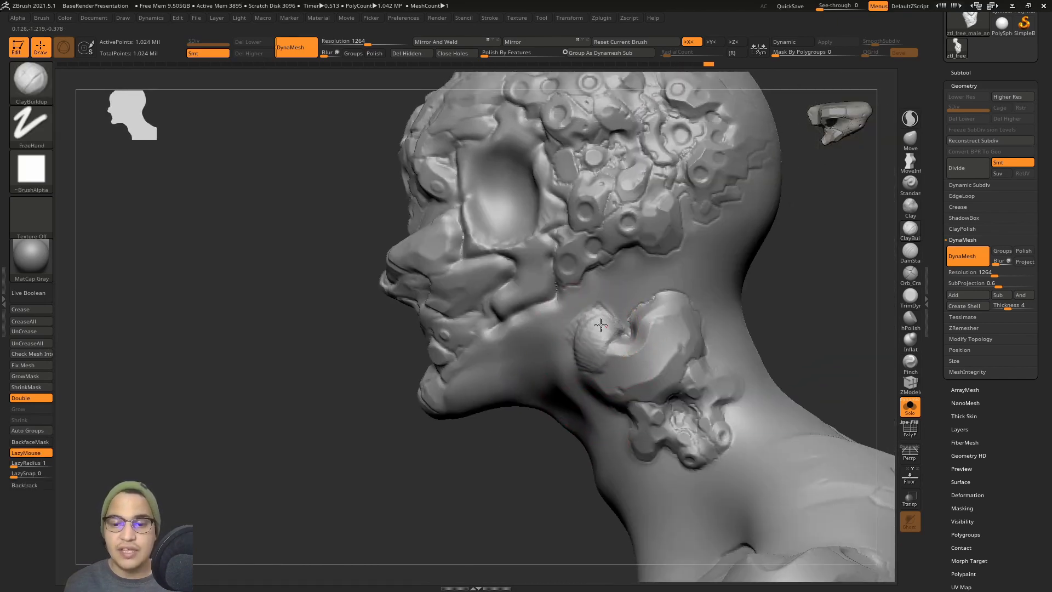
mouse_move(580, 345)
right_down()
mouse_move(568, 343)
mouse_move(597, 318)
mouse_move(651, 296)
mouse_move(683, 308)
right_up()
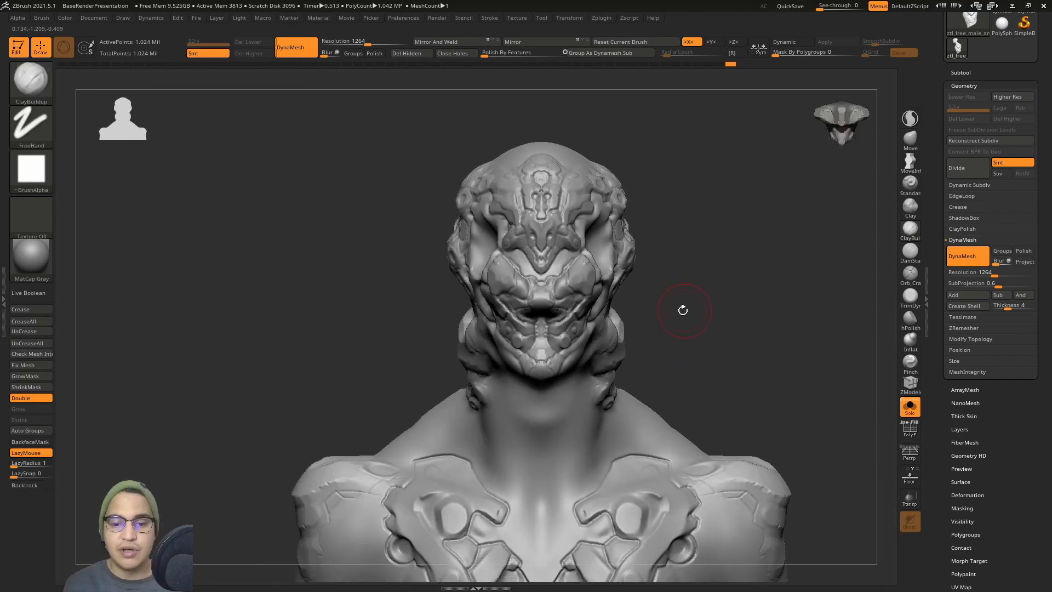
Sculpt mirrored ClayBuildup neck muscles running from below the ear shapes down to the collarbones and smooth them
alt+right_drag(612, 418, 575, 330)
ctrl+right_drag(575, 330, 591, 349)
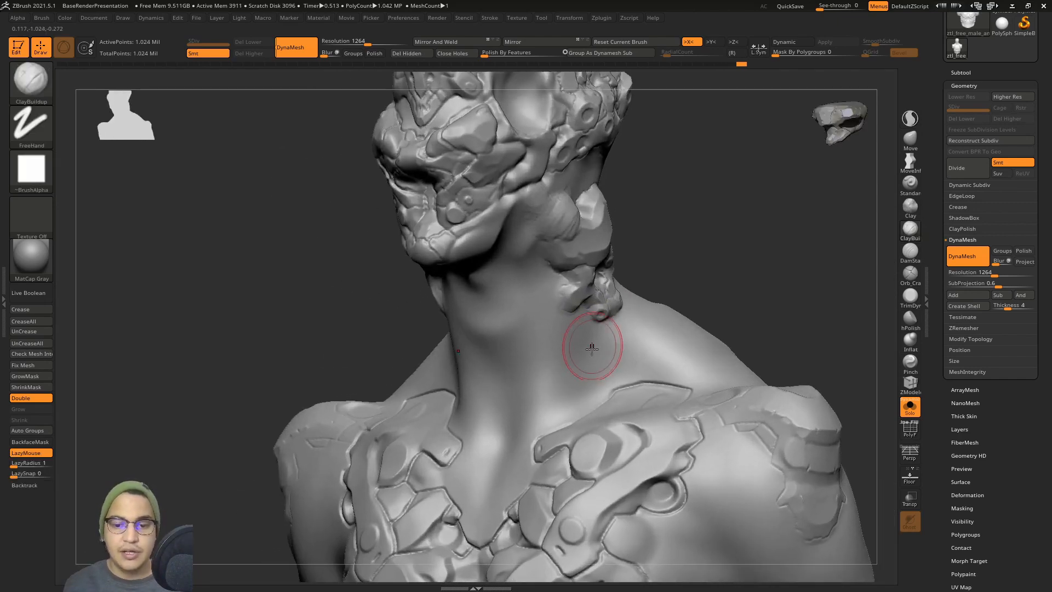
right_drag(583, 388, 601, 364)
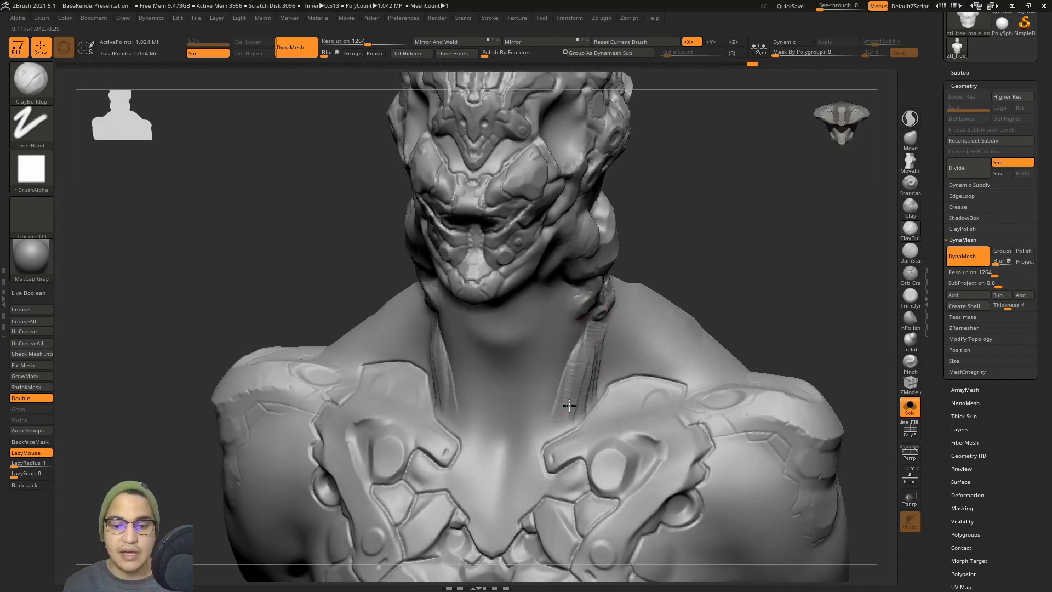
mouse_move(569, 406)
mouse_down()
mouse_move(580, 371)
mouse_move(594, 366)
mouse_move(570, 411)
mouse_move(594, 379)
mouse_up()
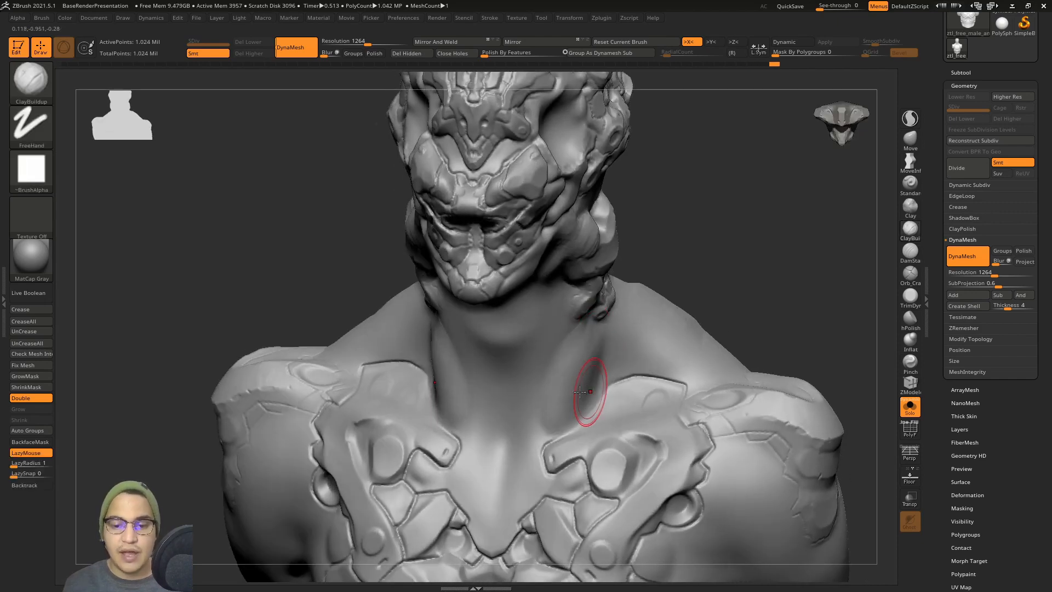
right_drag(580, 391, 626, 334)
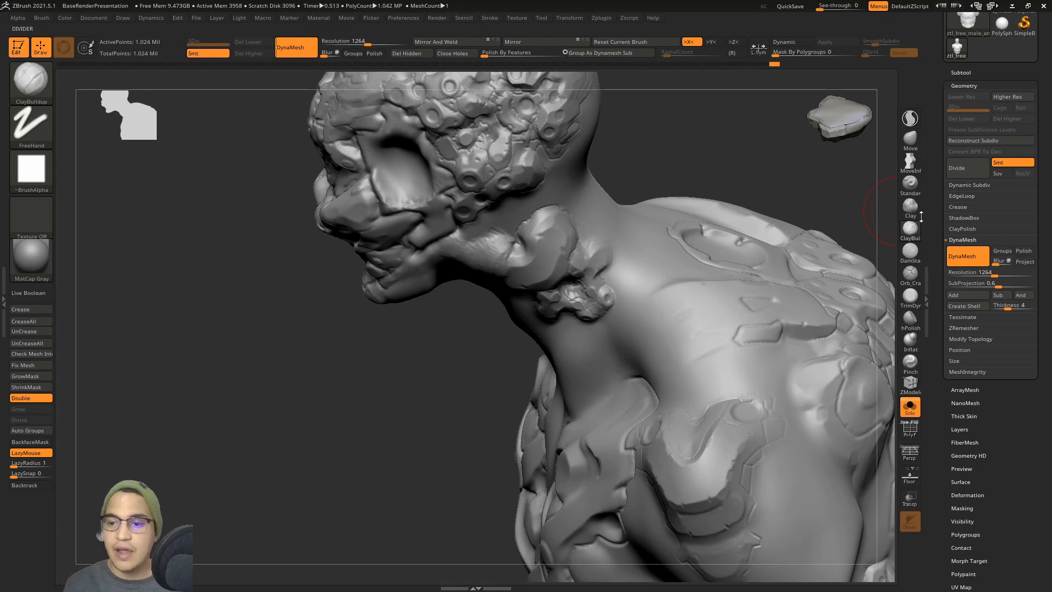
Polish and flatten the trapezius surfaces between neck and shoulders with the hPolish and TrimDynamic brushes
click(910, 318)
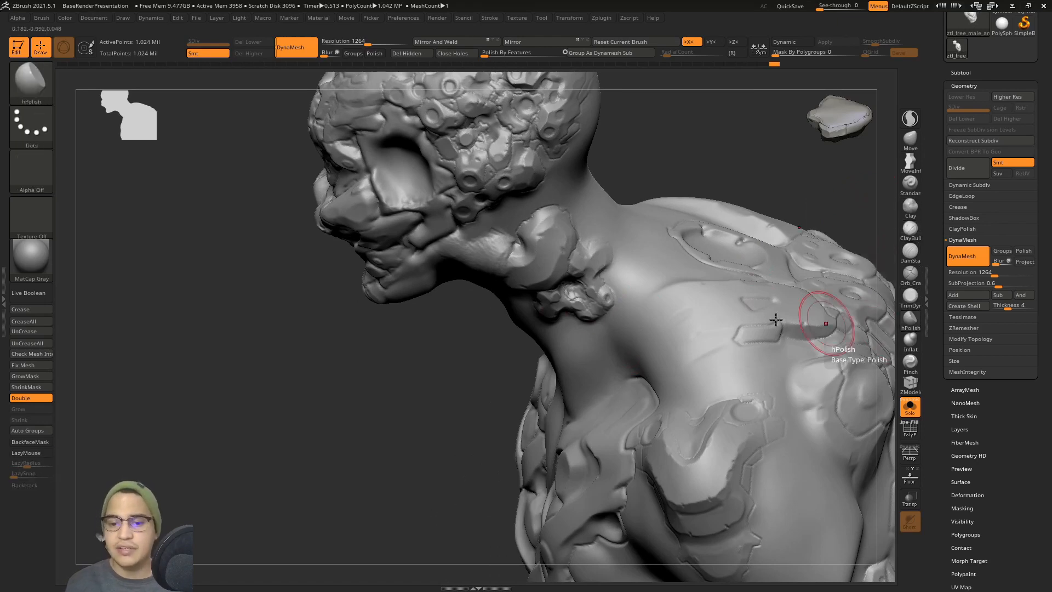
mouse_move(833, 306)
right_down()
mouse_move(578, 358)
mouse_move(596, 307)
mouse_move(665, 274)
mouse_move(563, 301)
mouse_move(615, 321)
mouse_move(606, 274)
right_up()
key(ctrl)
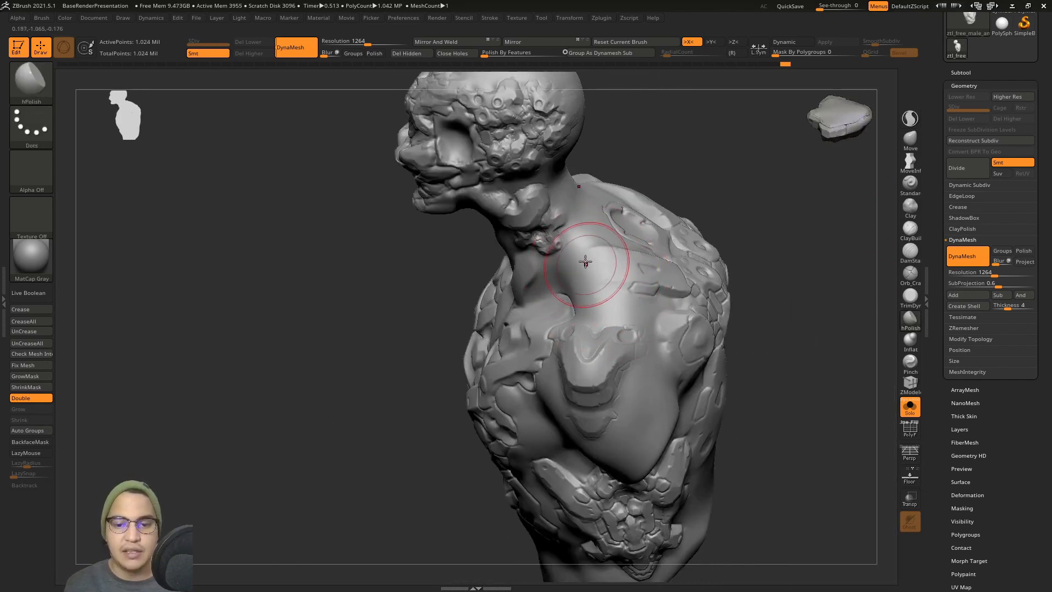
right_drag(604, 314, 575, 244)
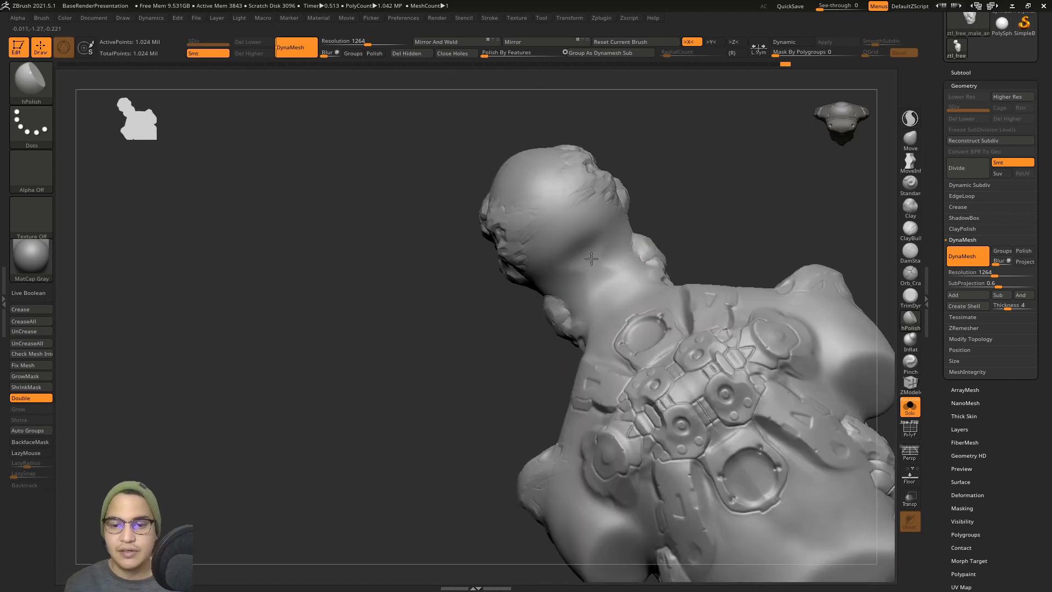
mouse_move(548, 211)
right_down()
mouse_move(625, 197)
mouse_move(601, 251)
mouse_move(544, 254)
mouse_move(614, 274)
mouse_move(640, 296)
right_up()
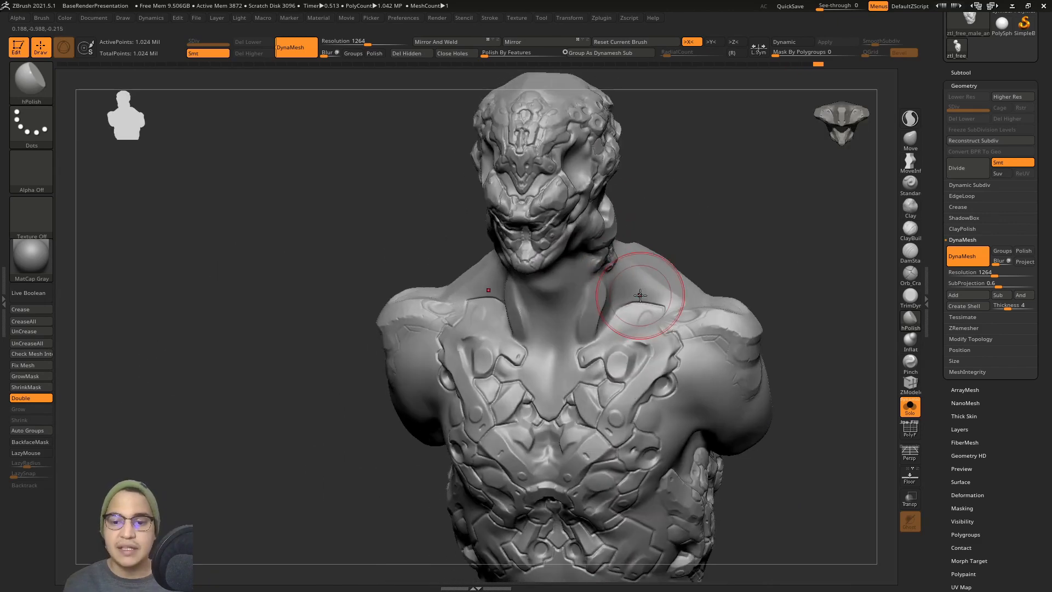
click(645, 275)
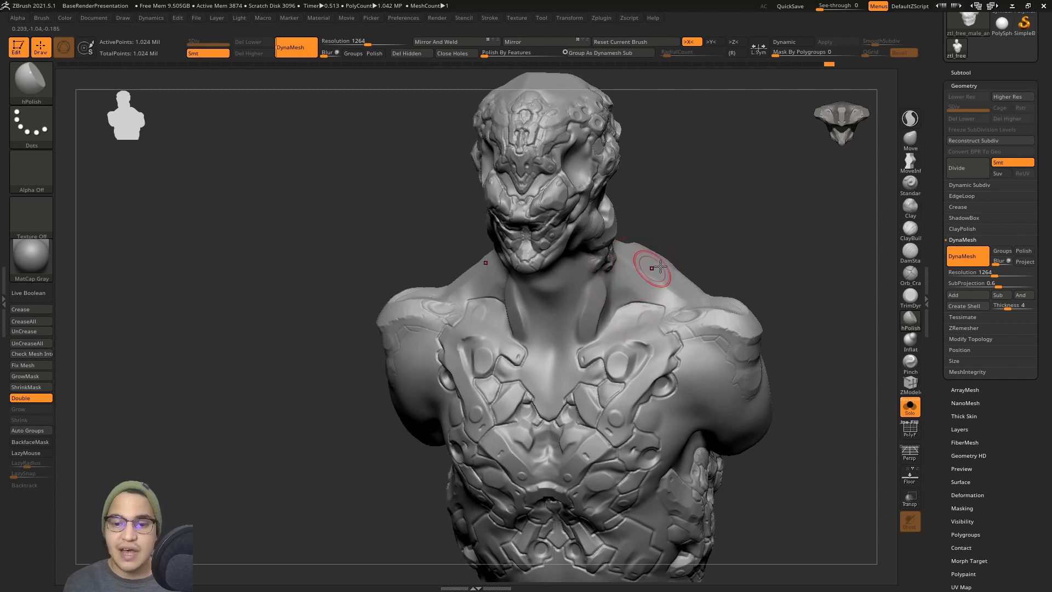
click(910, 297)
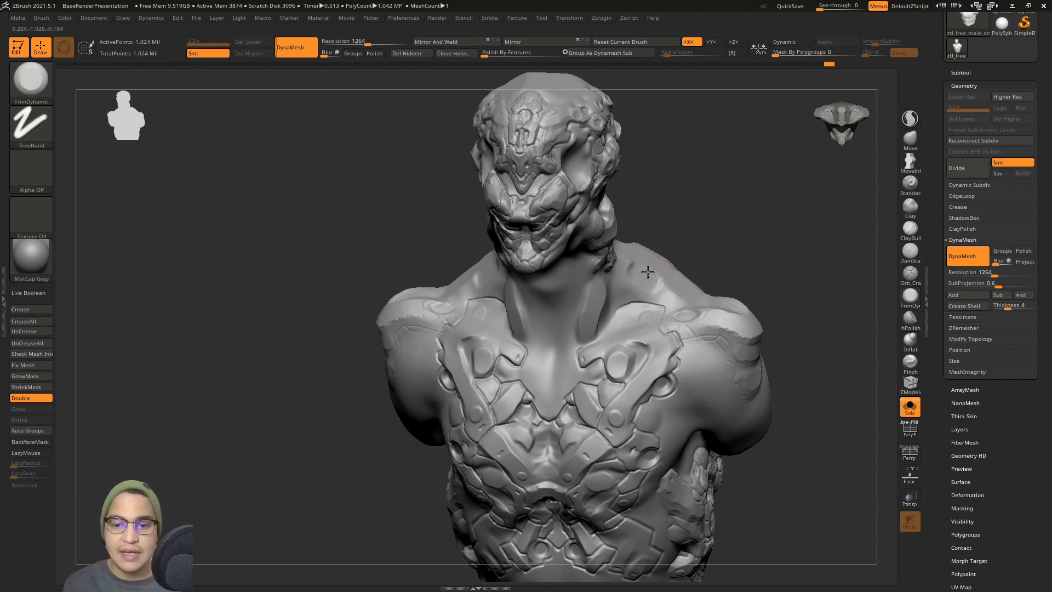
ctrl+right_drag(643, 279, 664, 327)
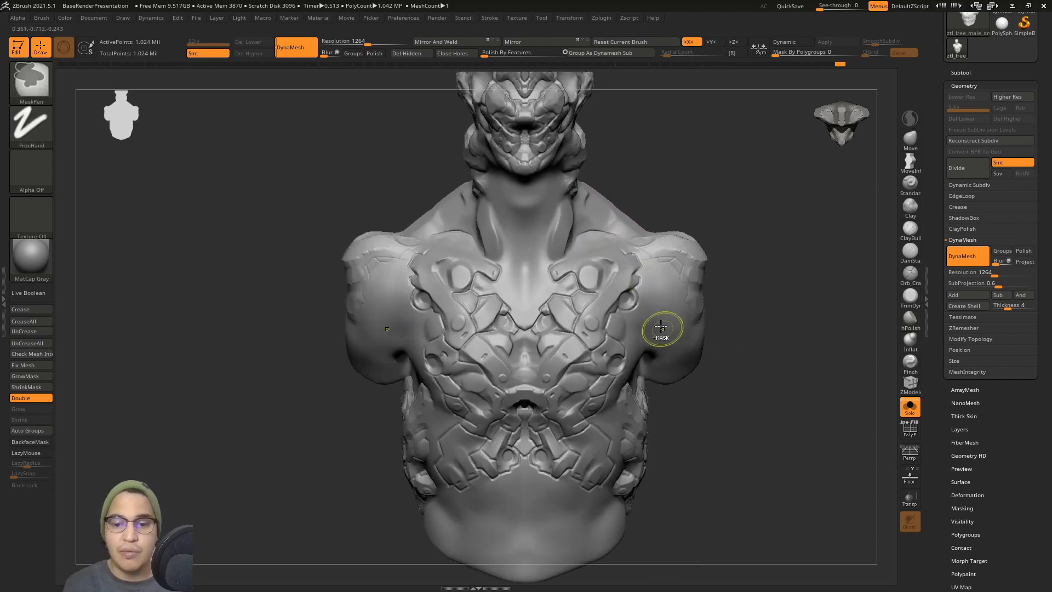
Shape the upper arm and shoulder muscles with the Clay brush and smooth them into the surrounding forms
click(910, 209)
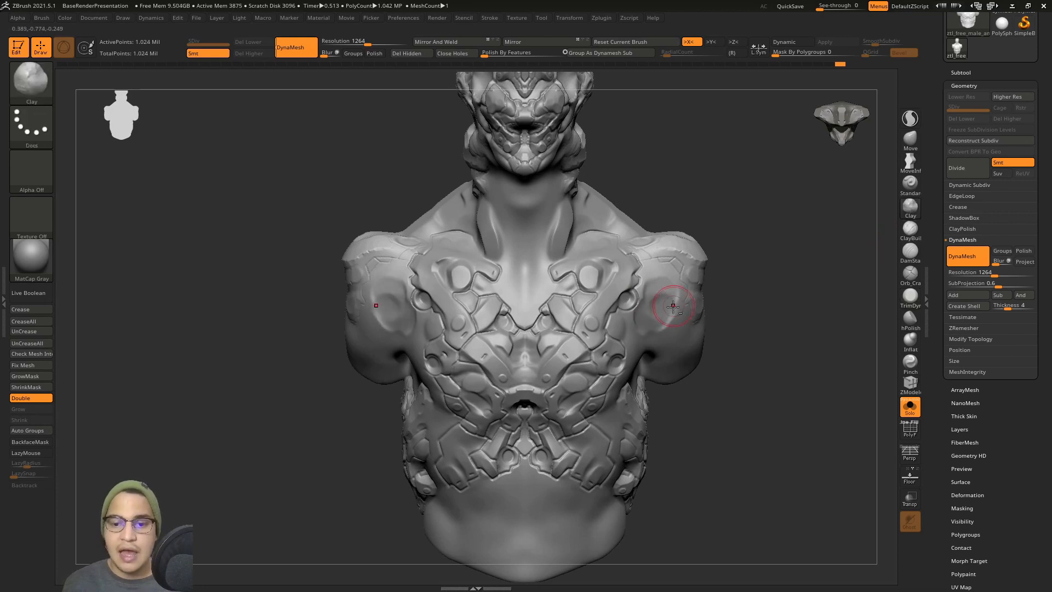
key(shift)
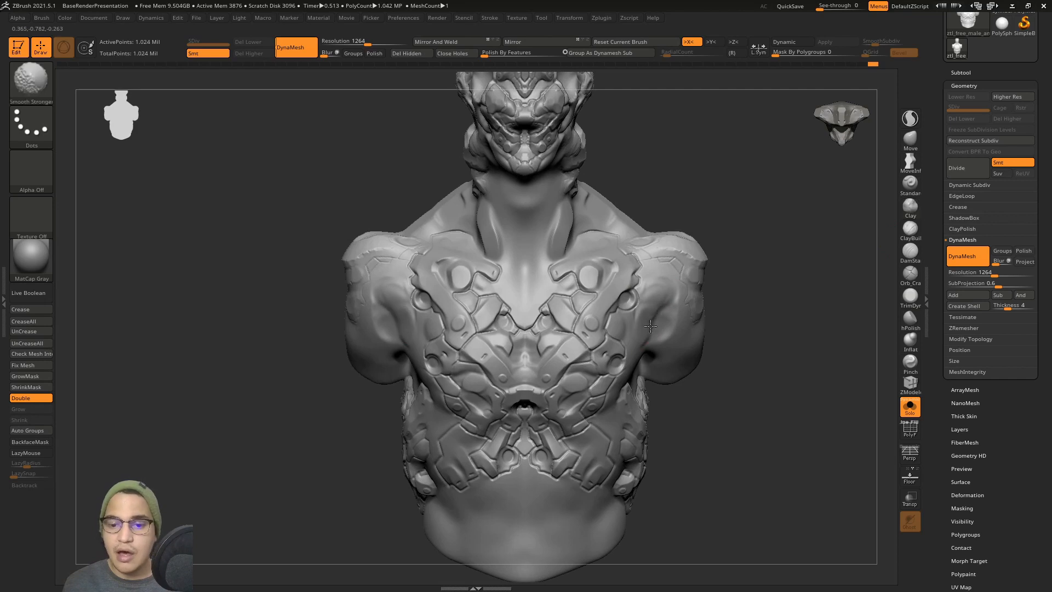
ctrl+right_drag(669, 343, 670, 284)
mouse_move(670, 283)
alt+right_down()
mouse_move(628, 263)
mouse_move(673, 275)
mouse_move(652, 327)
alt+right_up()
ctrl+right_drag(641, 275, 658, 346)
alt+right_drag(613, 245, 610, 326)
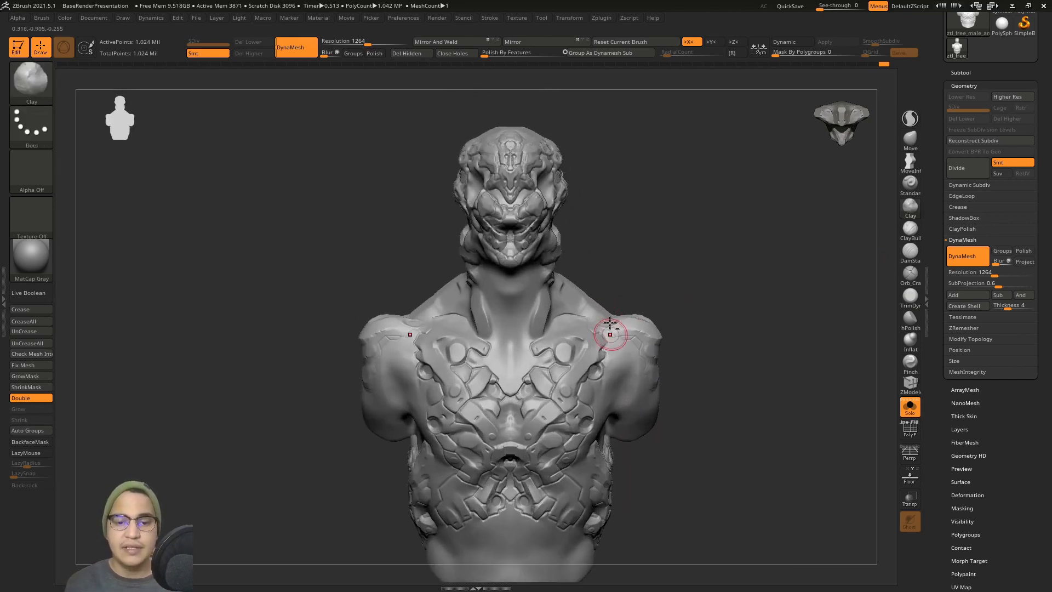
ctrl+right_drag(616, 218, 637, 271)
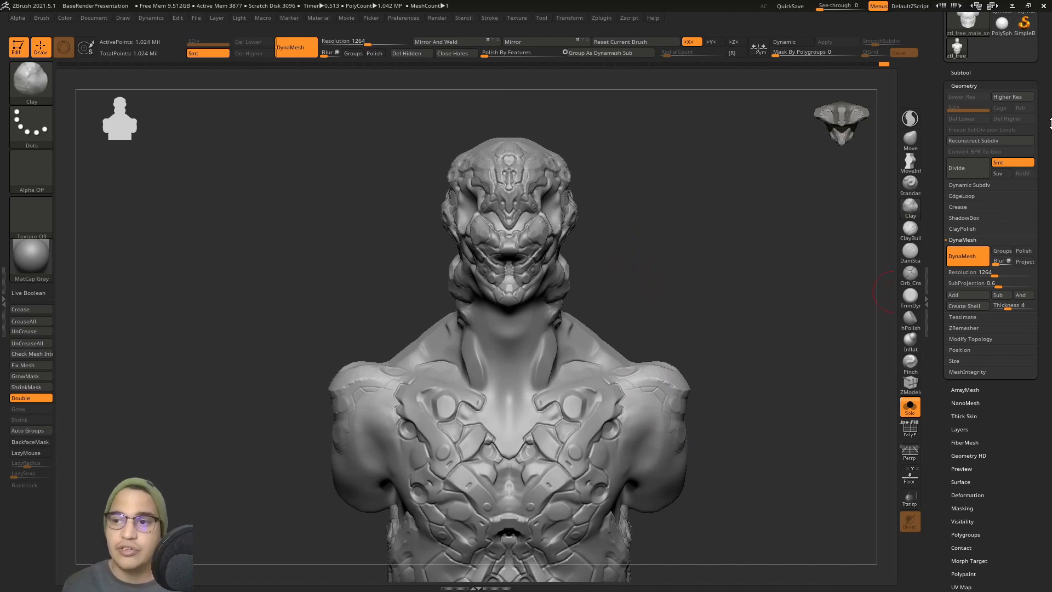
Switch the active tool to the PolySphere, frame it and convert it to a PolyMesh3D
drag(1051, 124, 1049, 225)
click(1002, 127)
drag(1048, 157, 1048, 181)
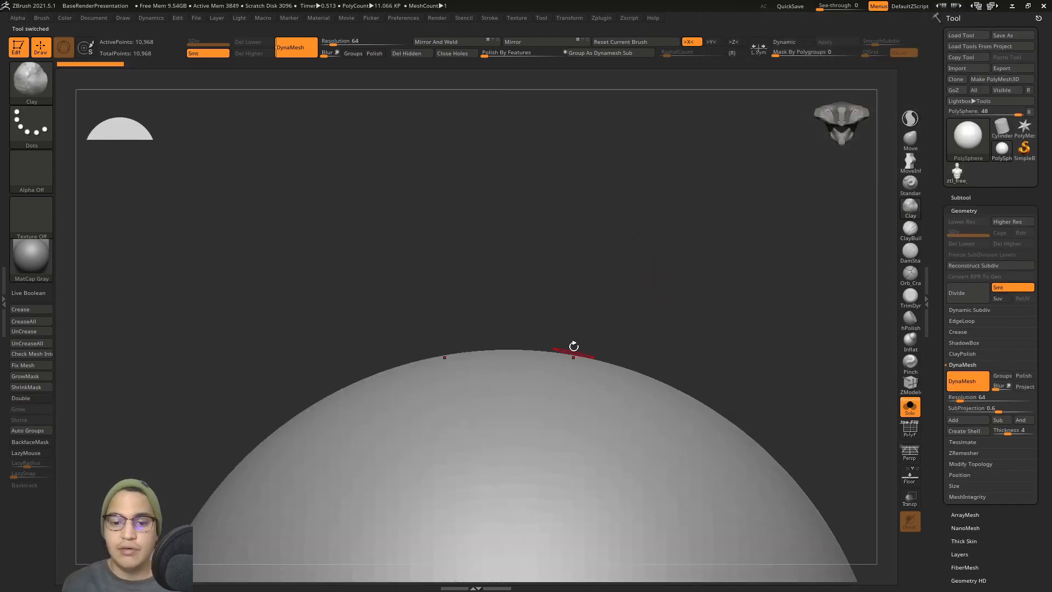
key(f)
click(995, 79)
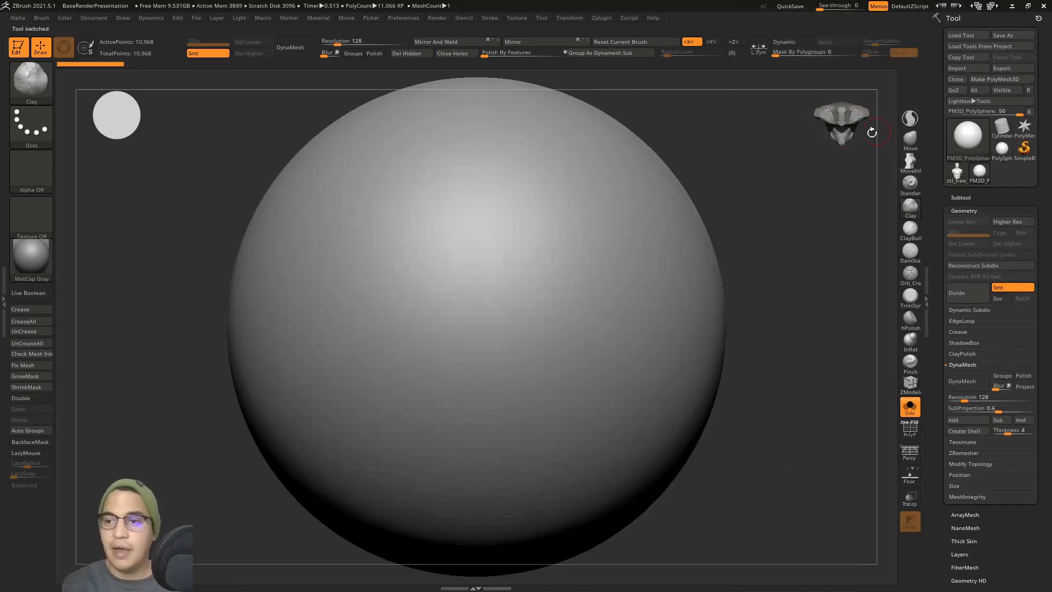
Subdivide the sphere to SDiv level 4 and display its polyframe
key(shift+f)
key(shift+f)
key(ctrl+d)
key(ctrl+d)
key(ctrl+d)
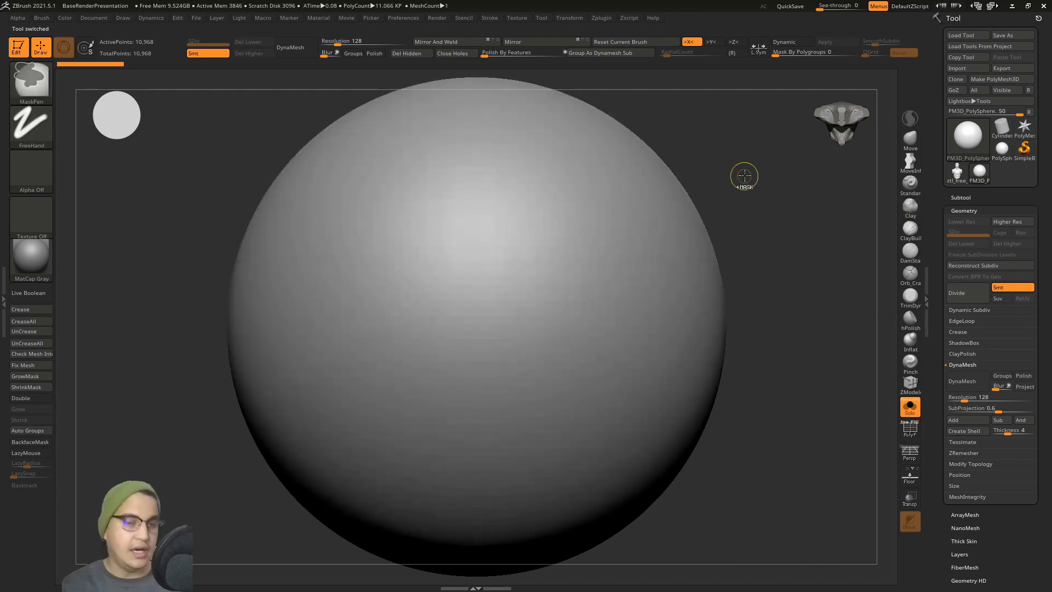
key(shift+f)
key(shift+f)
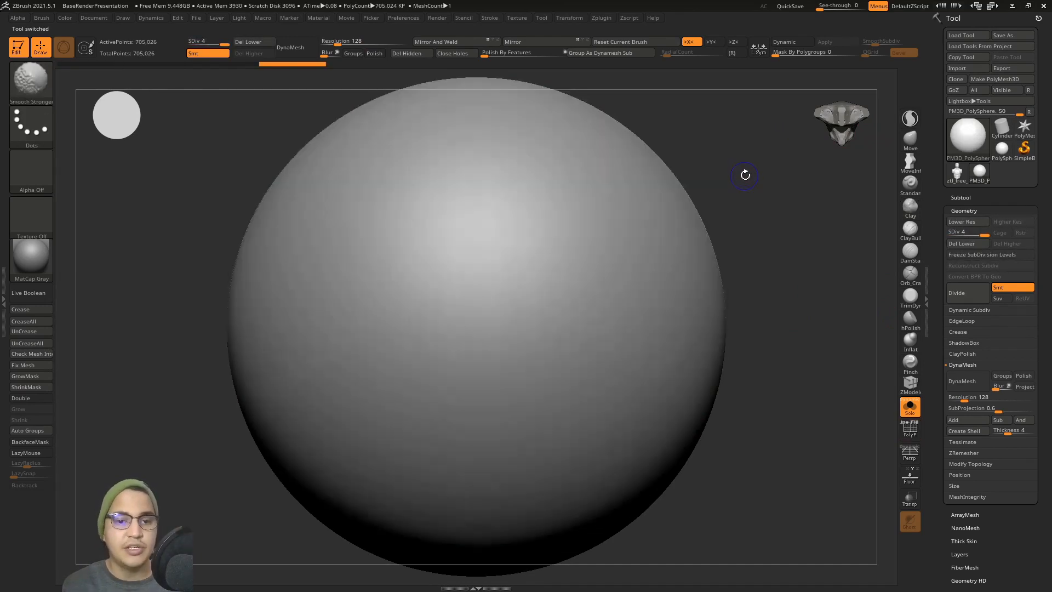
key(shift+f)
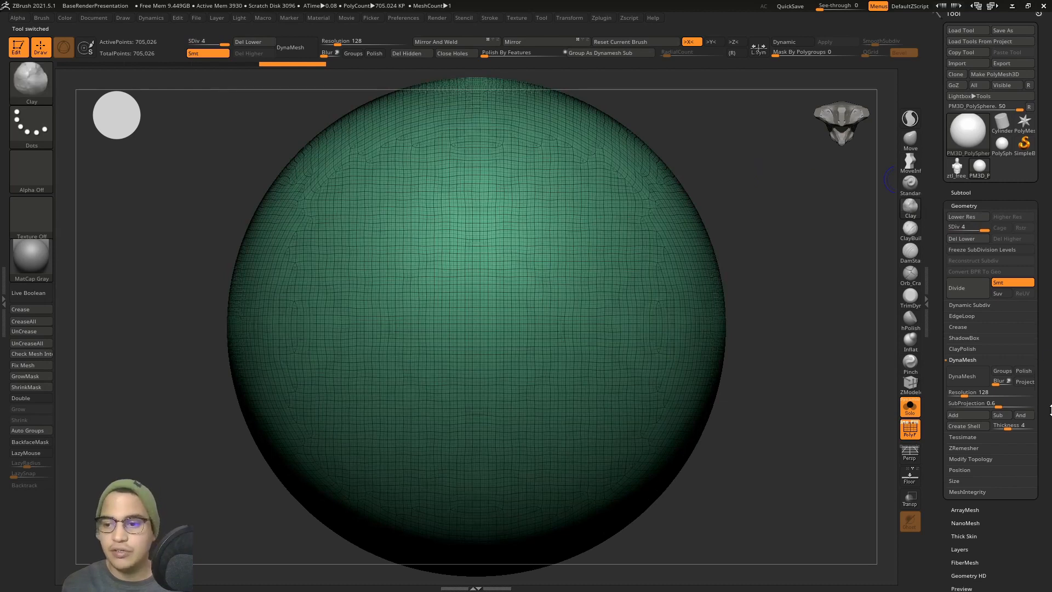
Enlarge the silhouette thumbnail, subdivide the sphere to SDiv level 5 and hide the polyframe
scroll(955, 232, down, 1)
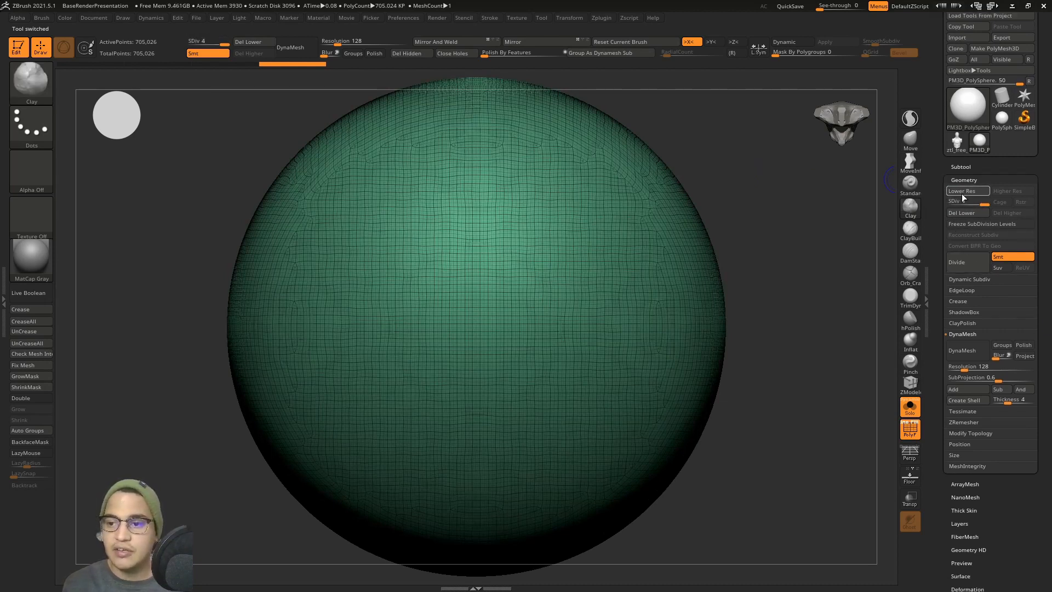
drag(143, 143, 163, 167)
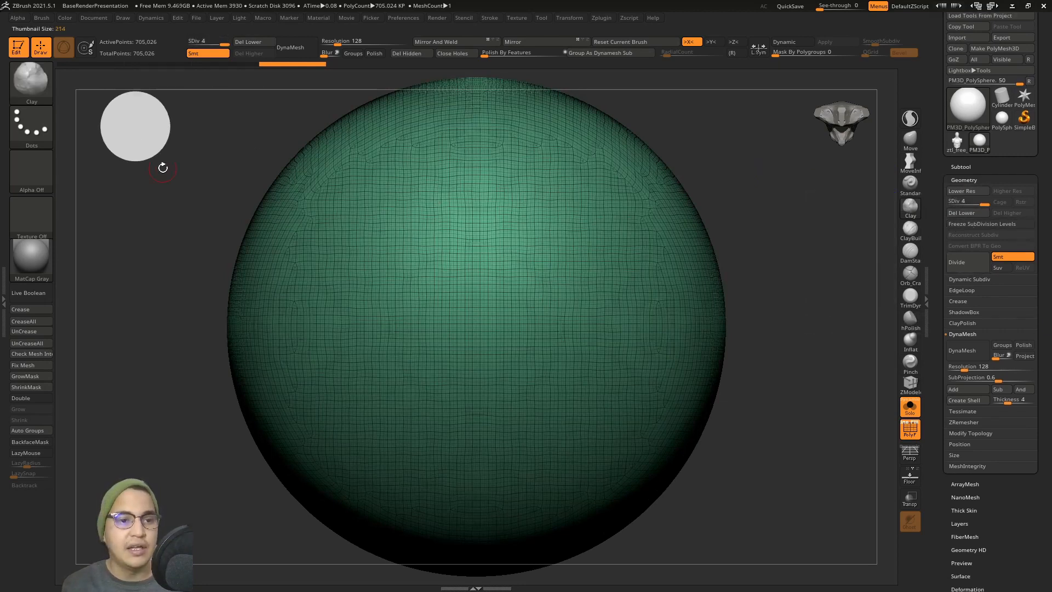
key(ctrl+d)
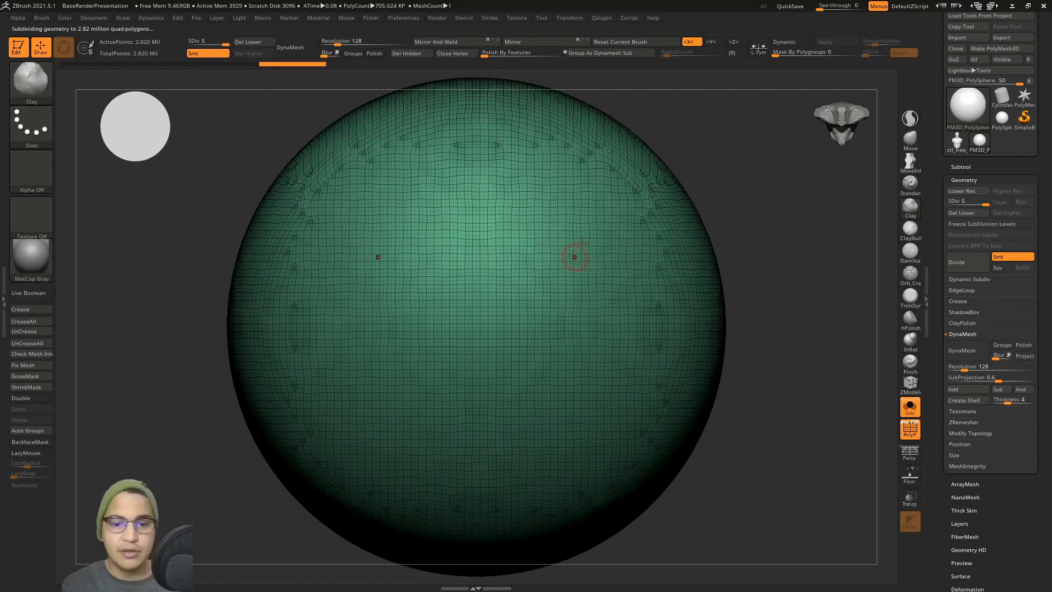
key(shift+f)
alt+drag(740, 285, 798, 341)
key(b)
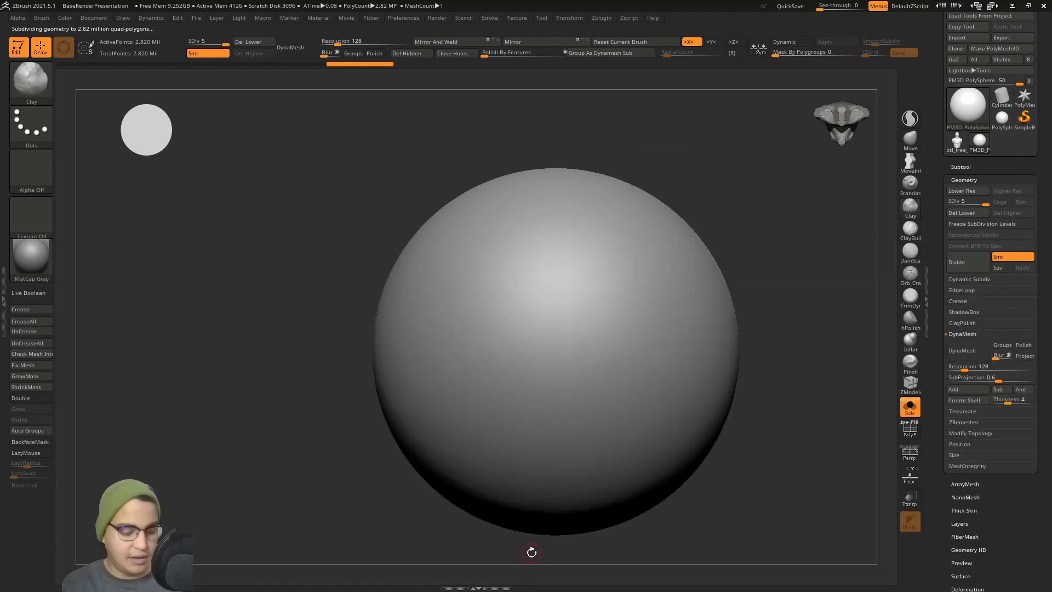
Stamp the BioMech_16 shape of the BioMechVDM brush large onto the front of the sphere
key(b)
click(396, 549)
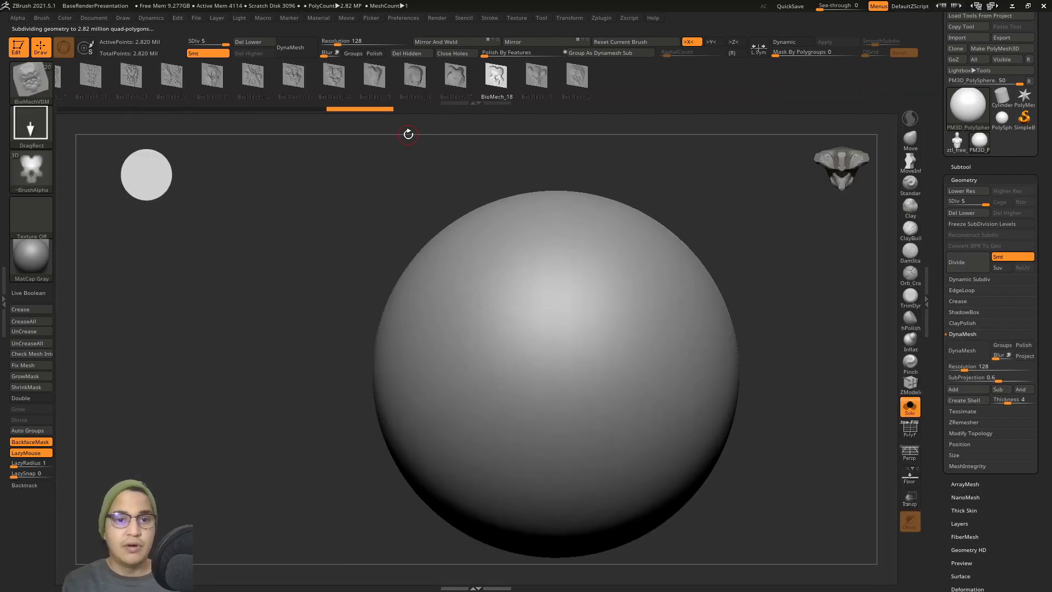
click(413, 81)
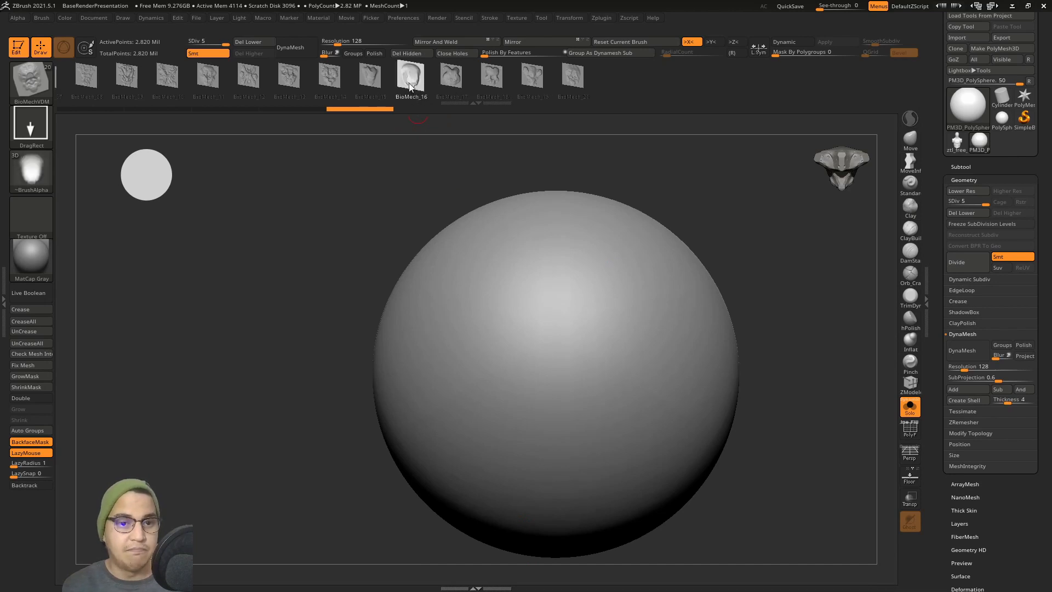
alt+right_drag(547, 335, 550, 262)
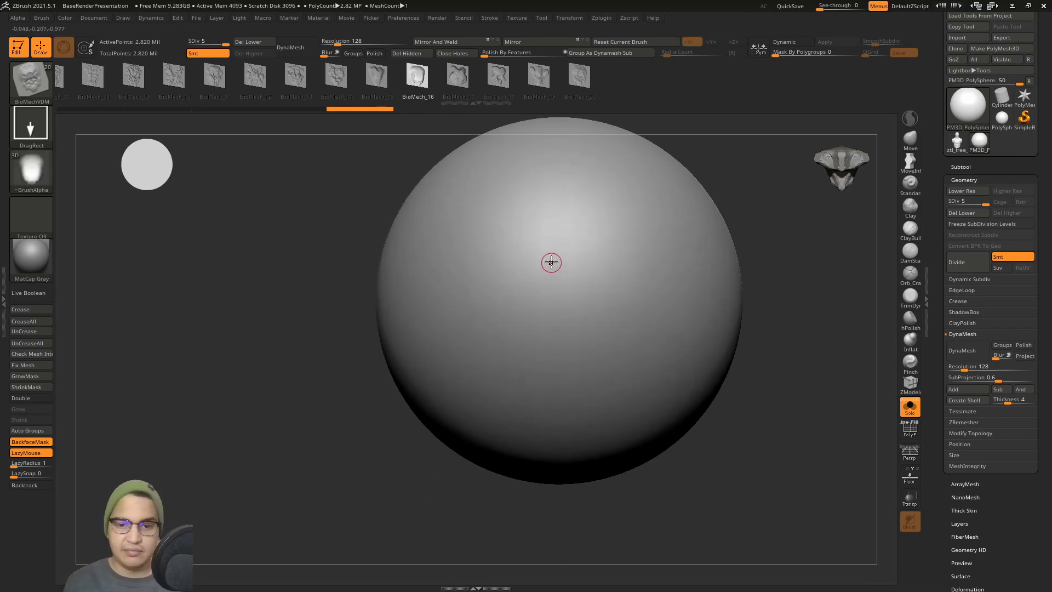
mouse_move(552, 263)
mouse_down()
mouse_move(553, 366)
mouse_move(451, 235)
mouse_move(556, 99)
mouse_move(560, 22)
mouse_move(544, 2)
mouse_up()
Delete the sphere's lower subdivision levels and mirror and weld the stamped detail symmetrically
alt+right_drag(639, 186, 563, 213)
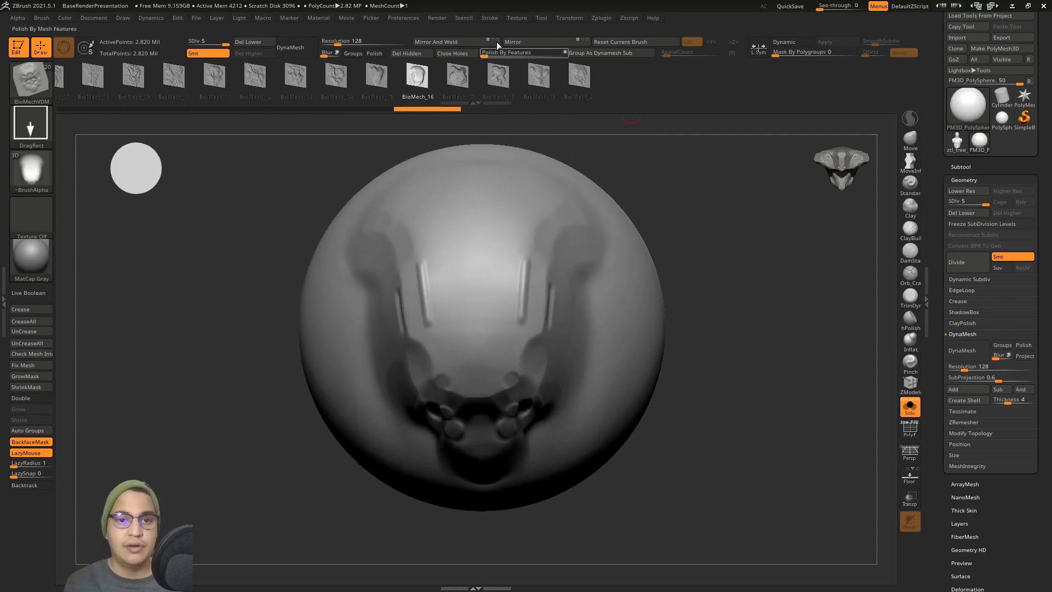
click(456, 43)
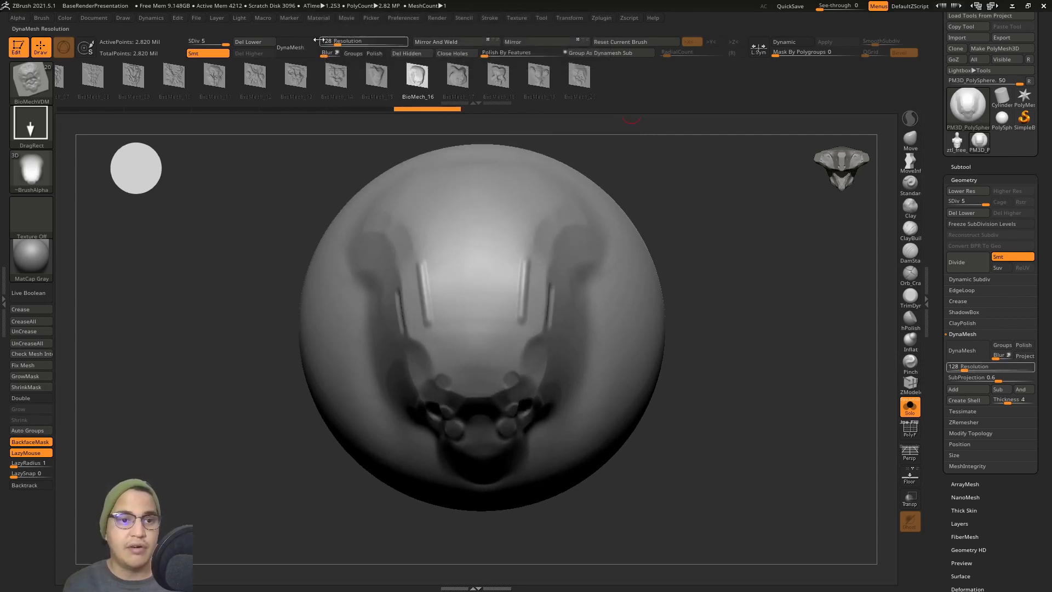
click(255, 41)
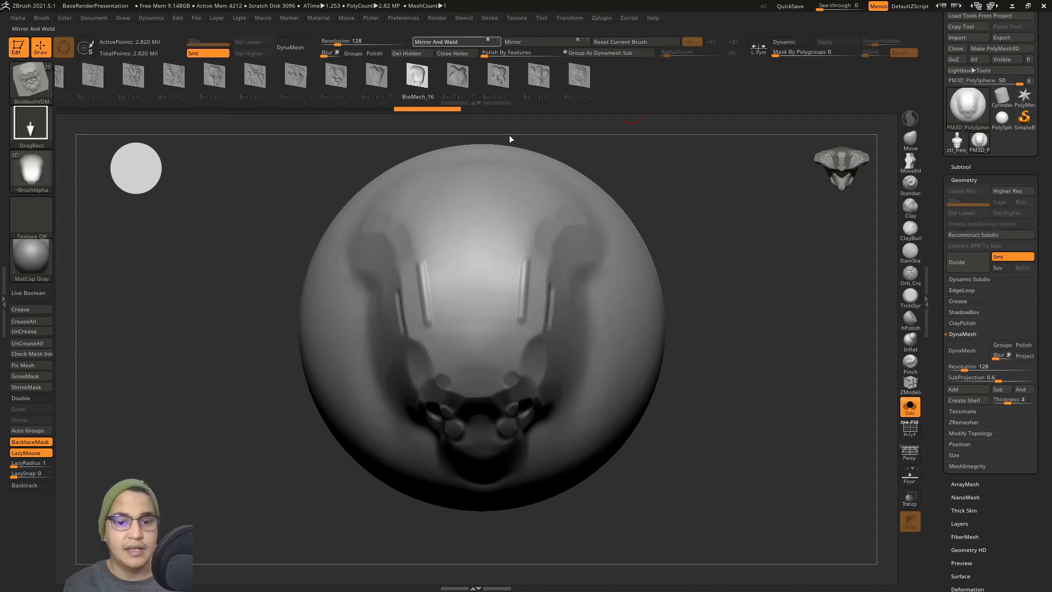
alt+right_drag(572, 281, 579, 261)
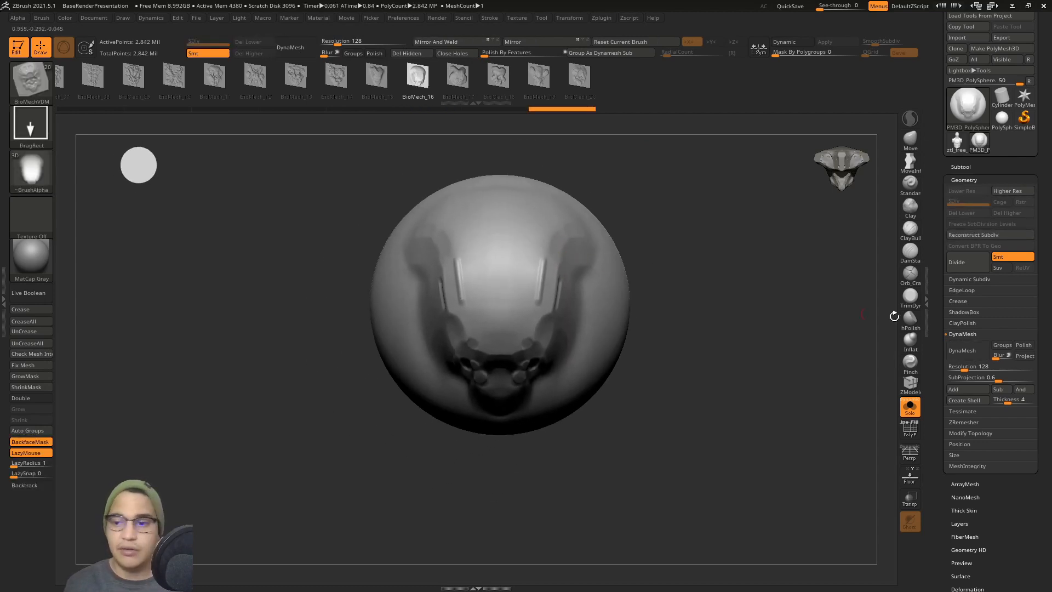
click(970, 433)
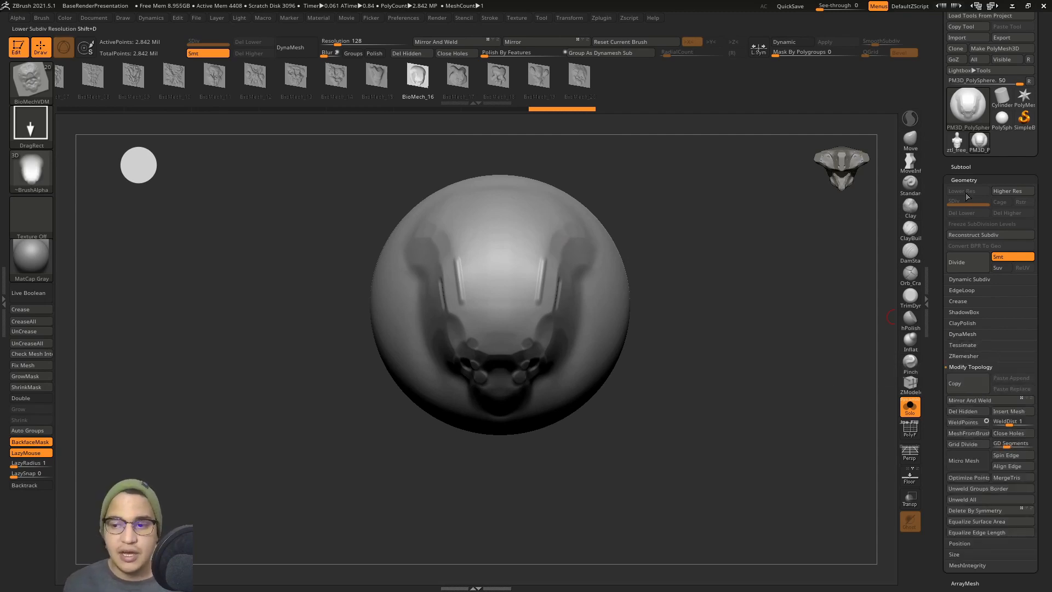
Clip one side of the sphere along the mask shape with a bent ClipCurve and mirror the cut to the other side
alt+right_drag(601, 291, 604, 327)
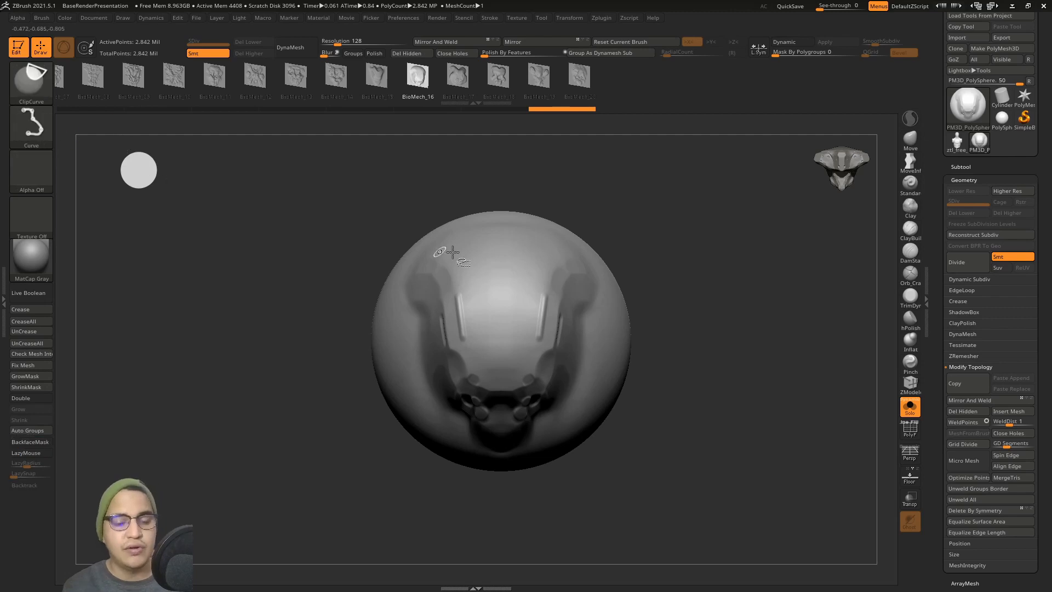
alt+right_drag(502, 277, 481, 253)
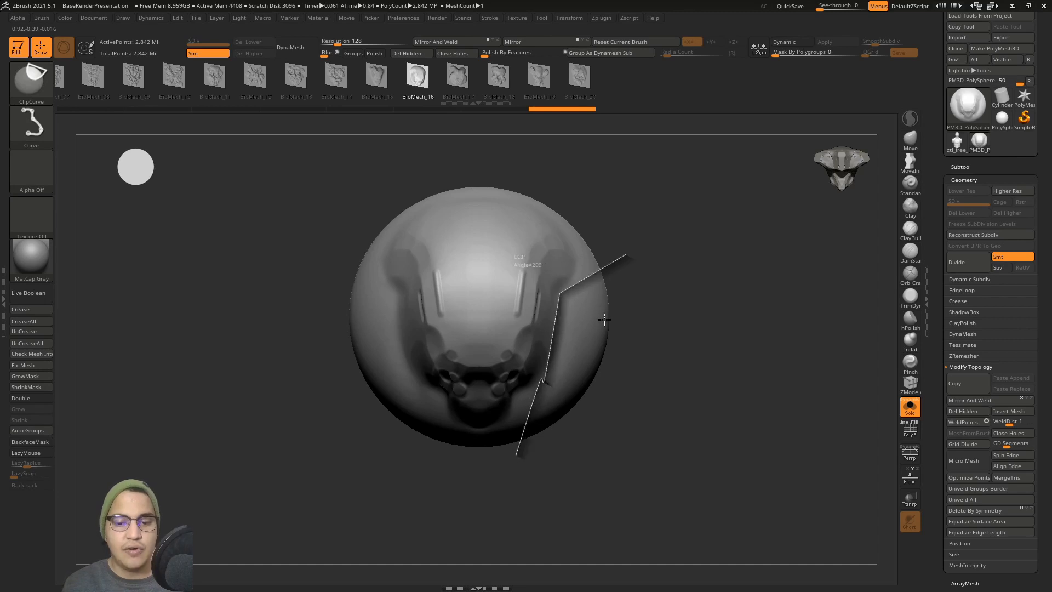
ctrl+shift+drag(610, 221, 670, 156)
click(517, 43)
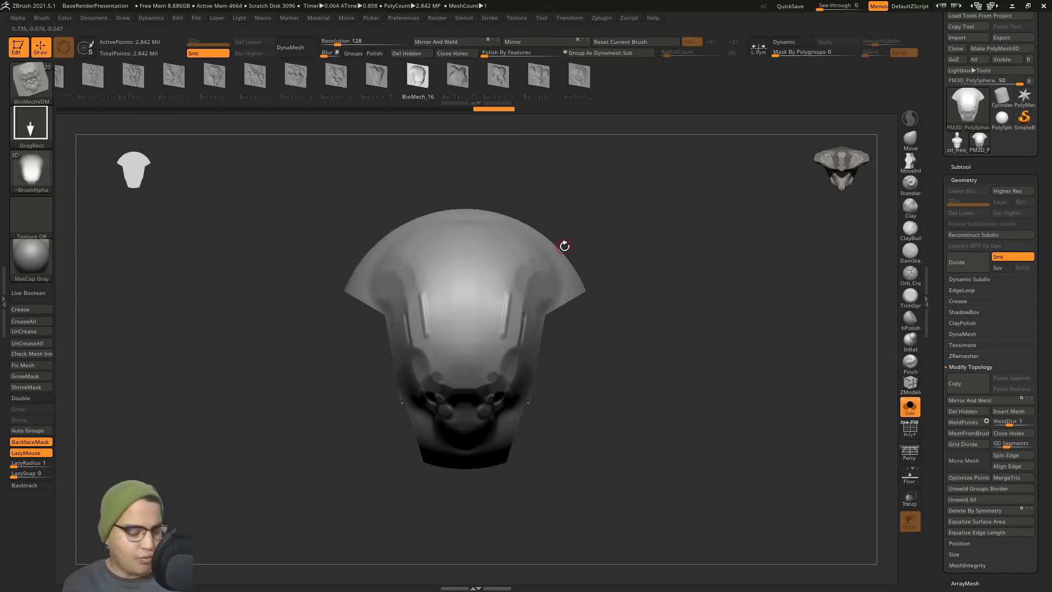
Clip the back of the head with a straight vertical cut and a bent cut that angles inward to the neck
drag(604, 232, 606, 234)
ctrl+shift+drag(580, 165, 579, 408)
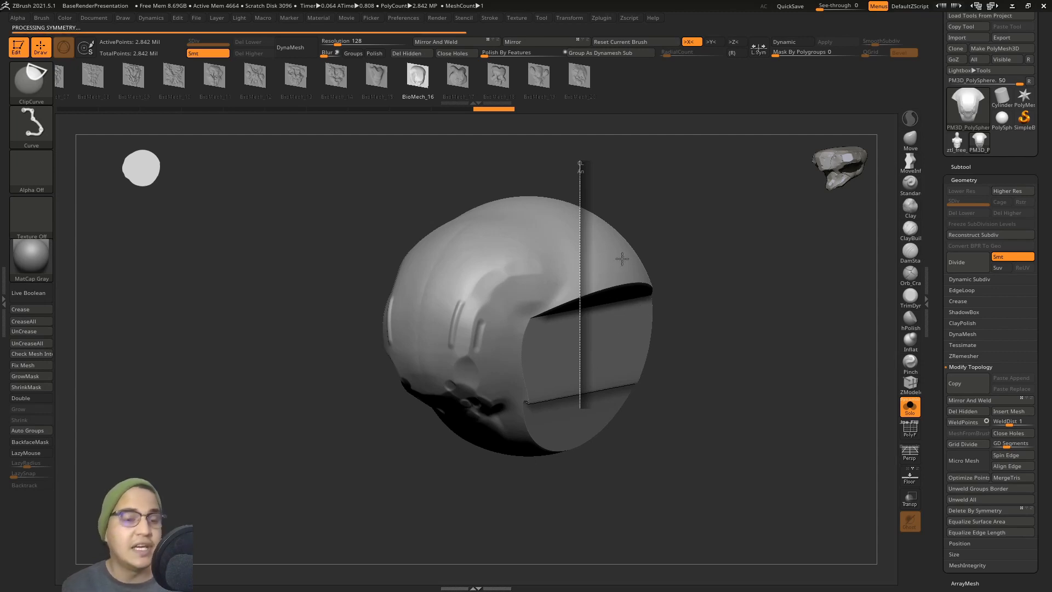
drag(646, 266, 550, 312)
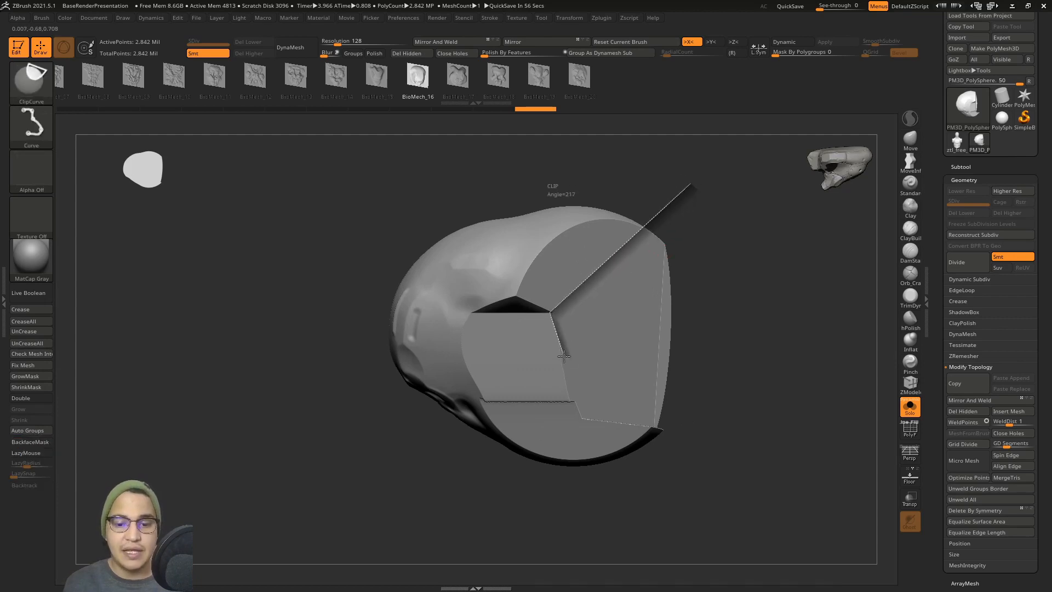
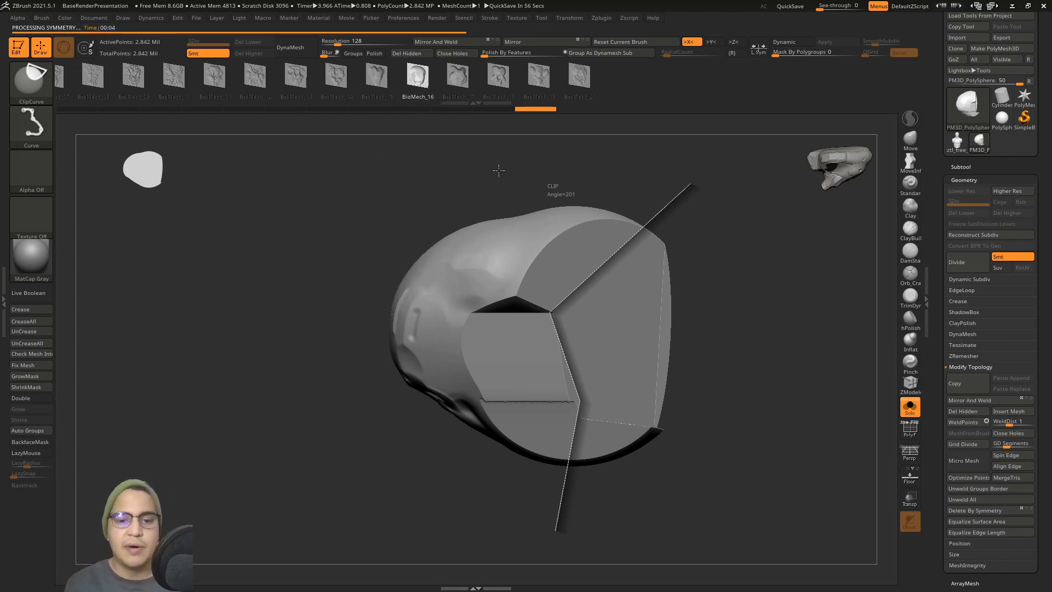
Remesh the clipped head with DynaMesh at resolution 864
click(910, 252)
mouse_move(618, 305)
shift+mouse_down()
mouse_move(669, 296)
mouse_move(528, 102)
shift+mouse_up()
drag(324, 56, 320, 55)
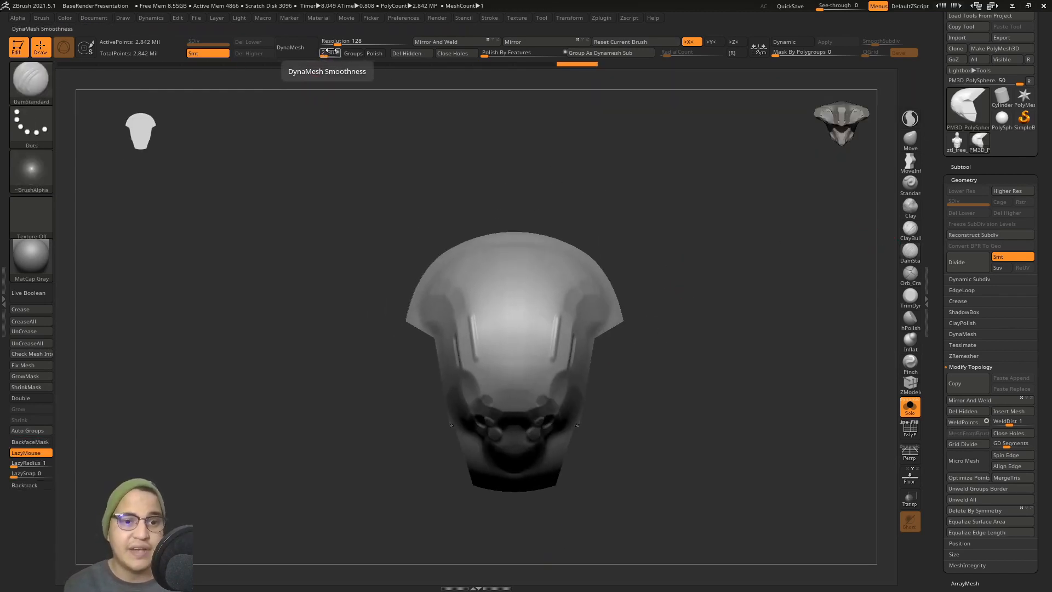
click(350, 42)
text(840)
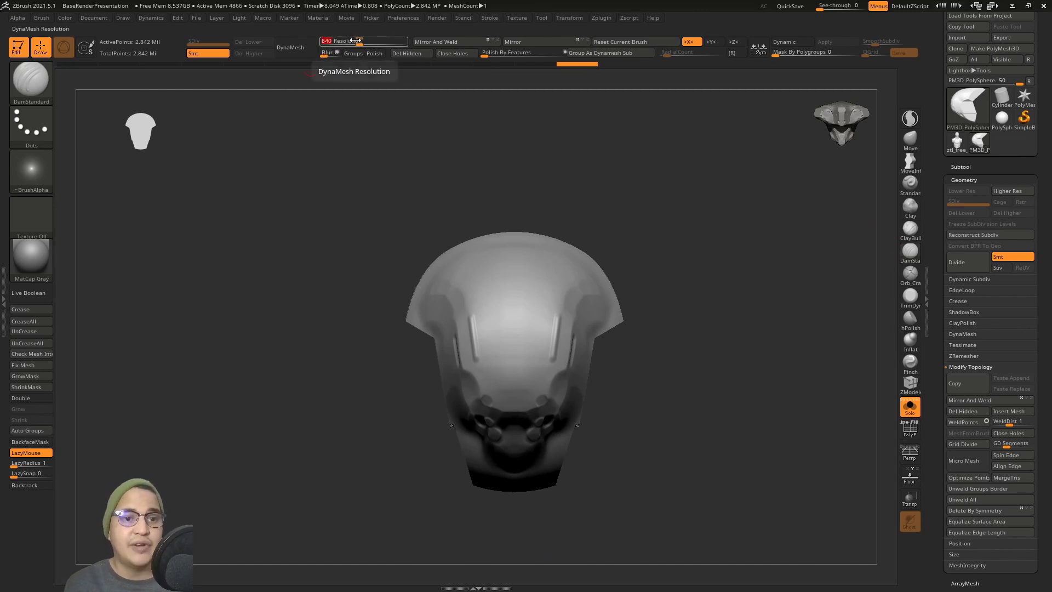
key(Return)
drag(362, 41, 370, 40)
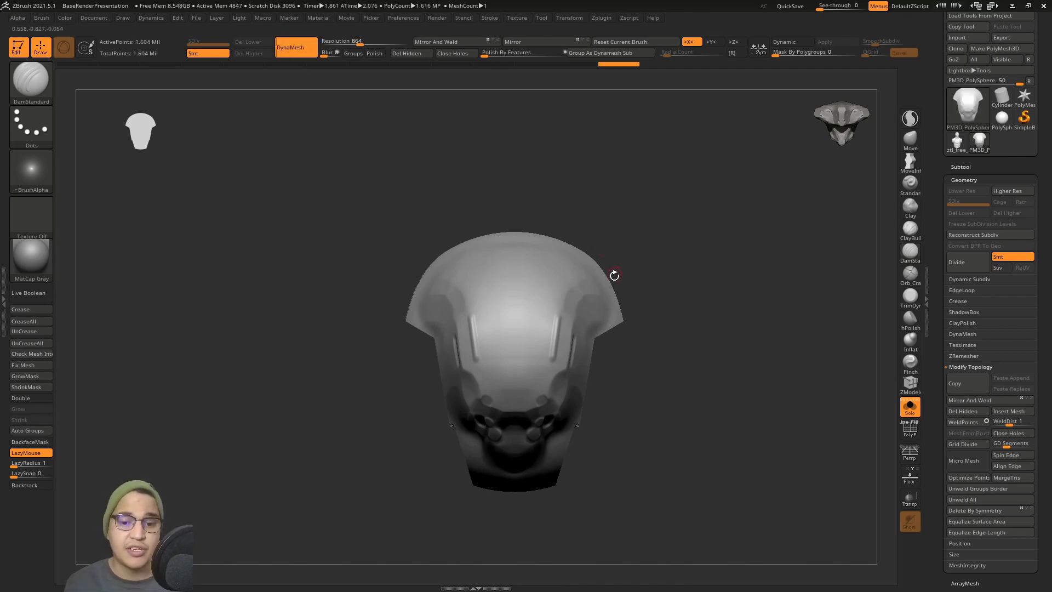
Build up rough clay strokes along the flat rear neck surface with the ClayBuildup brush
mouse_move(613, 272)
alt+mouse_down()
mouse_move(585, 267)
mouse_move(601, 296)
mouse_move(557, 321)
alt+mouse_up()
key(ctrl)
key(shift)
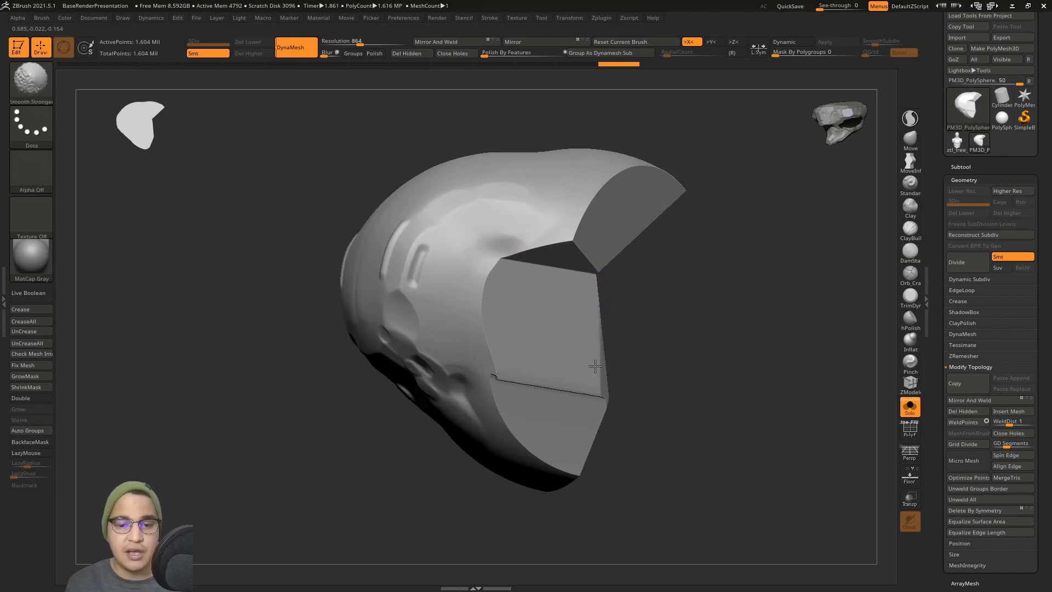
click(910, 229)
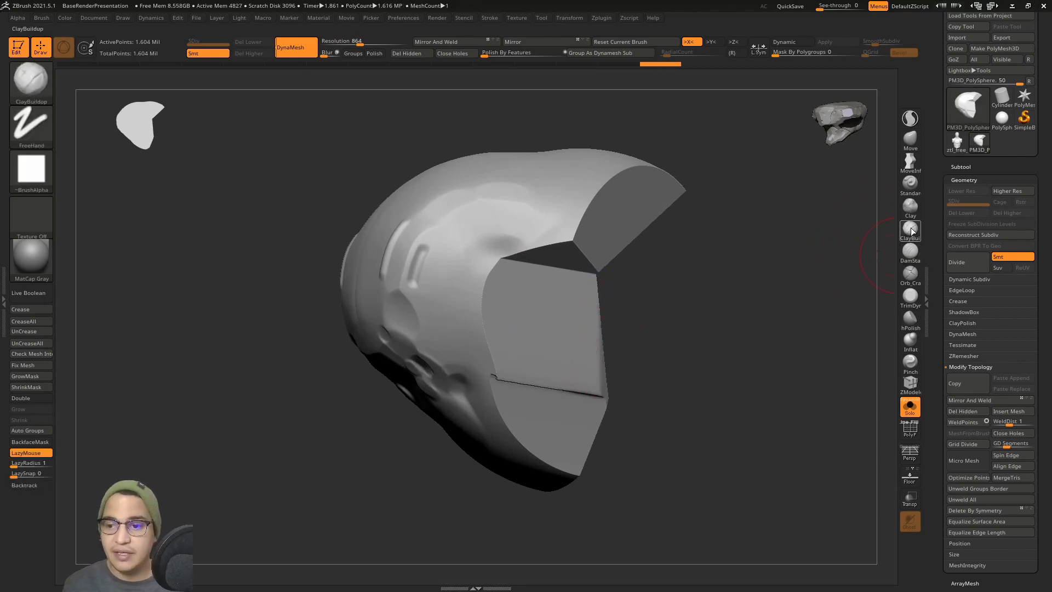
drag(585, 316, 600, 433)
right_drag(600, 433, 604, 286)
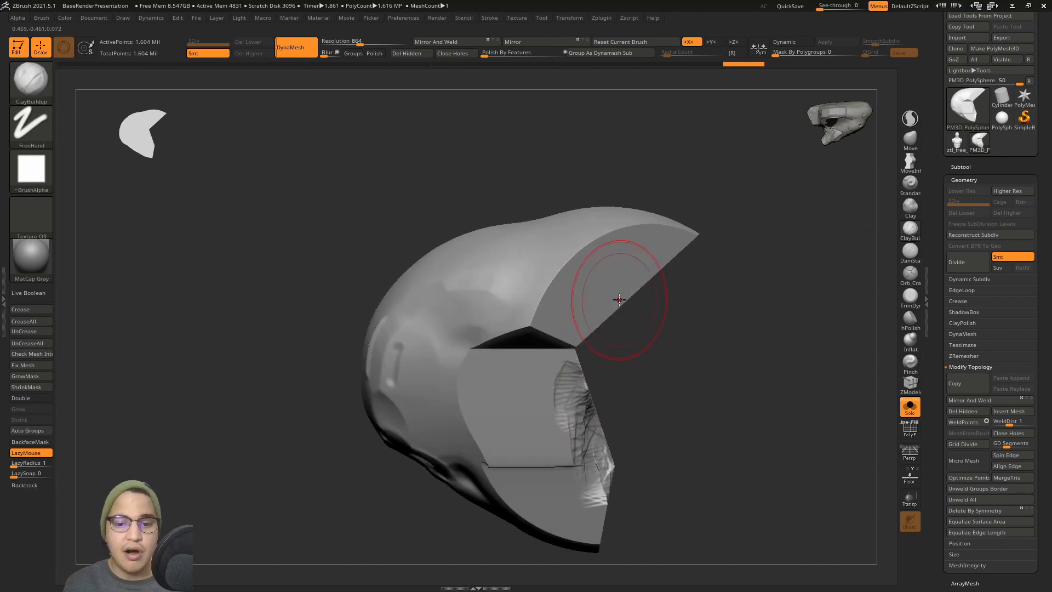
Set the smoothing brush to Smooth Stronger and soften the clipped edges at the back of the skull
key(b)
key(s)
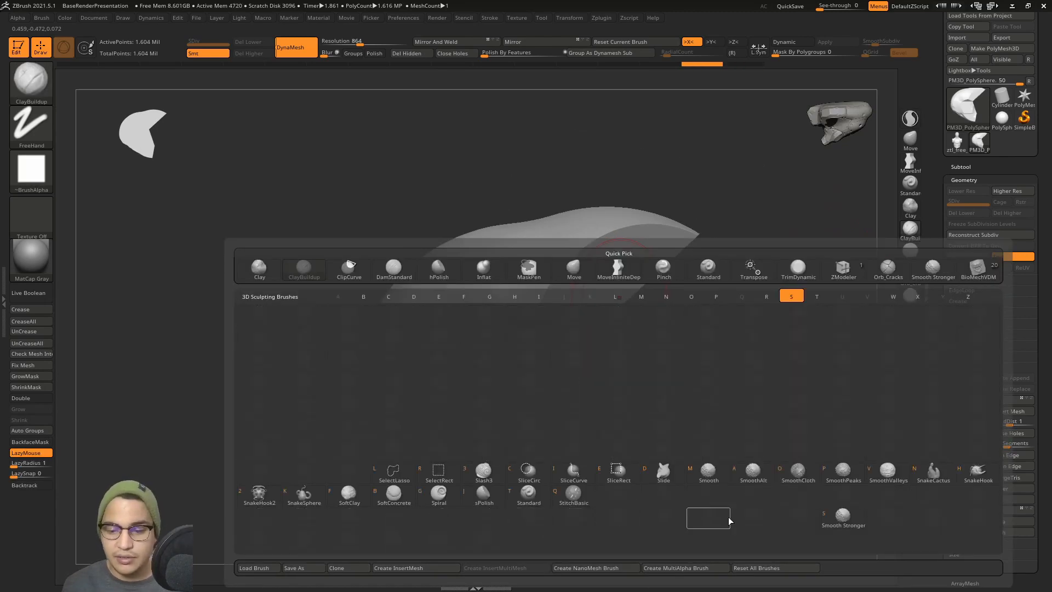
click(841, 518)
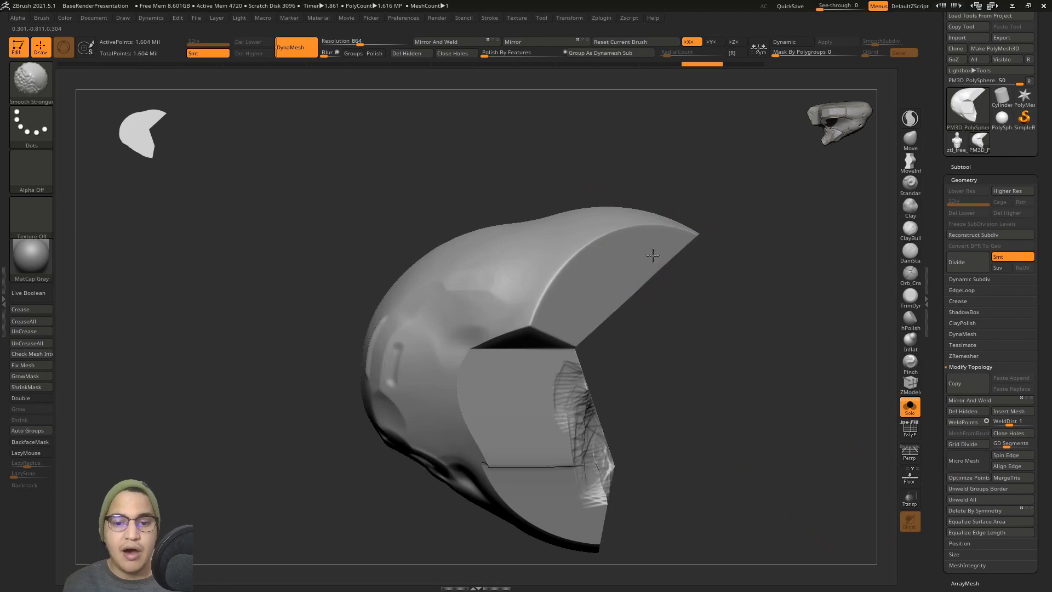
key(shift)
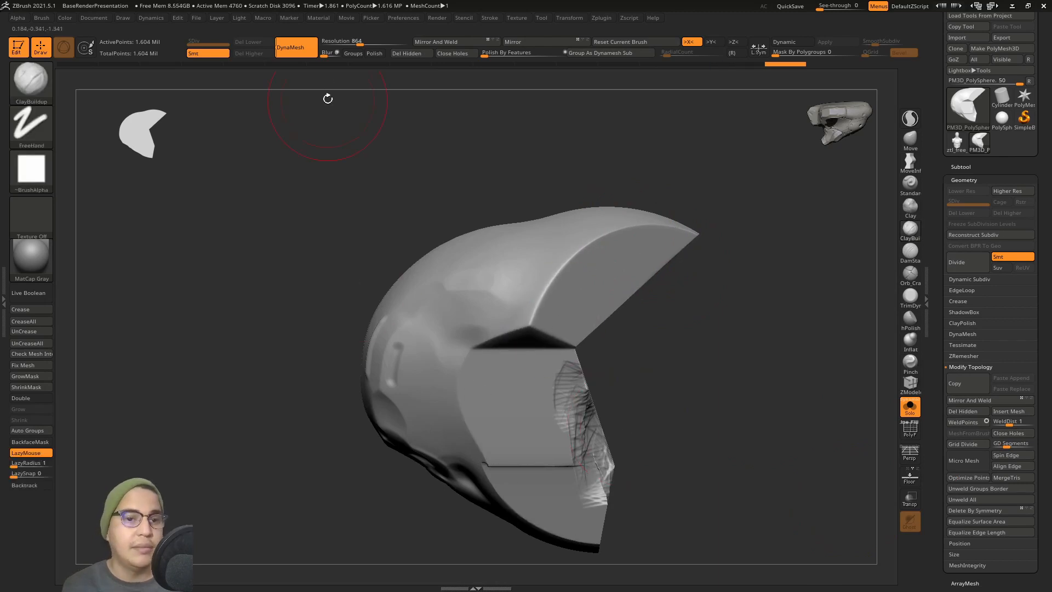
Lower the DynaMesh resolution to 504 and remesh the head
click(359, 42)
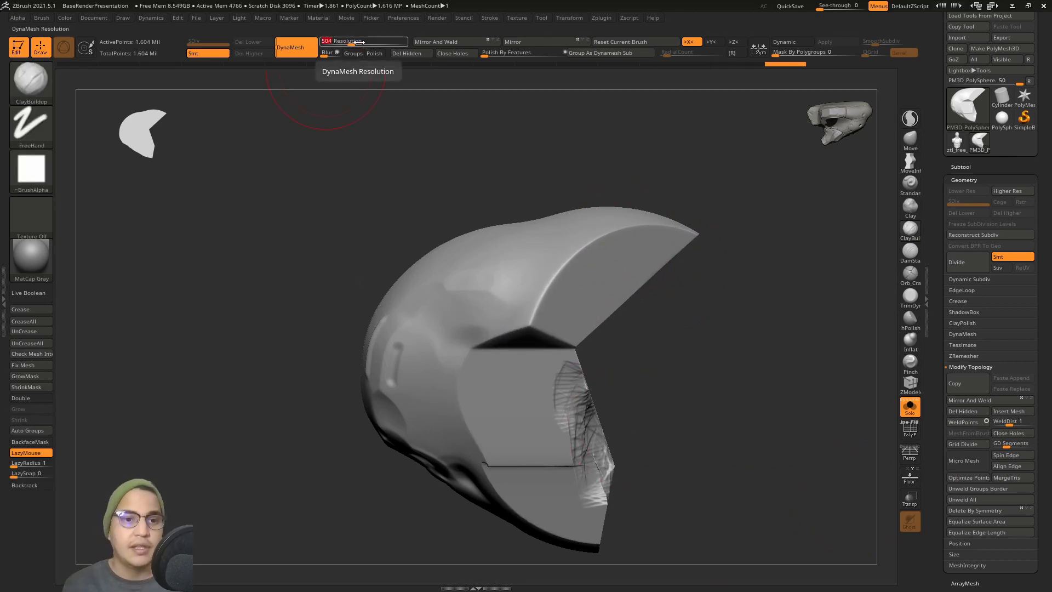
key(Return)
ctrl+drag(666, 173, 682, 178)
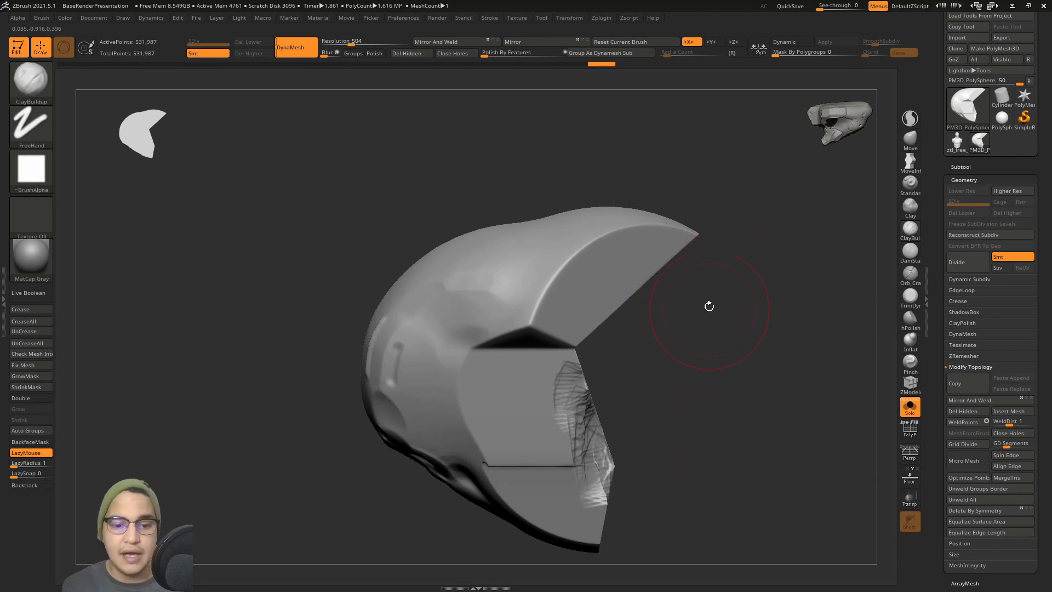
Smooth the sharp clipped edges around the skull, side panel and jaw, including the rough neck strokes
mouse_move(709, 306)
mouse_down()
mouse_move(594, 258)
mouse_move(552, 223)
mouse_up()
key(shift)
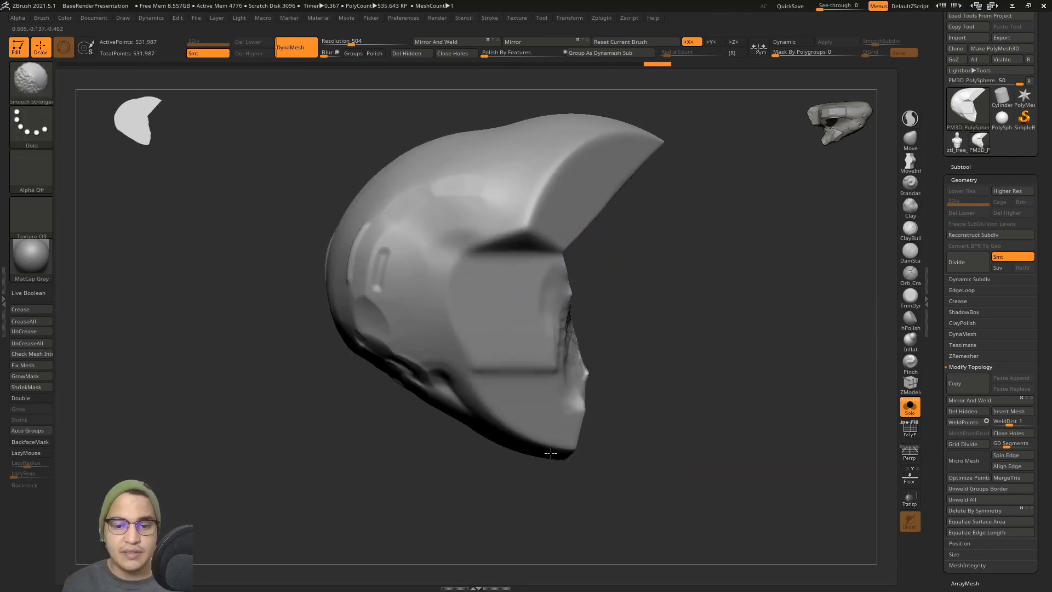
shift+drag(550, 453, 586, 344)
Mask everything except the lower jaw section and pull that section down with the gizmo to form a neck
drag(636, 373, 554, 375)
ctrl+drag(718, 322, 553, 427)
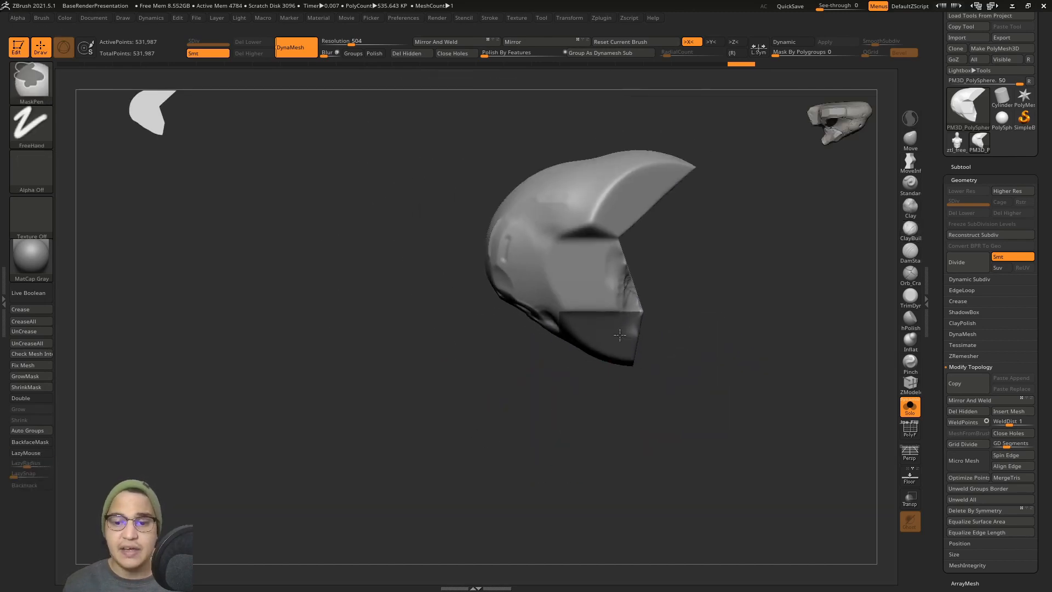
ctrl+click(681, 364)
key(w)
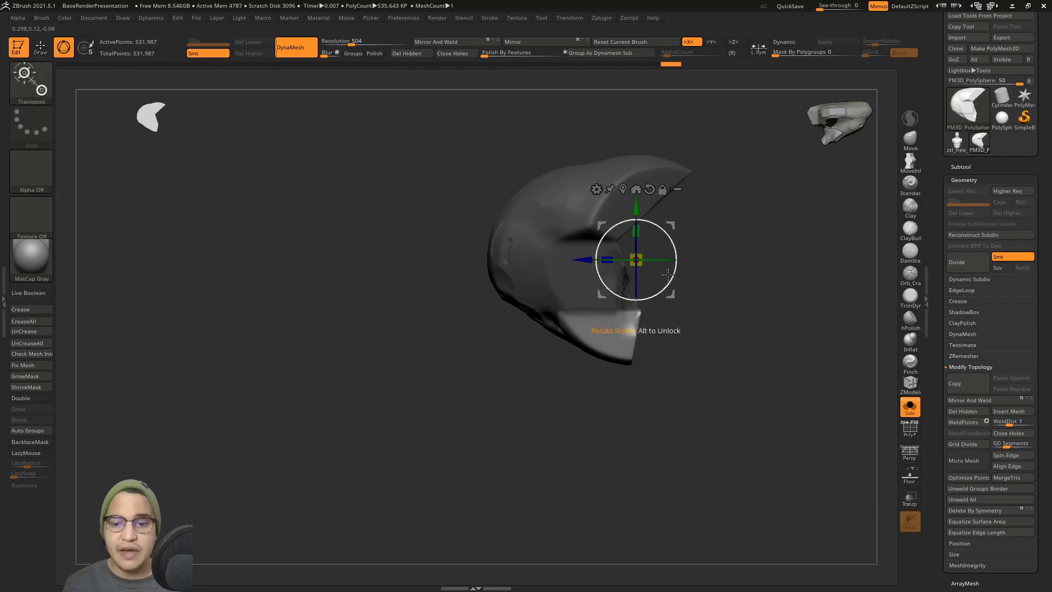
drag(675, 255, 675, 265)
drag(675, 227, 673, 284)
Narrow the pulled-down section along X, clear the mask and update the DynaMesh
shift+drag(772, 298, 669, 305)
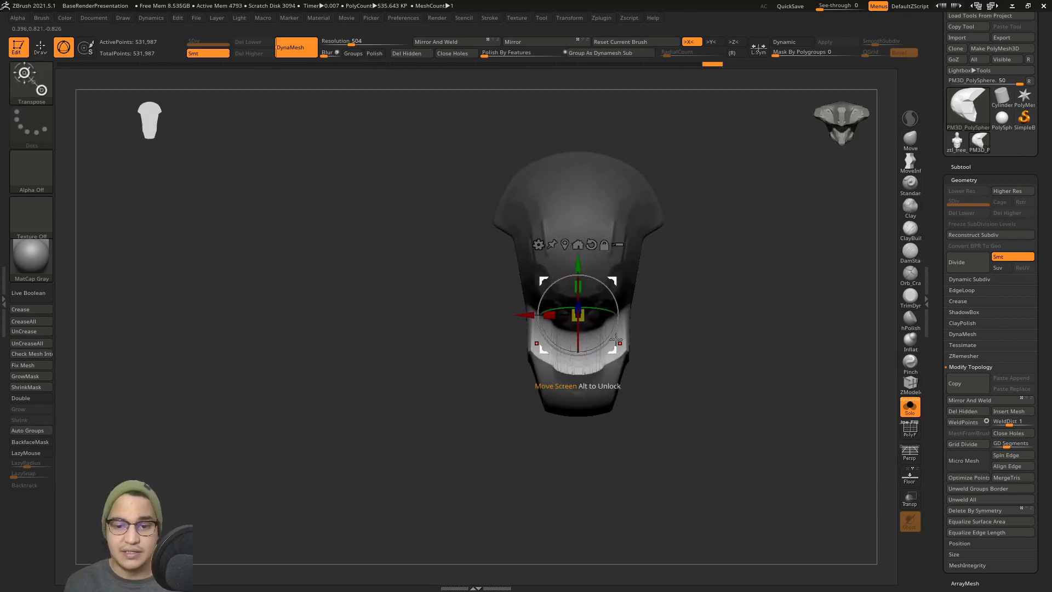
drag(549, 317, 561, 316)
key(q)
mouse_move(735, 359)
alt+mouse_down()
mouse_move(713, 319)
mouse_move(589, 344)
alt+mouse_up()
ctrl+drag(582, 399, 615, 431)
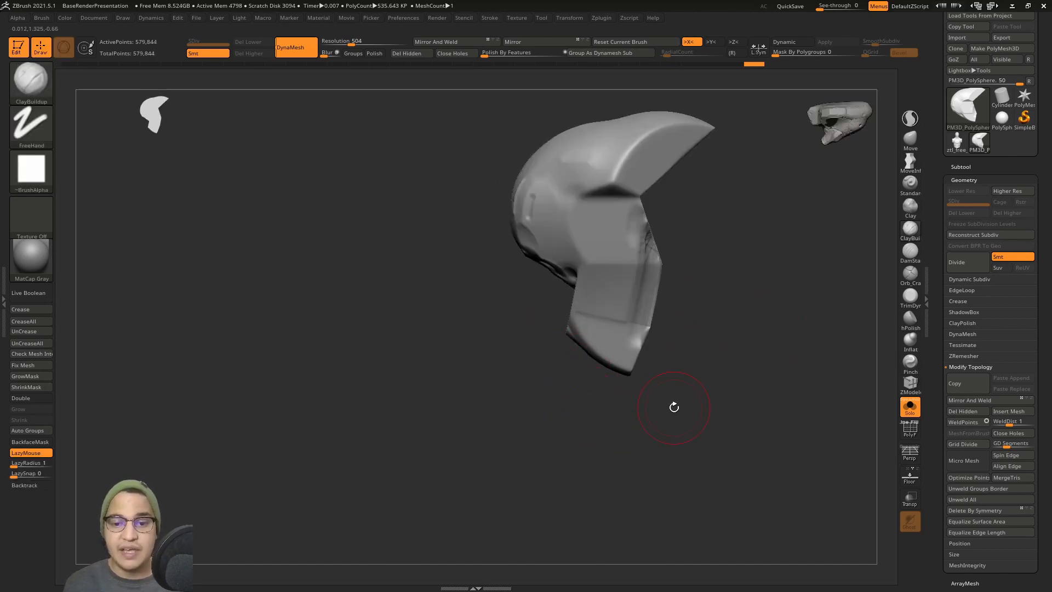
Inflate the lower end of the neck into a rough chest and shoulder mass with a larger Inflat brush and update the DynaMesh
click(904, 339)
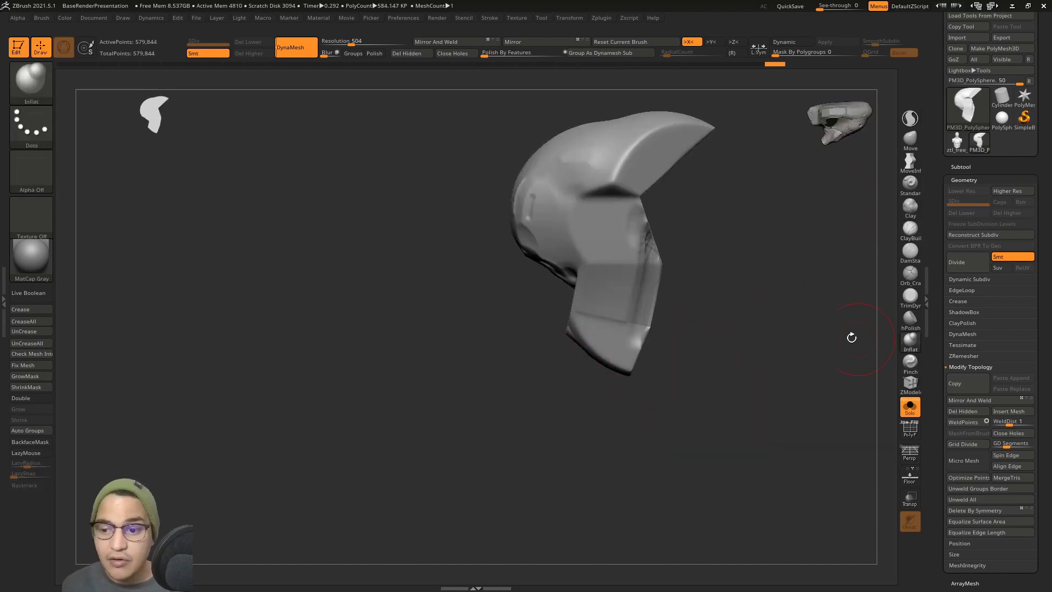
key(s)
drag(641, 335, 726, 346)
mouse_move(599, 334)
mouse_down()
mouse_move(615, 358)
mouse_move(620, 336)
mouse_move(607, 368)
mouse_move(633, 367)
mouse_up()
shift+drag(658, 329, 678, 376)
drag(647, 378, 592, 450)
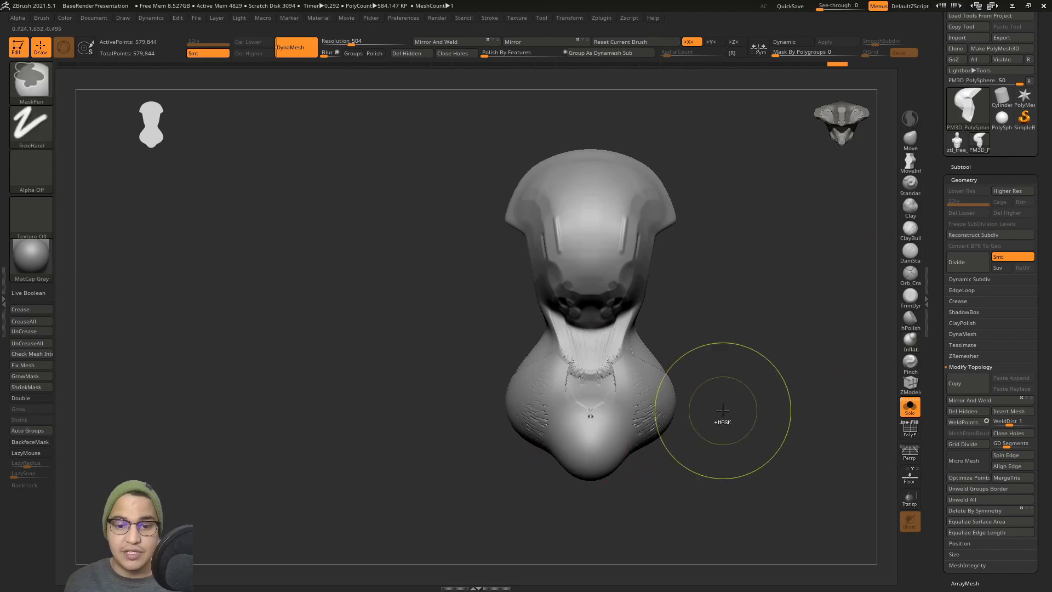
ctrl+drag(750, 414, 767, 440)
Inflate and smooth the shoulders outward below the neck and update the DynaMesh
alt+drag(684, 399, 638, 329)
drag(637, 329, 568, 337)
mouse_move(666, 312)
shift+mouse_down()
mouse_move(646, 345)
mouse_move(652, 329)
shift+mouse_up()
drag(597, 409, 674, 384)
mouse_move(680, 326)
shift+mouse_down()
mouse_move(680, 342)
mouse_move(692, 314)
shift+mouse_up()
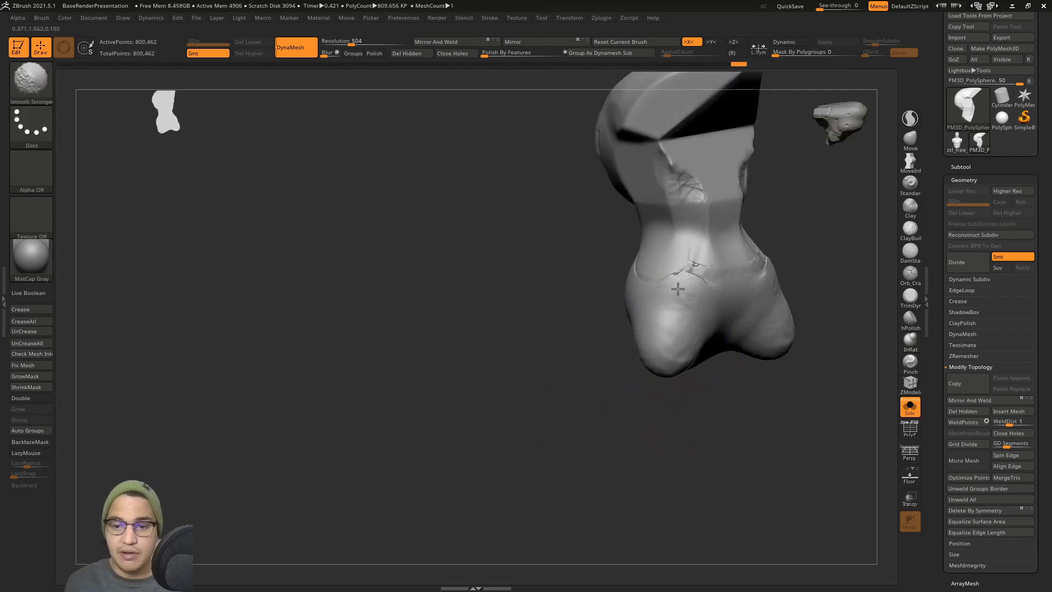
ctrl+drag(664, 438, 737, 457)
Inflate rounded volumes on the upper back below the neck and update the DynaMesh
drag(688, 277, 686, 275)
ctrl+drag(691, 419, 732, 434)
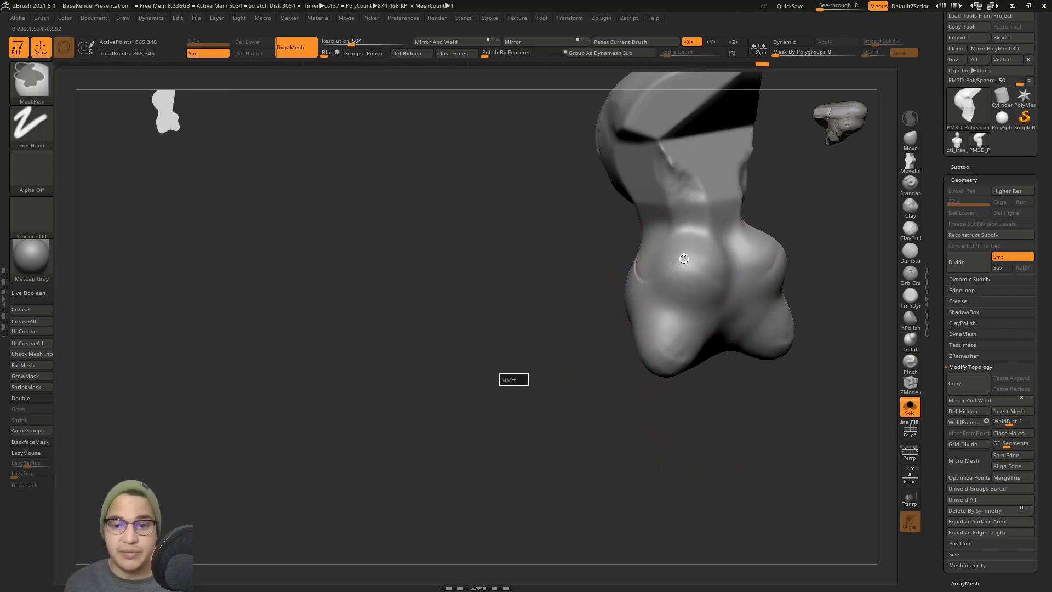
mouse_move(514, 379)
mouse_down()
mouse_move(731, 305)
mouse_move(648, 322)
mouse_up()
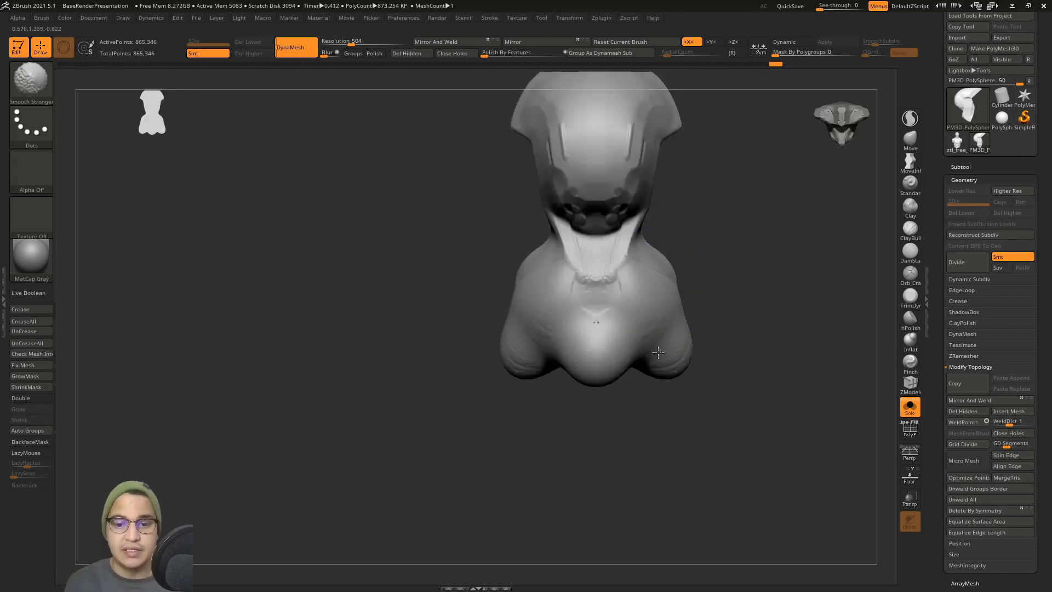
Pull both shoulders outward and shape the slope between neck and shoulders with the Move brush
mouse_move(691, 406)
mouse_down()
mouse_move(835, 336)
mouse_move(712, 261)
mouse_move(711, 234)
mouse_up()
alt+drag(717, 329, 562, 188)
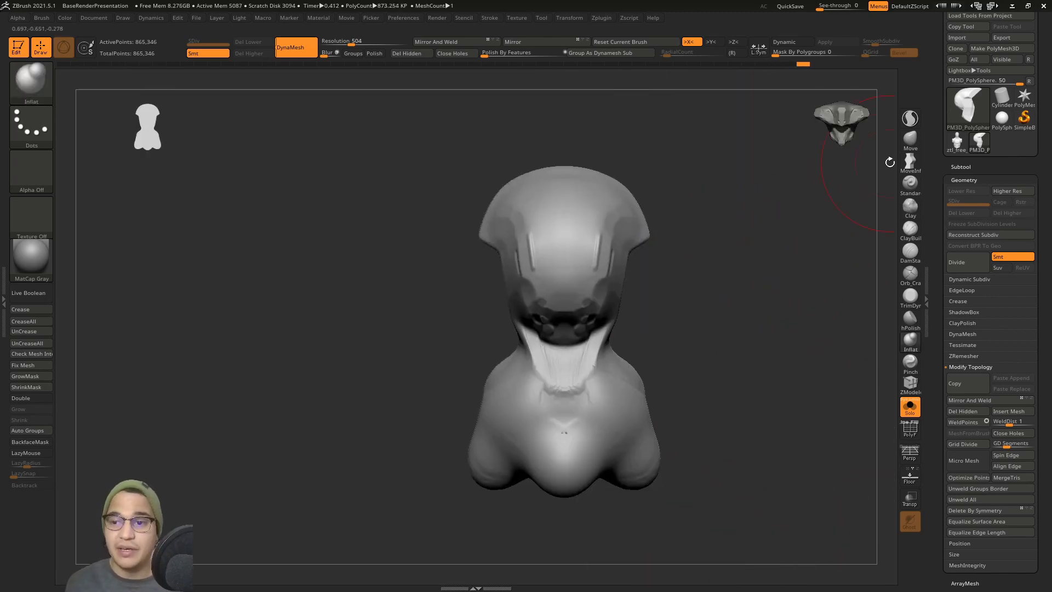
click(910, 141)
alt+drag(855, 169, 842, 125)
drag(624, 332, 712, 342)
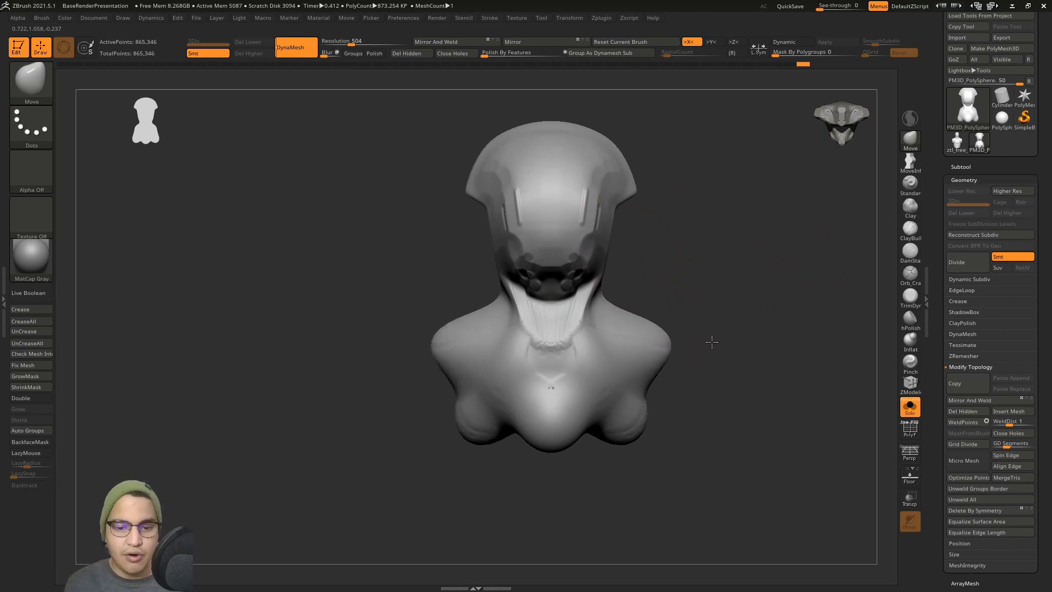
drag(619, 312, 573, 379)
Pull the face of the helmet-like head forward in side view with the Move and MoveInfiniteDepth brushes
mouse_move(704, 384)
mouse_down()
mouse_move(543, 372)
mouse_move(609, 335)
mouse_up()
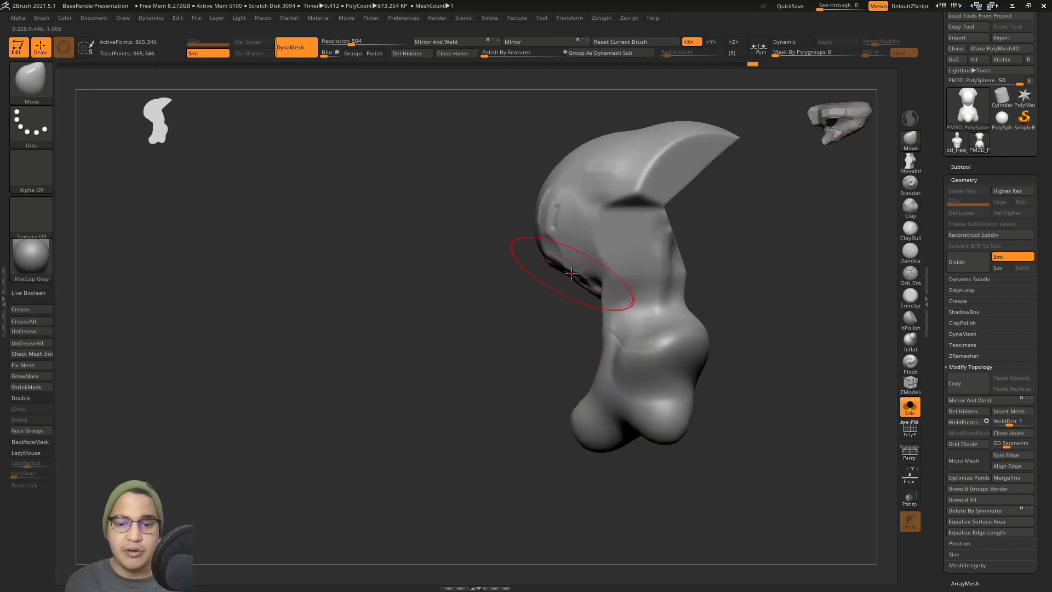
mouse_move(567, 276)
mouse_down()
mouse_move(541, 273)
mouse_move(533, 231)
mouse_up()
click(918, 174)
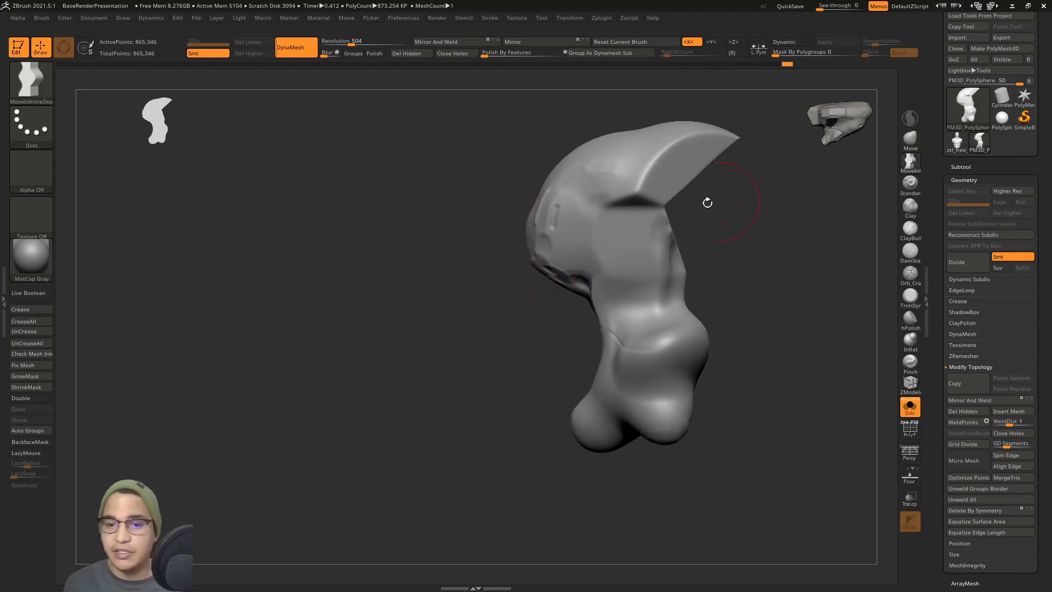
key(s)
drag(582, 201, 591, 201)
drag(510, 203, 526, 202)
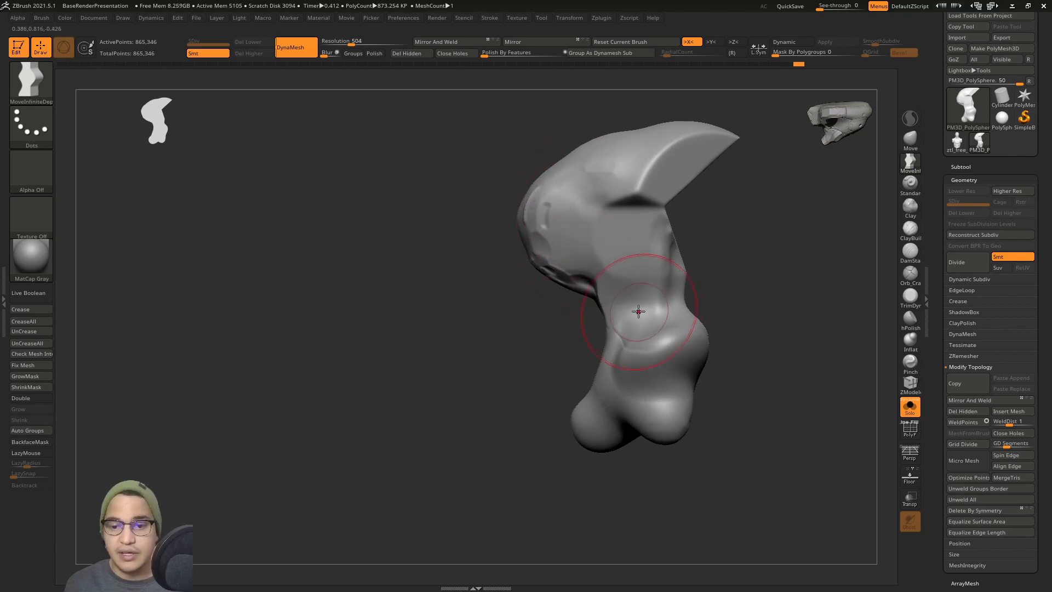
Reshape and narrow the neck with MoveInfiniteDepth, and smooth the folds where it meets the chest
key(s)
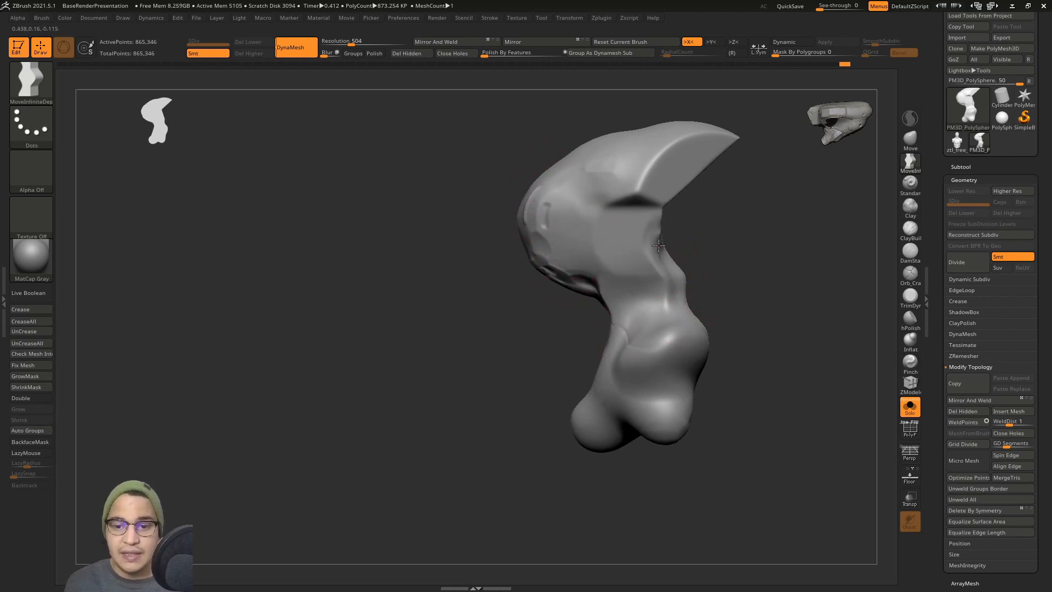
drag(673, 279, 665, 283)
right_drag(631, 302, 670, 319)
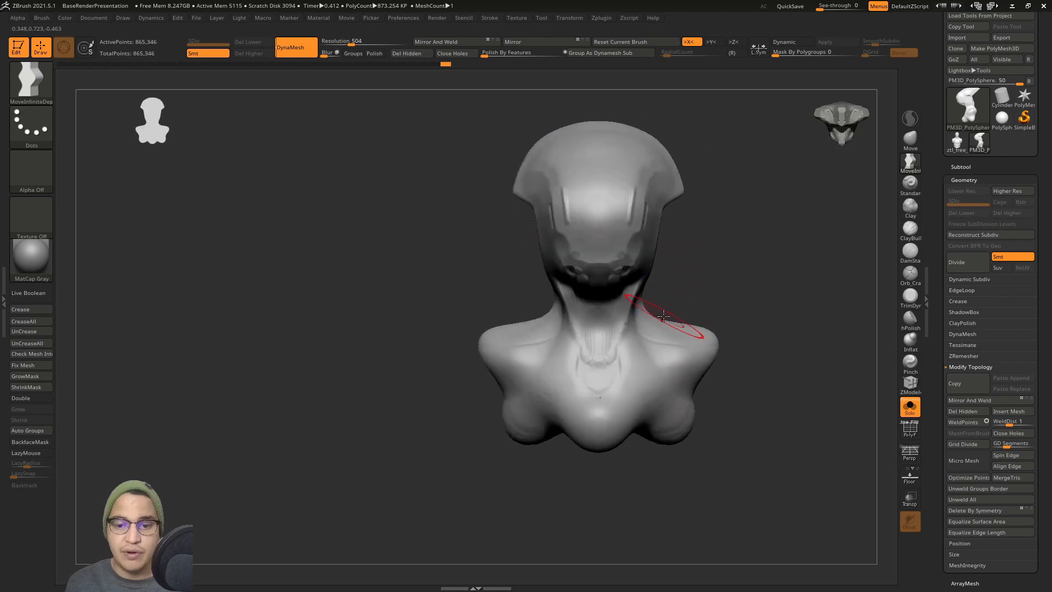
drag(649, 305, 630, 311)
shift+drag(628, 318, 601, 350)
alt+right_drag(608, 351, 596, 289)
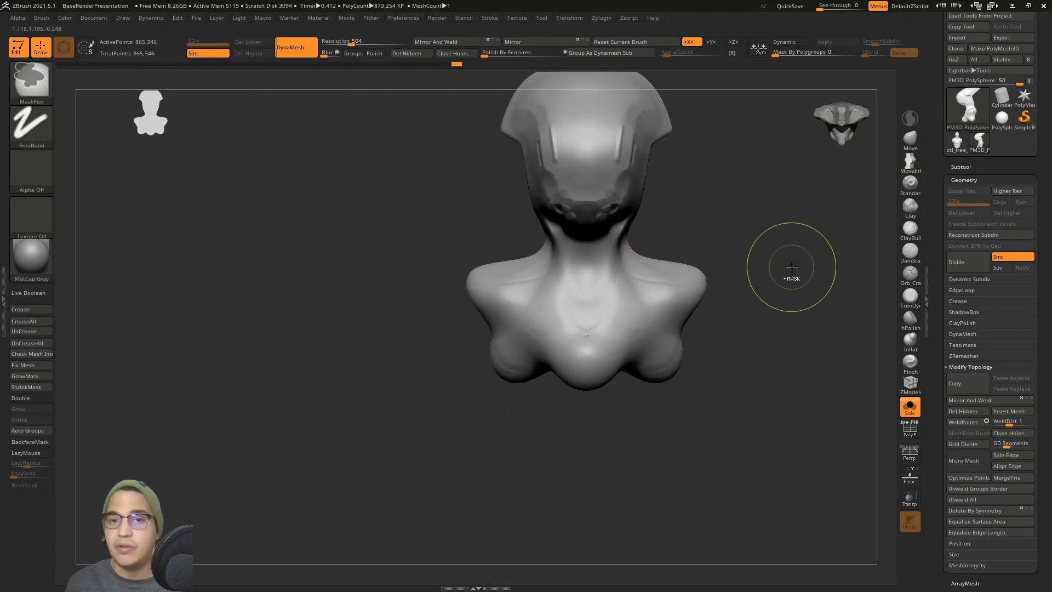
Push the lower side lobes of the chest inward, and mirror and weld the updated mesh
ctrl+drag(792, 268, 806, 290)
drag(664, 368, 646, 337)
click(455, 43)
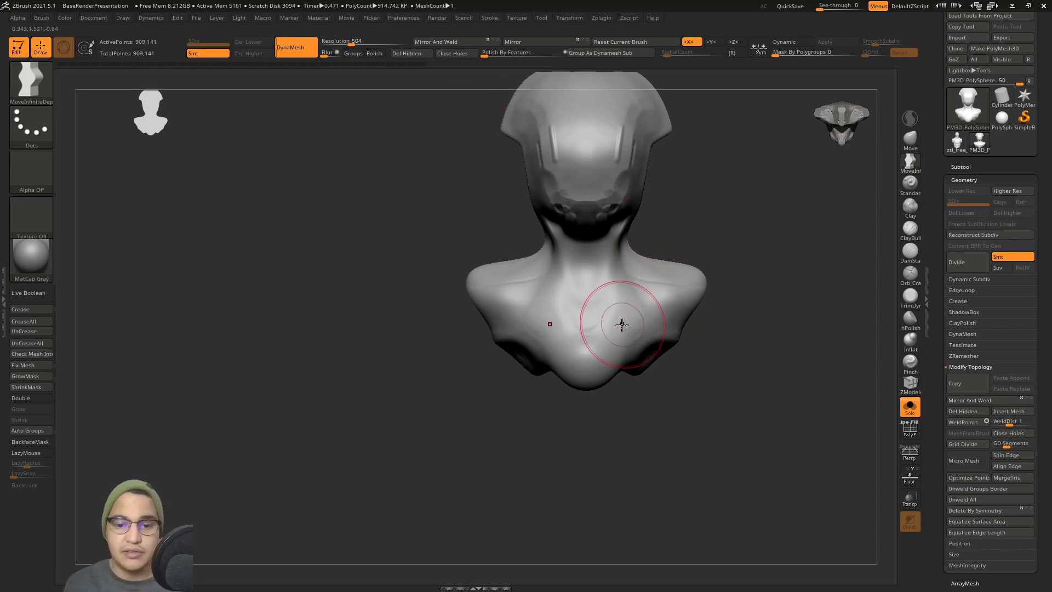
Clip the front of the lower chest into a flat plane and update the DynaMesh
mouse_move(638, 309)
right_down()
mouse_move(678, 344)
mouse_move(618, 348)
mouse_move(655, 387)
right_up()
ctrl+shift+drag(668, 424, 583, 276)
right_drag(606, 330, 657, 329)
ctrl+drag(715, 420, 761, 427)
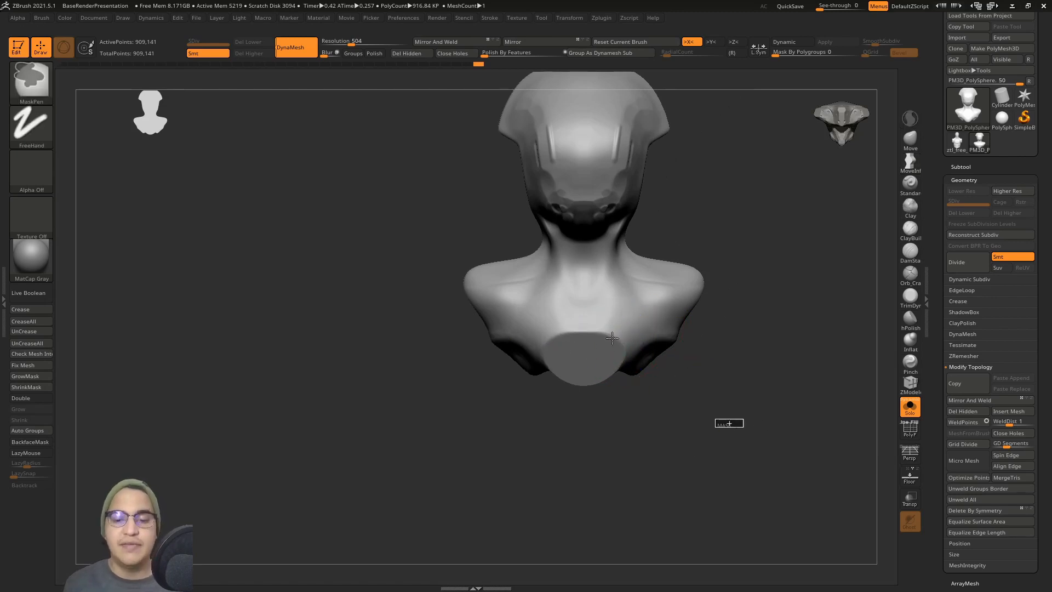
shift+drag(660, 330, 681, 323)
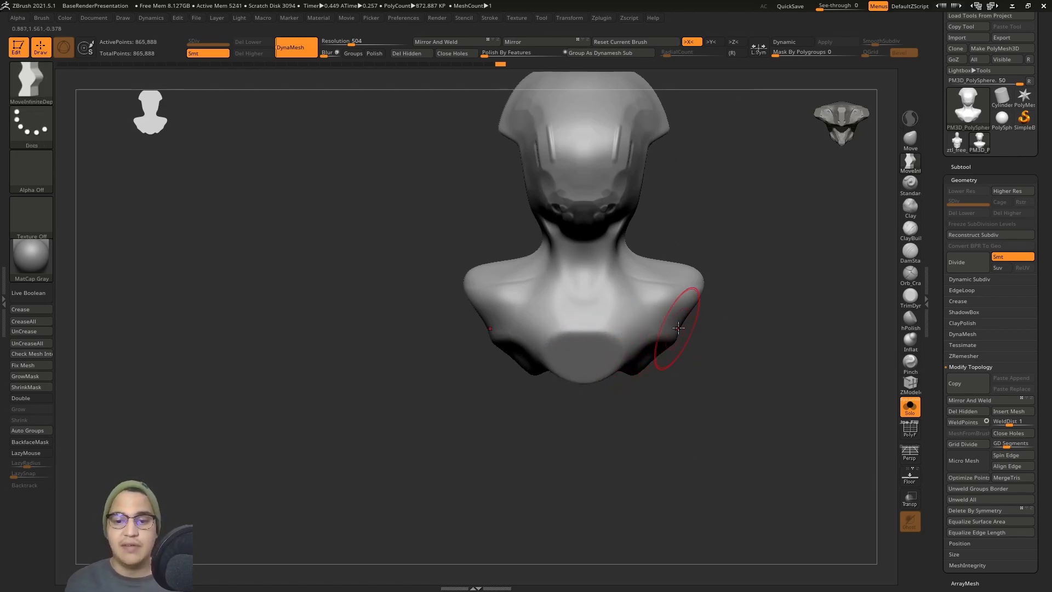
Clip away the undersides of the shoulders and the sides of the lower torso with a bent ClipCurve
mouse_move(736, 299)
ctrl+shift+mouse_down()
mouse_move(673, 308)
mouse_move(585, 428)
ctrl+shift+mouse_up()
key(alt)
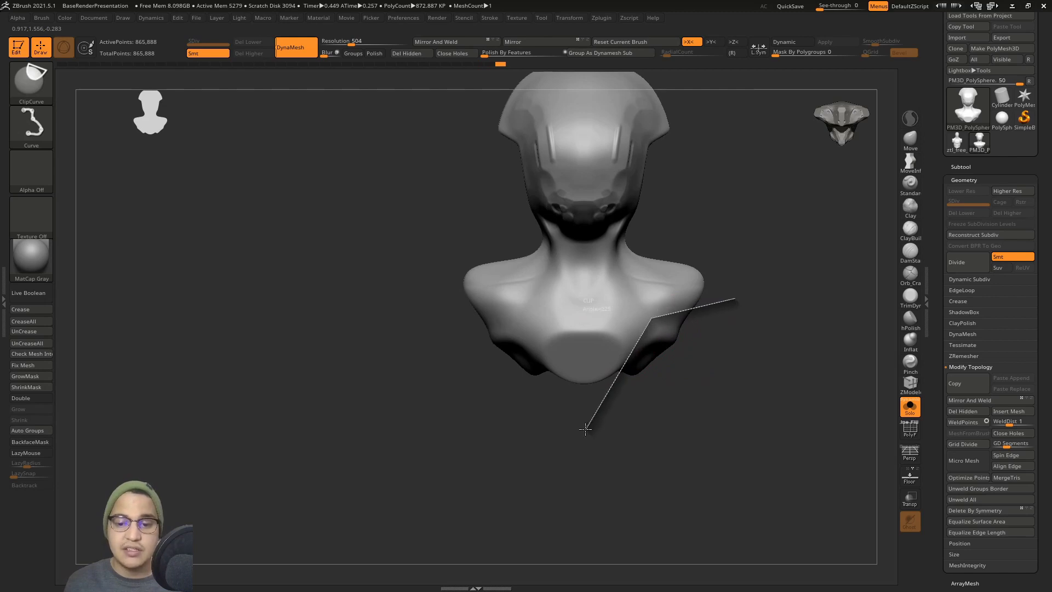
drag(646, 355, 630, 360)
mouse_move(656, 396)
ctrl+shift+mouse_down()
mouse_move(578, 323)
mouse_move(603, 290)
ctrl+shift+mouse_up()
key(space)
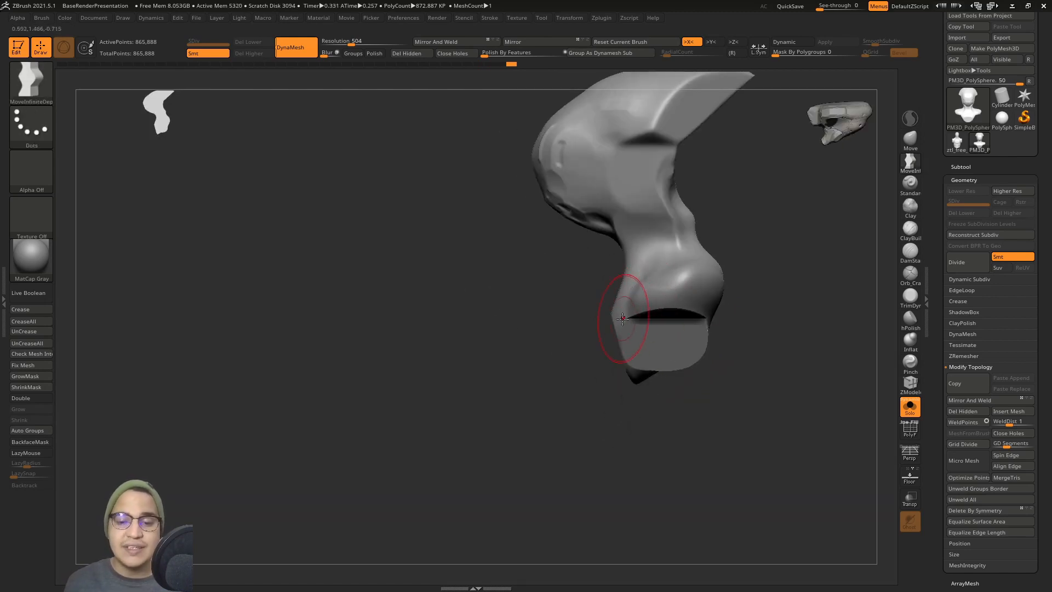
Clip the bottom of the torso diagonally in side view with a straight ClipCurve
mouse_move(742, 339)
ctrl+shift+mouse_down()
mouse_move(685, 350)
mouse_move(504, 456)
mouse_move(527, 420)
ctrl+shift+mouse_up()
key(space)
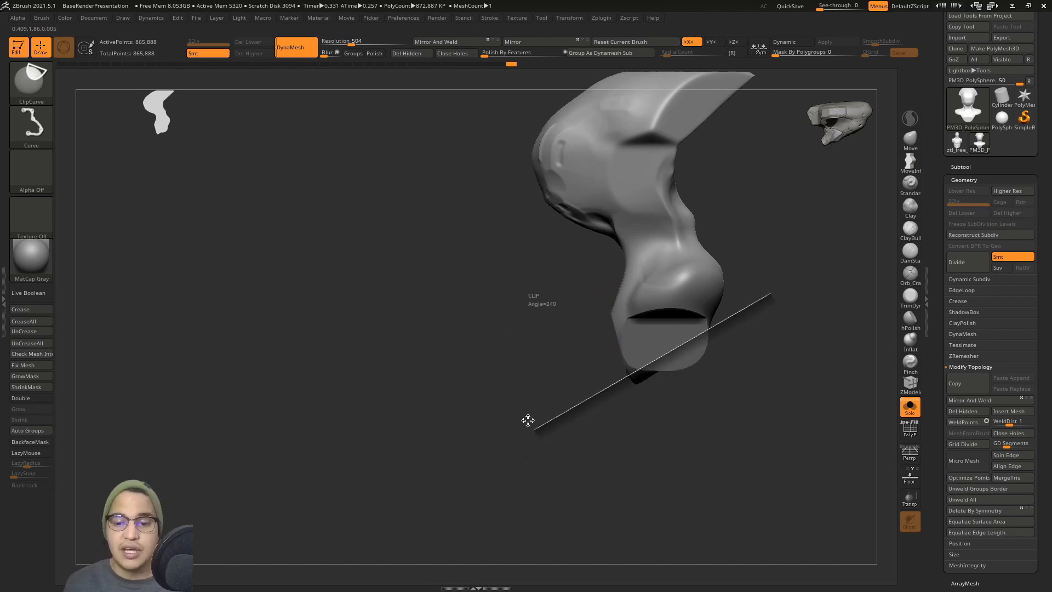
mouse_move(671, 371)
ctrl+shift+mouse_down()
mouse_move(686, 387)
mouse_move(662, 335)
ctrl+shift+mouse_up()
mouse_move(653, 251)
alt+mouse_down()
mouse_move(677, 291)
mouse_move(570, 302)
mouse_move(566, 331)
alt+mouse_up()
mouse_move(565, 246)
alt+mouse_down()
mouse_move(623, 280)
mouse_move(594, 318)
alt+mouse_up()
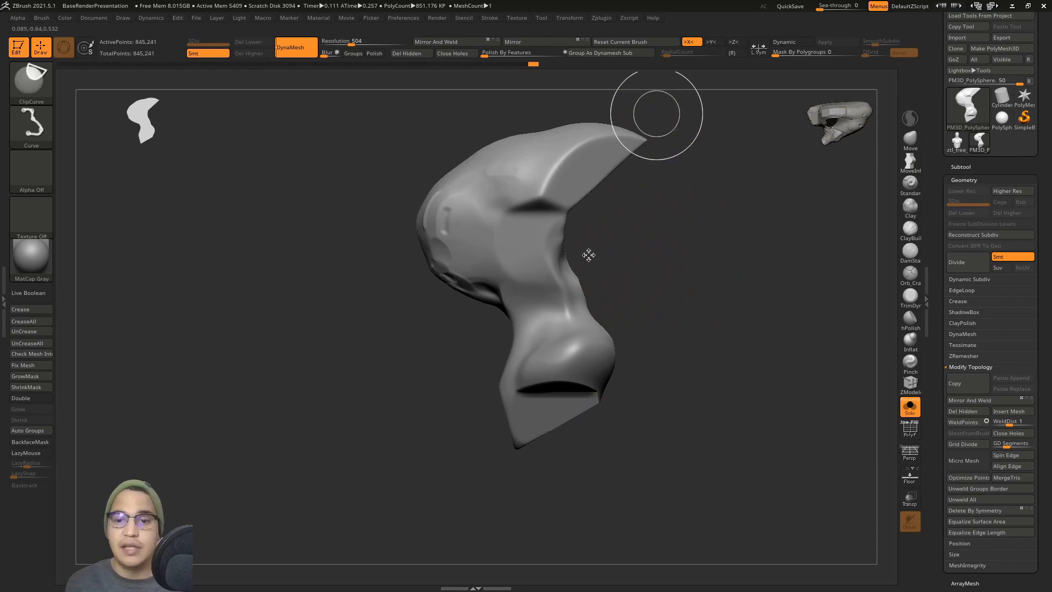
Clip off the pointed rear tip of the head crest in side view
alt+drag(656, 176, 623, 244)
ctrl+shift+drag(625, 159, 580, 295)
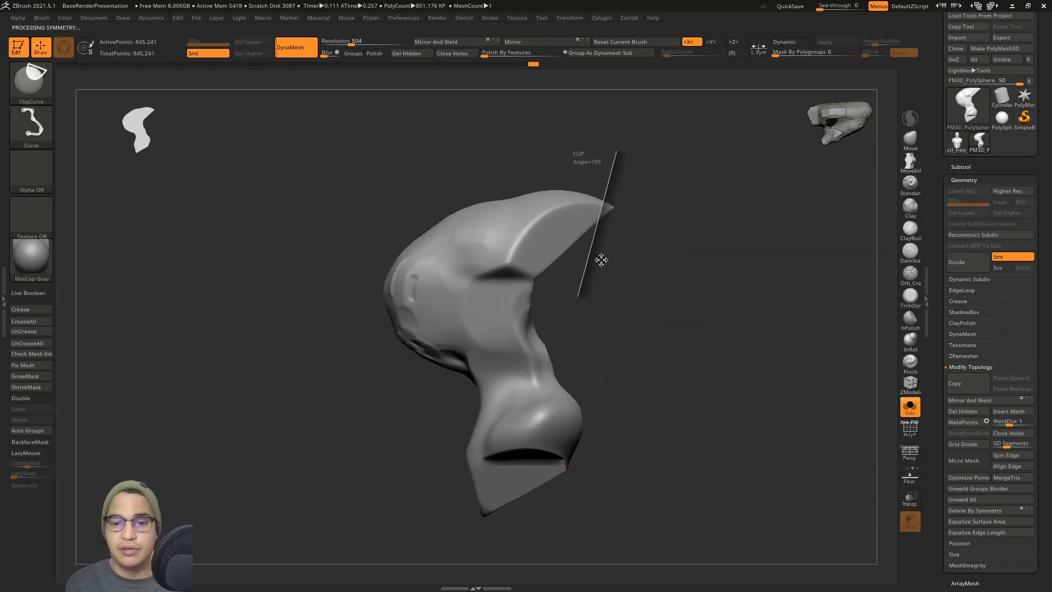
shift+drag(598, 259, 643, 268)
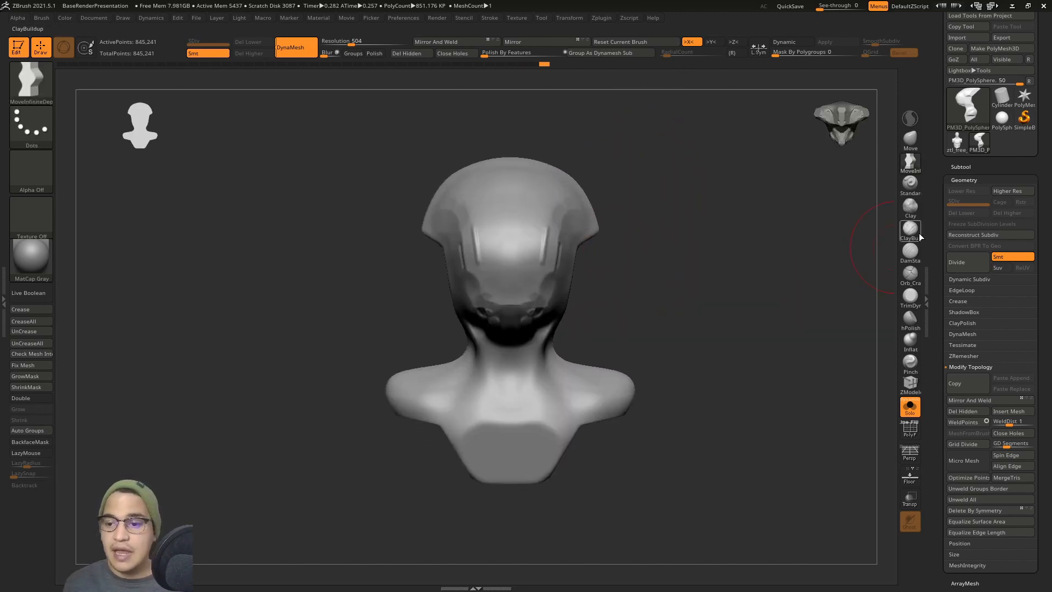
Carve a stepped panel line along the side of the head from the crest to the jaw with DamStandard
click(913, 261)
right_drag(712, 290, 580, 247)
ctrl+right_drag(581, 247, 564, 275)
key(s)
drag(563, 275, 551, 280)
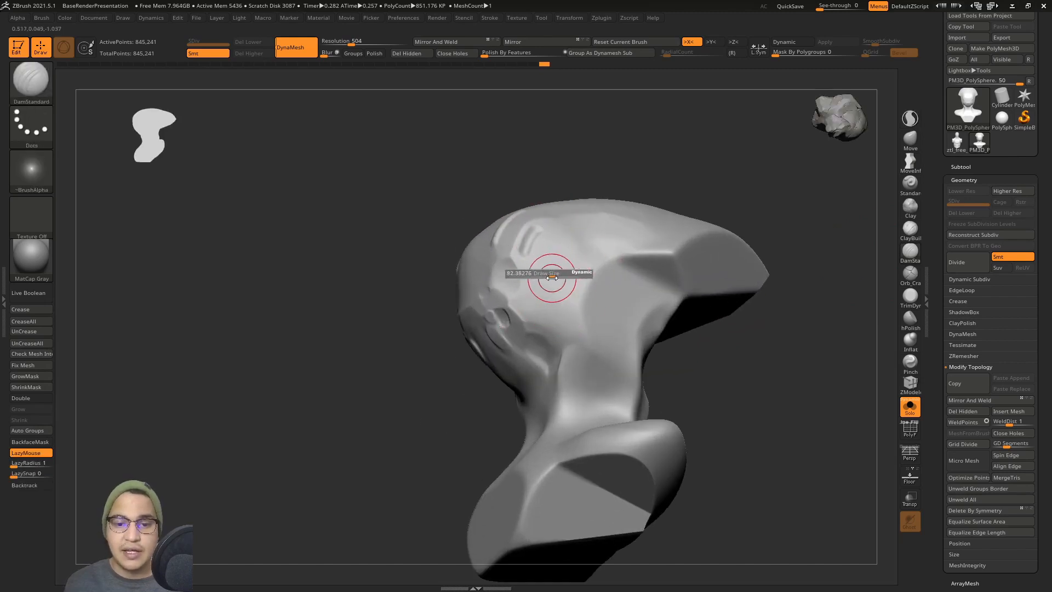
right_drag(583, 236, 560, 257)
key(s)
drag(591, 277, 584, 277)
right_drag(576, 274, 602, 265)
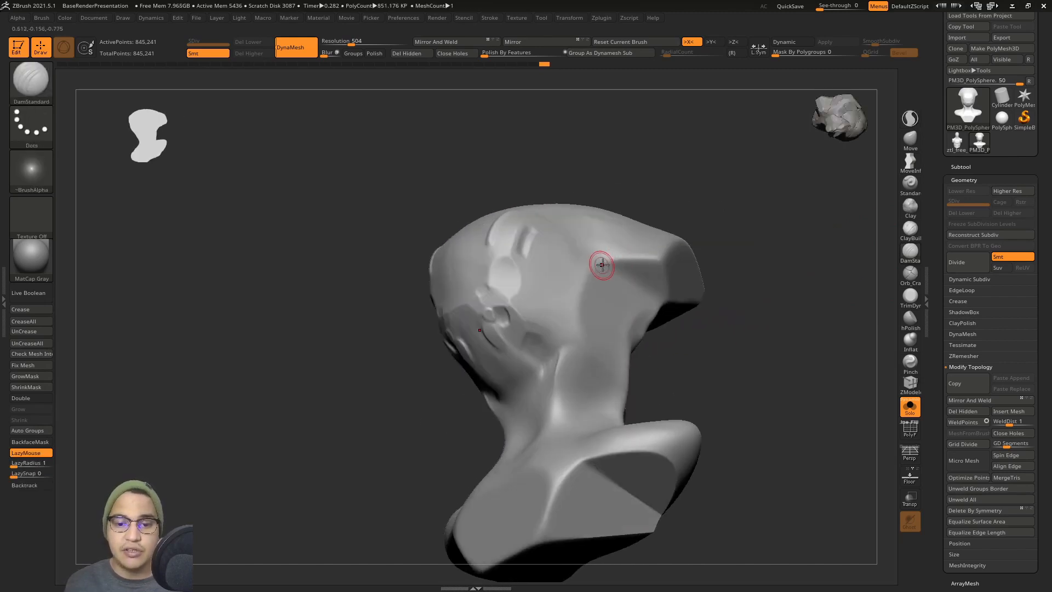
right_drag(564, 330, 536, 343)
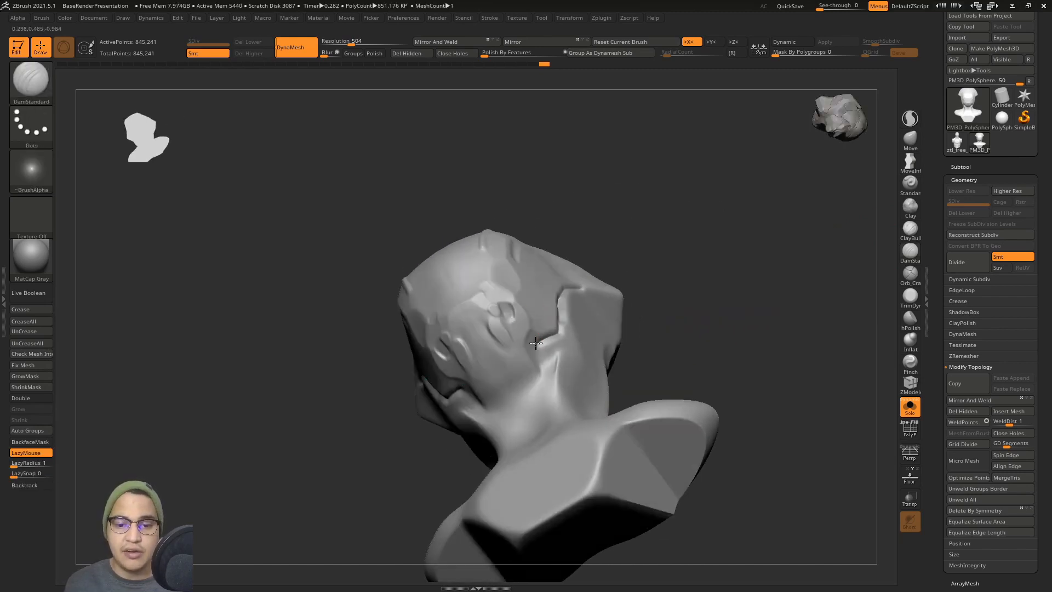
right_drag(493, 372, 638, 241)
mouse_move(647, 183)
right_down()
mouse_move(655, 289)
mouse_move(708, 246)
right_up()
Build up the side and back of the neck below the crest with ClayBuildup, smooth it and update the DynaMesh
click(911, 230)
alt+right_drag(560, 293, 583, 233)
key(s)
mouse_move(583, 232)
mouse_down()
mouse_move(603, 214)
mouse_move(606, 249)
mouse_up()
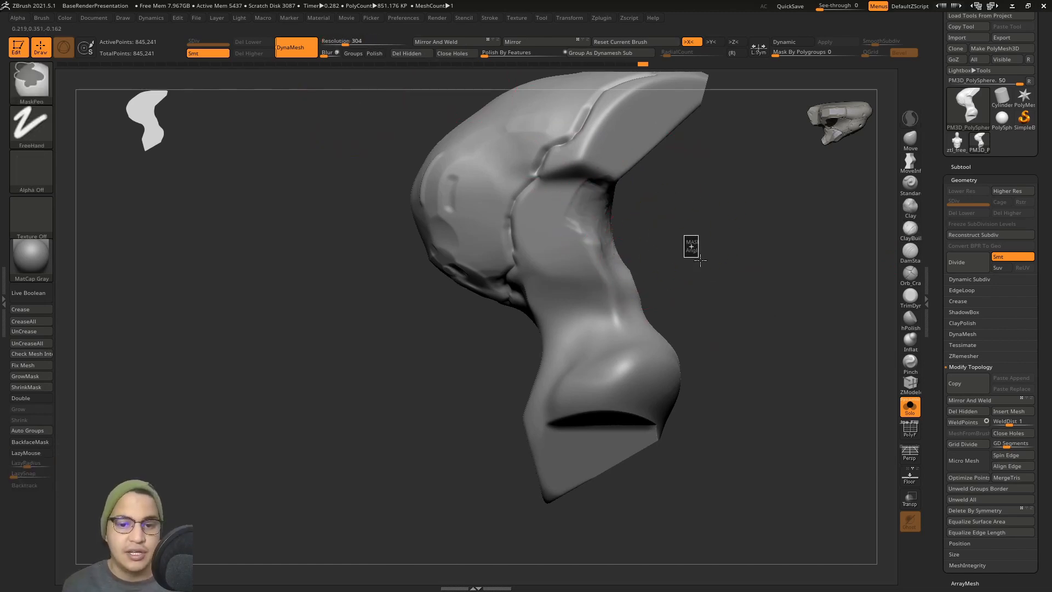
drag(591, 258, 589, 252)
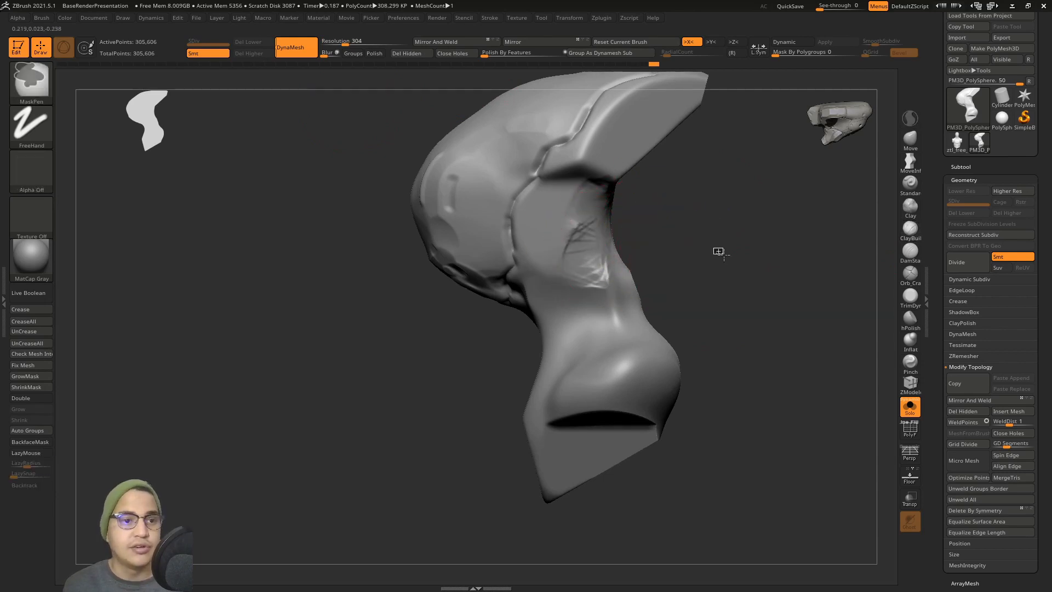
ctrl+drag(719, 252, 690, 277)
shift+drag(606, 263, 583, 231)
ctrl+drag(684, 236, 697, 258)
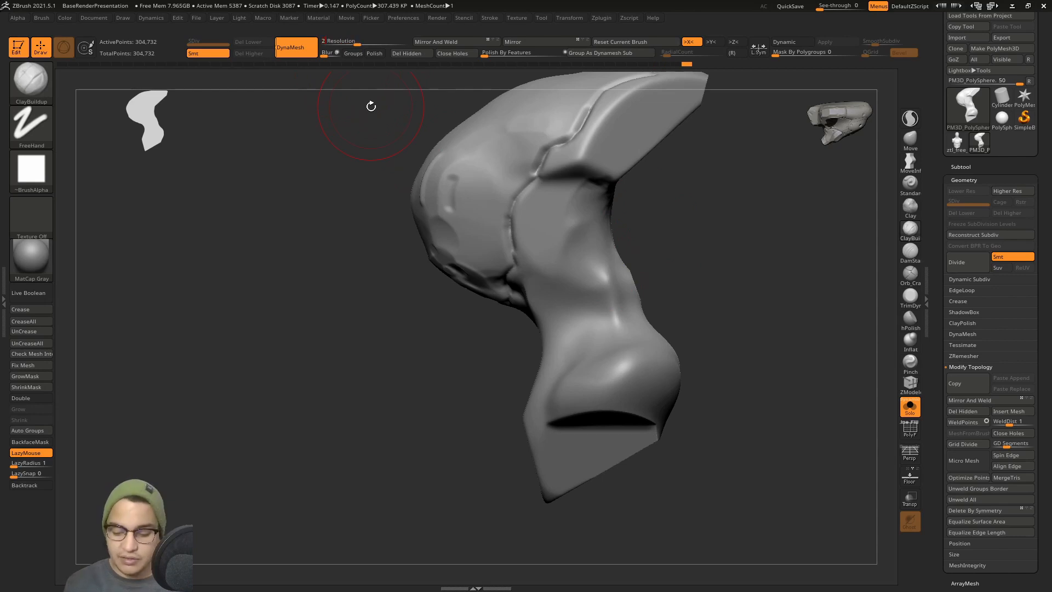
Set the DynaMesh resolution to 200, update the mesh and smooth the back of the neck
text(00)
key(Return)
ctrl+drag(708, 233, 733, 256)
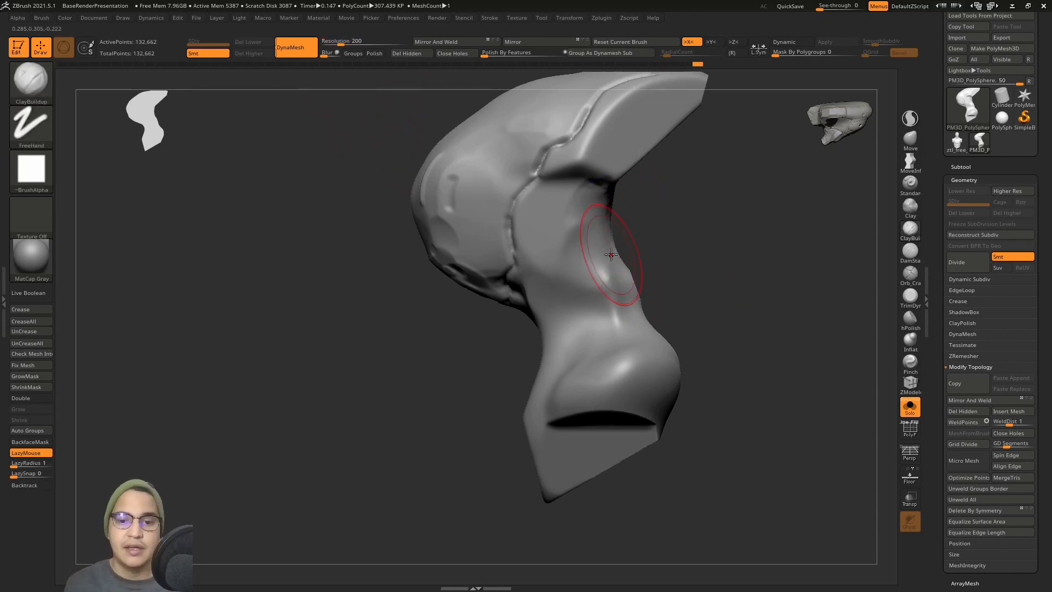
mouse_move(592, 222)
shift+mouse_down()
mouse_move(608, 190)
mouse_move(573, 205)
mouse_move(603, 250)
mouse_move(615, 242)
mouse_move(603, 274)
mouse_move(614, 313)
mouse_move(625, 296)
shift+mouse_up()
Lay crossing ClayBuildup strokes over the shoulders, collarbones and chest to suggest muscle forms
right_drag(643, 334, 609, 348)
mouse_move(609, 347)
mouse_down()
mouse_move(674, 317)
mouse_move(581, 379)
mouse_up()
mouse_move(581, 378)
shift+right_down()
mouse_move(625, 364)
mouse_move(564, 377)
shift+right_up()
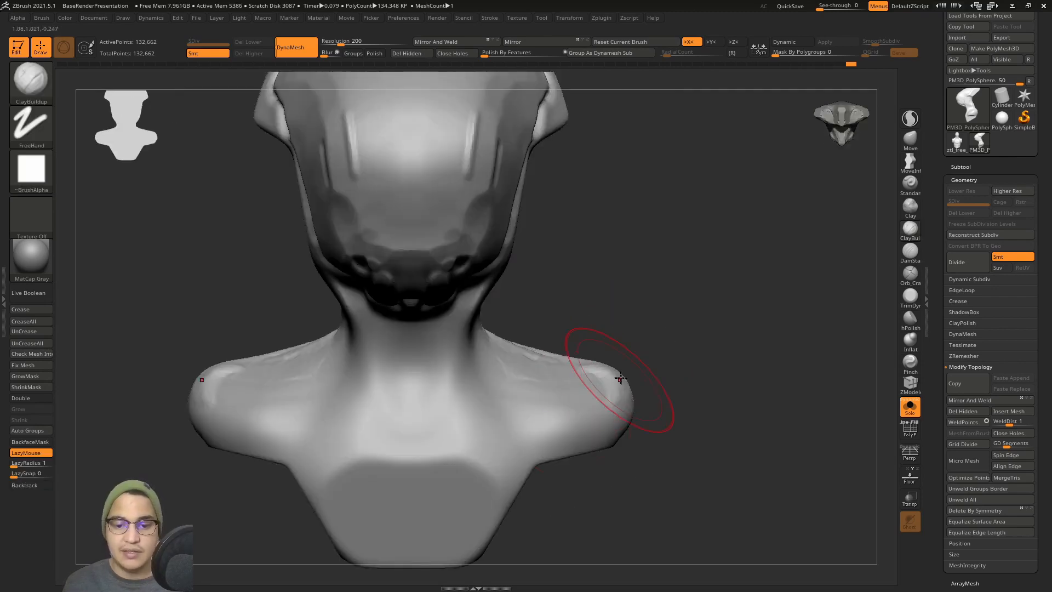
drag(619, 376, 484, 477)
alt+right_drag(484, 477, 629, 396)
mouse_move(696, 307)
mouse_down()
mouse_move(668, 288)
mouse_move(526, 438)
mouse_up()
drag(635, 405, 597, 475)
key(alt+shift)
mouse_move(597, 476)
right_down()
mouse_move(633, 381)
mouse_move(676, 359)
mouse_move(655, 321)
right_up()
ctrl+right_drag(669, 319, 542, 261)
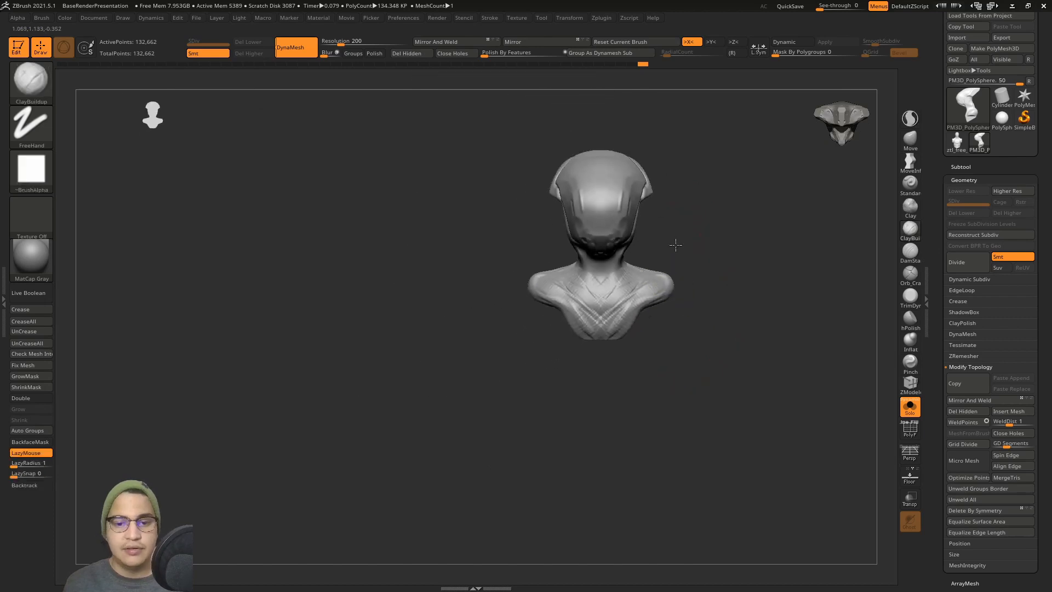
Sculpt slanted eye and brow ridges on the face with a small ClayBuildup brush and update the DynaMesh
scroll(542, 261, up, 3)
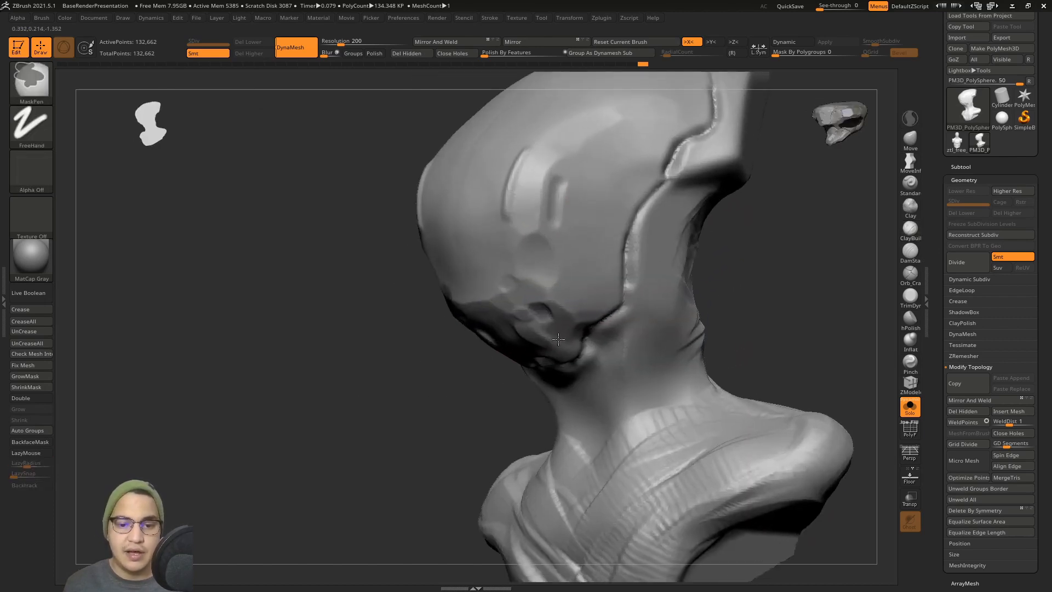
drag(530, 248, 542, 260)
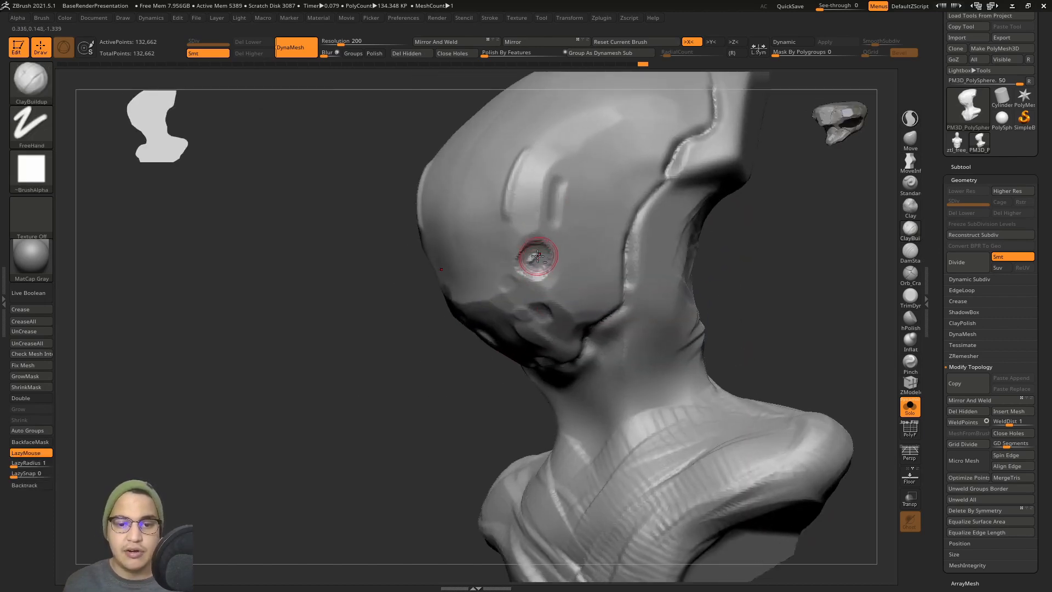
right_drag(562, 234, 602, 198)
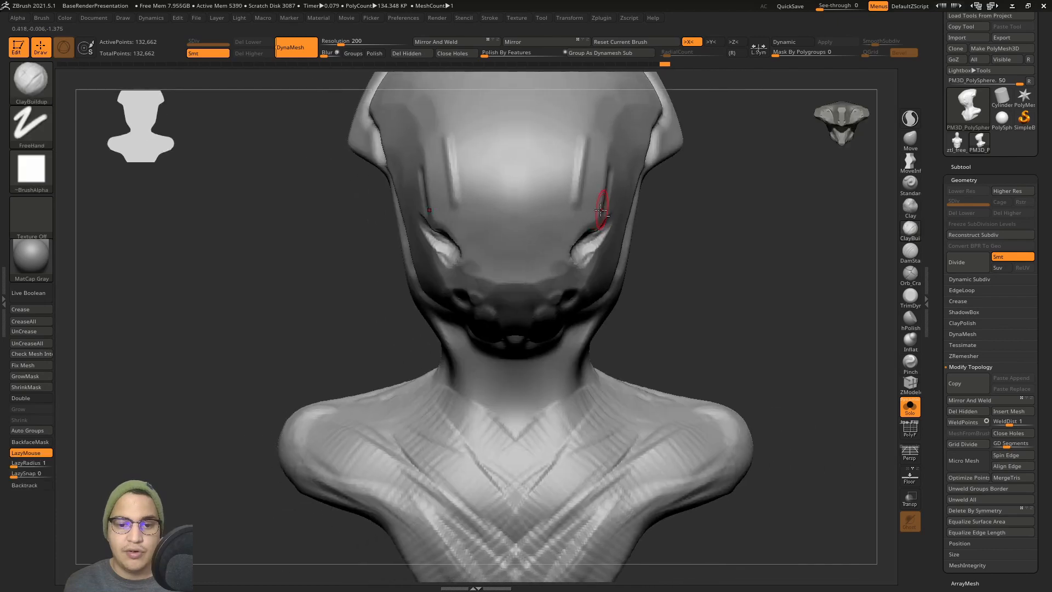
drag(551, 234, 554, 230)
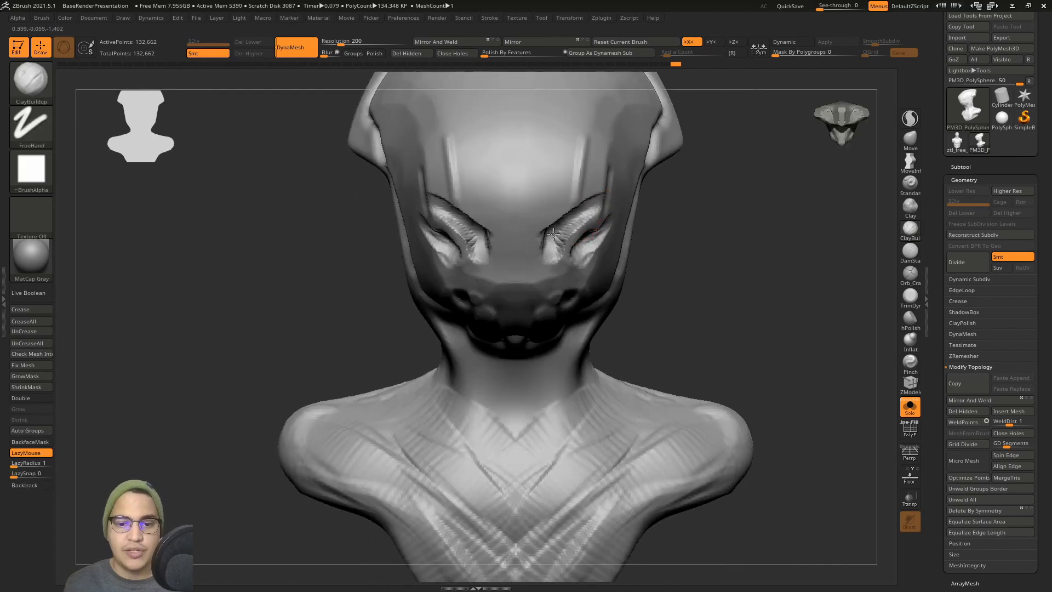
mouse_move(554, 234)
right_down()
mouse_move(540, 242)
mouse_move(581, 279)
mouse_move(713, 353)
right_up()
ctrl+drag(716, 355, 728, 362)
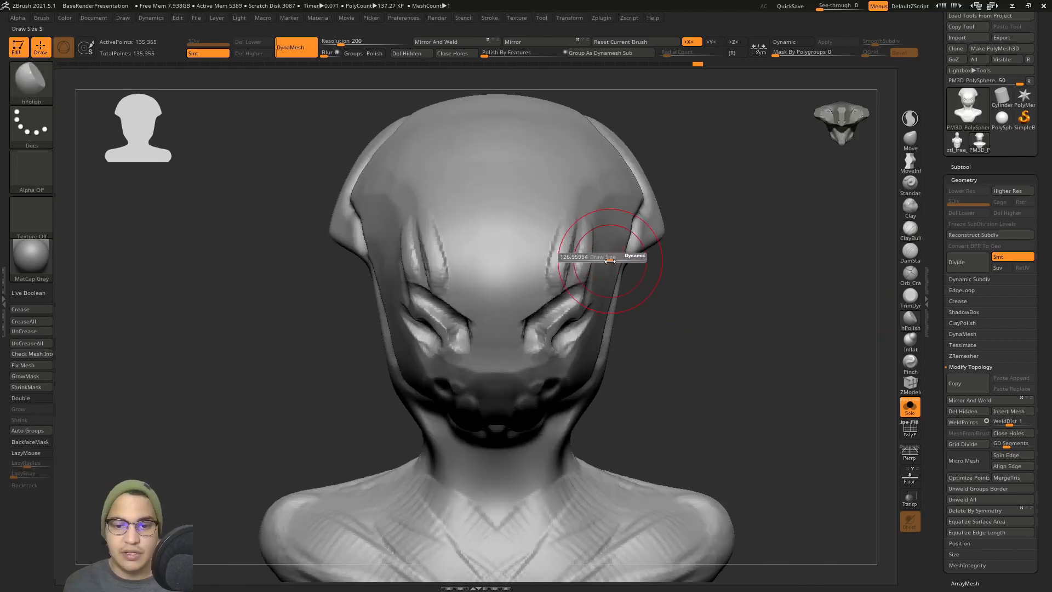
Smooth the eye and brow ridges, and flatten the side of the head with hPolish
shift+drag(575, 236, 543, 358)
right_drag(543, 358, 606, 270)
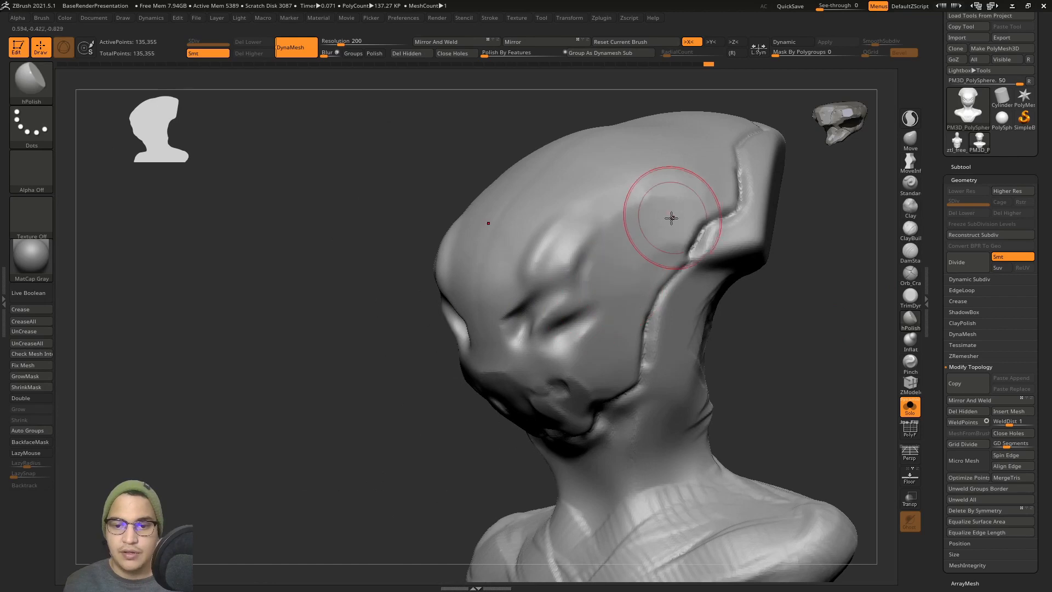
right_drag(644, 224, 610, 135)
mouse_move(548, 214)
mouse_down()
mouse_move(536, 310)
mouse_move(539, 274)
mouse_up()
Mask the head and upper neck, and move the shoulders and chest slightly downward with the reoriented gizmo
alt+right_drag(539, 274, 545, 282)
alt+right_drag(568, 317, 507, 348)
key(ctrl)
ctrl+drag(446, 294, 751, 486)
key(w)
ctrl+click(728, 387)
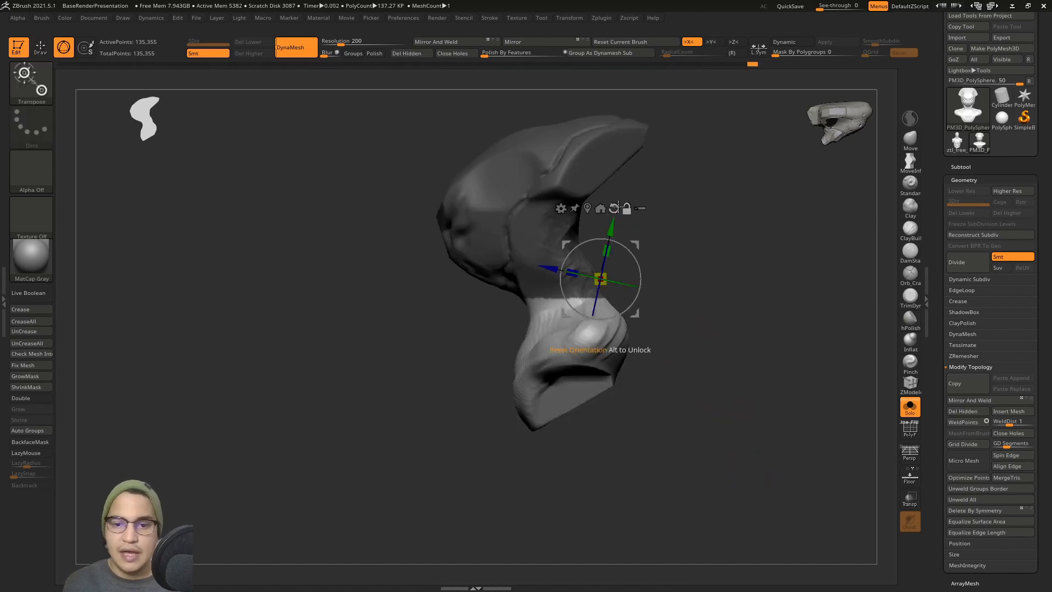
click(563, 379)
key(ctrl)
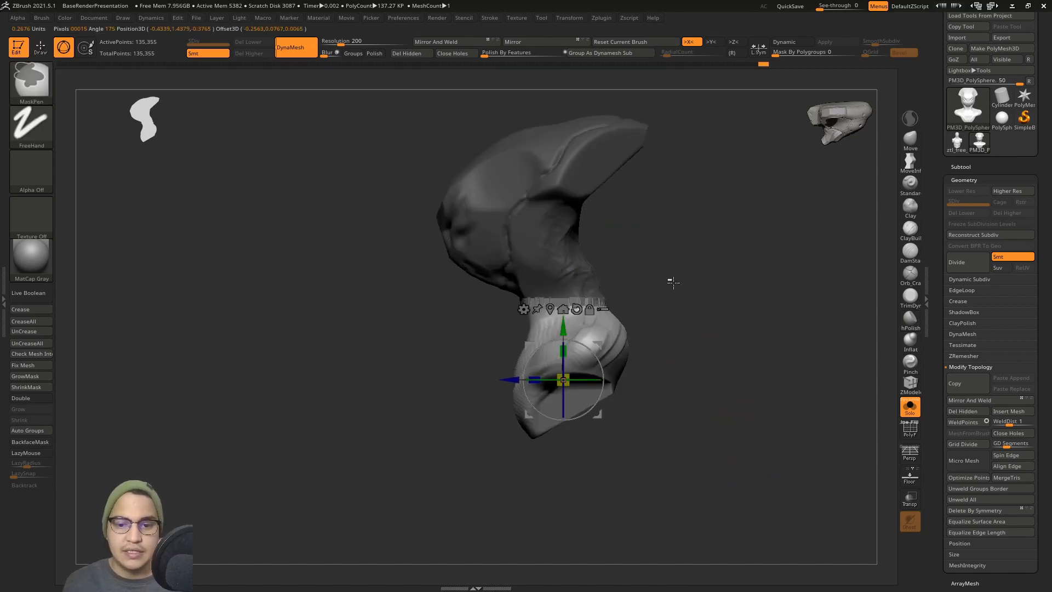
Clear the mask, update the DynaMesh and smooth the neck where the moved section joins
ctrl+click(673, 282)
mouse_move(658, 288)
mouse_down()
mouse_move(644, 329)
mouse_move(577, 317)
mouse_up()
key(q)
right_drag(635, 334, 612, 342)
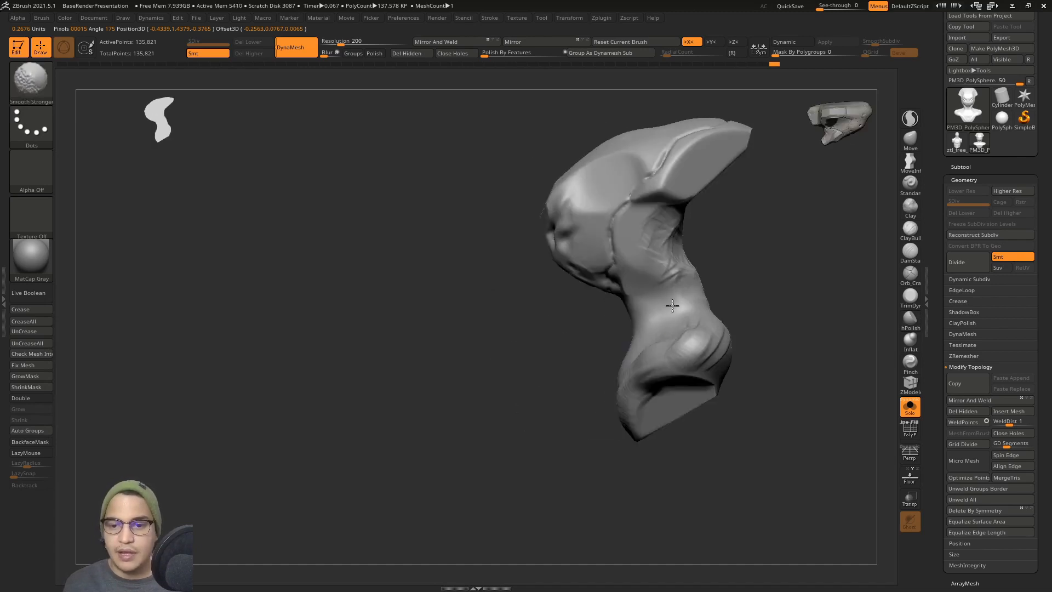
Reshape the back of the neck and the shoulders with the Move brush, and smooth the shoulders
click(916, 142)
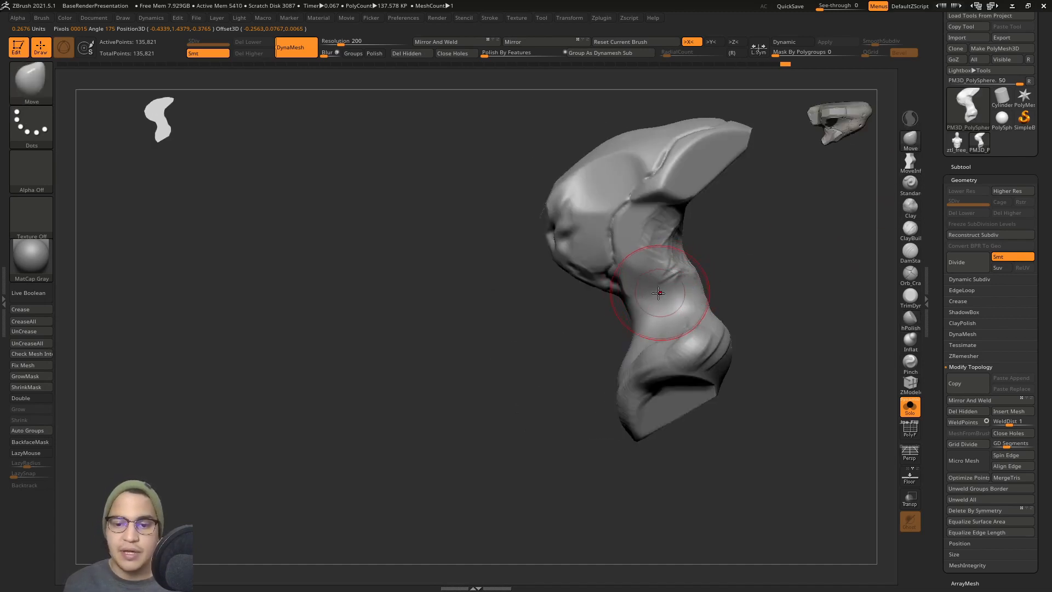
drag(682, 278, 711, 303)
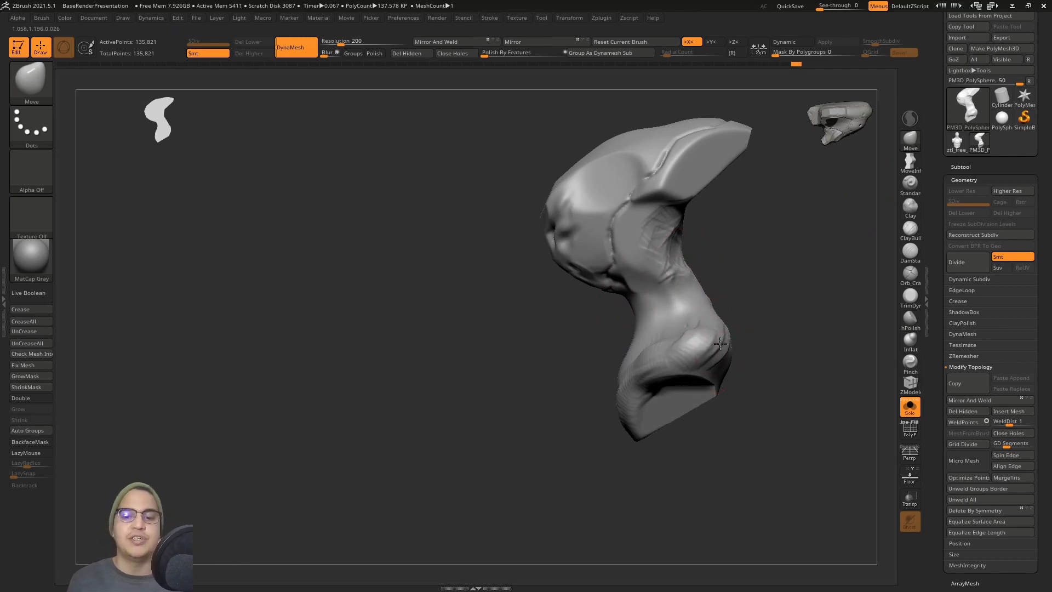
shift+drag(707, 342, 695, 342)
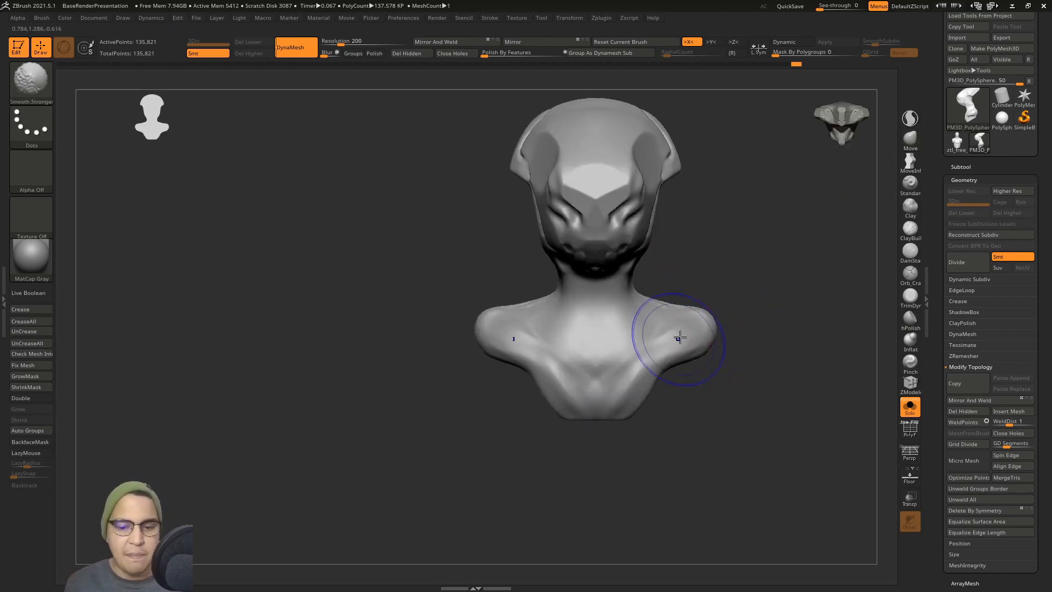
right_drag(657, 336, 657, 329)
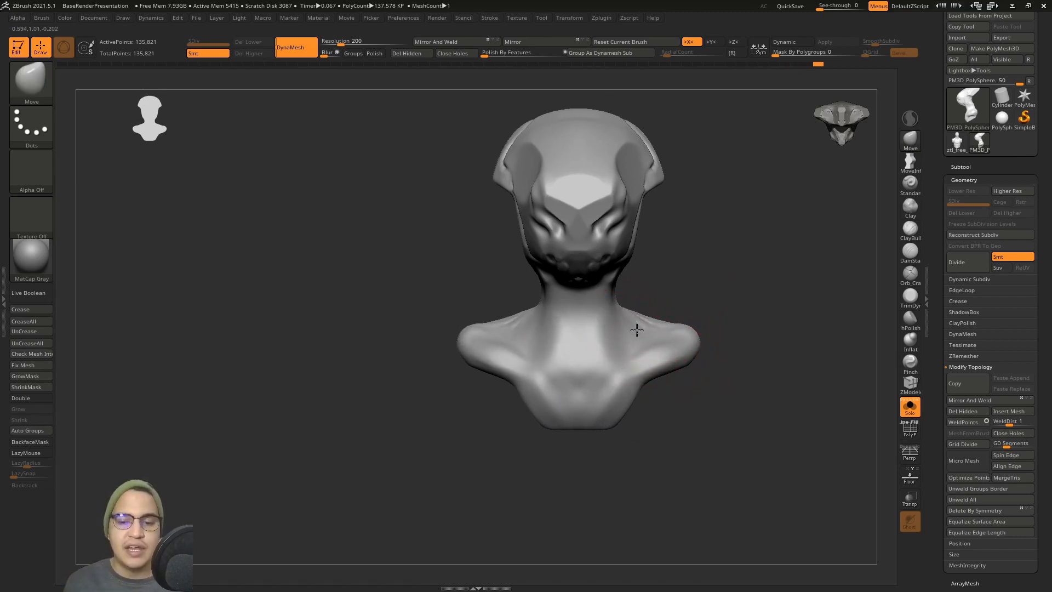
right_drag(637, 330, 545, 298)
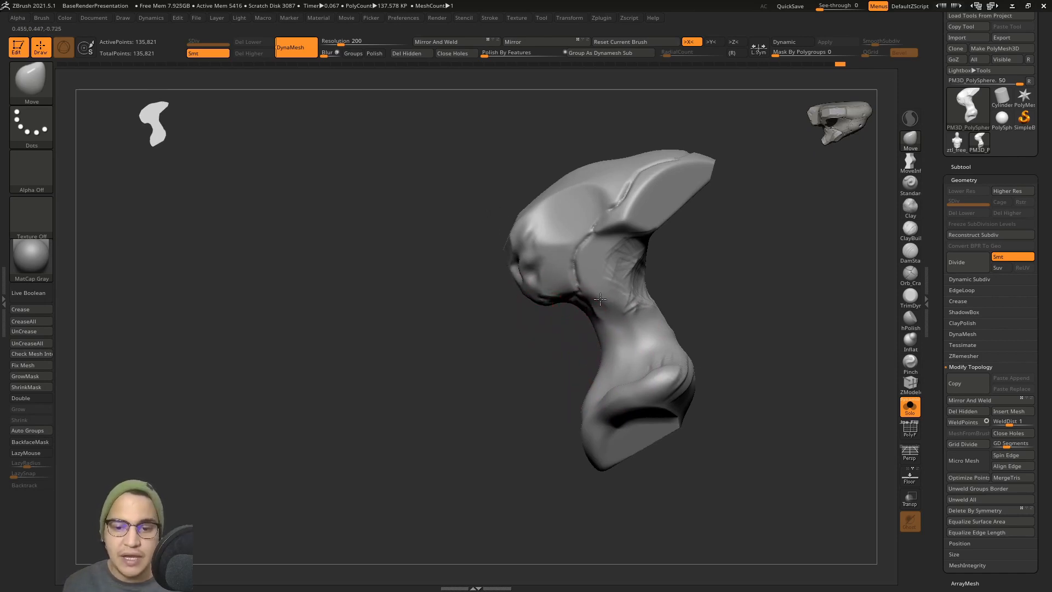
Refine the front of the neck and the underside of the jaw with a resized Move brush
mouse_move(582, 309)
right_down()
mouse_move(651, 294)
mouse_move(622, 298)
mouse_move(619, 250)
mouse_move(619, 306)
right_up()
key(s)
mouse_move(619, 305)
mouse_down()
mouse_move(639, 301)
mouse_move(573, 306)
mouse_up()
right_drag(614, 337, 528, 351)
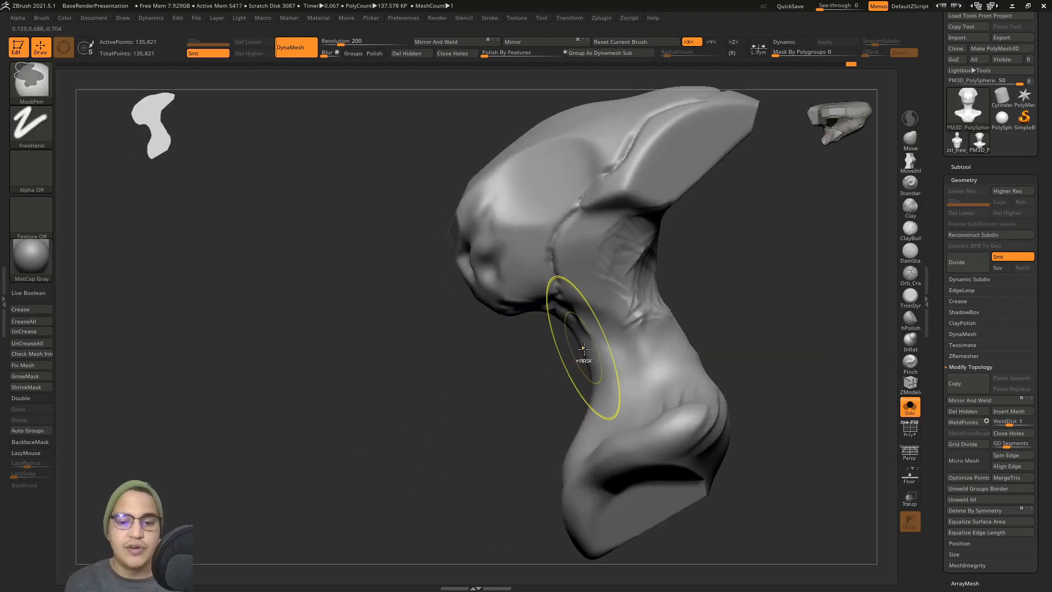
drag(585, 348, 577, 364)
mouse_move(576, 364)
ctrl+right_down()
mouse_move(593, 359)
mouse_move(615, 315)
mouse_move(602, 320)
ctrl+right_up()
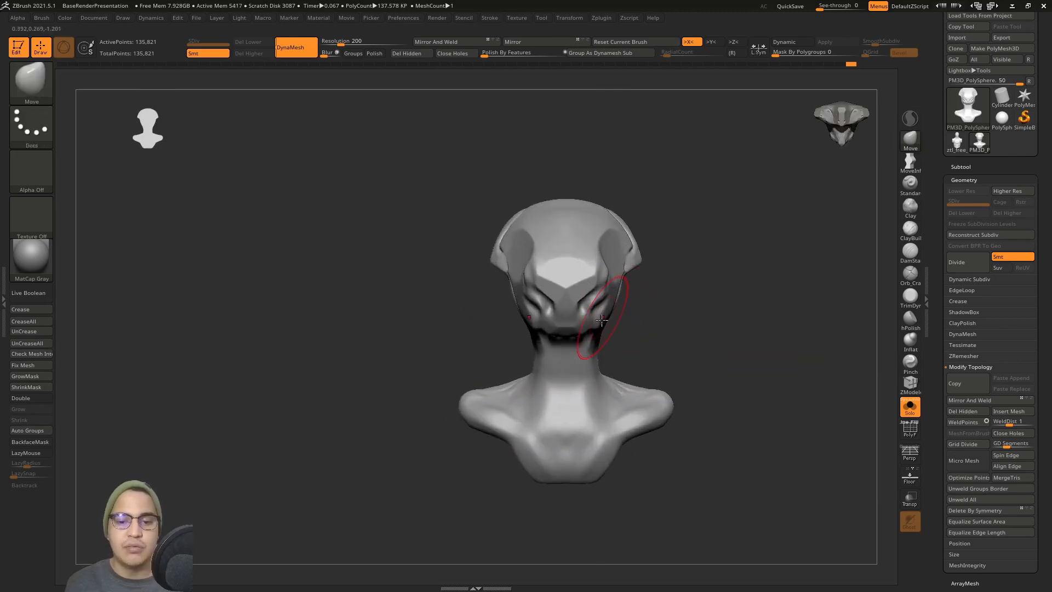
drag(584, 337, 577, 327)
mouse_move(587, 336)
right_down()
mouse_move(587, 388)
mouse_move(578, 387)
mouse_move(651, 352)
mouse_move(602, 310)
right_up()
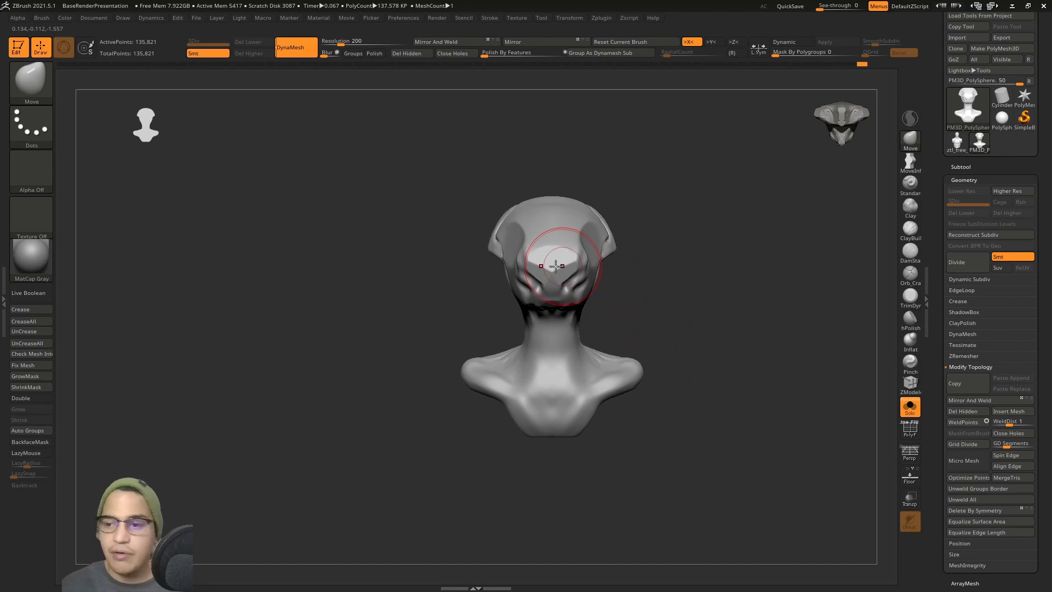
Append a Plane3D subtool to the bust and make the new plane the active subtool
click(968, 167)
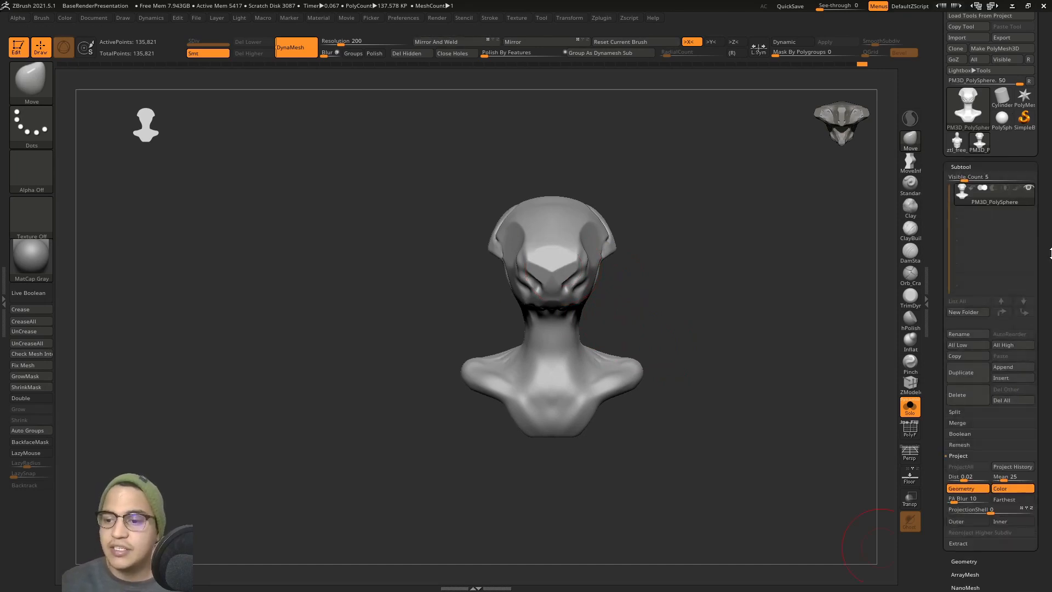
click(1015, 298)
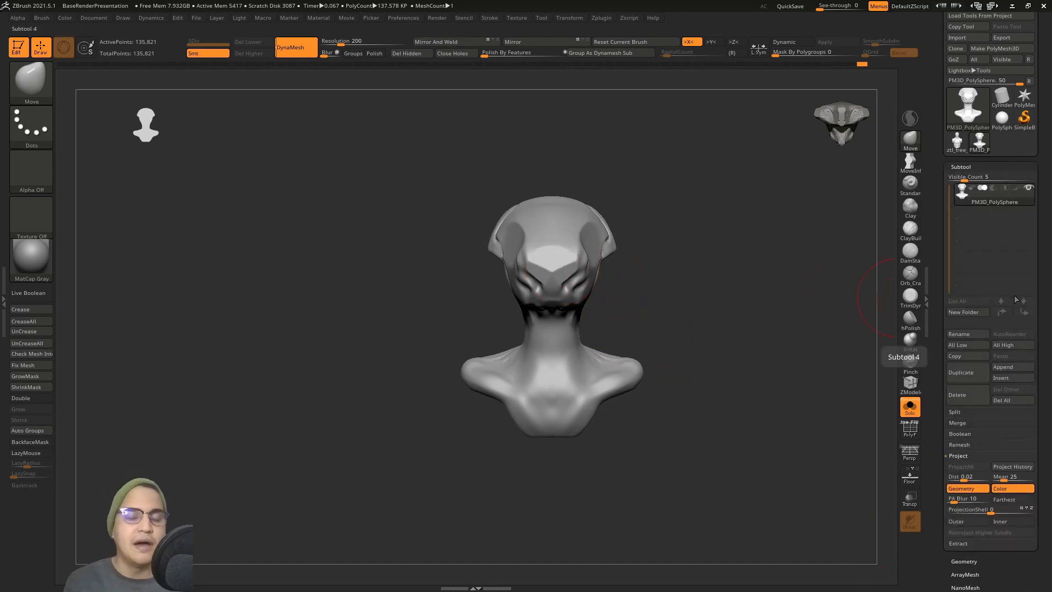
click(1015, 366)
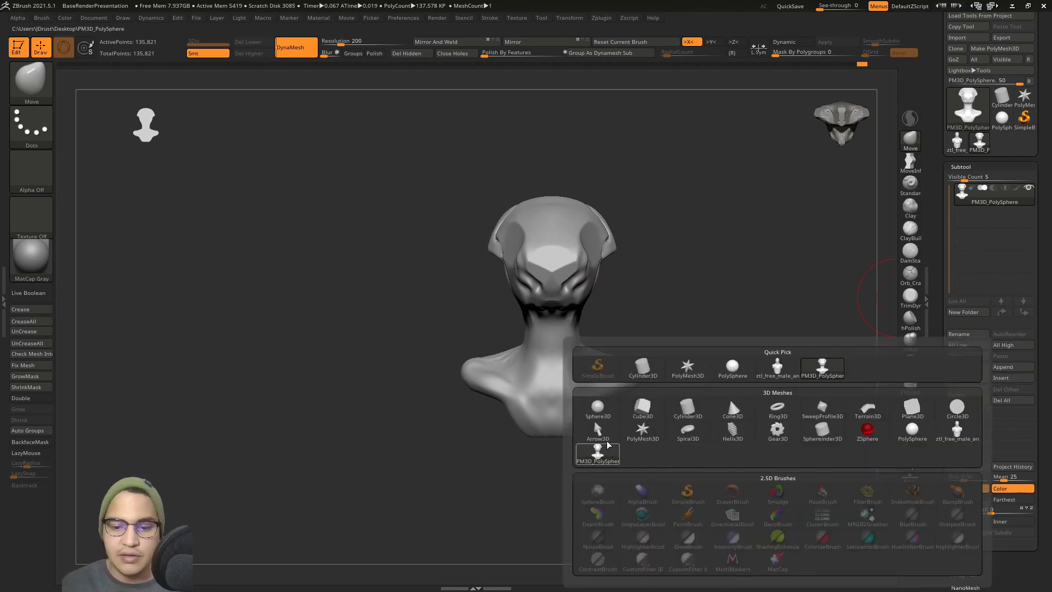
click(912, 408)
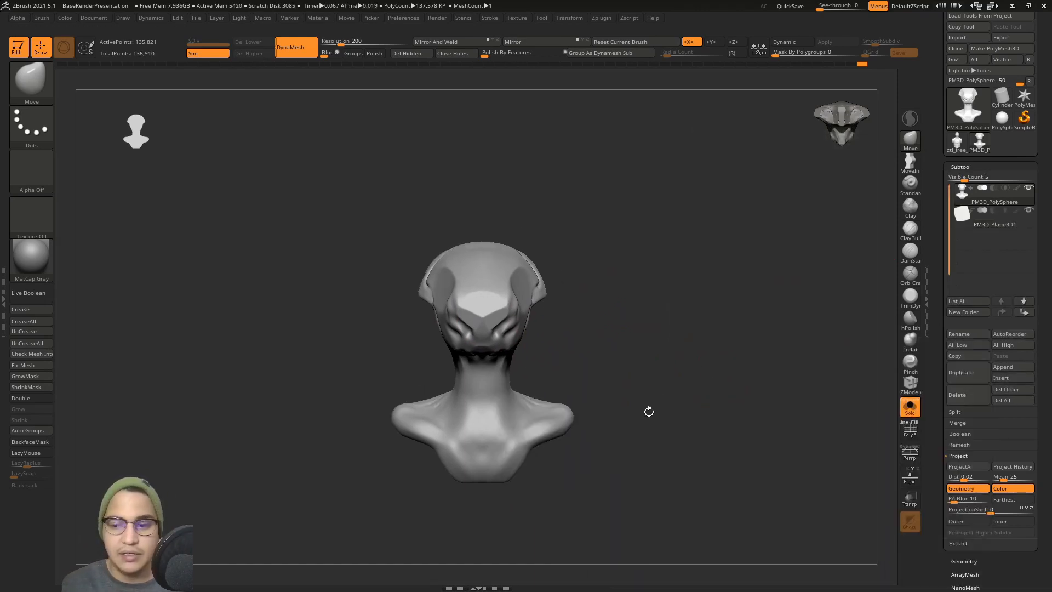
click(1017, 225)
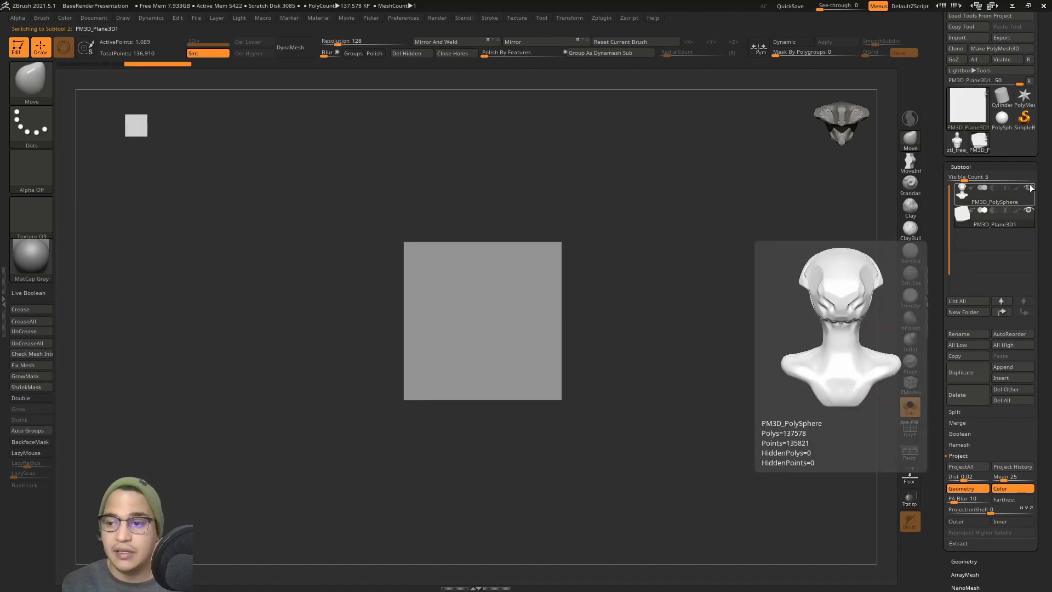
Hide the bust subtool and subdivide the plane up to subdivision level 5
key(ctrl)
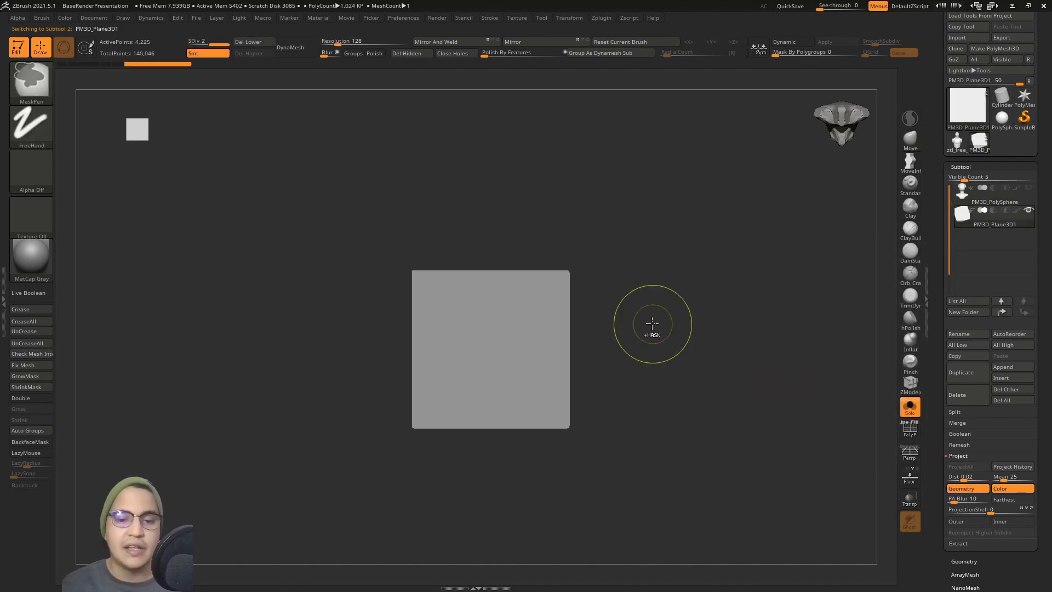
key(ctrl+d)
key(ctrl+d)
key(ctrl+d)
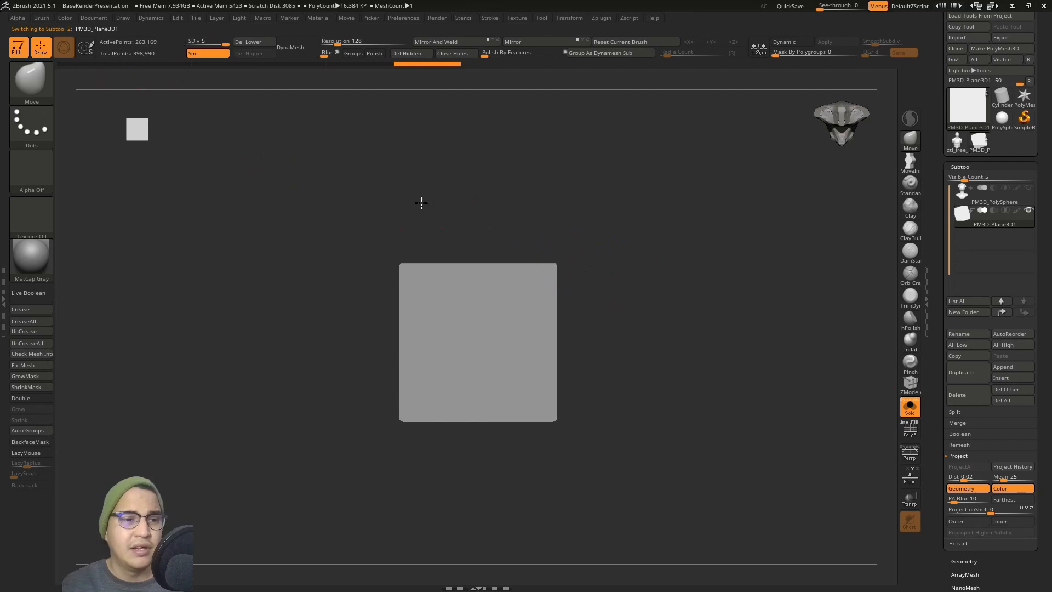
Mask a narrow border around the plane's outer edge, leaving the inner square unmasked for sculpting
alt+drag(421, 202, 403, 198)
ctrl+right_drag(403, 205, 476, 273)
alt+drag(476, 275, 483, 326)
click(912, 229)
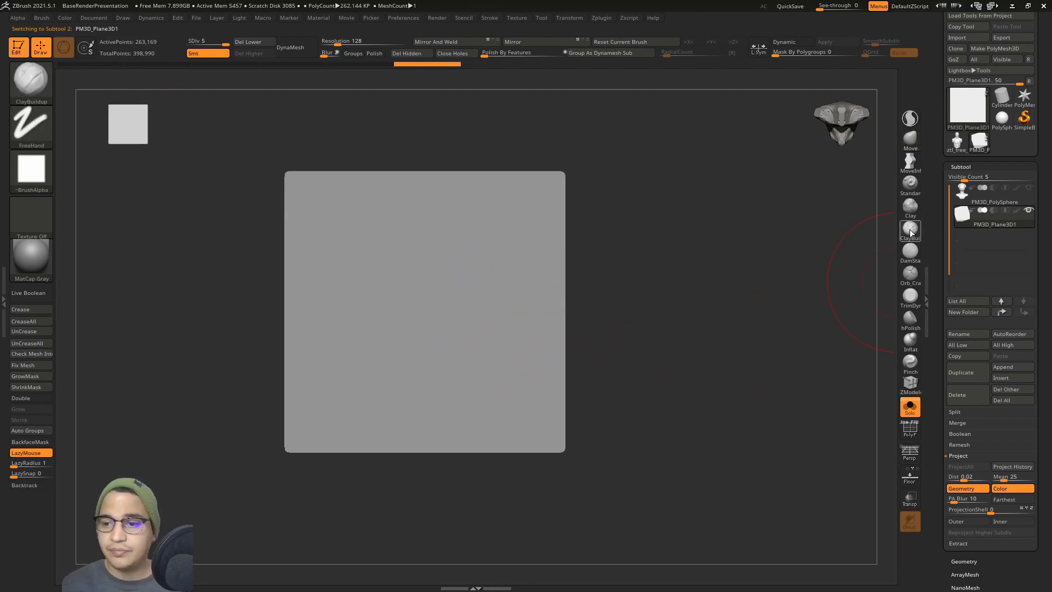
alt+right_drag(529, 291, 644, 270)
mouse_move(343, 212)
ctrl+mouse_down()
mouse_move(454, 360)
mouse_move(526, 311)
mouse_move(517, 306)
mouse_move(646, 384)
mouse_move(678, 429)
ctrl+mouse_up()
key(l)
ctrl+click(741, 283)
alt+right_drag(741, 283, 736, 328)
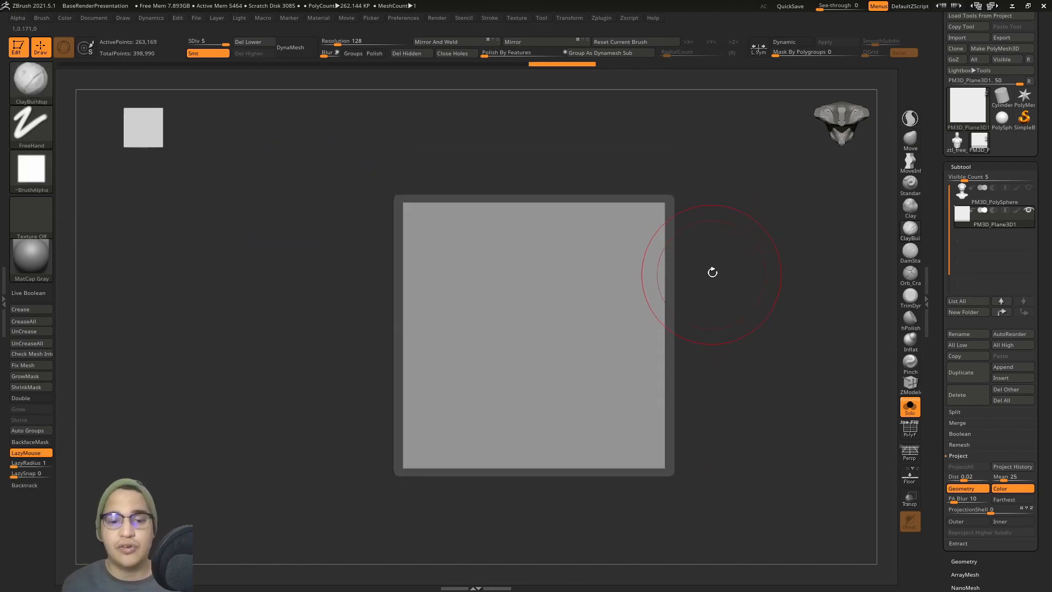
Sculpt a raised V-shaped form in the middle of the plane using the Clay brush with X symmetry
key(s)
drag(717, 255, 703, 256)
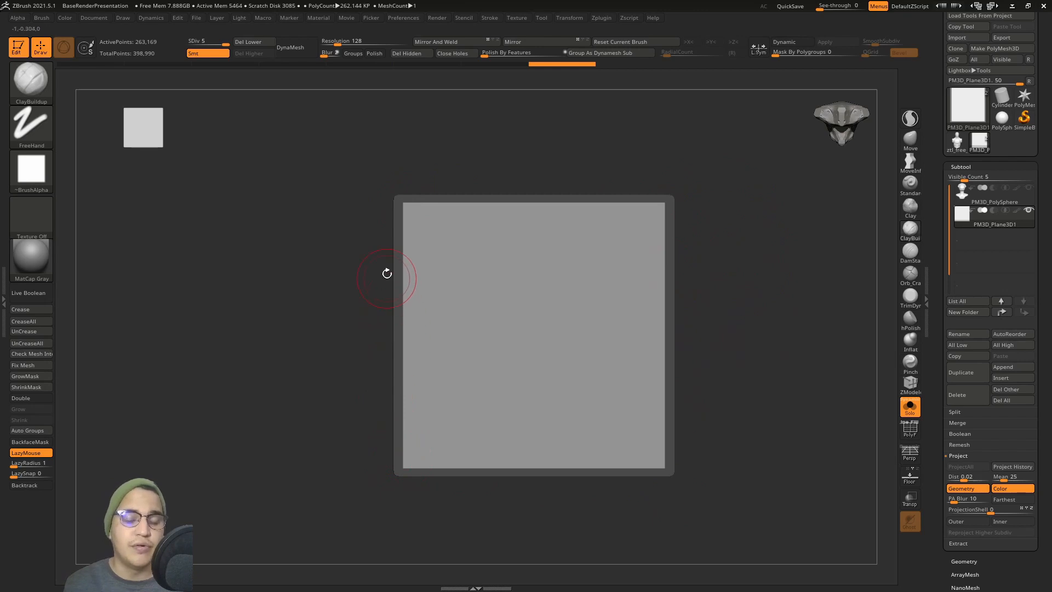
alt+right_drag(661, 259, 590, 275)
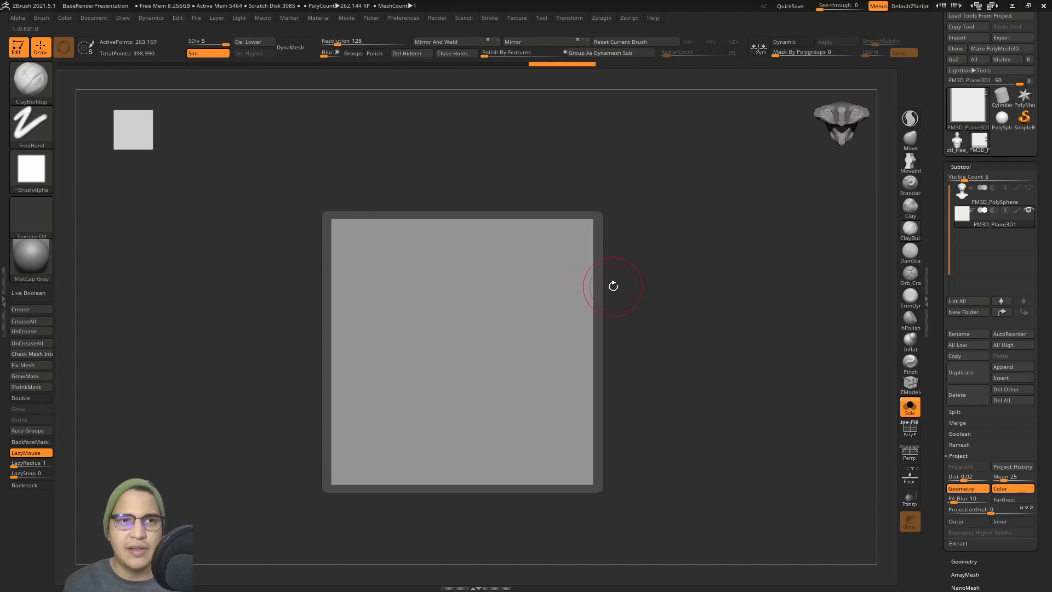
scroll(594, 300, down, 5)
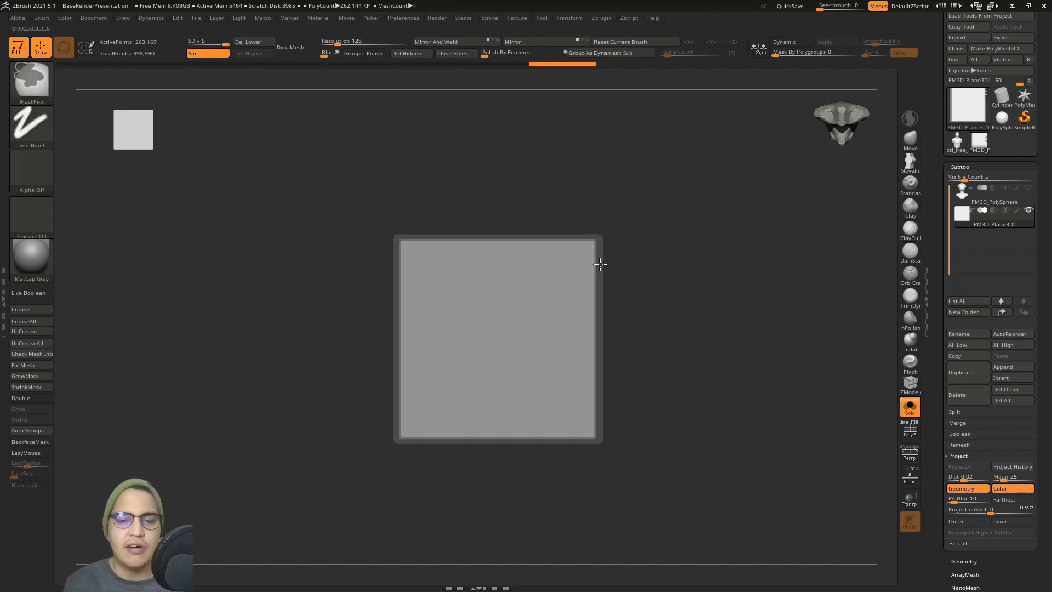
scroll(603, 307, up, 3)
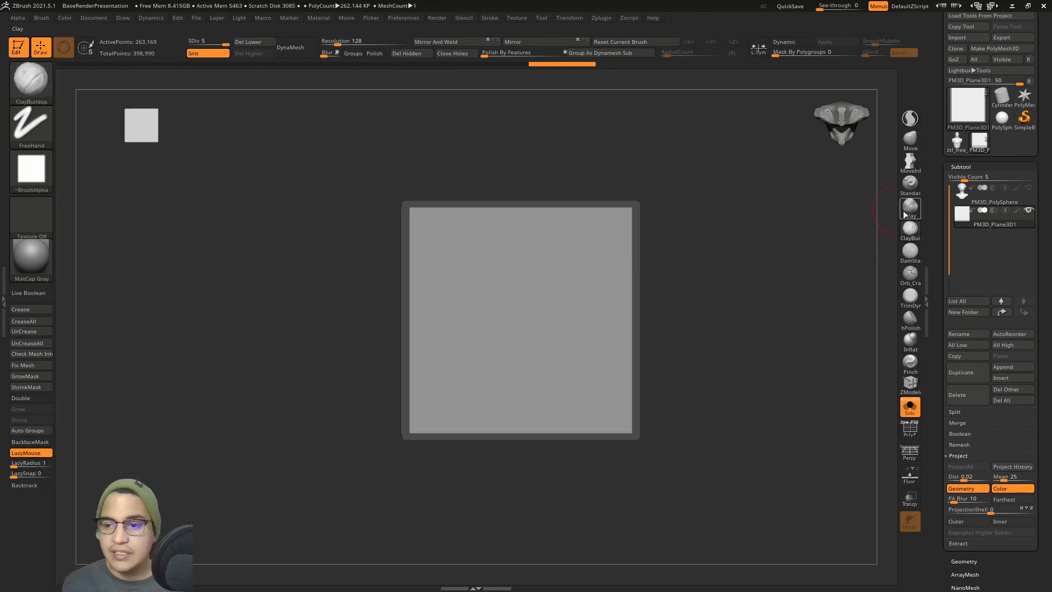
click(911, 230)
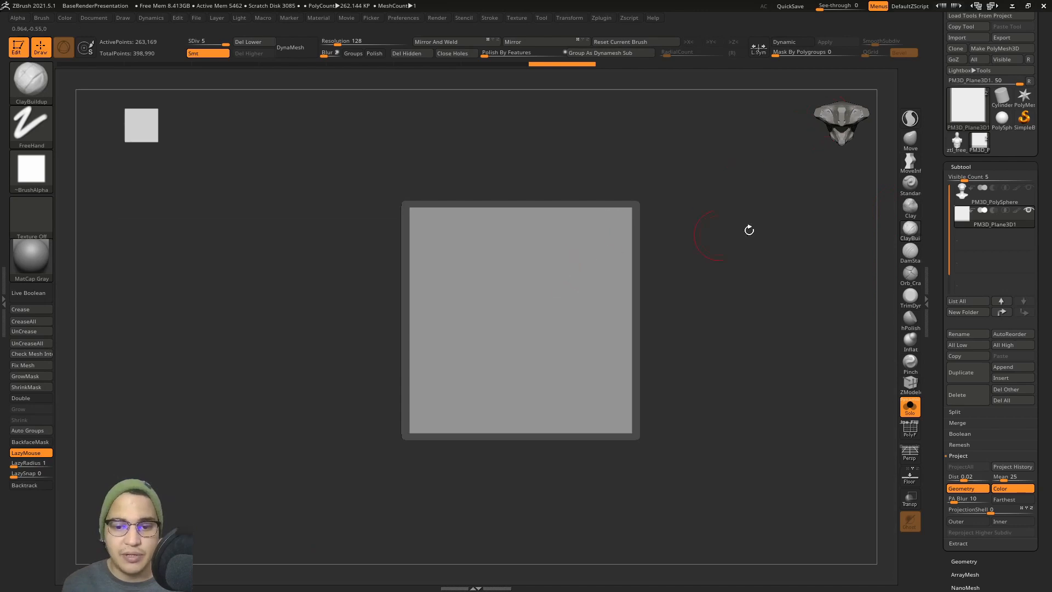
key(x)
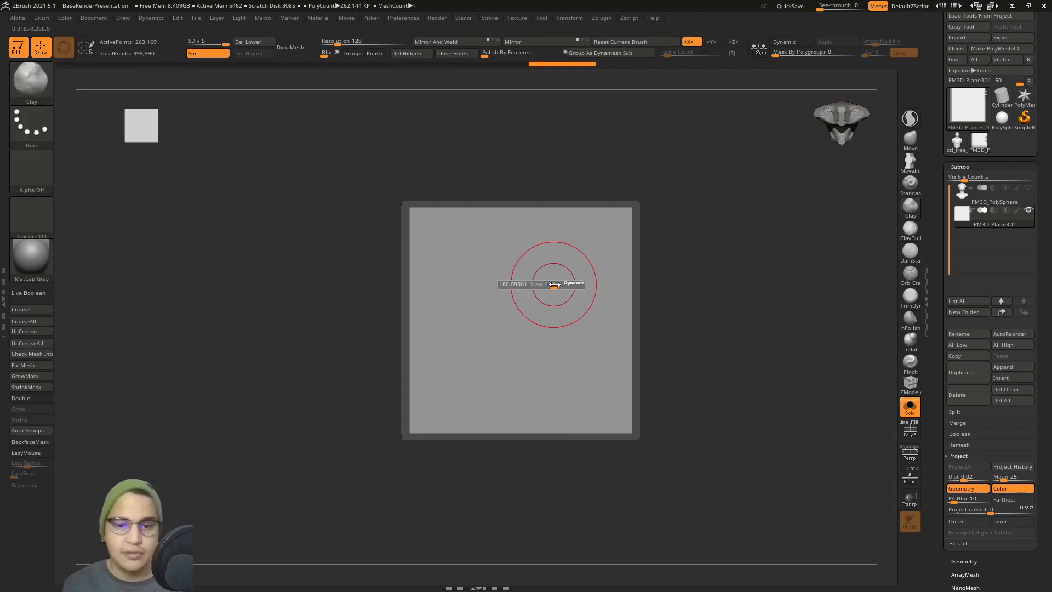
mouse_move(554, 285)
mouse_down()
mouse_move(547, 329)
mouse_move(525, 359)
mouse_move(545, 287)
mouse_move(529, 383)
mouse_move(549, 319)
mouse_up()
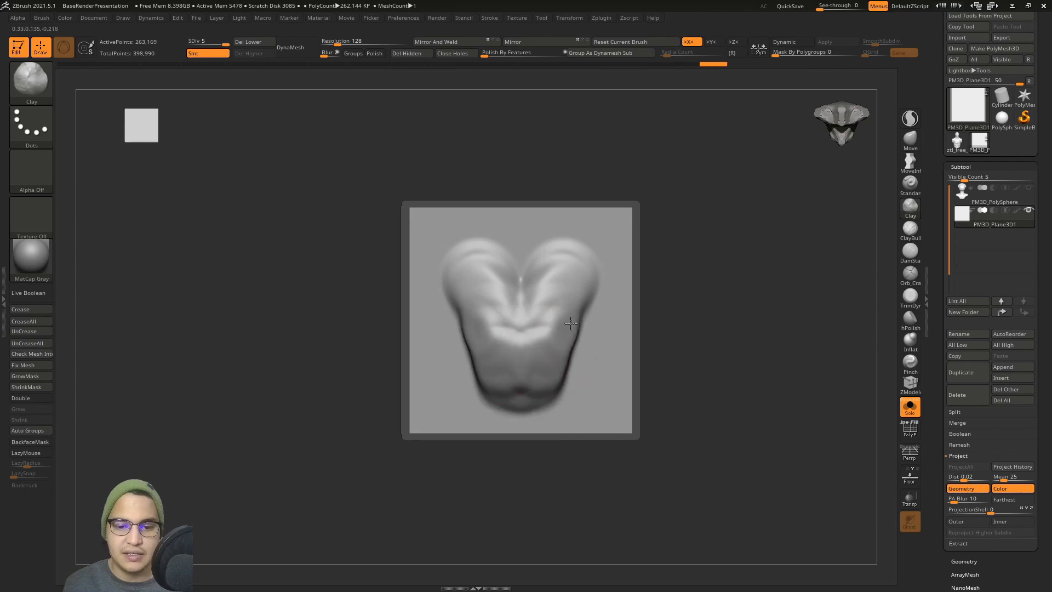
Smooth the inner creases of the raised V-shaped form on the plane
right_drag(549, 319, 564, 311)
shift+drag(564, 311, 522, 345)
mouse_move(510, 361)
right_down()
mouse_move(553, 354)
mouse_move(545, 343)
right_up()
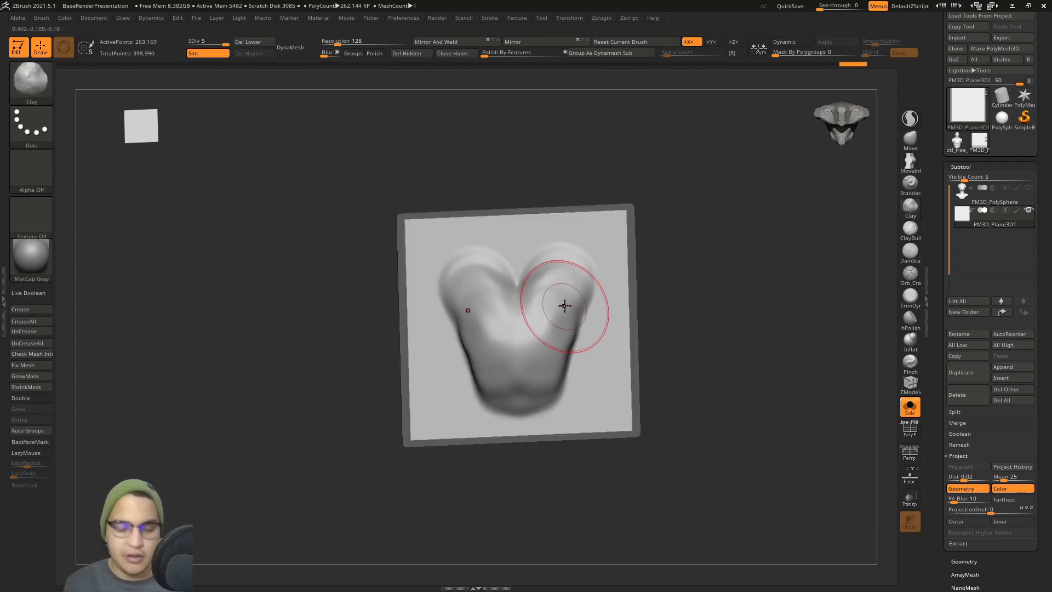
key(b)
key(s)
click(790, 472)
shift+right_drag(792, 457, 789, 455)
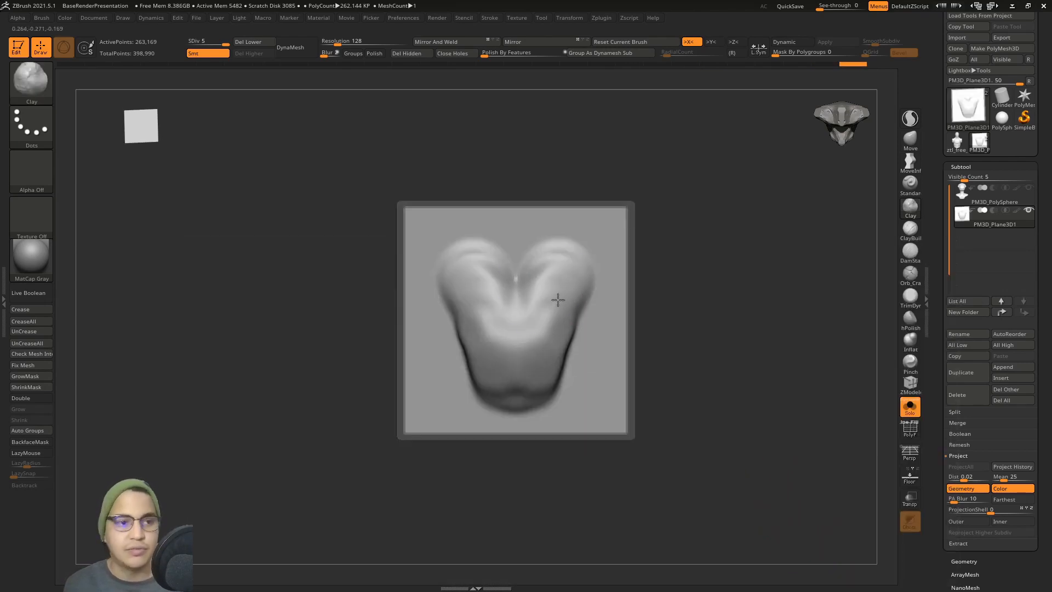
mouse_move(505, 370)
shift+mouse_down()
mouse_move(491, 289)
mouse_move(518, 271)
shift+mouse_up()
Fill in the form's upper middle with Clay strokes and add rounded knobs at its four corners
mouse_move(525, 265)
mouse_down()
mouse_move(498, 252)
mouse_move(475, 274)
mouse_up()
right_drag(478, 290, 469, 314)
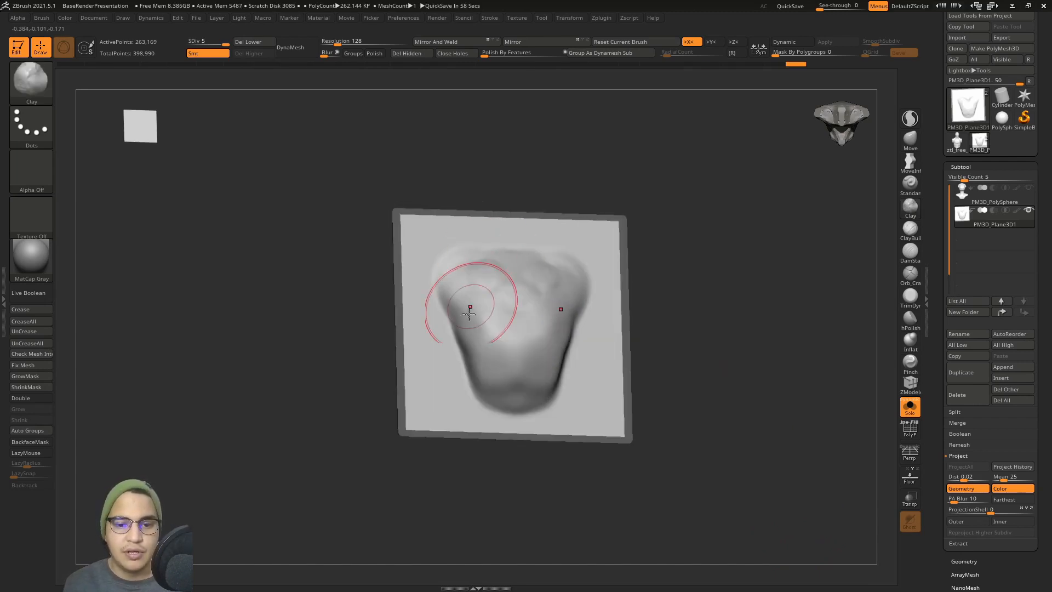
drag(469, 314, 473, 386)
mouse_move(473, 386)
right_down()
mouse_move(465, 389)
mouse_move(526, 378)
right_up()
mouse_move(526, 378)
ctrl+right_down()
mouse_move(589, 359)
mouse_move(604, 331)
ctrl+right_up()
drag(579, 256, 589, 256)
mouse_move(597, 259)
ctrl+right_down()
mouse_move(622, 271)
mouse_move(606, 277)
ctrl+right_up()
Turn on double-sided display for the plane, and open its Display Properties
click(44, 400)
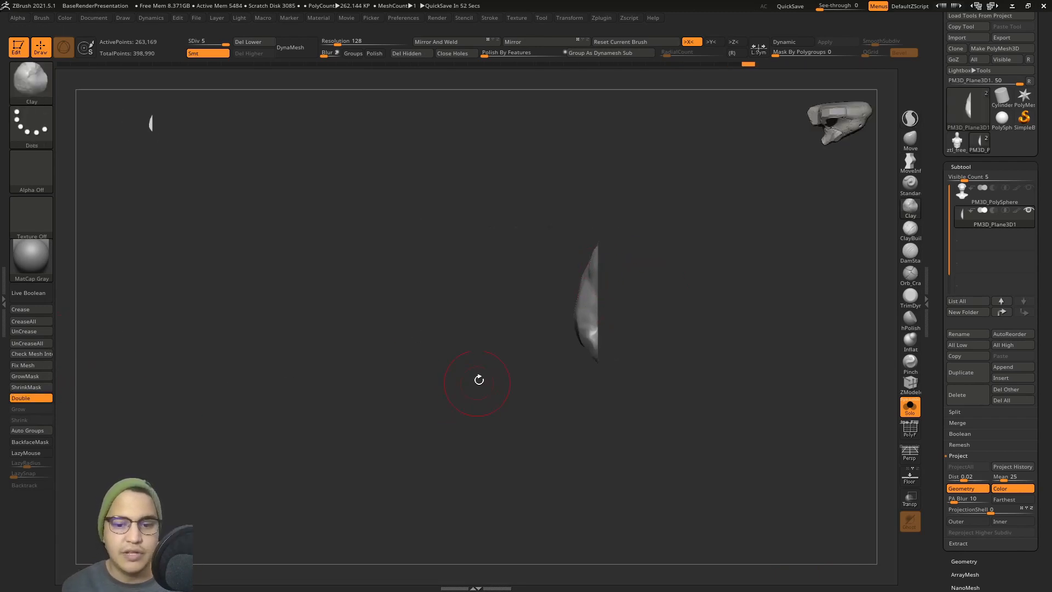
right_drag(479, 378, 678, 342)
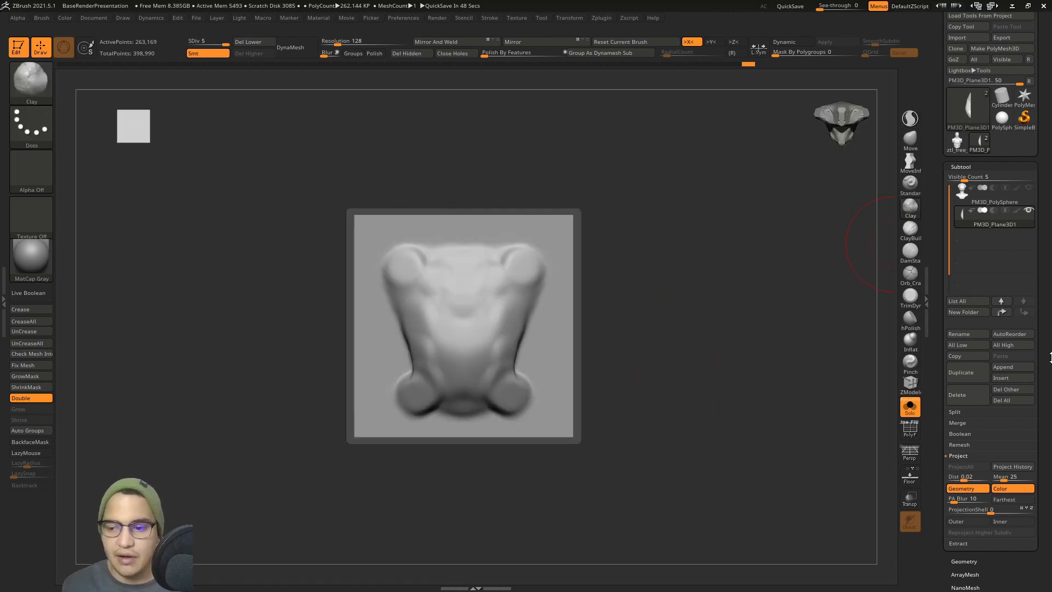
drag(1051, 358, 1049, 135)
mouse_move(606, 397)
right_down()
mouse_move(623, 386)
mouse_move(712, 392)
mouse_move(692, 364)
right_up()
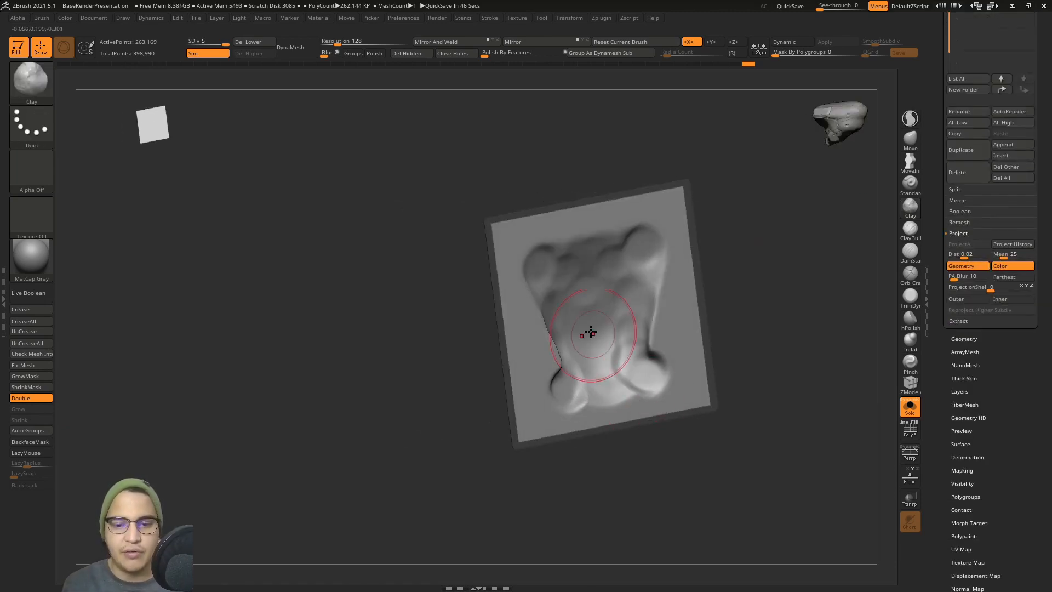
scroll(1038, 393, down, 4)
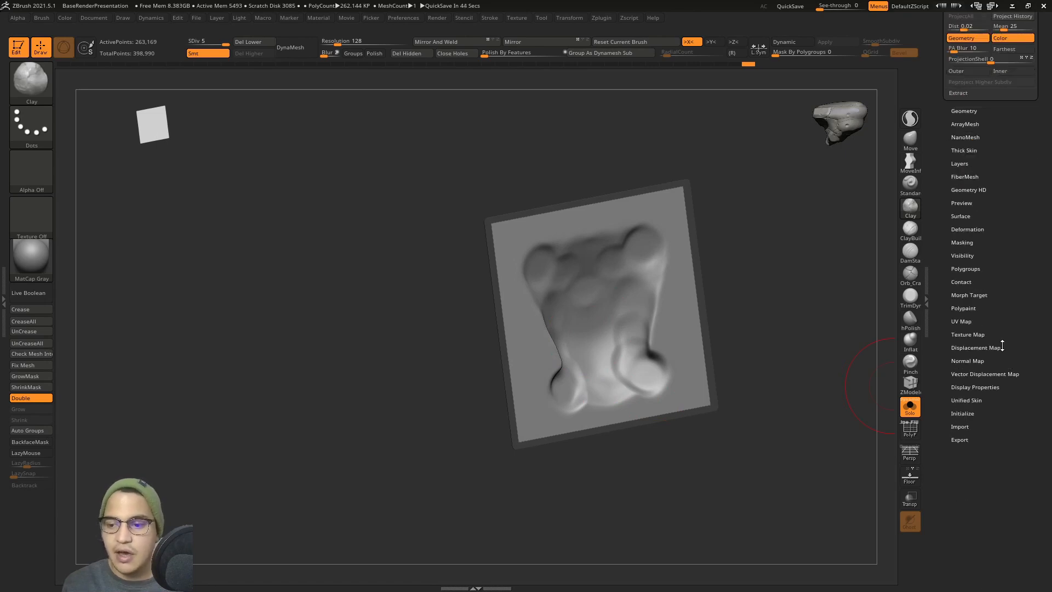
click(975, 387)
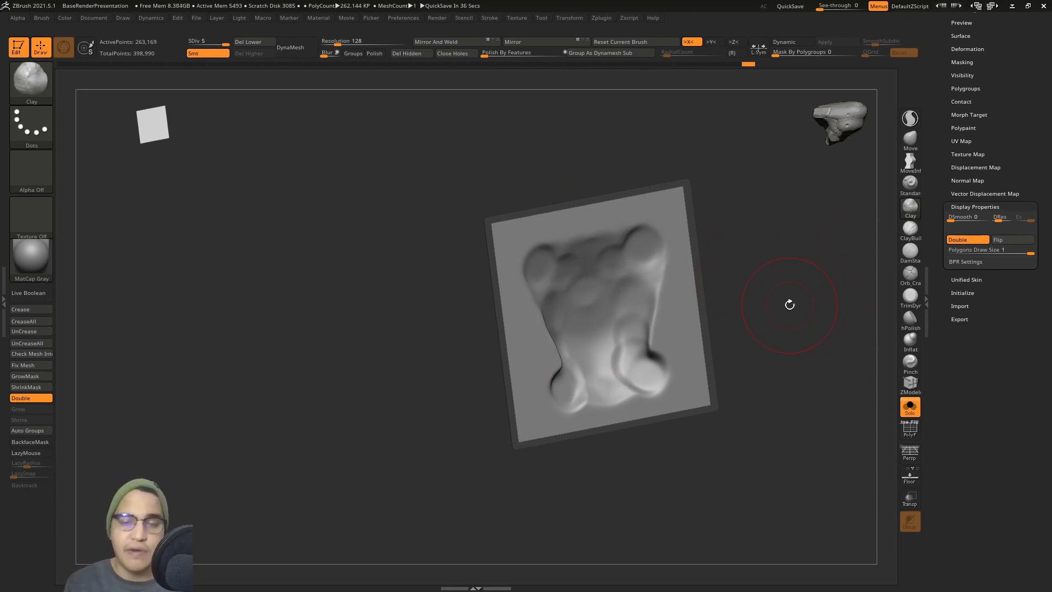
mouse_move(475, 232)
shift+mouse_down()
mouse_move(606, 205)
mouse_move(639, 232)
shift+mouse_up()
mouse_move(739, 235)
mouse_down()
mouse_move(663, 242)
mouse_move(673, 260)
mouse_up()
ctrl+right_drag(672, 261, 678, 289)
right_drag(664, 338, 633, 279)
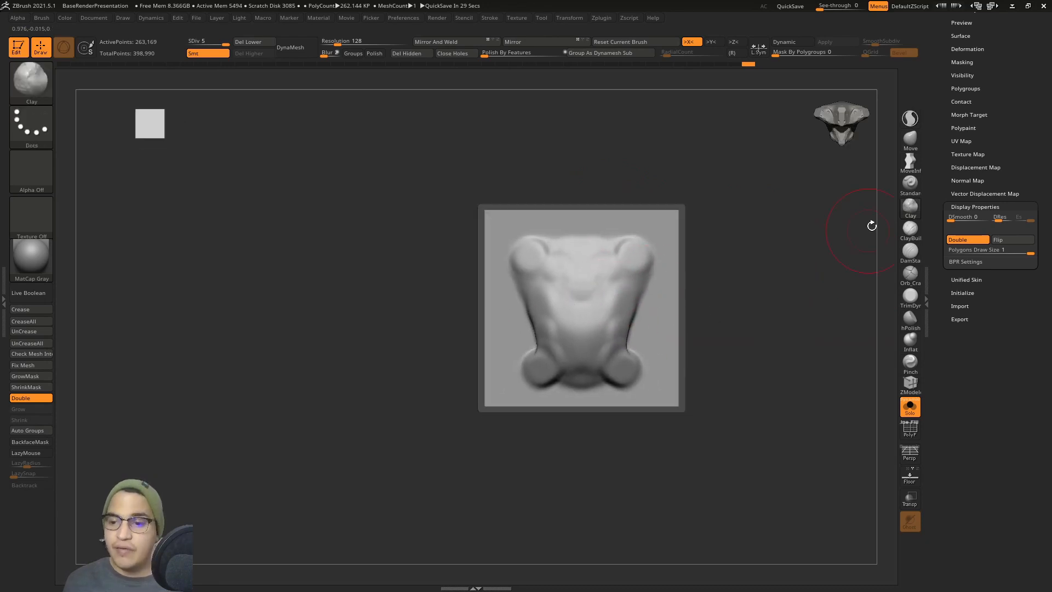
Carve a stepped seam with a notched centre across the upper form and along the upper knobs' inner edges, using a small DamStandard brush
click(907, 251)
alt+right_drag(782, 244, 802, 245)
ctrl+right_drag(801, 244, 789, 296)
key(s)
drag(660, 256, 626, 255)
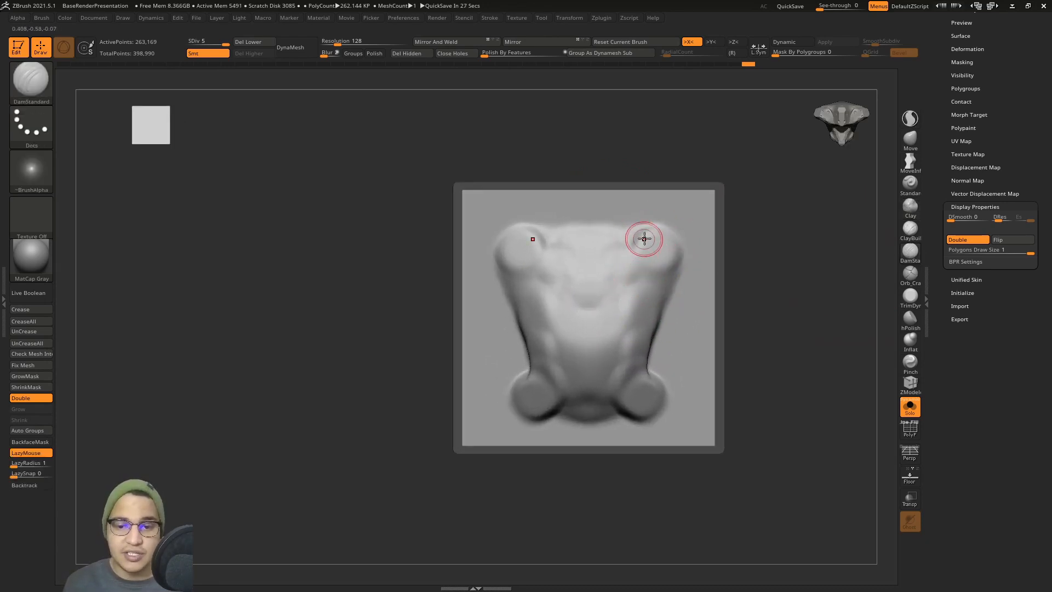
mouse_move(644, 239)
ctrl+right_down()
mouse_move(641, 258)
mouse_move(664, 242)
ctrl+right_up()
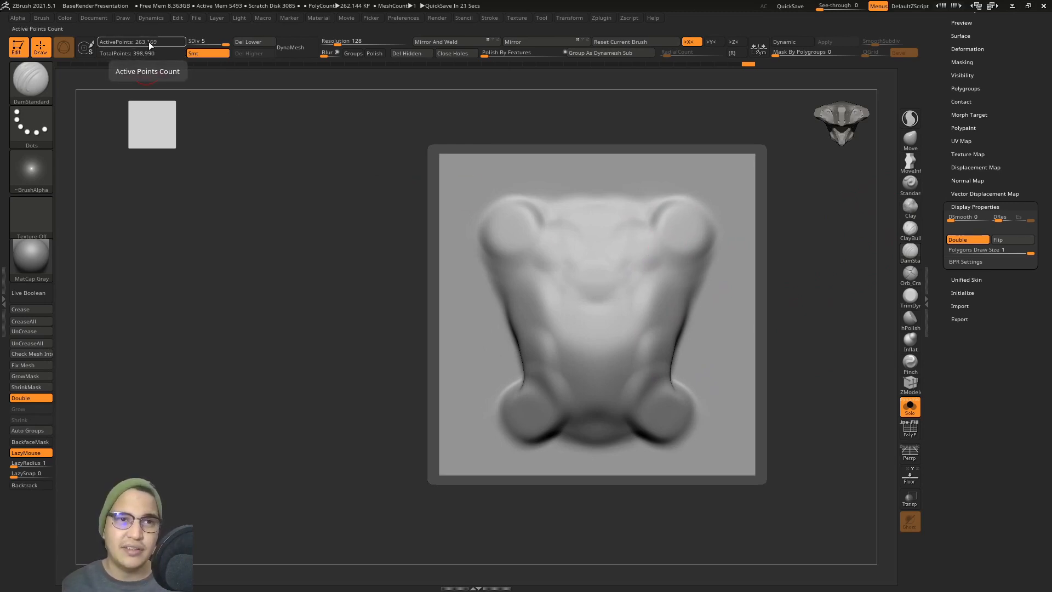
alt+right_drag(579, 254, 492, 258)
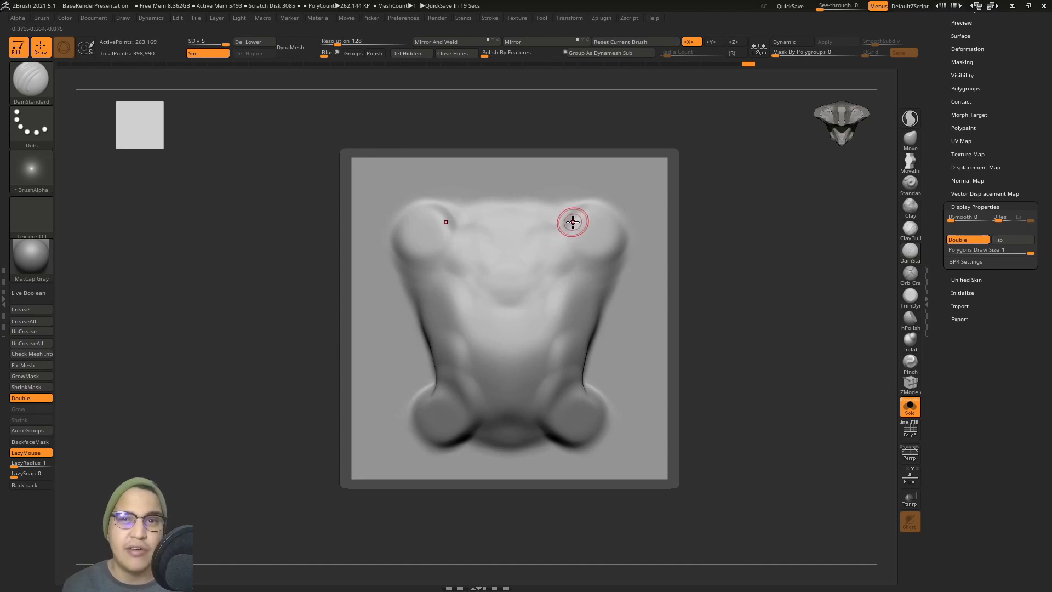
mouse_move(578, 224)
alt+right_down()
mouse_move(564, 236)
mouse_move(583, 209)
mouse_move(582, 226)
mouse_move(592, 198)
mouse_move(587, 257)
alt+right_up()
key(s)
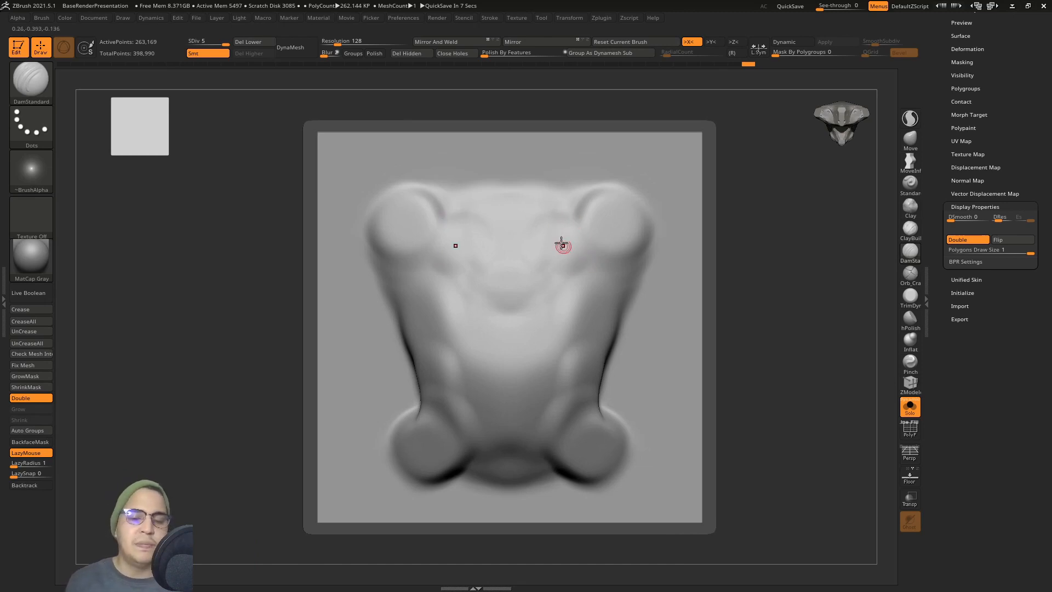
alt+right_drag(605, 255, 576, 242)
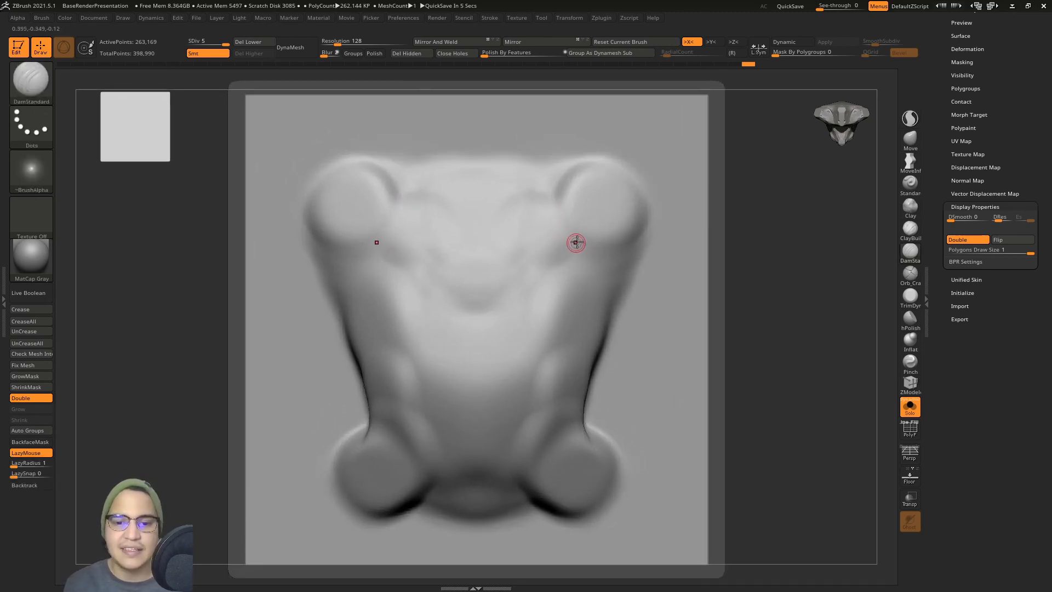
key(ctrl+z)
drag(577, 241, 533, 266)
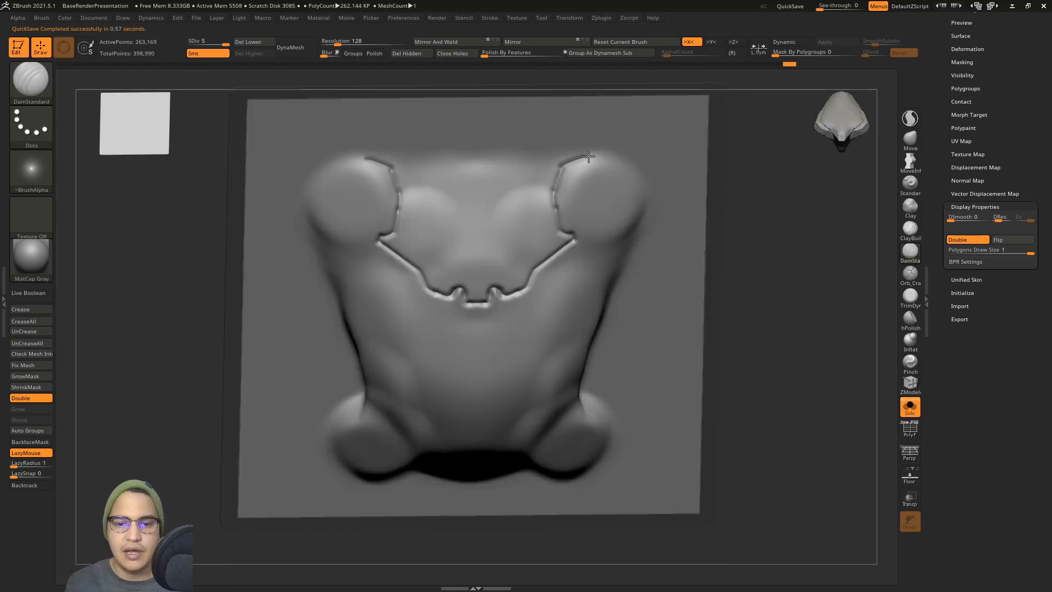
Carve DamStandard creases around the outer edges of the upper knobs and down the sides of the form
drag(612, 154, 632, 166)
right_drag(632, 165, 631, 147)
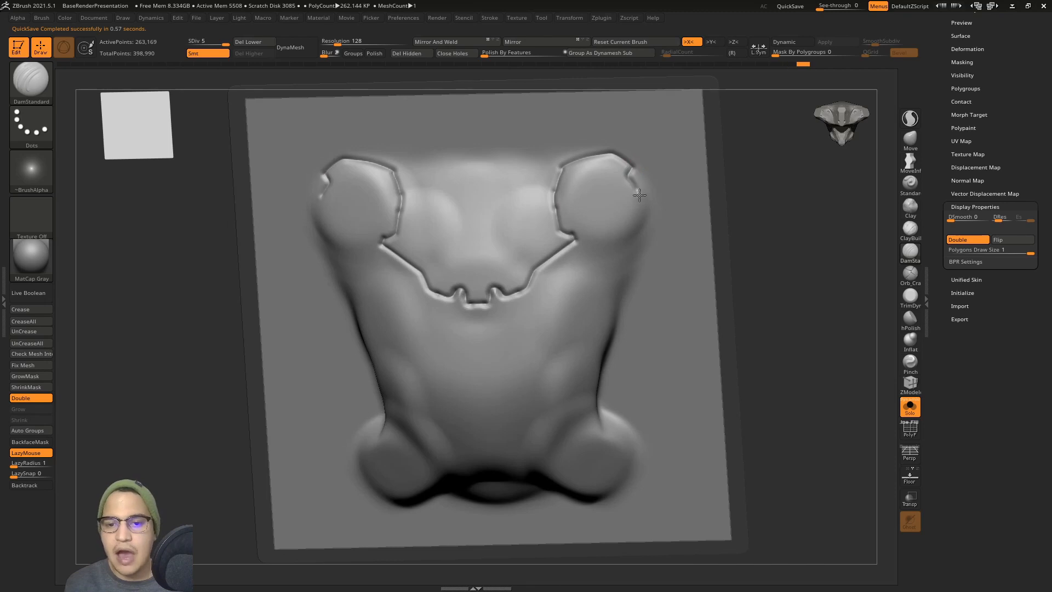
right_drag(648, 204, 622, 149)
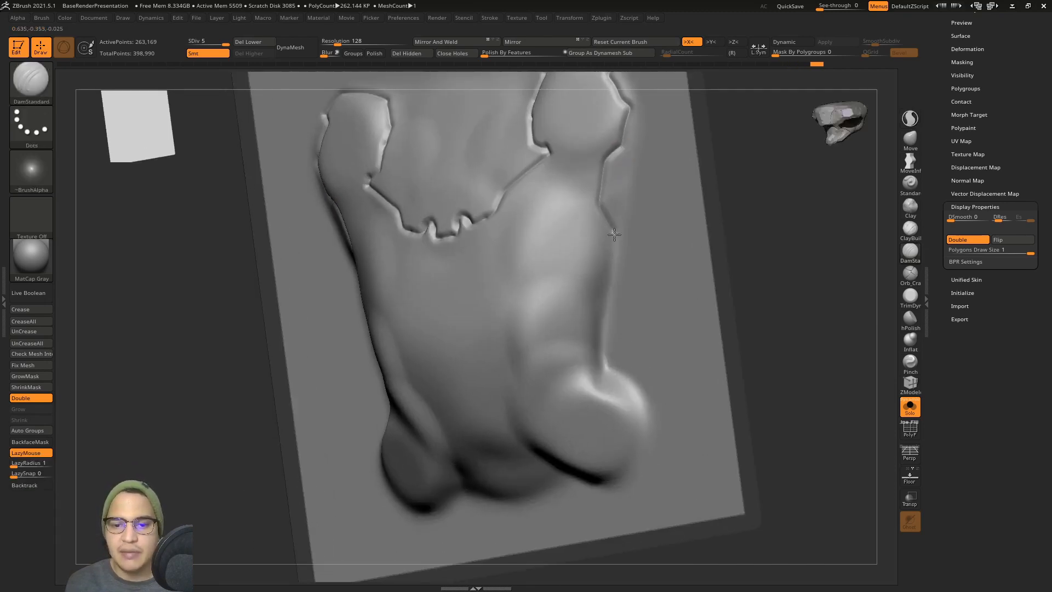
right_drag(607, 300, 593, 228)
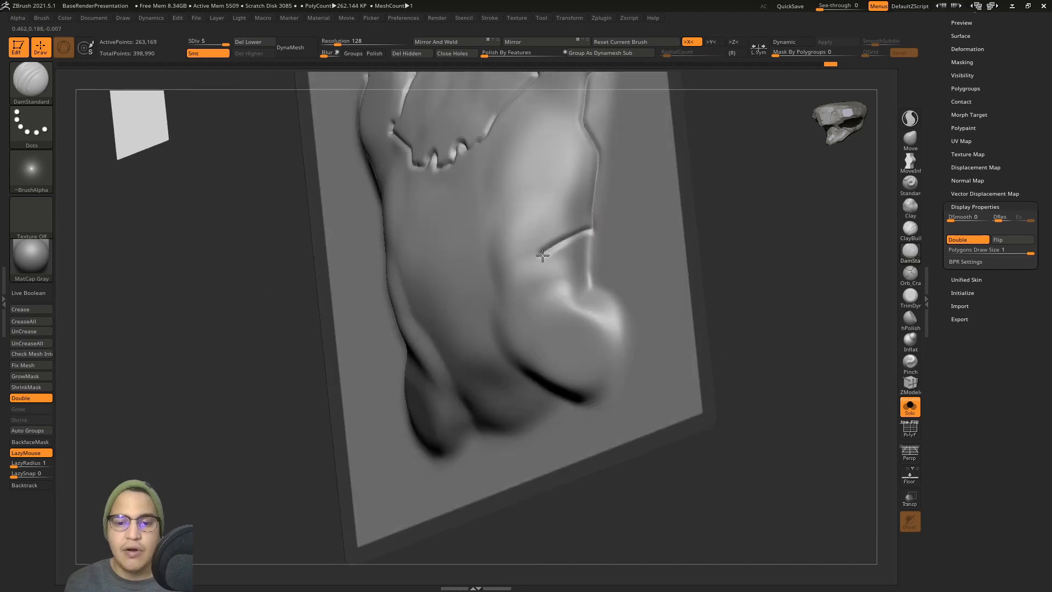
Carve a stepped seam with a central notch above the lower knobs, plus a mirrored pair of angled slots rising from it
shift+right_drag(542, 255, 549, 220)
mouse_move(570, 216)
mouse_down()
mouse_move(528, 227)
mouse_move(481, 269)
mouse_up()
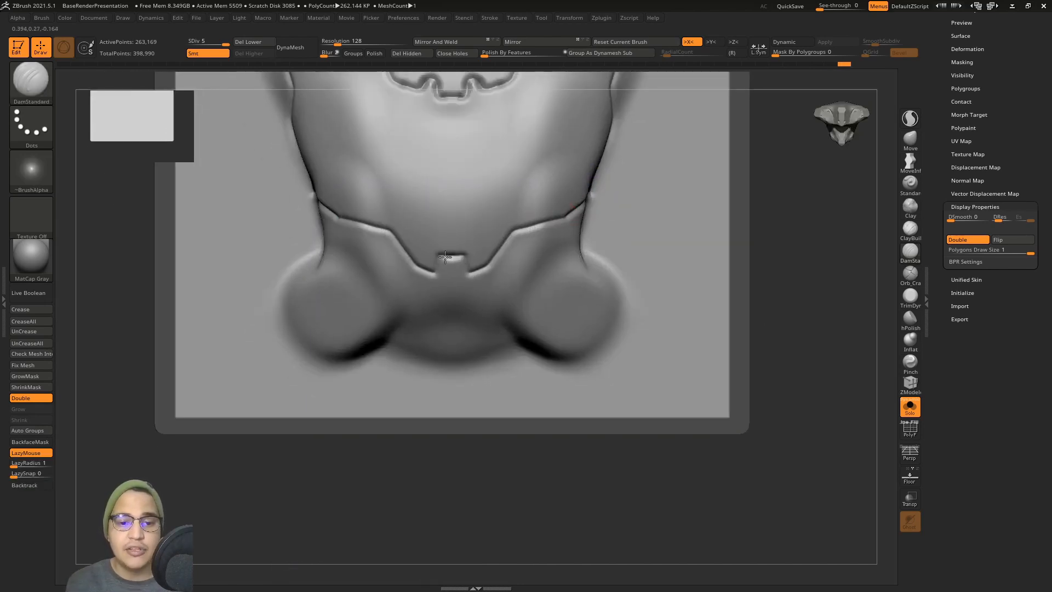
mouse_move(503, 307)
mouse_down()
mouse_move(518, 249)
mouse_move(552, 231)
mouse_up()
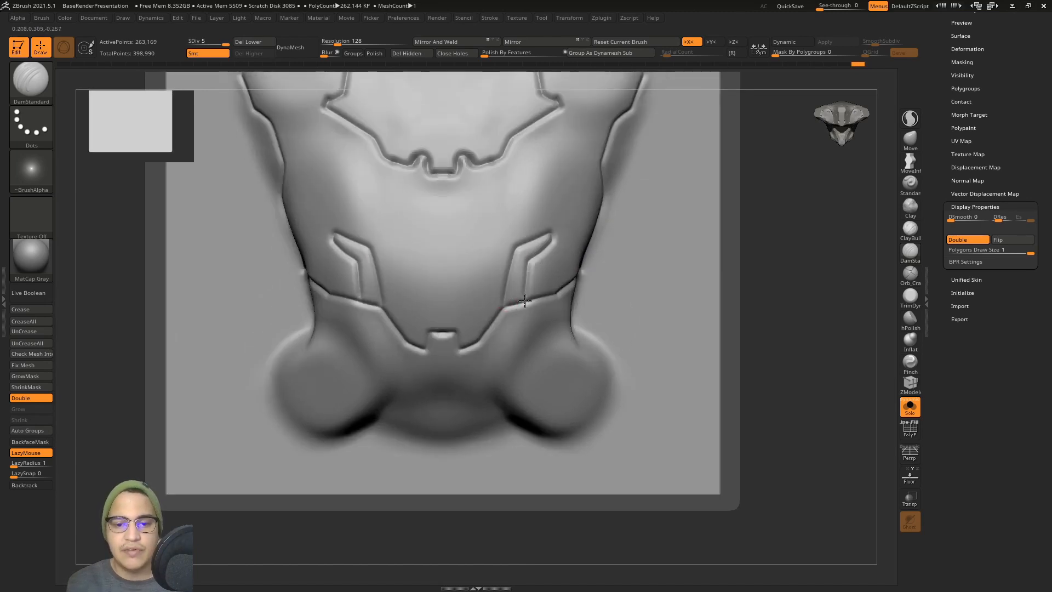
key(f)
Outline the lower knobs with DamStandard creases and cut a stepped edge along the bottom middle of the form
right_drag(526, 290, 406, 252)
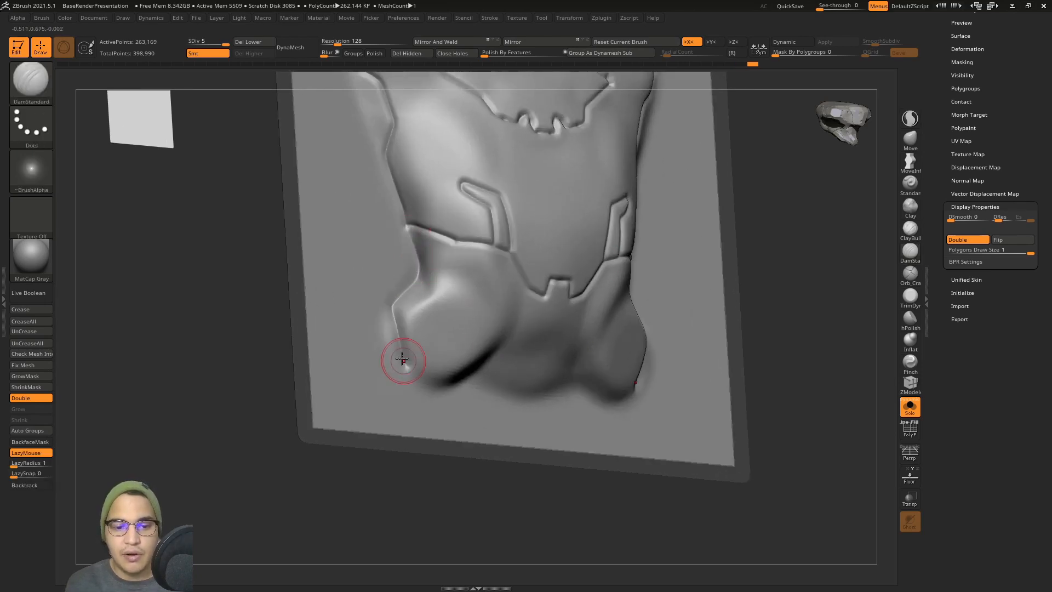
right_drag(399, 364, 404, 369)
mouse_move(464, 382)
mouse_down()
mouse_move(527, 345)
mouse_move(559, 353)
mouse_up()
right_drag(559, 354, 564, 237)
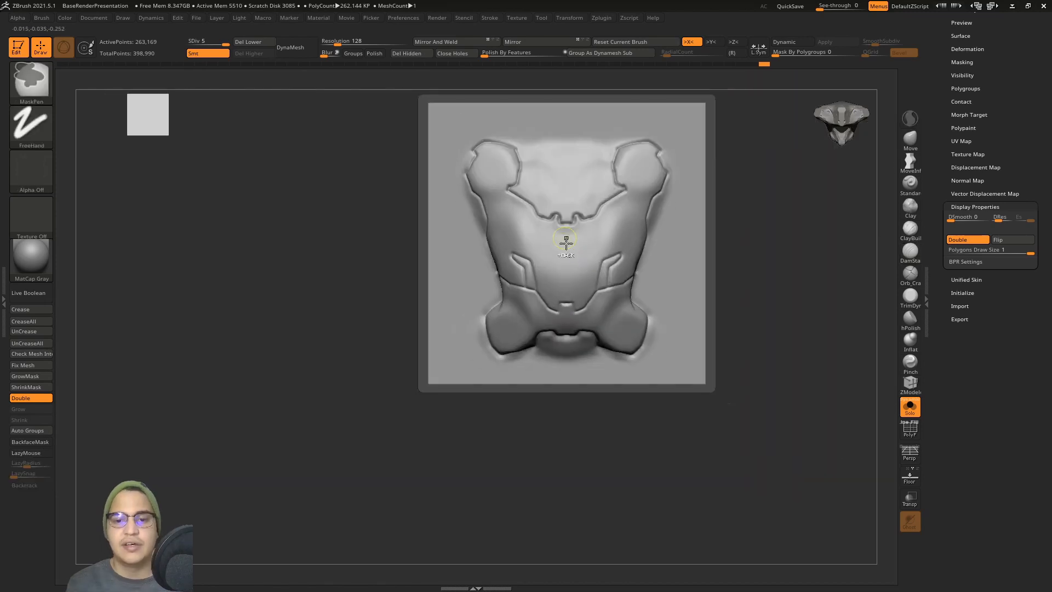
Flatten the form's side surfaces and its central panel into clean planes with the hPolish brush
click(910, 317)
mouse_move(630, 285)
ctrl+right_down()
mouse_move(629, 259)
mouse_move(576, 235)
mouse_move(596, 233)
ctrl+right_up()
mouse_move(596, 233)
mouse_down()
mouse_move(619, 225)
mouse_move(618, 235)
mouse_up()
shift+right_drag(601, 240, 554, 245)
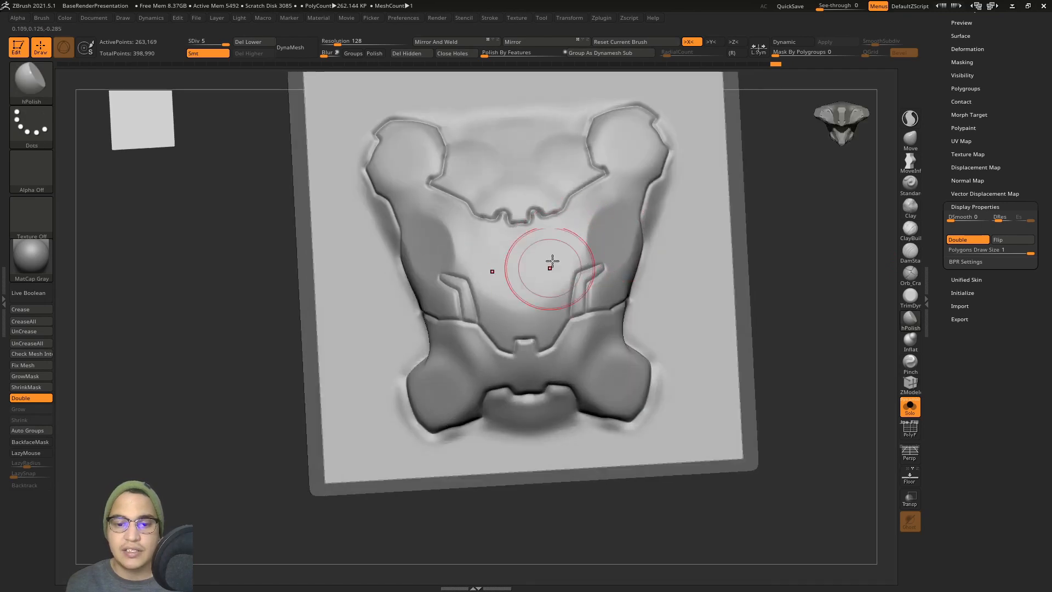
mouse_move(521, 307)
mouse_down()
mouse_move(545, 317)
mouse_move(545, 308)
mouse_up()
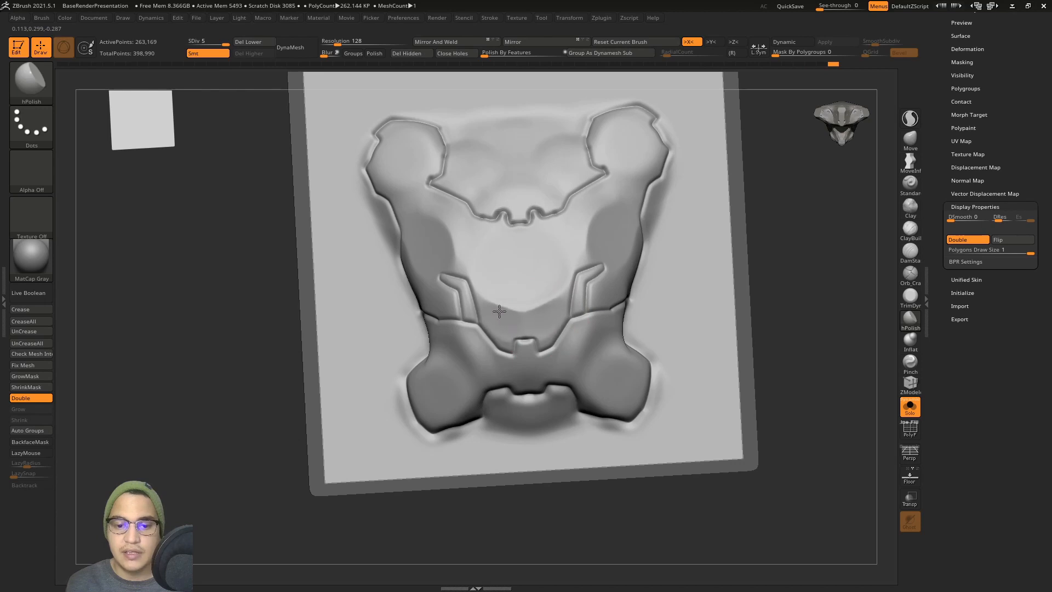
Polish the faces and sides of the lower knobs and the surfaces around them into hard planes with hPolish
alt+right_drag(499, 311, 480, 246)
drag(629, 336, 591, 311)
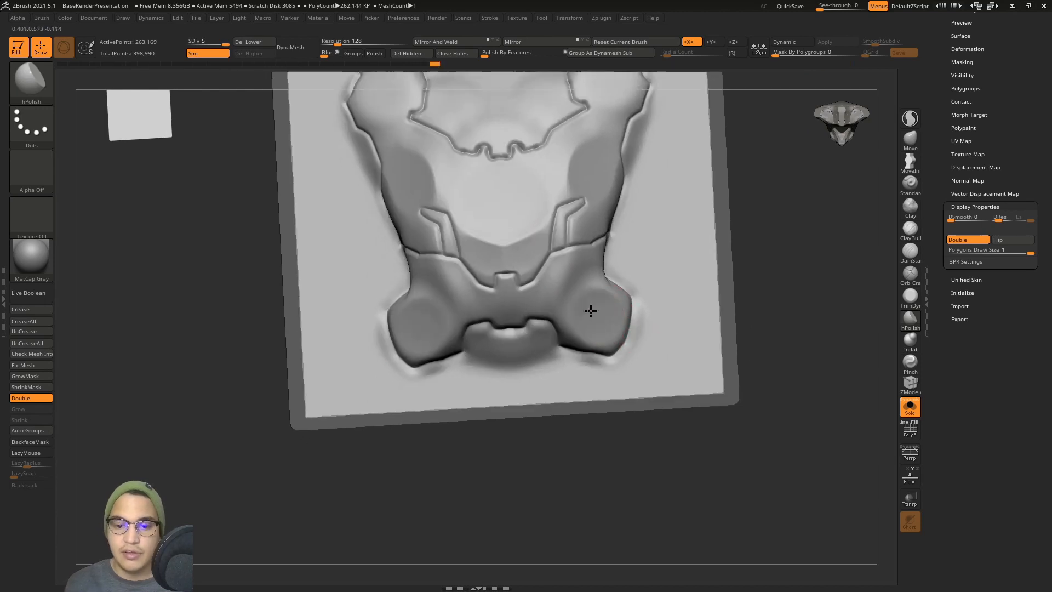
mouse_move(591, 311)
right_down()
mouse_move(578, 273)
mouse_move(600, 348)
mouse_move(581, 354)
right_up()
mouse_move(581, 353)
mouse_down()
mouse_move(500, 324)
mouse_move(473, 326)
mouse_move(486, 313)
mouse_up()
right_drag(486, 313, 557, 357)
drag(557, 357, 572, 356)
mouse_move(572, 357)
right_down()
mouse_move(575, 376)
mouse_move(625, 354)
right_up()
drag(625, 354, 653, 324)
right_drag(653, 323, 663, 304)
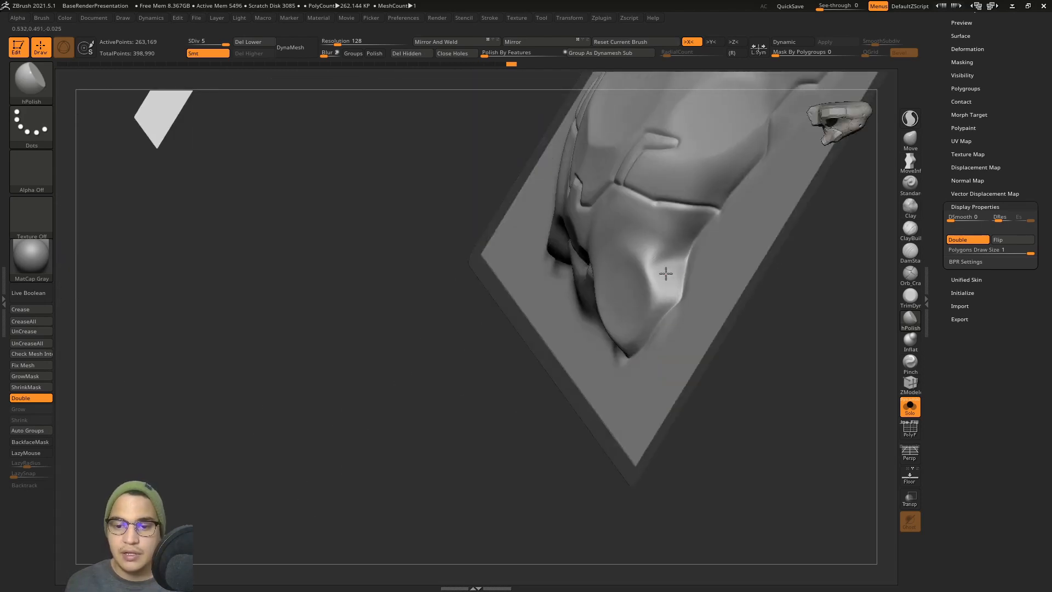
drag(666, 274, 679, 237)
right_drag(669, 241, 722, 249)
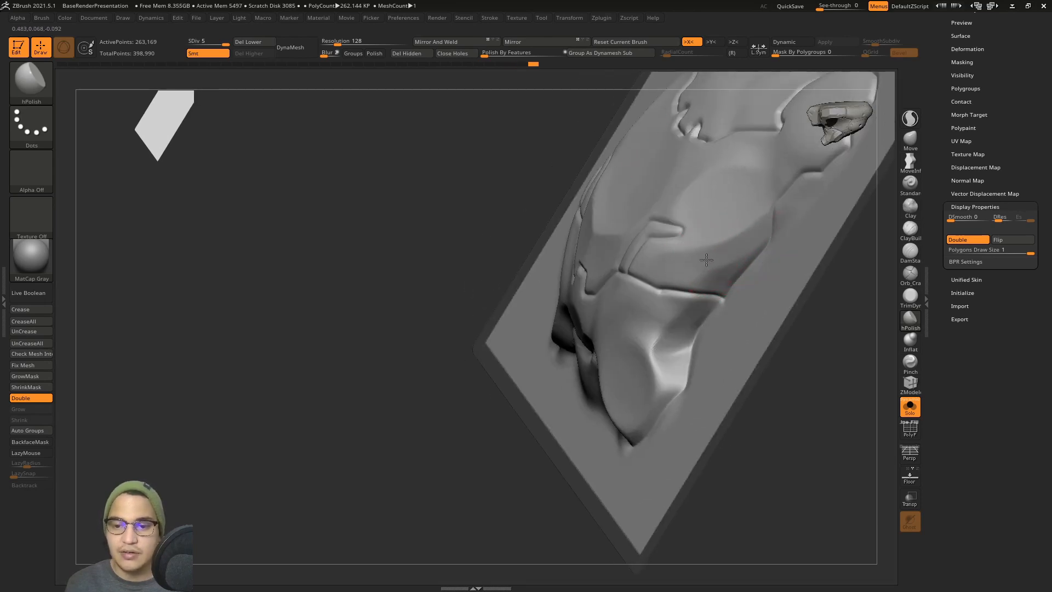
Flatten the round faces of the upper knobs with the hPolish brush
mouse_move(723, 241)
shift+right_down()
mouse_move(727, 216)
mouse_move(671, 233)
shift+right_up()
mouse_move(667, 228)
mouse_down()
mouse_move(658, 237)
mouse_move(671, 221)
mouse_move(667, 230)
mouse_move(685, 224)
mouse_move(650, 223)
mouse_up()
mouse_move(650, 223)
ctrl+right_down()
mouse_move(629, 270)
mouse_move(646, 264)
mouse_move(606, 242)
mouse_move(670, 262)
ctrl+right_up()
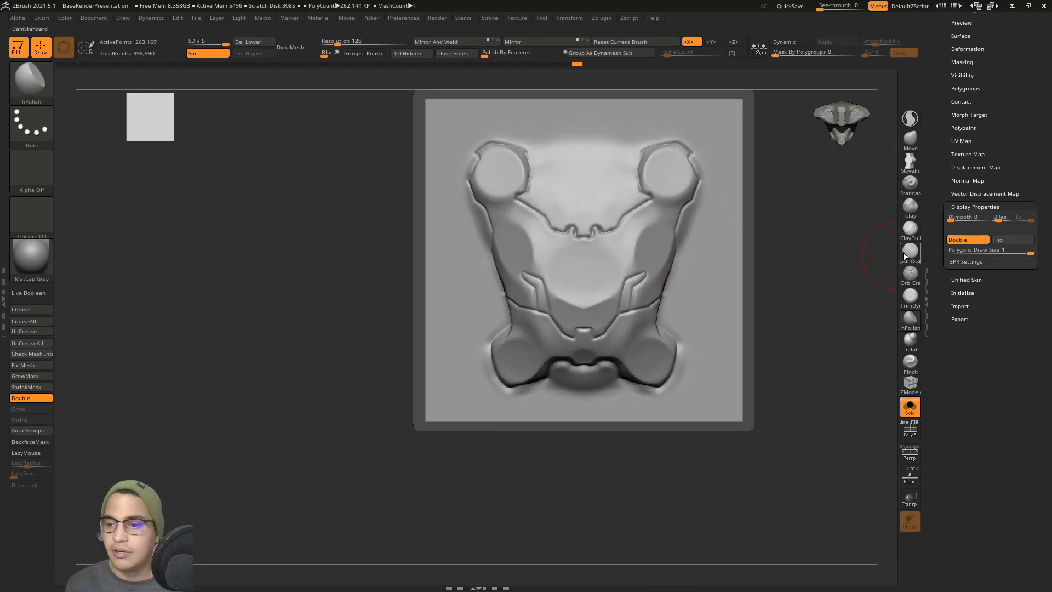
Press a cluster of three round dimples into each flattened side plane, using a small inverted Inflat brush
click(913, 341)
ctrl+right_drag(674, 202, 639, 266)
key(s)
drag(639, 267, 634, 266)
mouse_move(634, 265)
right_down()
mouse_move(624, 208)
mouse_move(630, 253)
right_up()
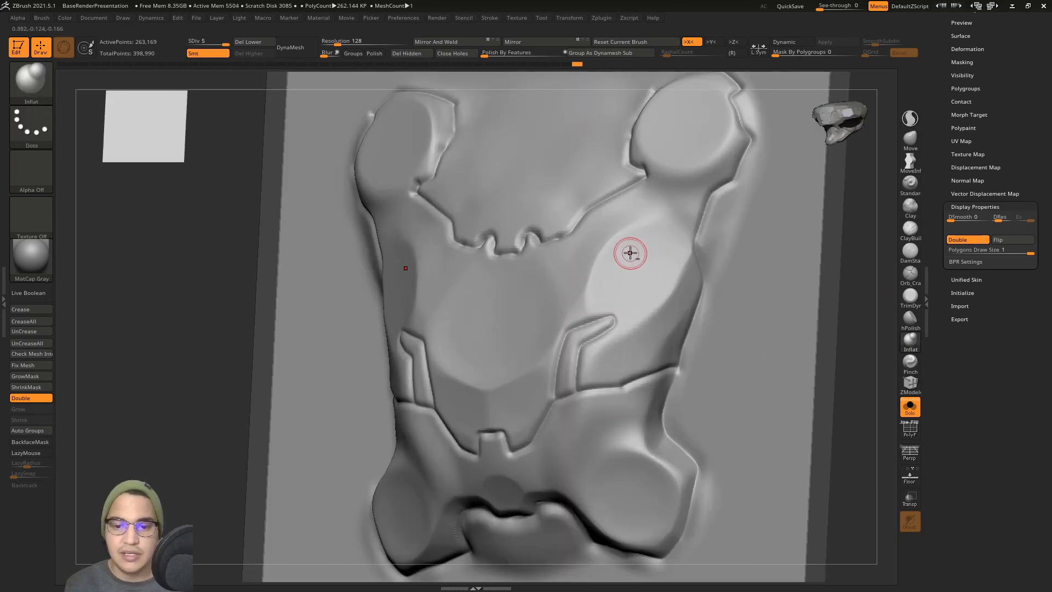
alt+click(657, 268)
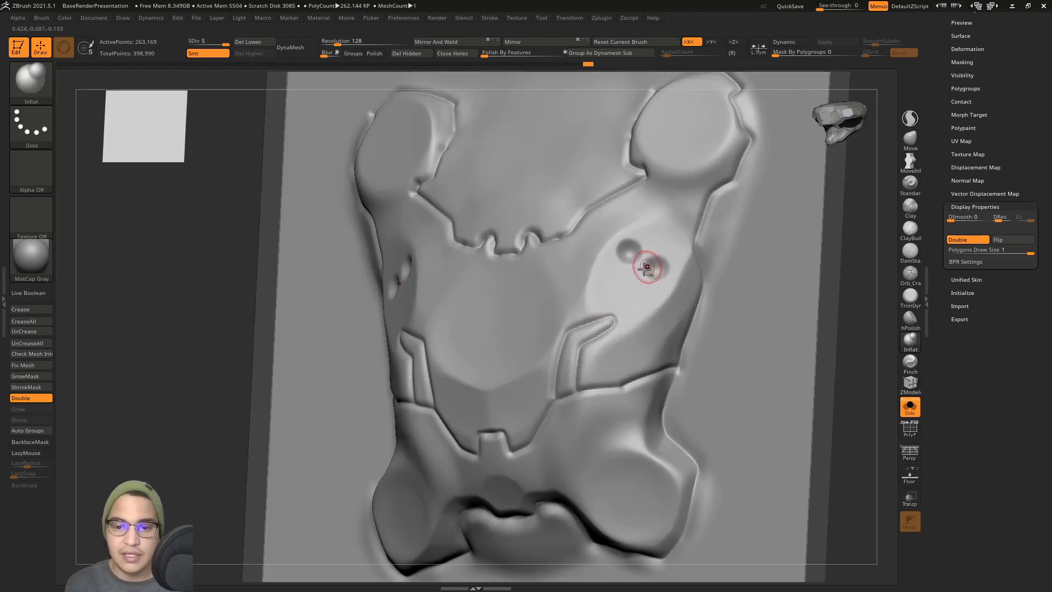
alt+click(626, 281)
mouse_move(643, 268)
shift+right_down()
mouse_move(662, 276)
mouse_move(671, 253)
shift+right_up()
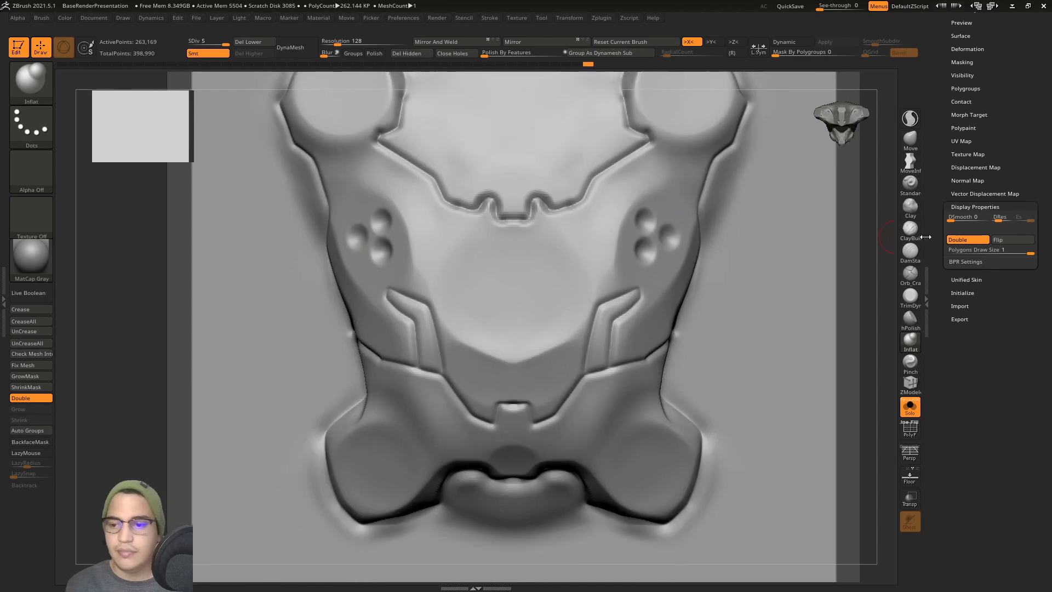
Cut two short diagonal slits on each side of the central panel with DamStandard
click(911, 252)
mouse_move(584, 252)
mouse_down()
mouse_move(570, 264)
mouse_move(581, 291)
mouse_up()
key(ctrl+z)
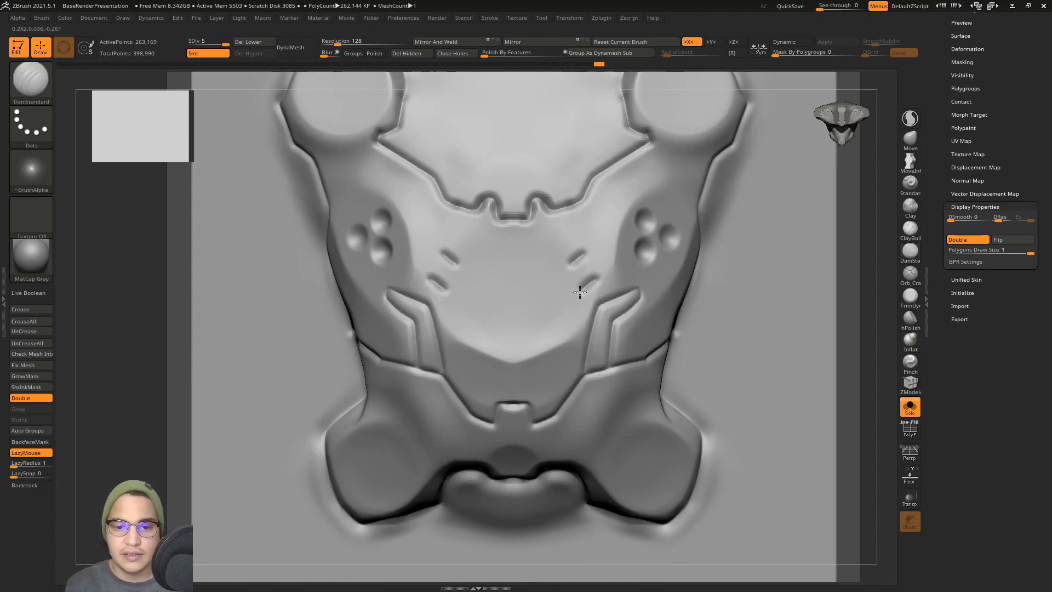
Carve a small rounded bolt outline against the lower seam on each side of the central notch
alt+right_drag(600, 284, 612, 212)
alt+right_drag(605, 345, 594, 271)
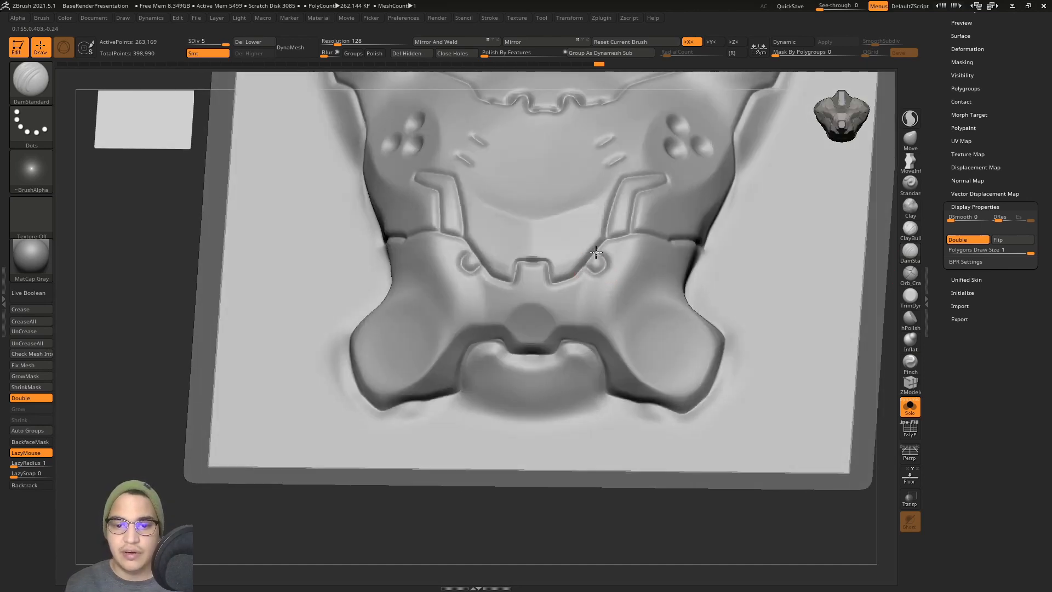
drag(596, 252, 601, 245)
shift+right_drag(606, 260, 619, 282)
mouse_move(619, 282)
ctrl+right_down()
mouse_move(622, 261)
mouse_move(608, 280)
ctrl+right_up()
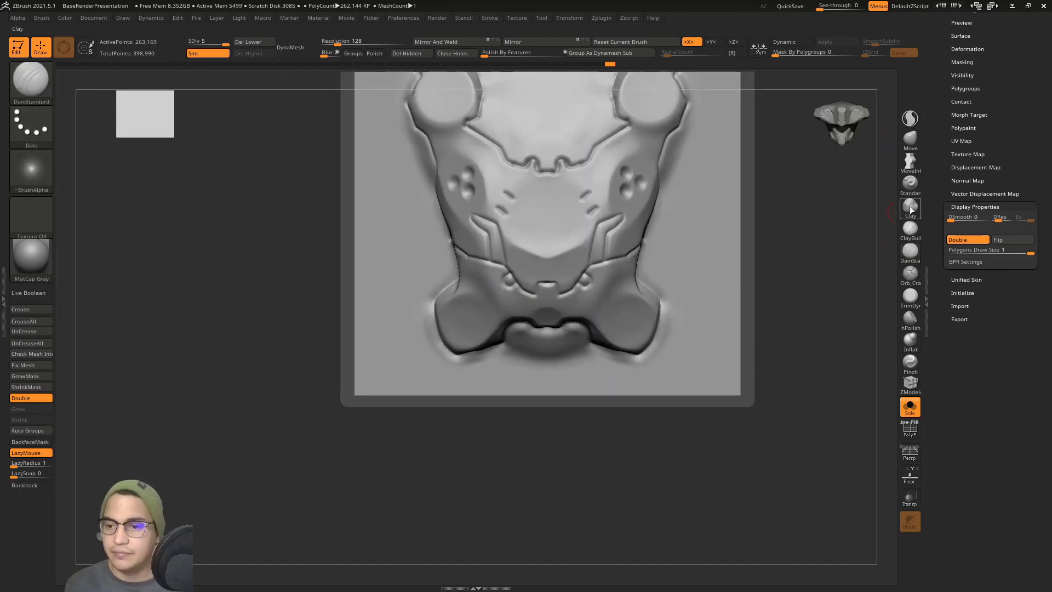
Add a short diagonal bar detail to each upper knob and a longer one to each lower knob with the Standard brush
click(910, 188)
mouse_move(658, 86)
alt+right_down()
mouse_move(620, 199)
mouse_move(598, 217)
alt+right_up()
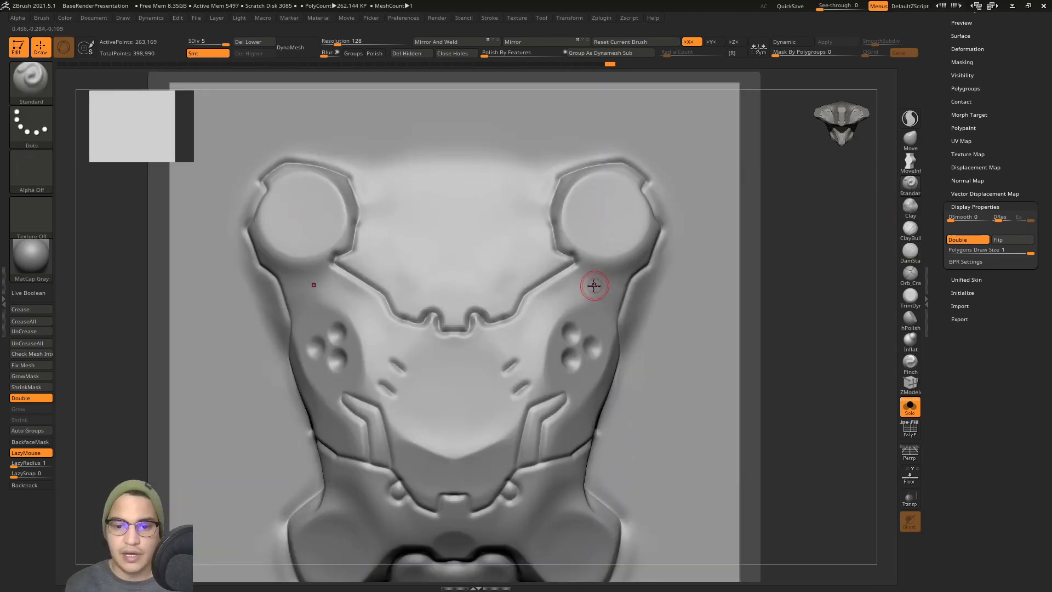
drag(585, 204, 608, 187)
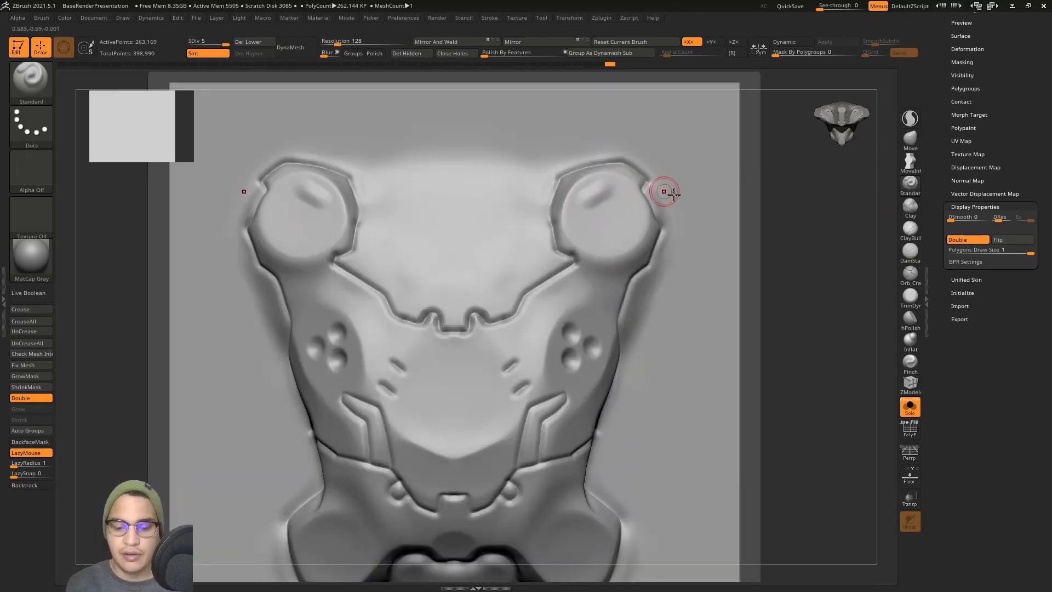
alt+right_drag(597, 487, 637, 308)
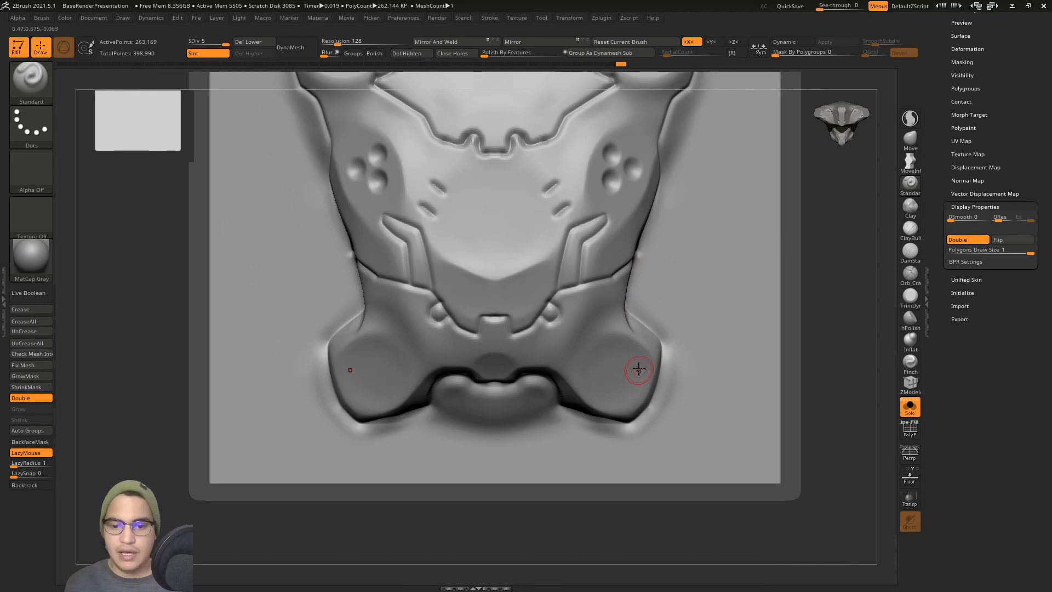
drag(639, 370, 626, 399)
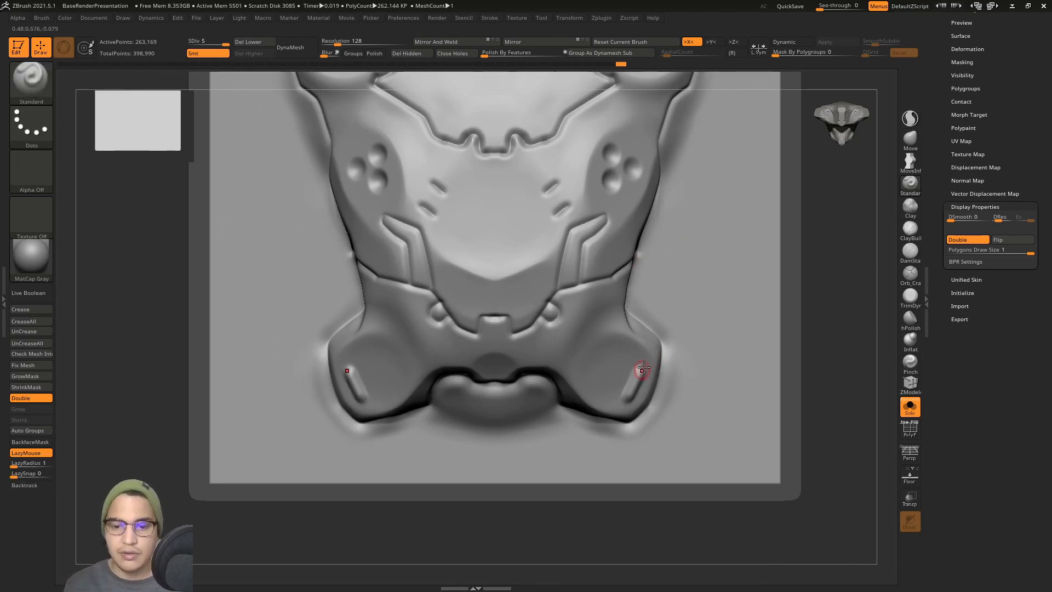
Sculpt a shallow recess above each lower knob with a resized ClayBuildup brush and smooth it into the surface
alt+right_drag(675, 261, 668, 292)
click(910, 233)
alt+right_drag(549, 246, 619, 223)
key(s)
drag(648, 330, 664, 329)
key(ctrl+z)
right_drag(665, 329, 652, 308)
ctrl+right_drag(652, 308, 670, 330)
shift+drag(669, 329, 643, 328)
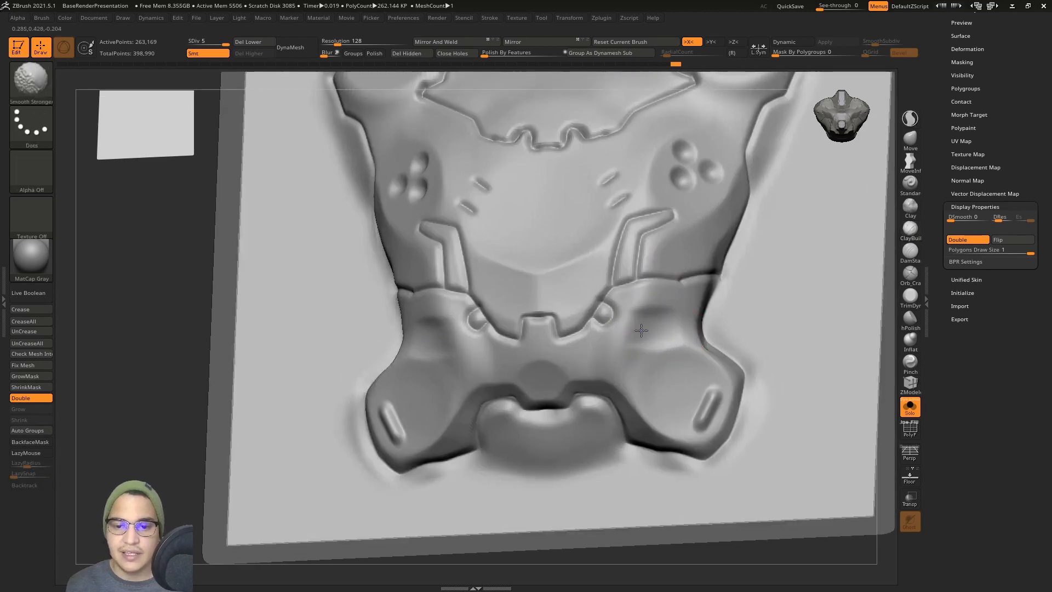
right_drag(641, 331, 658, 345)
mouse_move(658, 345)
ctrl+right_down()
mouse_move(678, 275)
mouse_move(659, 305)
mouse_move(664, 332)
ctrl+right_up()
right_drag(646, 388, 635, 361)
mouse_move(635, 362)
ctrl+right_down()
mouse_move(646, 364)
mouse_move(630, 343)
ctrl+right_up()
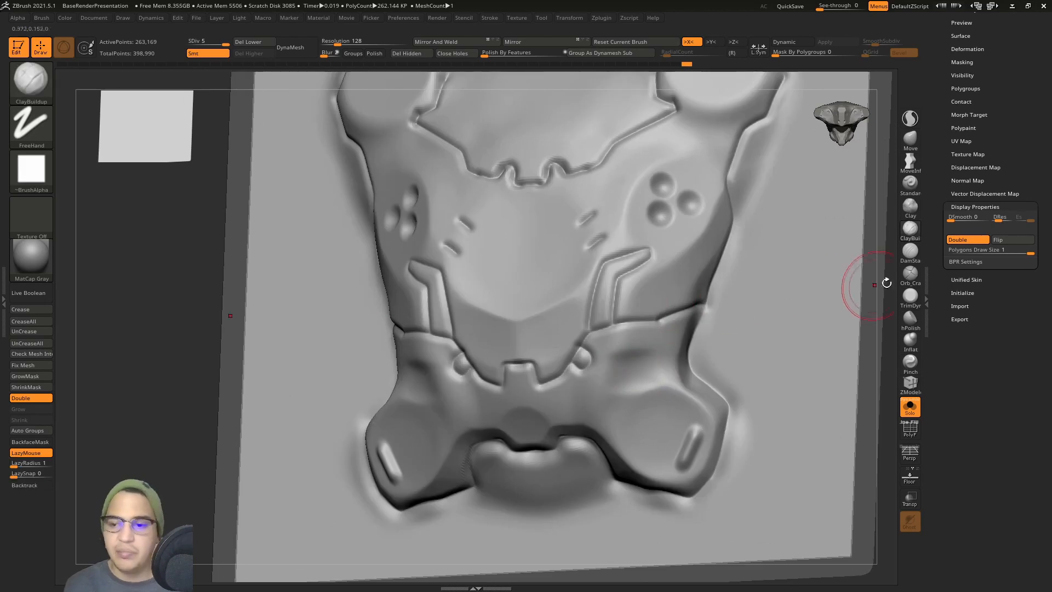
Carve a small shield-shaped outline flanked by two short vertical slits in the lower central panel with DamStandard
click(911, 254)
mouse_move(562, 296)
right_down()
mouse_move(571, 299)
mouse_move(571, 279)
right_up()
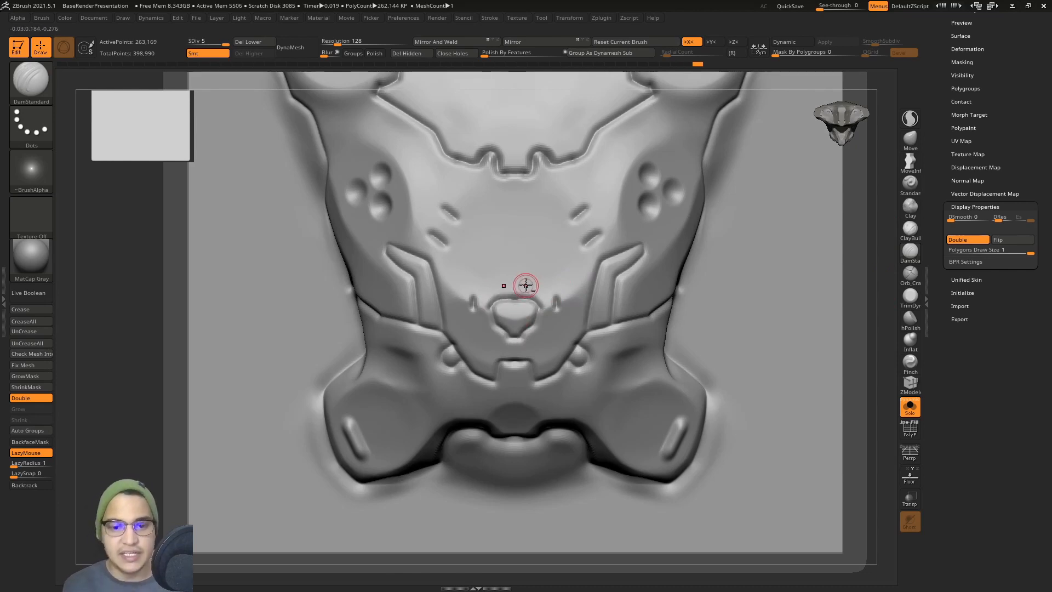
right_drag(525, 285, 539, 281)
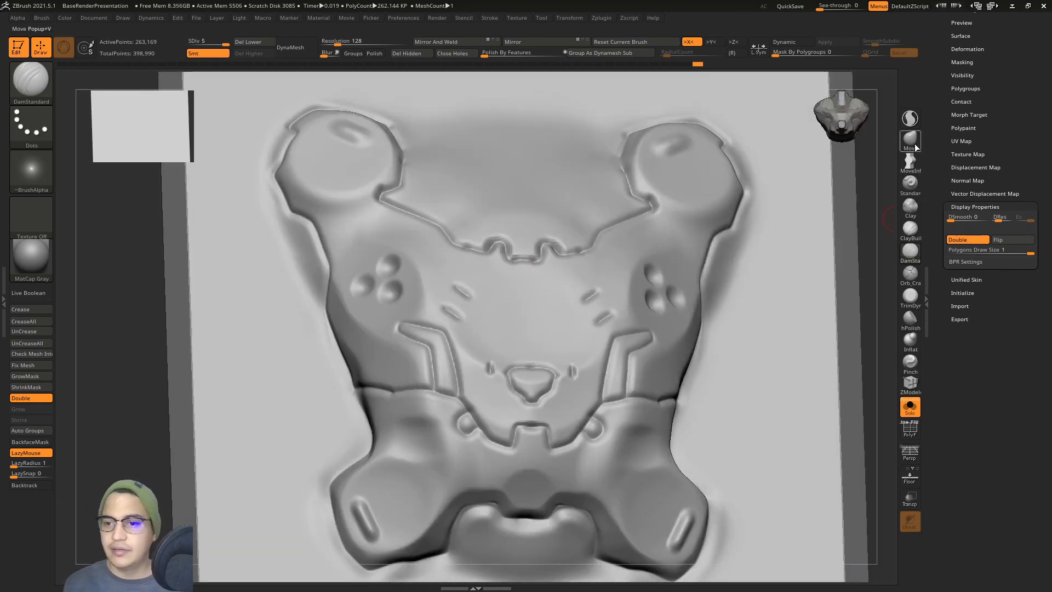
Add a small round bump on each side below the upper central seam with ClayBuildup, and clear the plane's border mask
click(910, 229)
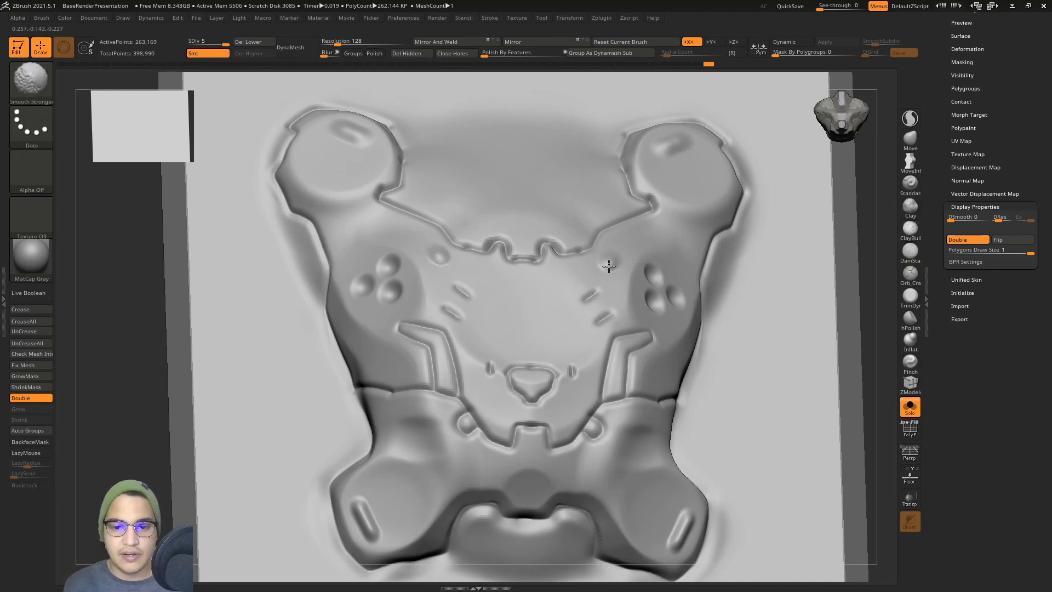
mouse_move(610, 264)
ctrl+right_down()
mouse_move(575, 185)
mouse_move(597, 301)
ctrl+right_up()
alt+right_drag(666, 295, 586, 326)
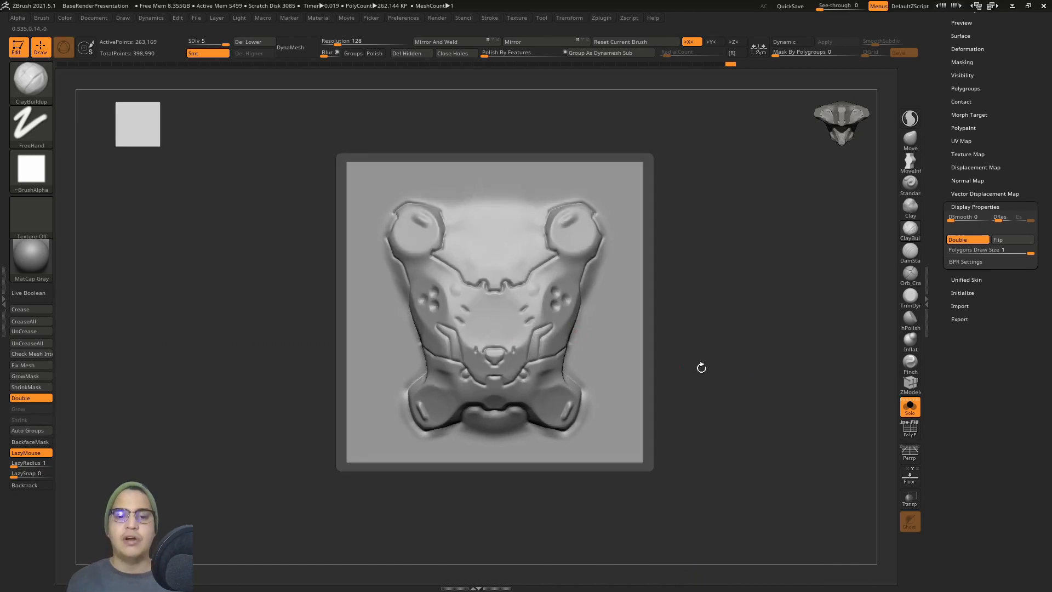
ctrl+drag(779, 391, 838, 426)
right_drag(648, 285, 707, 288)
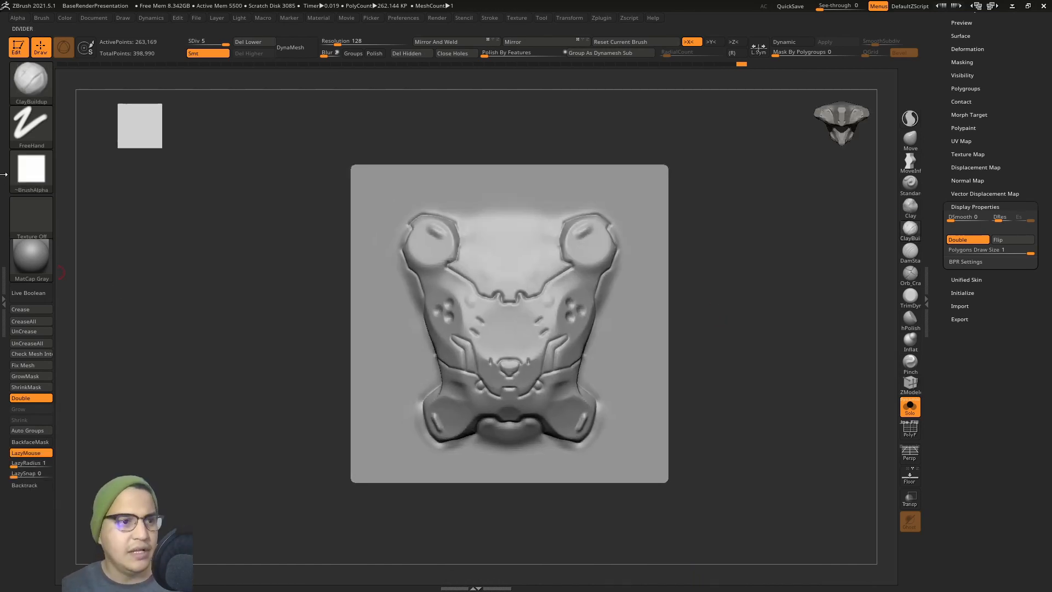
Dock the Brush palette beside the canvas and expose its brush creation options
click(44, 15)
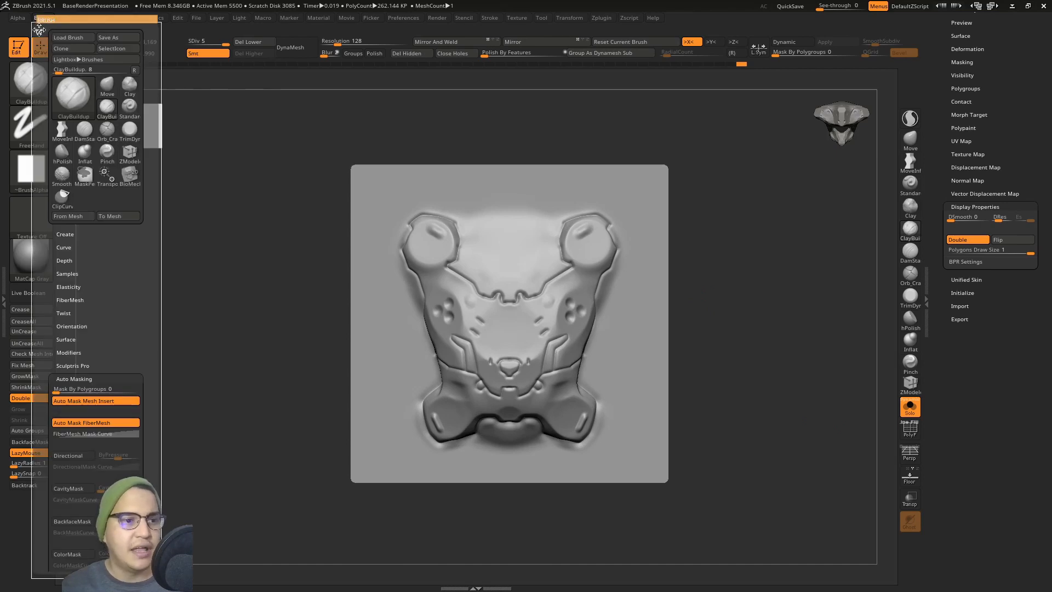
drag(342, 116, 983, 45)
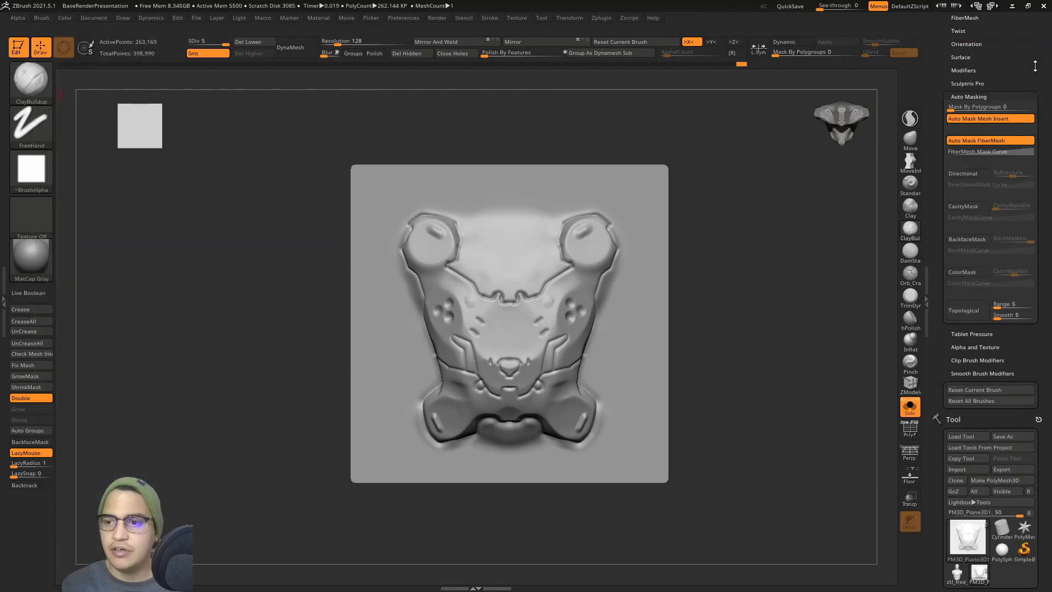
click(960, 231)
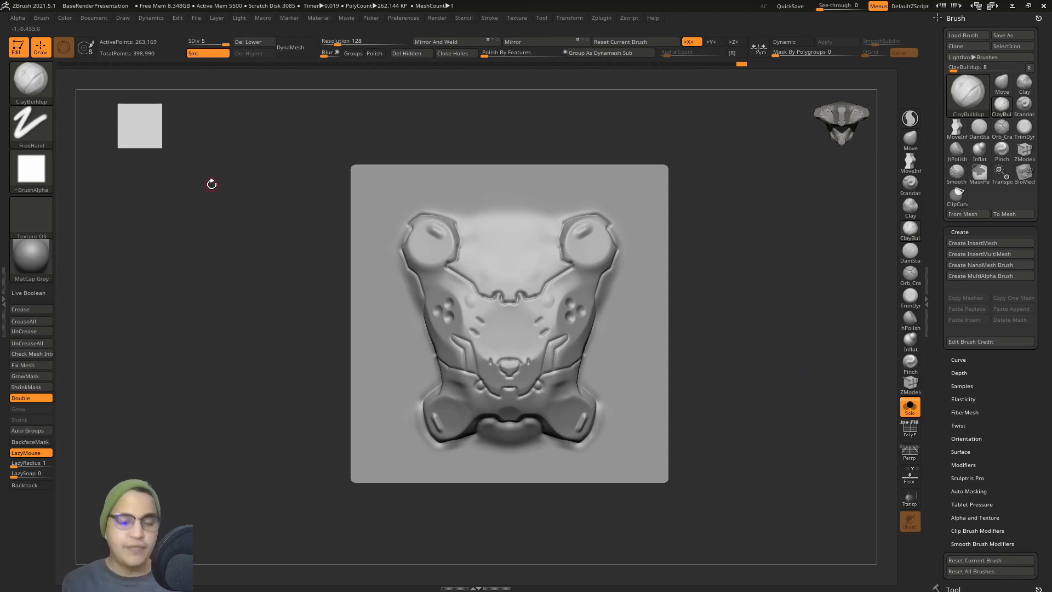
key(b)
key(l)
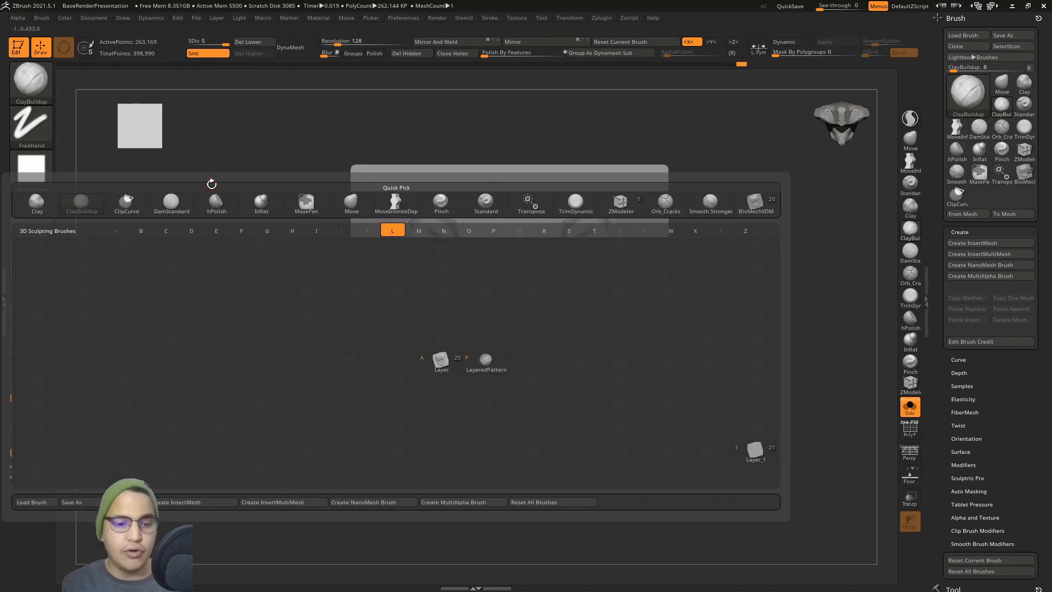
click(441, 364)
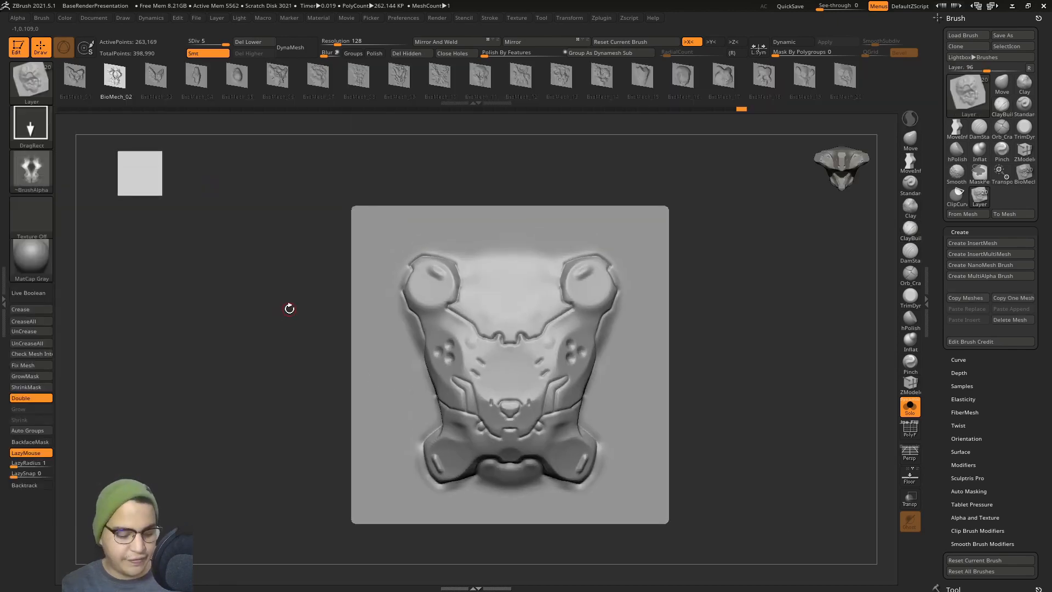
key(b)
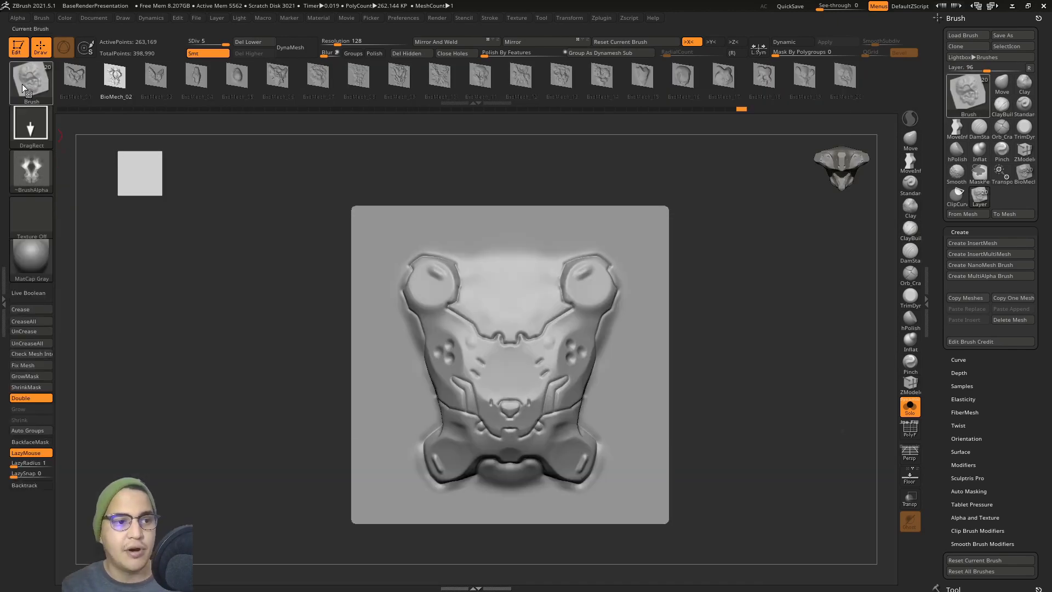
click(25, 88)
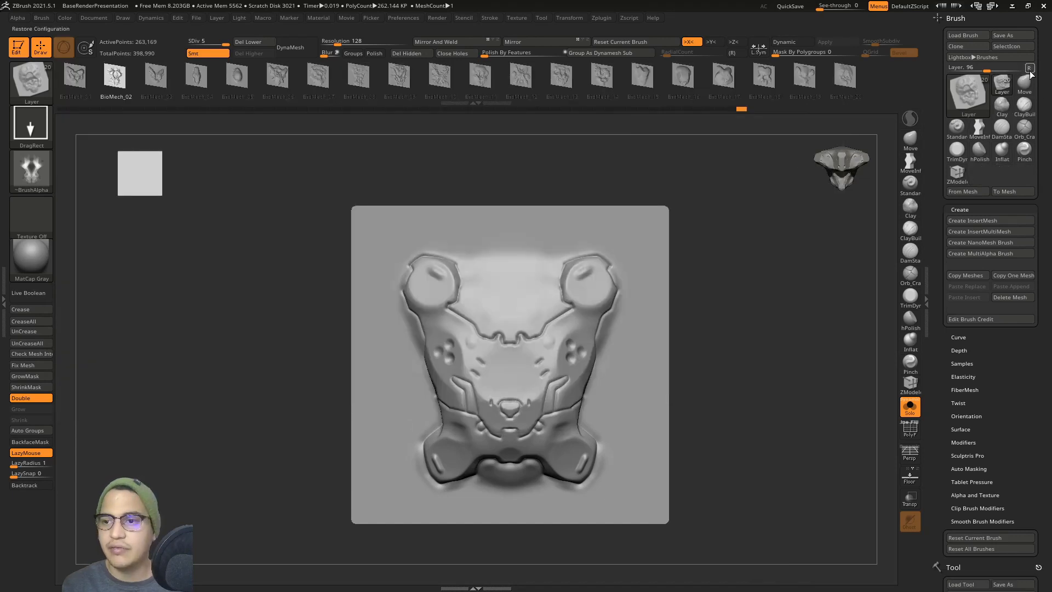
Choose the LayeredPattern brush and clone it as the base for the VDM brush
click(964, 106)
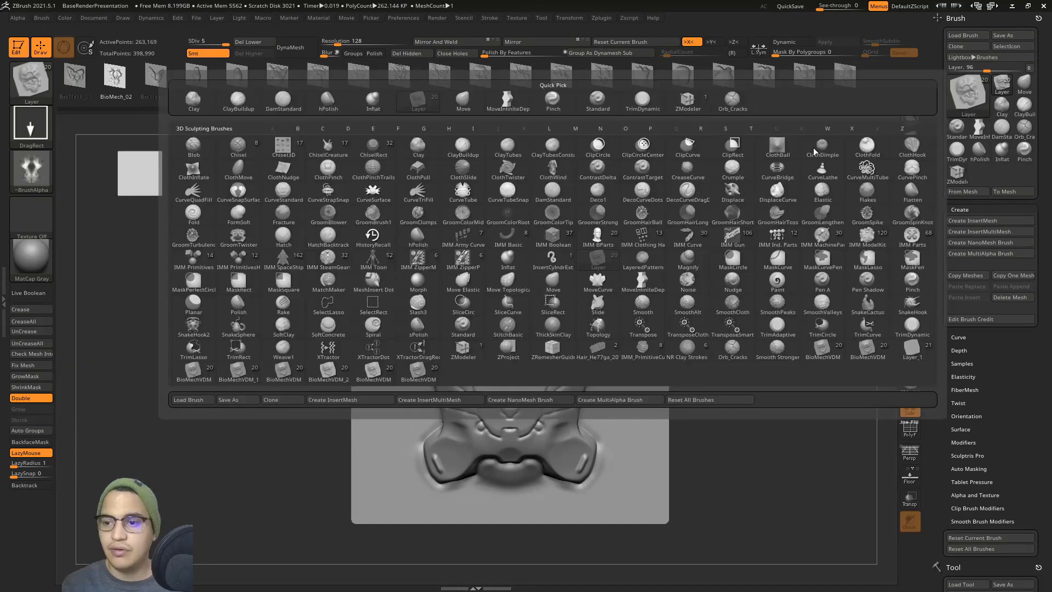
key(l)
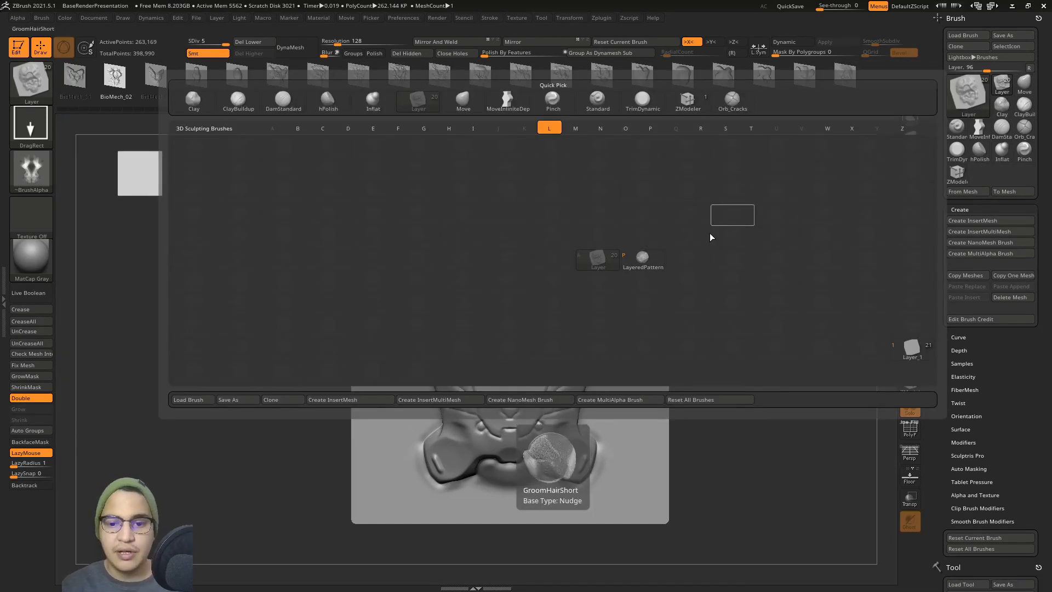
click(644, 258)
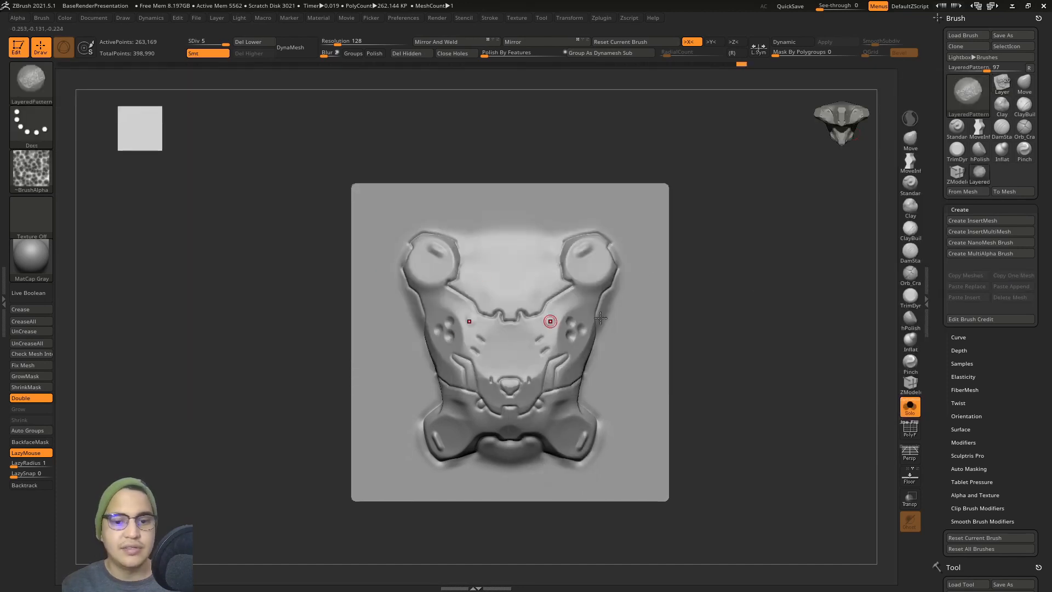
alt+drag(768, 289, 751, 281)
click(32, 90)
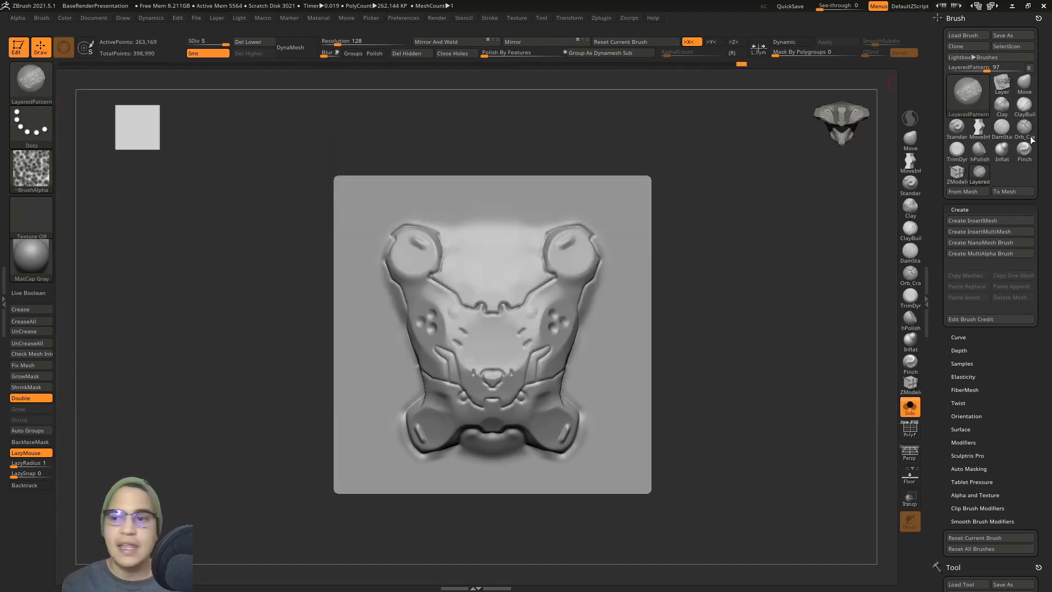
click(975, 47)
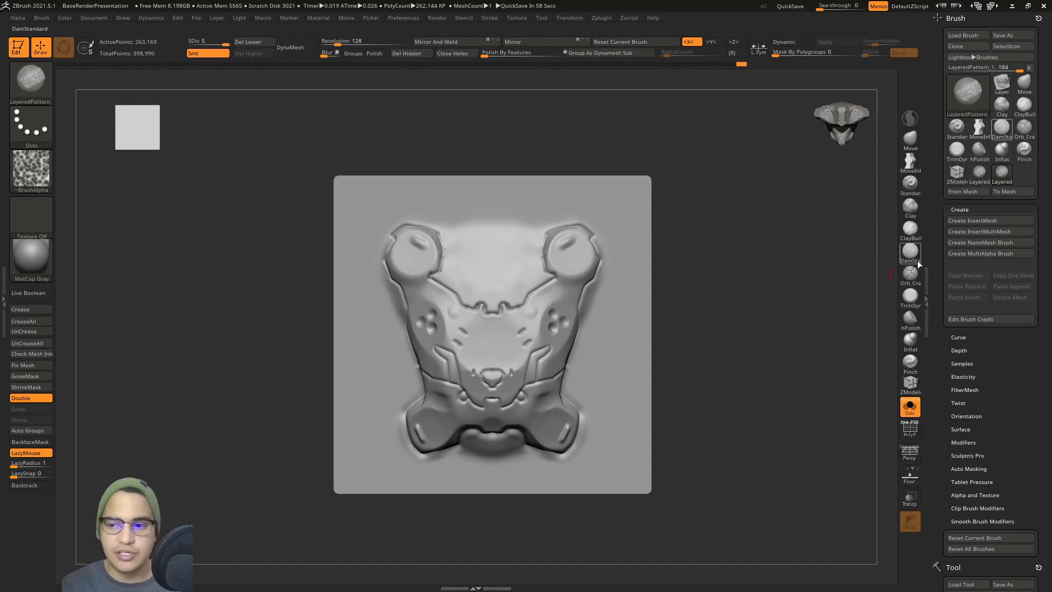
Create a MultiAlpha brush from both subtools and select its PM3D_Plane3D alpha
alt+drag(806, 289, 810, 275)
click(985, 255)
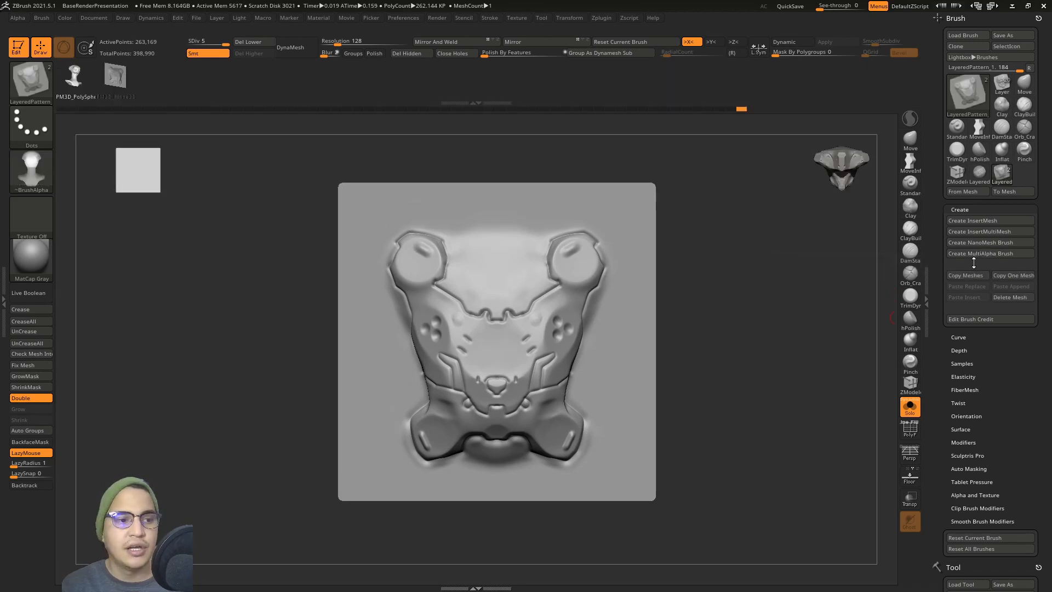
alt+drag(820, 353, 779, 336)
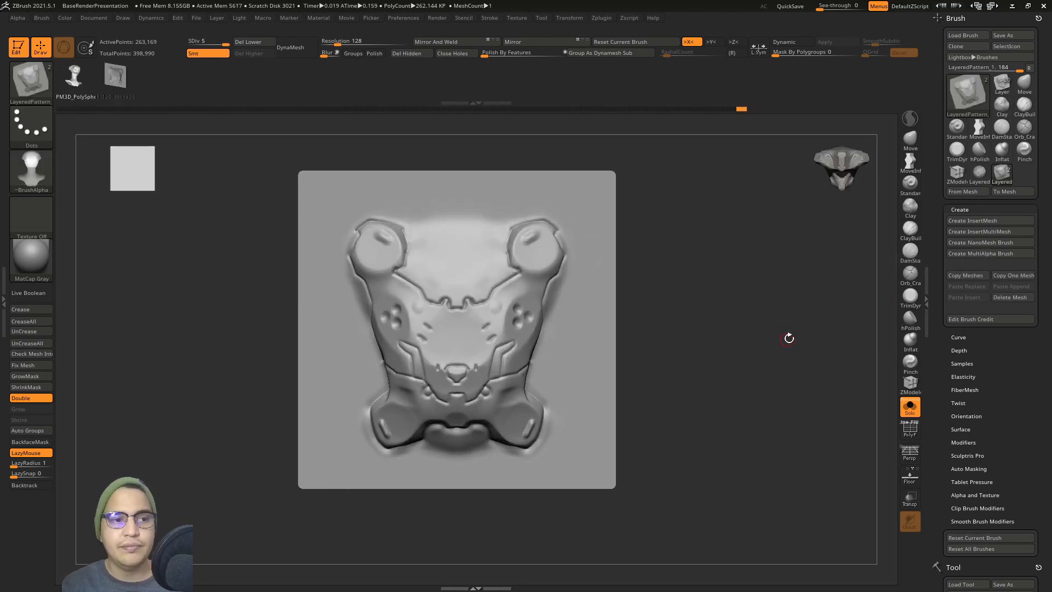
click(116, 77)
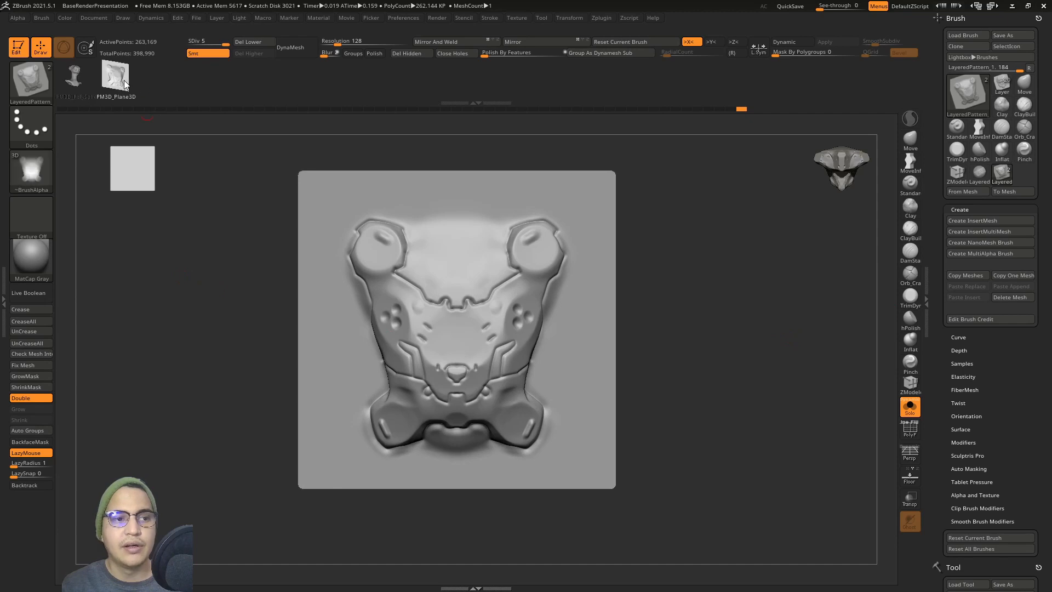
alt+drag(789, 300, 782, 323)
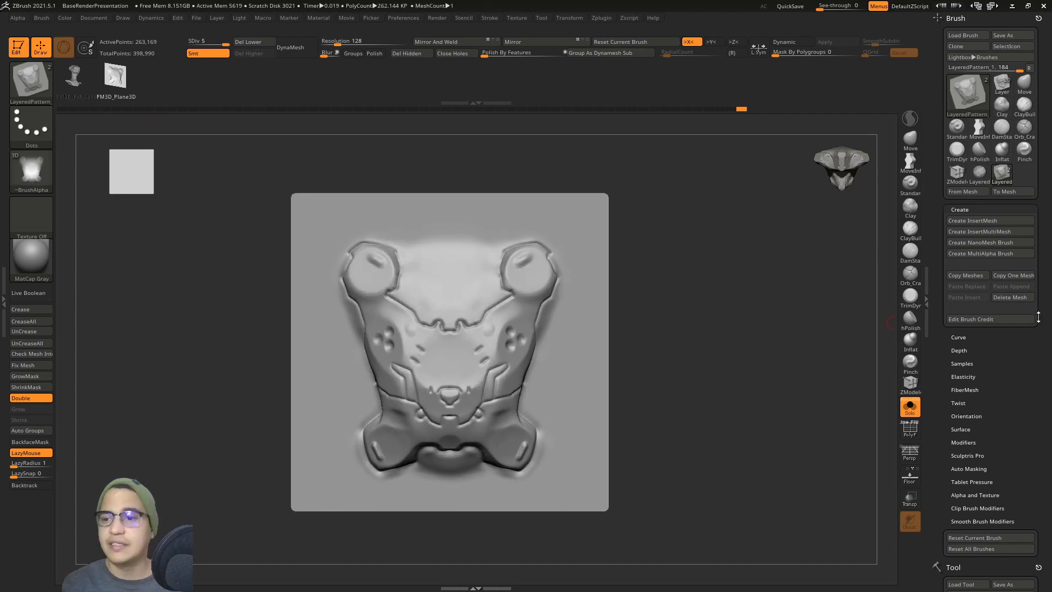
Delete the PM3D_PolySphere bust subtool so the tool contains only the sculpted plane
key(shift)
scroll(1051, 211, down, 8)
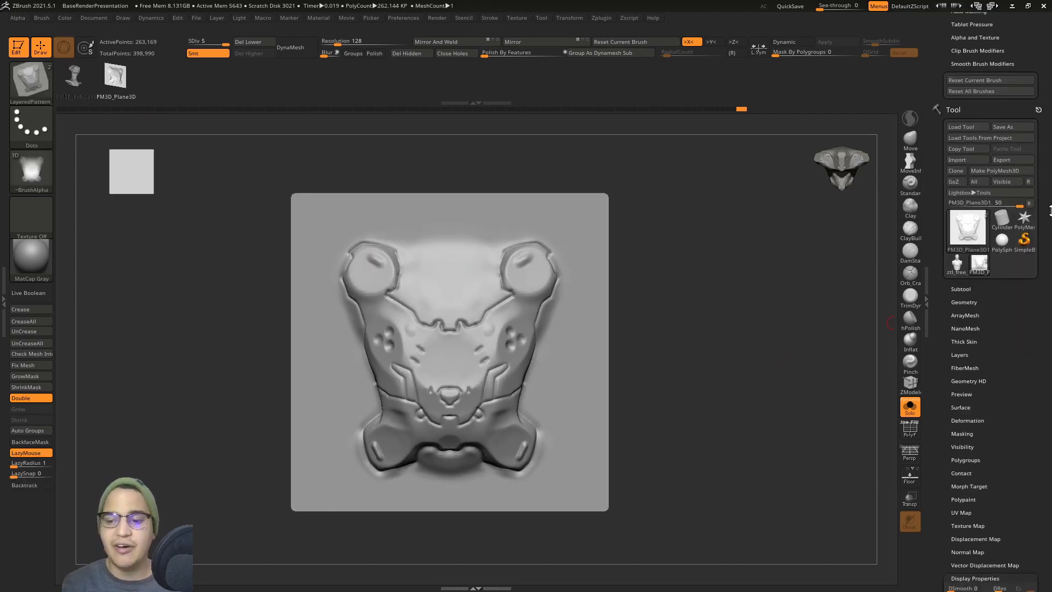
click(964, 289)
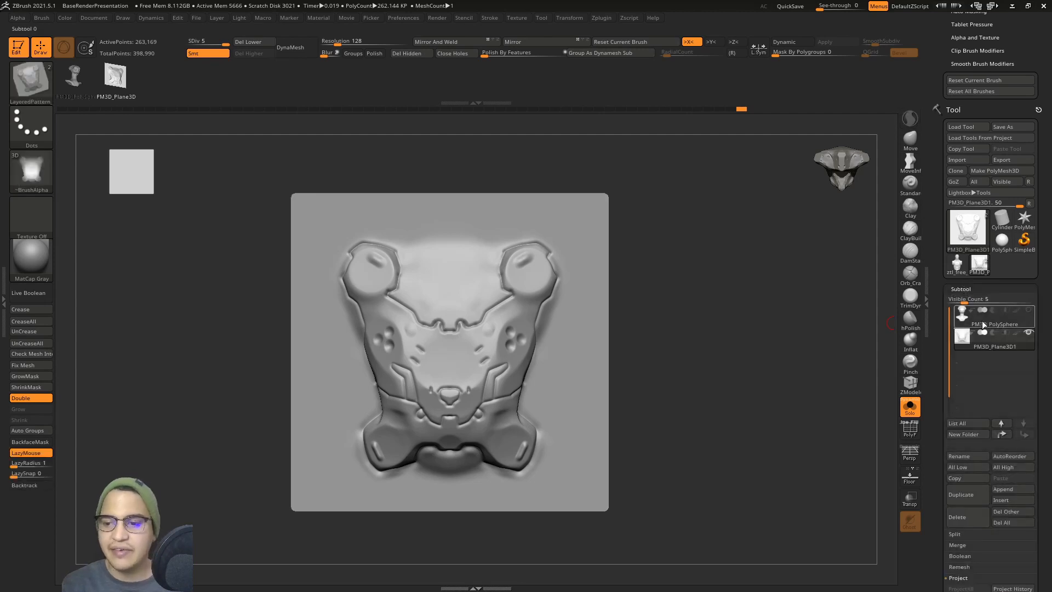
click(982, 320)
key(f)
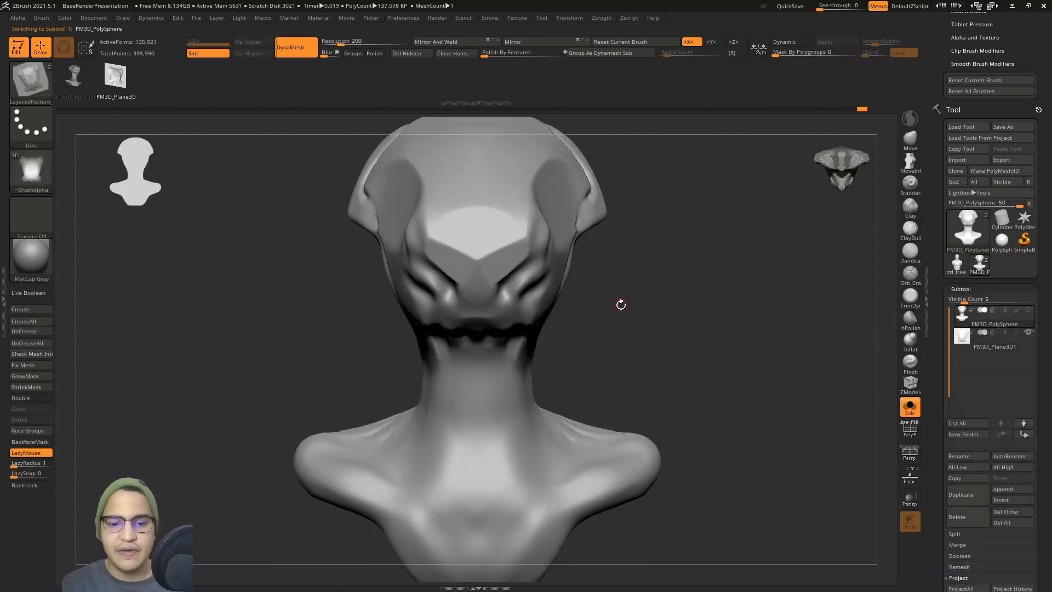
click(968, 523)
click(865, 545)
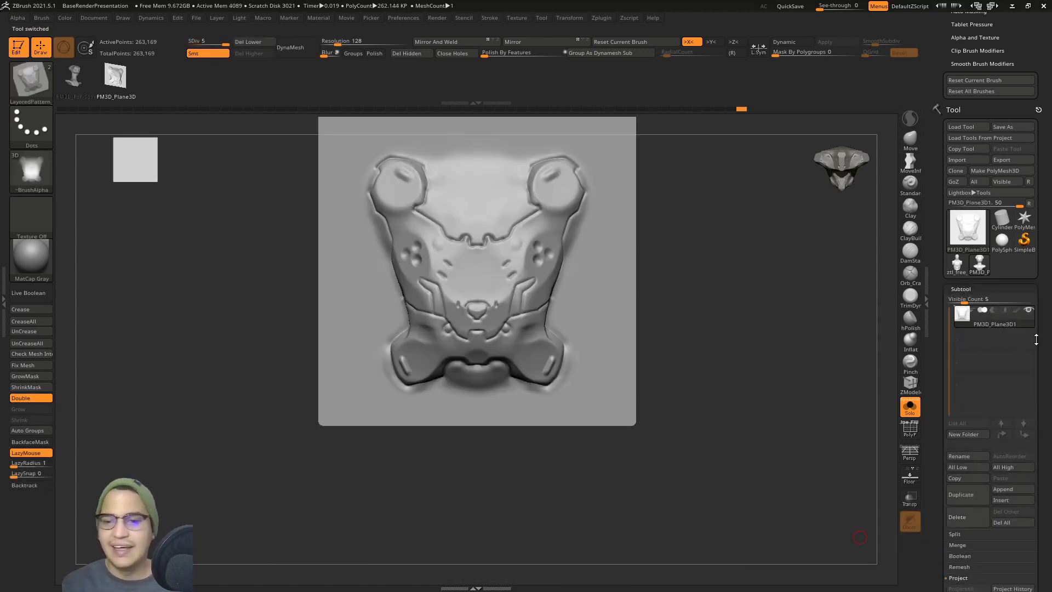
Face the sculpted plane straight on and create a MultiAlpha brush from it alone
alt+drag(786, 339, 772, 379)
drag(1050, 338, 1050, 394)
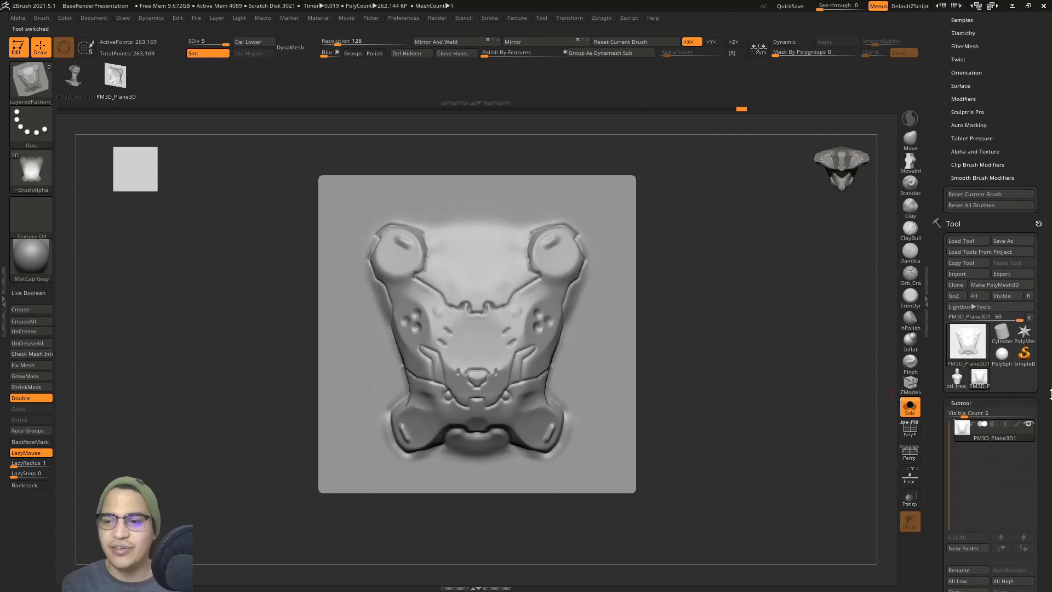
drag(1050, 324, 1051, 454)
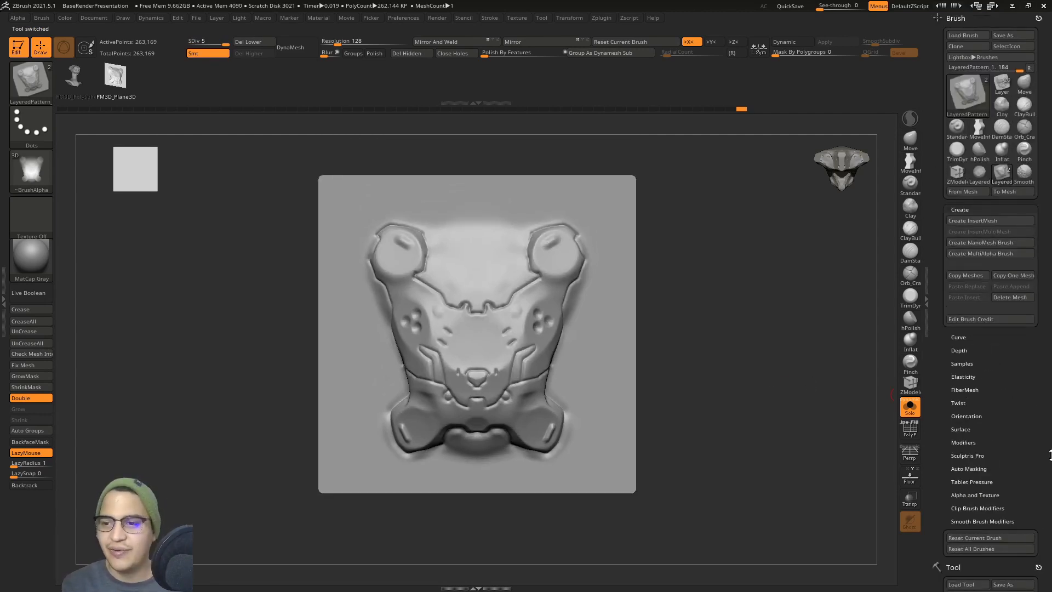
alt+right_drag(700, 311, 753, 349)
alt+right_drag(753, 349, 713, 325)
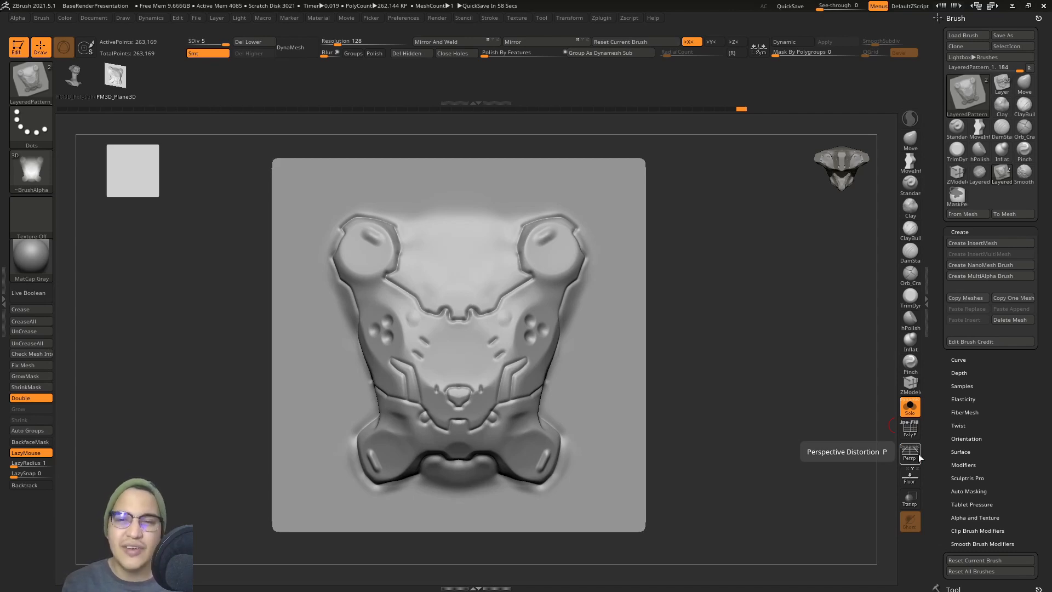
alt+drag(767, 366, 777, 365)
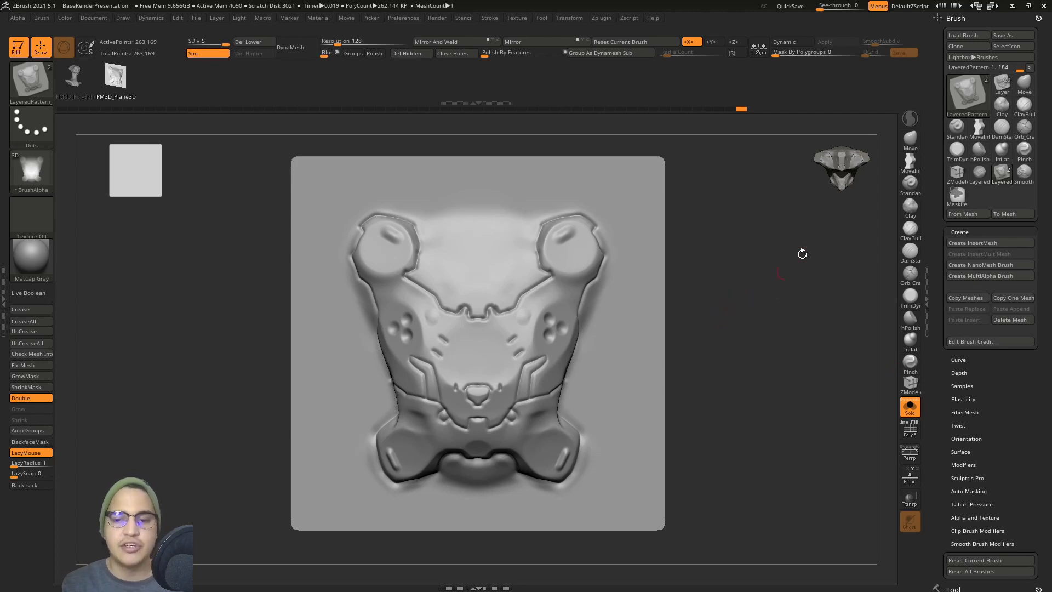
drag(843, 159, 835, 164)
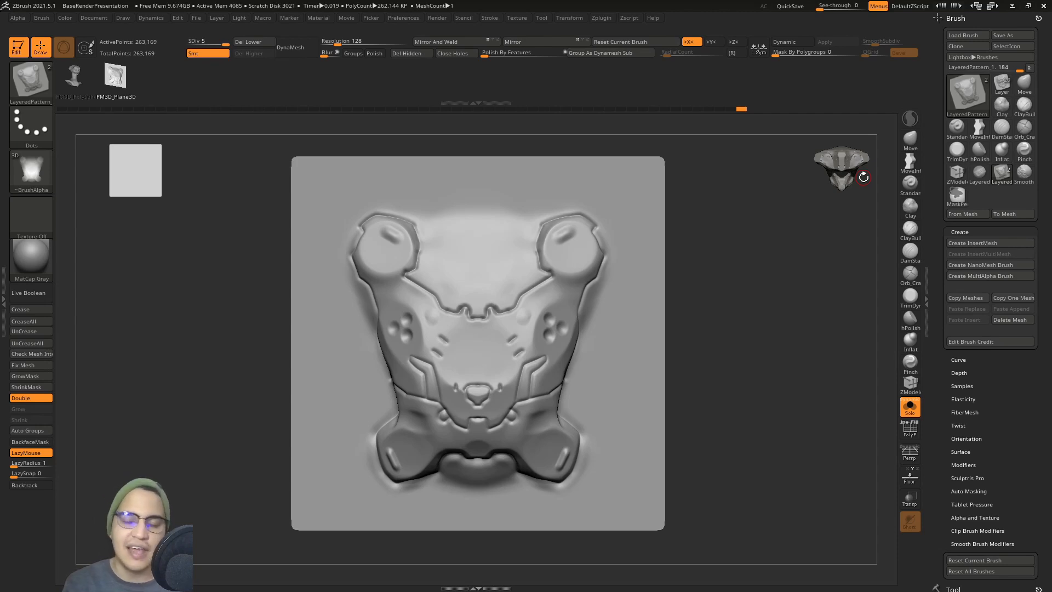
drag(846, 163, 769, 238)
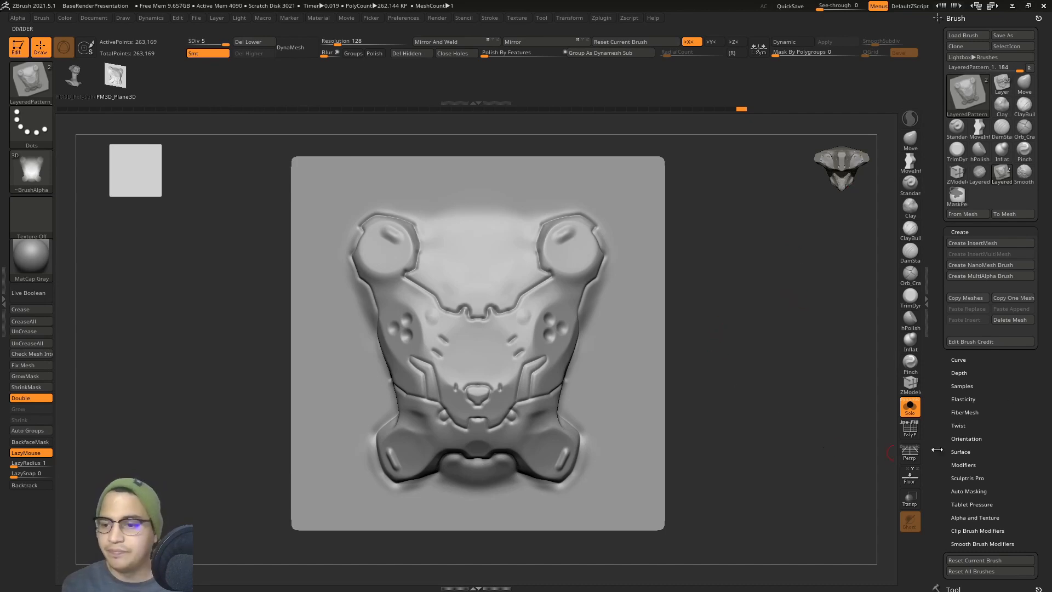
click(981, 277)
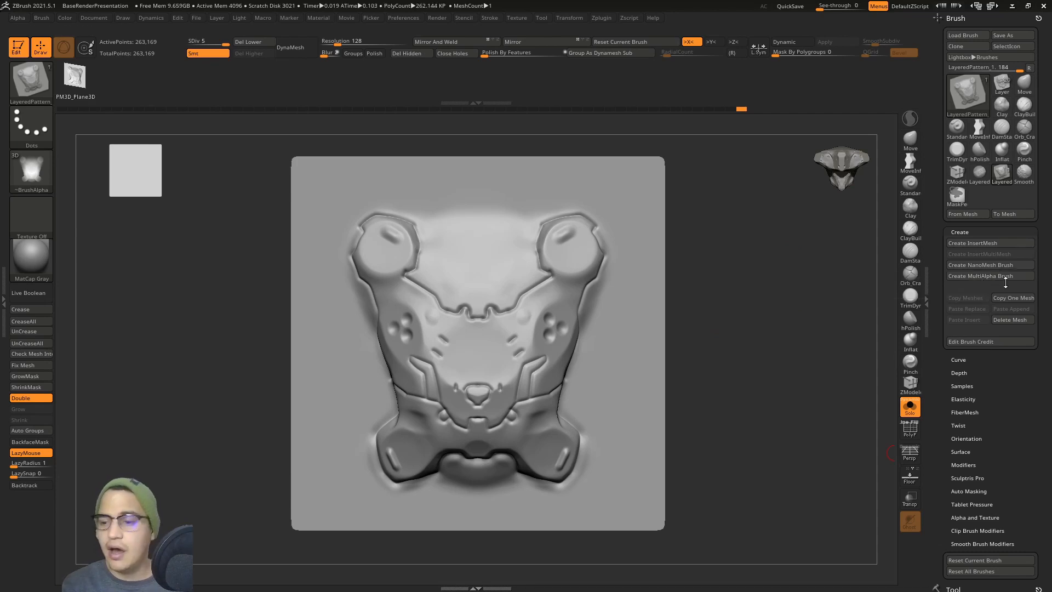
mouse_move(17, 159)
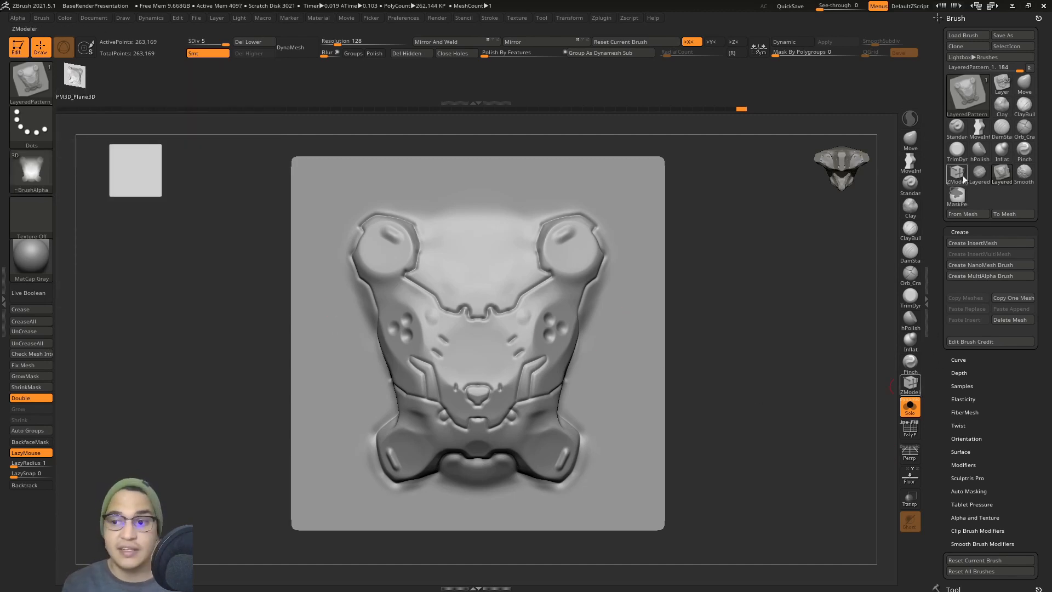
Switch the active tool to PolySphere and convert it to a PolyMesh3D for testing the VDM brush
scroll(1008, 276, down, 8)
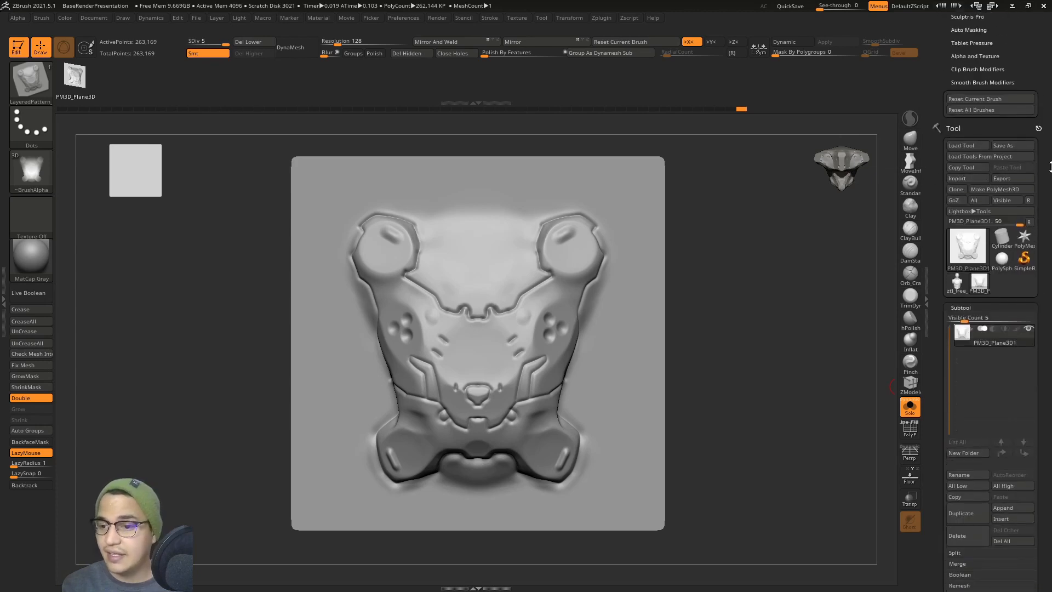
click(1007, 275)
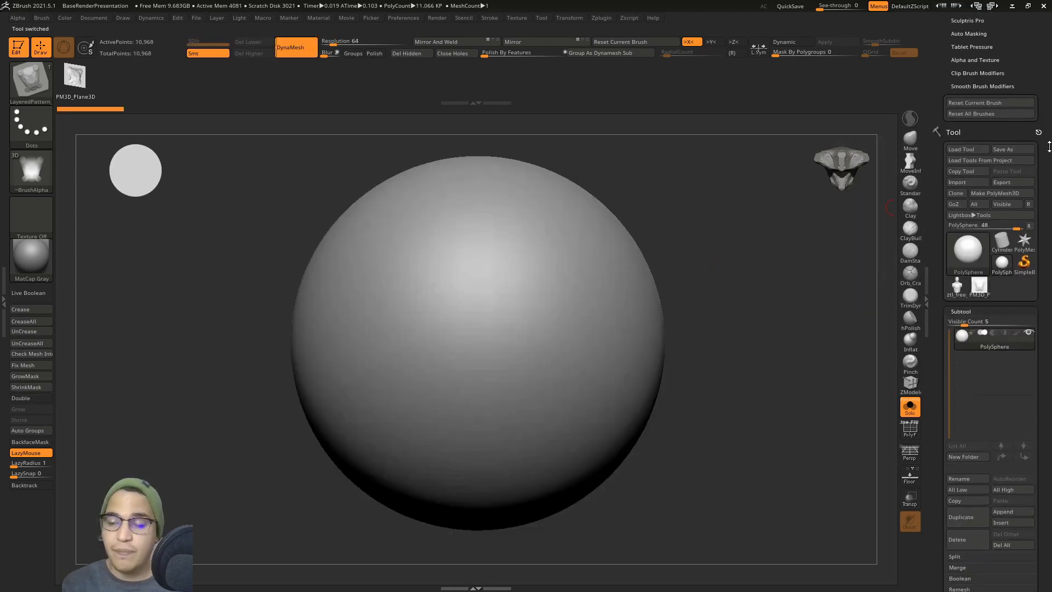
click(999, 196)
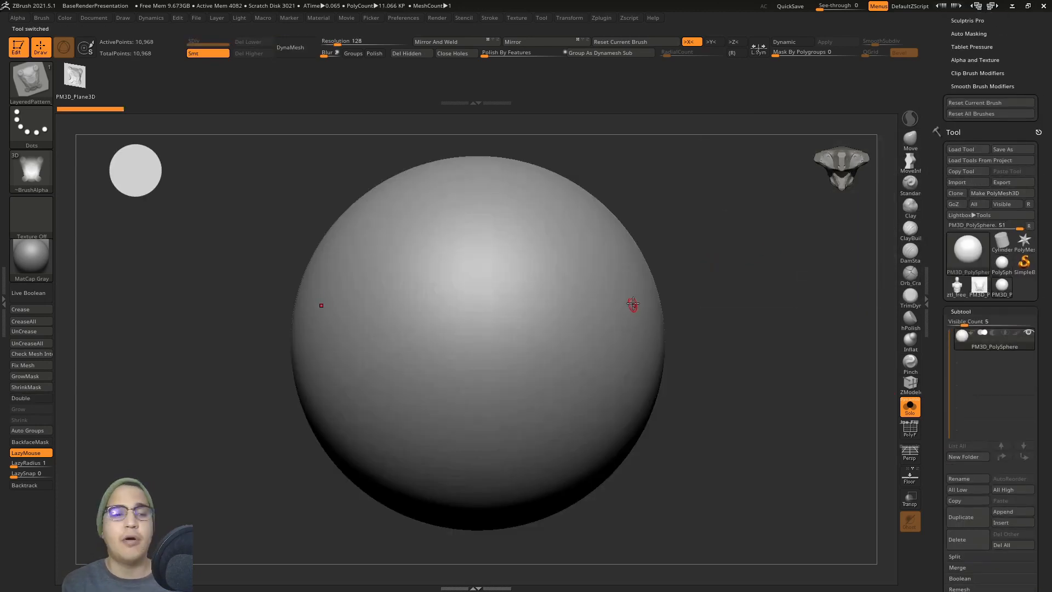
key(shift+f)
key(shift+f)
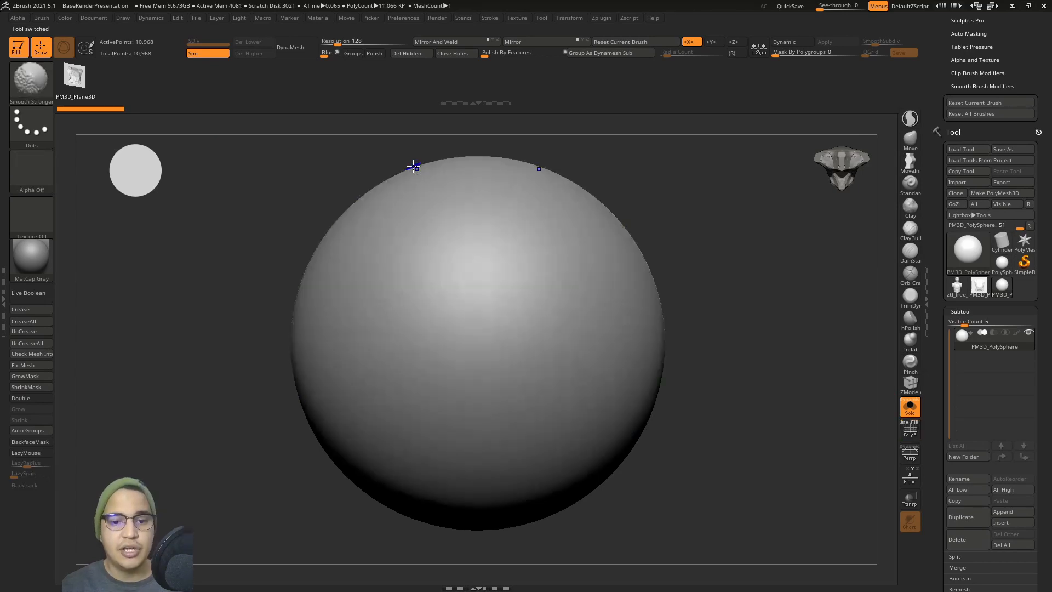
Subdivide the PolySphere mesh up to subdivision level 4 and check its wireframe with PolyFrame
key(ctrl+d)
key(ctrl+d)
key(shift+f)
key(shift+f)
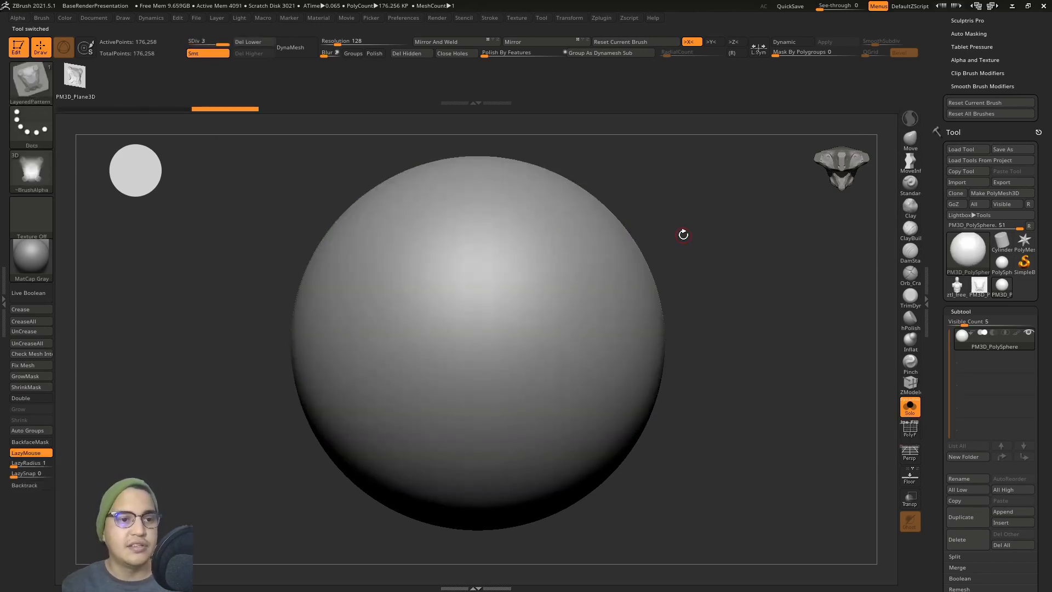
key(shift+f)
key(shift+f)
key(ctrl+d)
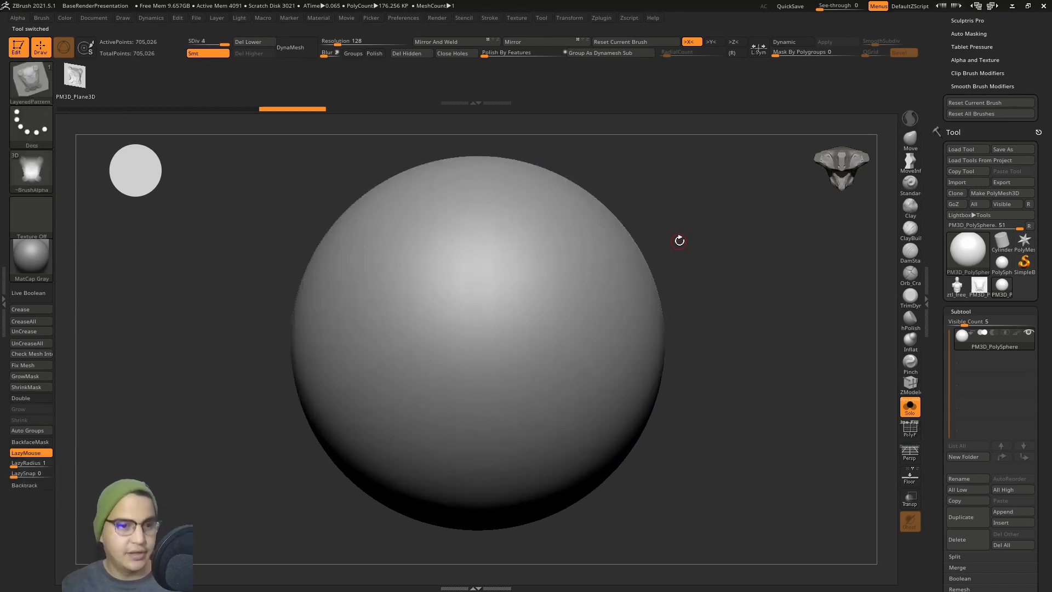
key(shift+f)
key(shift+f)
Turn off X symmetry and set the brush to the DragRect stroke with a Z Intensity of 100
mouse_move(679, 278)
alt+mouse_down()
mouse_move(691, 244)
mouse_move(612, 269)
alt+mouse_up()
key(x)
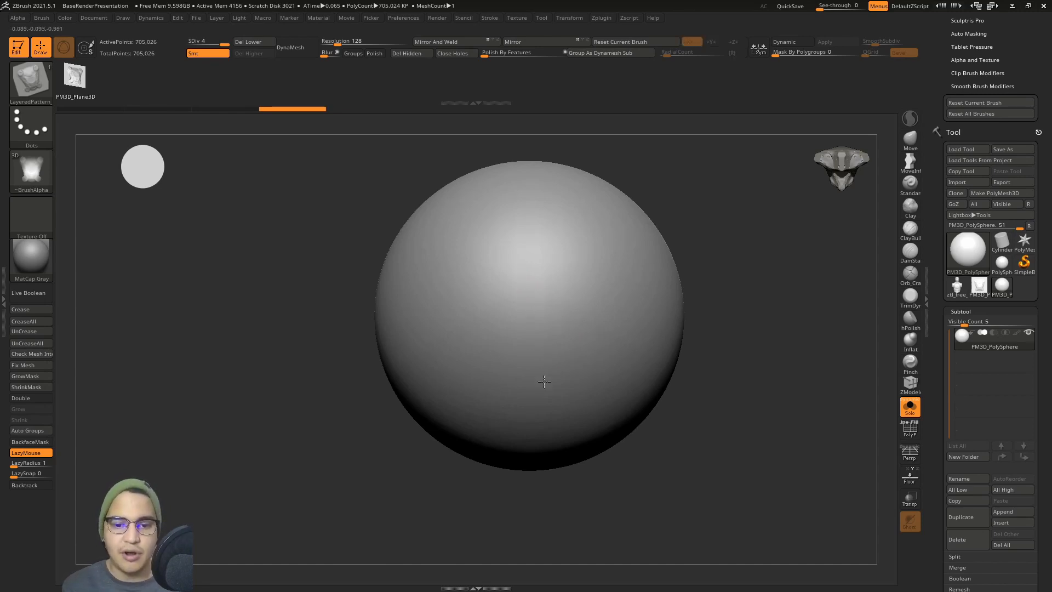
click(38, 123)
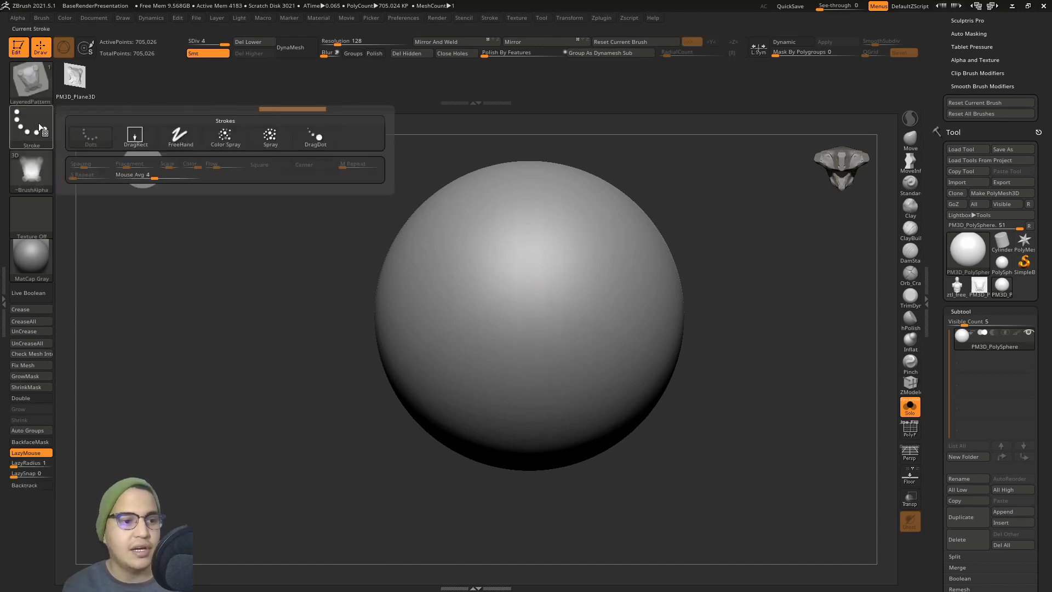
click(129, 144)
key(space)
drag(450, 310, 503, 312)
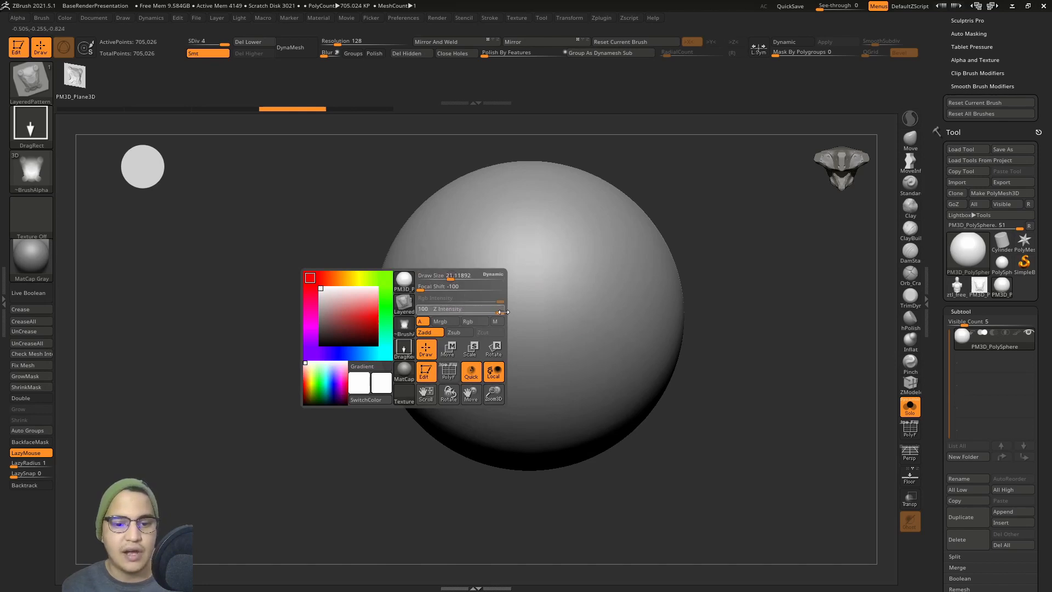
Stamp the plane alpha three times down the front of the sphere and inspect the stamps from different angles
drag(544, 341, 555, 172)
right_drag(556, 258, 538, 317)
mouse_move(547, 192)
mouse_down()
mouse_move(559, 303)
mouse_move(537, 387)
mouse_up()
alt+right_drag(519, 301, 491, 353)
key(space)
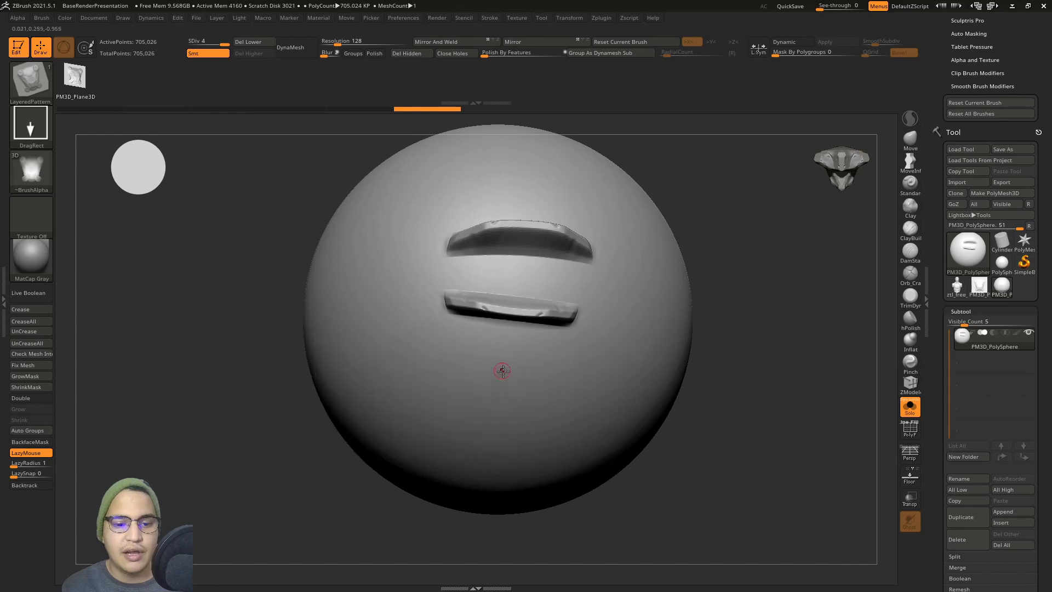
drag(500, 368, 495, 439)
mouse_move(495, 439)
right_down()
mouse_move(498, 341)
mouse_move(504, 433)
right_up()
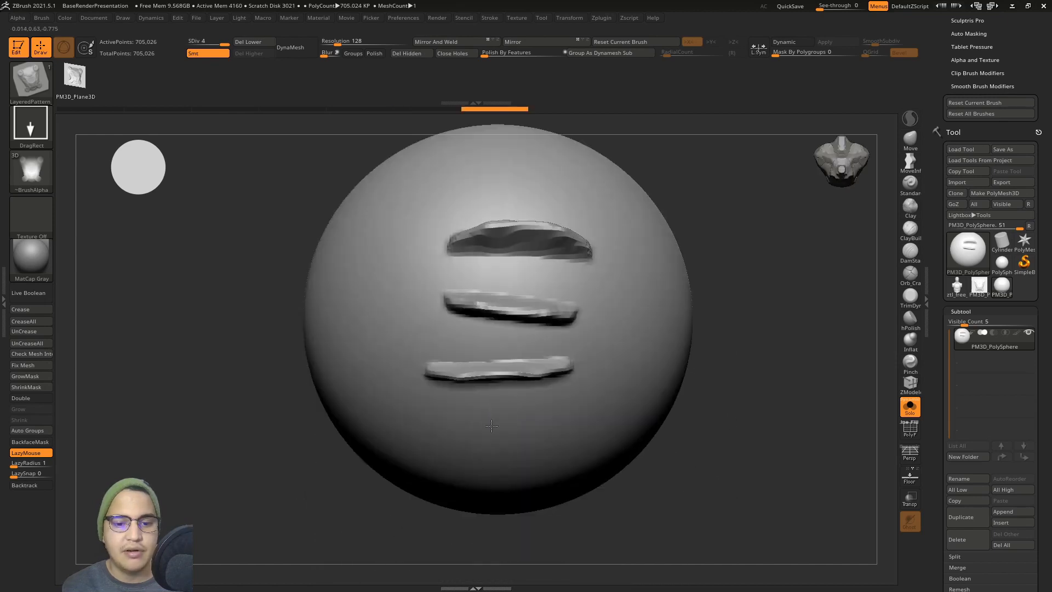
Switch to the sculpted PM3D_Plane3D1 tool and examine its orientation, wireframe, brush intensity and the MultiAlpha creation options
alt+right_drag(534, 366, 491, 468)
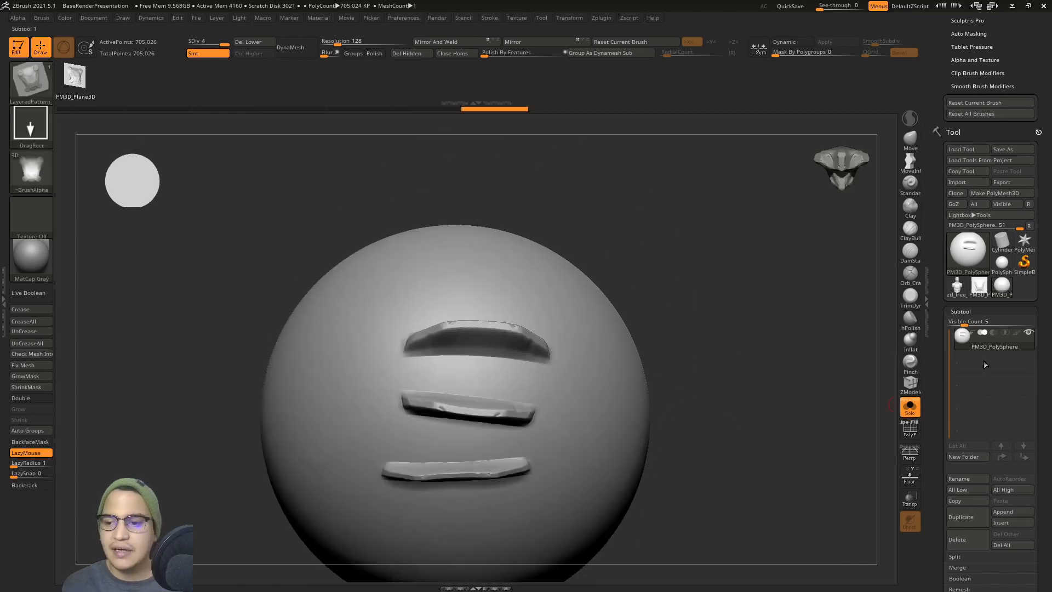
click(980, 287)
alt+right_drag(756, 403, 591, 336)
key(space)
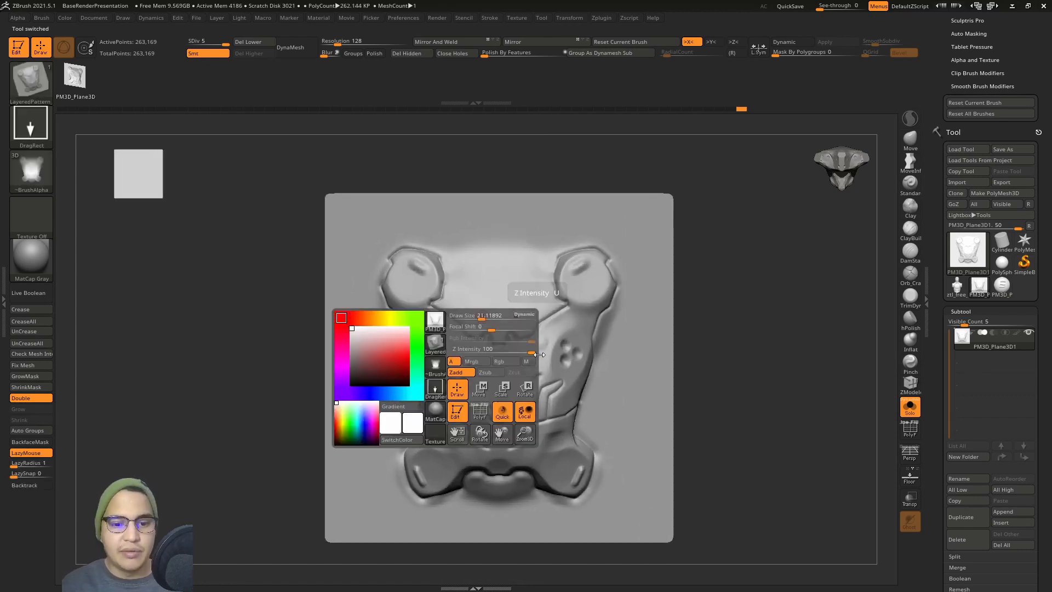
key(shift+f)
right_drag(761, 356, 736, 340)
key(shift+f)
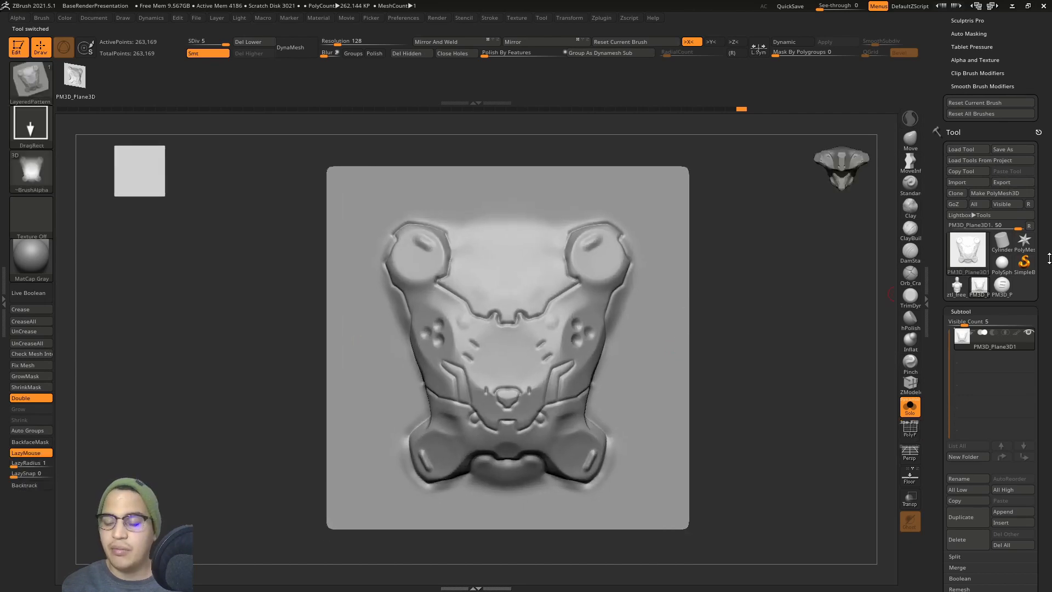
right_click(730, 290)
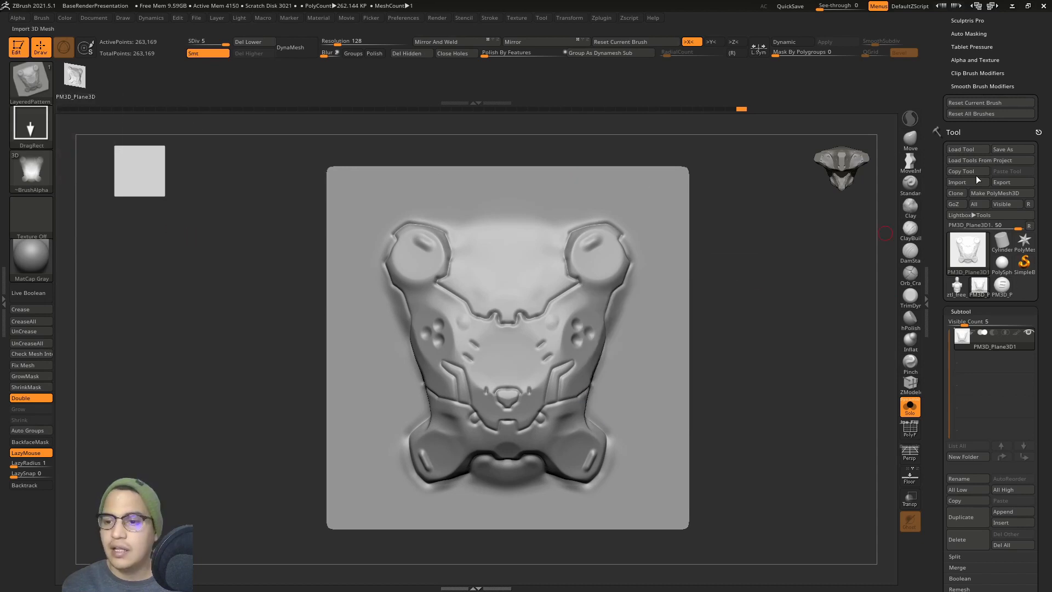
scroll(1050, 138, up, 4)
scroll(1050, 138, up, 3)
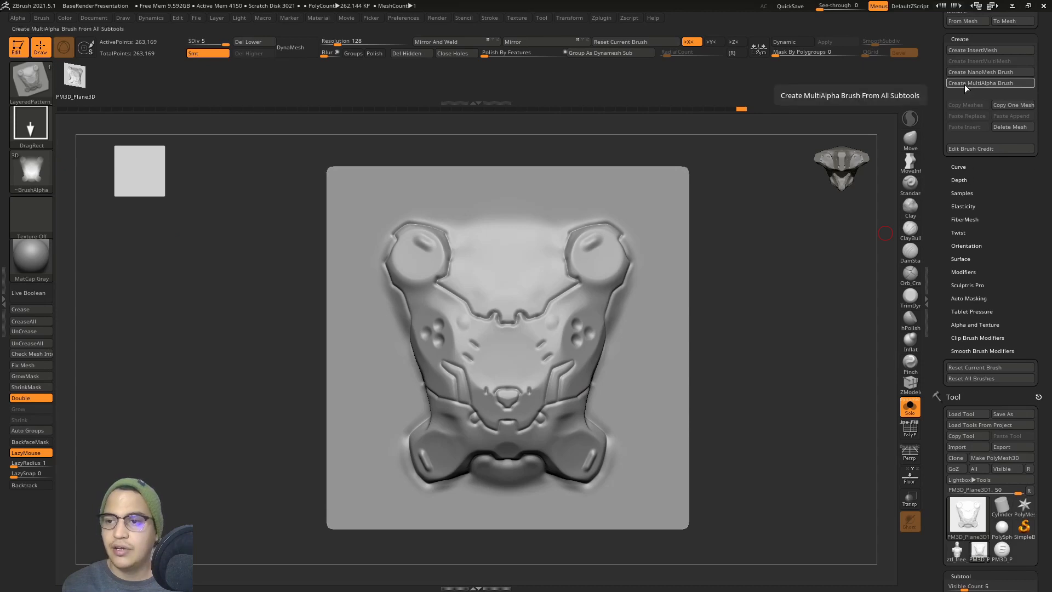
scroll(987, 329, down, 2)
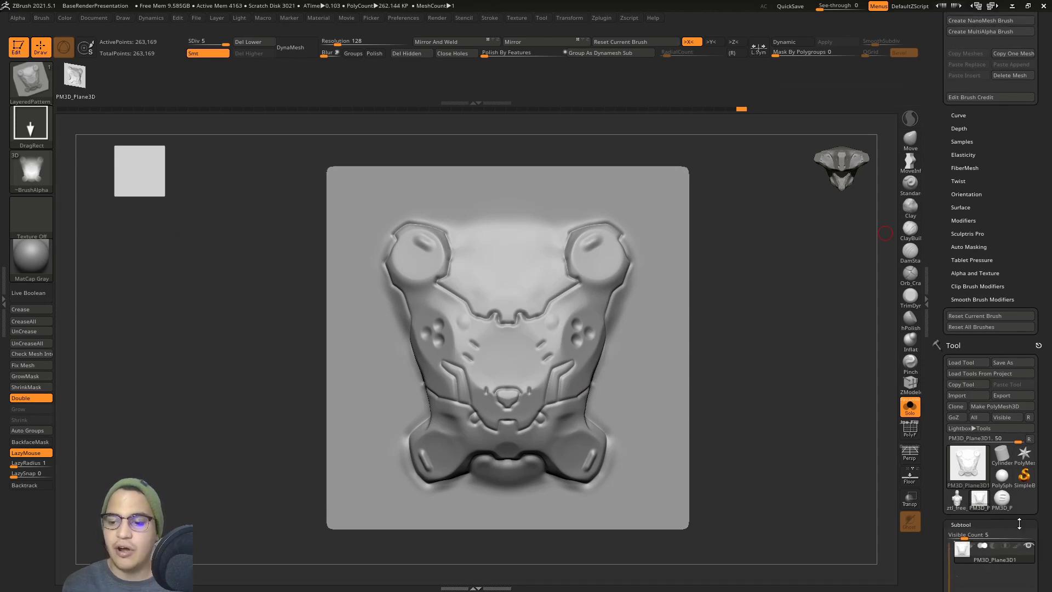
Return to the stamped PM3D_PolySphere, reselect the custom LayeredPattern MultiAlpha brush and stamp it beside the existing marks
click(1002, 498)
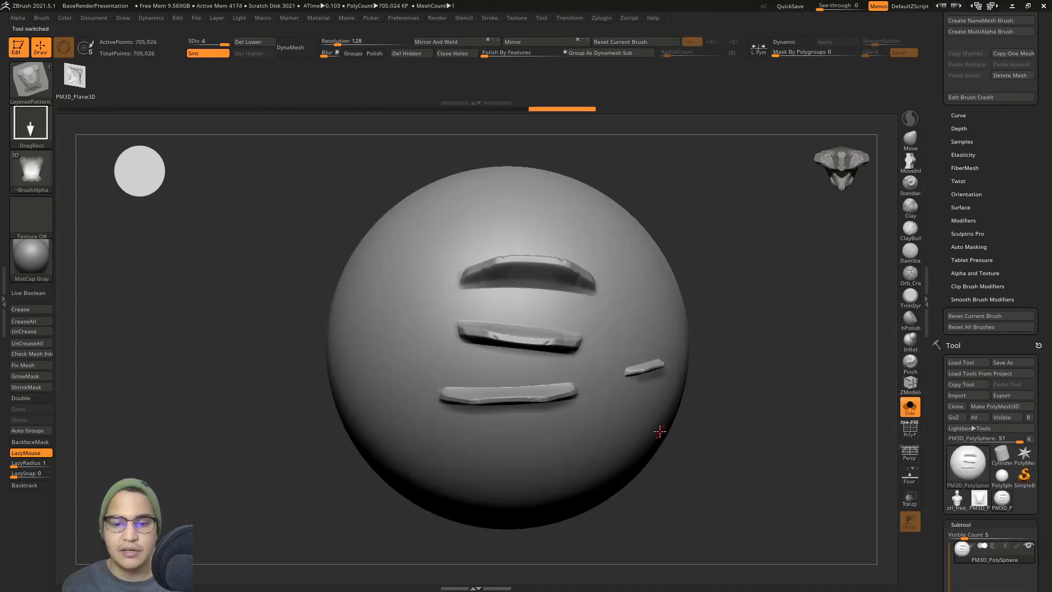
key(b)
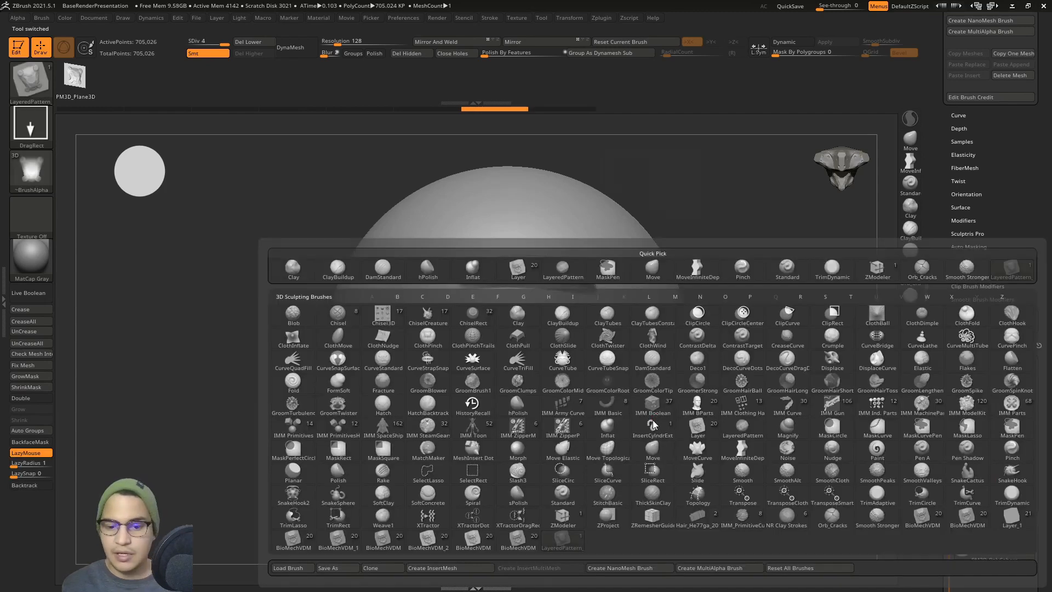
click(567, 544)
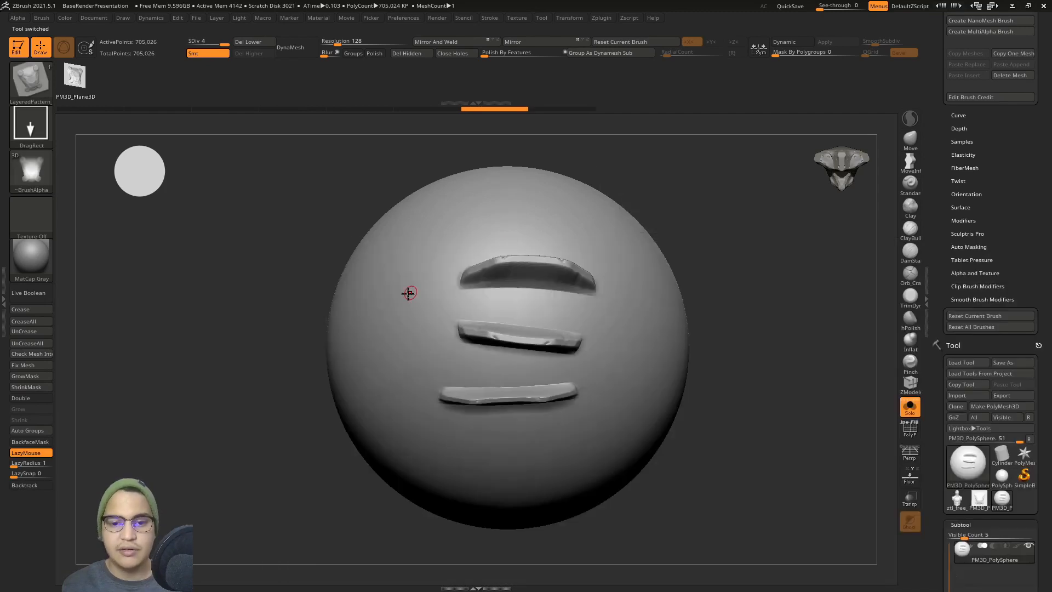
drag(408, 294, 472, 423)
mouse_move(469, 324)
right_down()
mouse_move(465, 339)
mouse_move(459, 311)
right_up()
Increase the brush's draw size and stamp one larger alpha on the sphere's side, inspecting its shape
key(s)
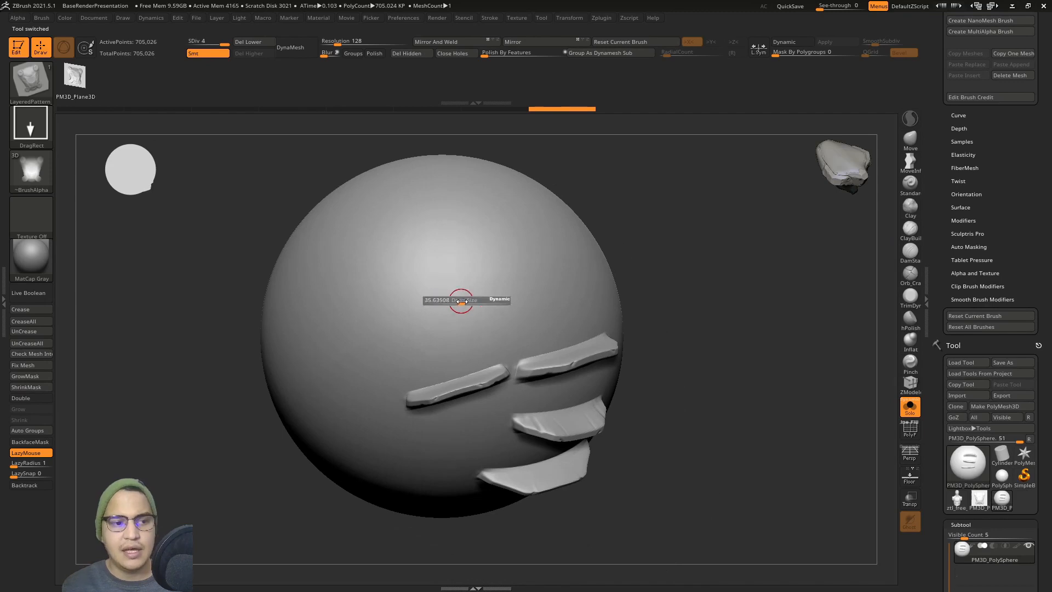
drag(461, 301, 478, 306)
mouse_move(445, 246)
mouse_down()
mouse_move(470, 326)
mouse_move(523, 369)
mouse_up()
right_drag(524, 370, 893, 389)
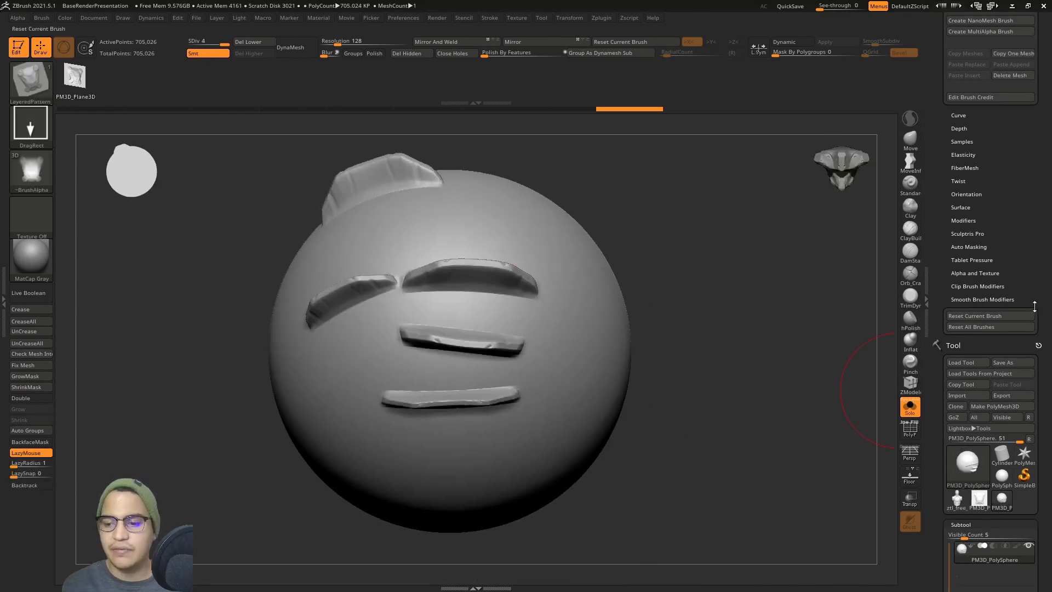
right_drag(488, 321, 505, 294)
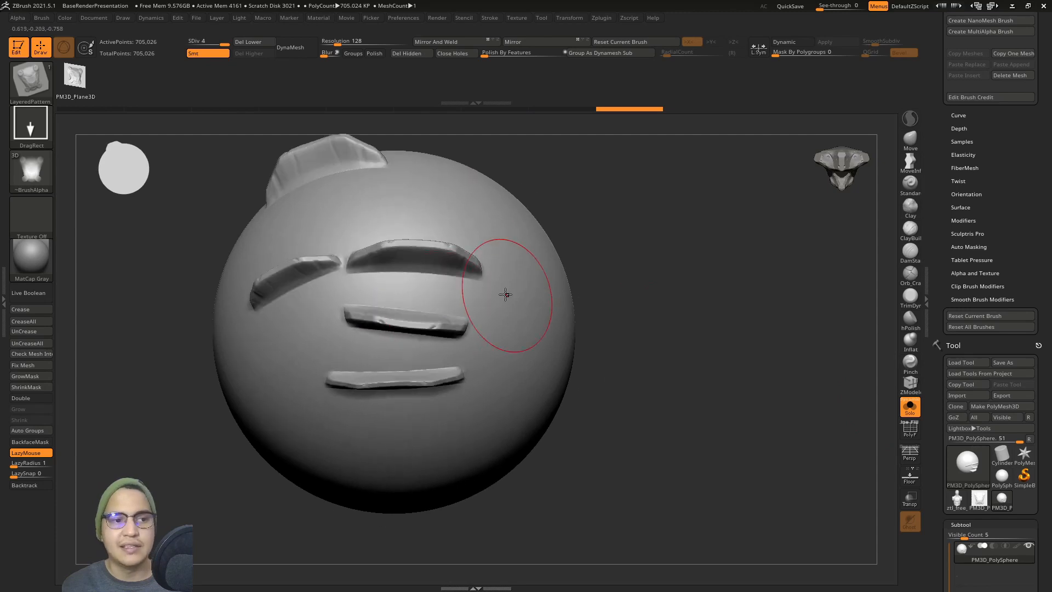
Select the Inflat brush and set its Focal Shift to -100 and Z Intensity to 100
click(43, 77)
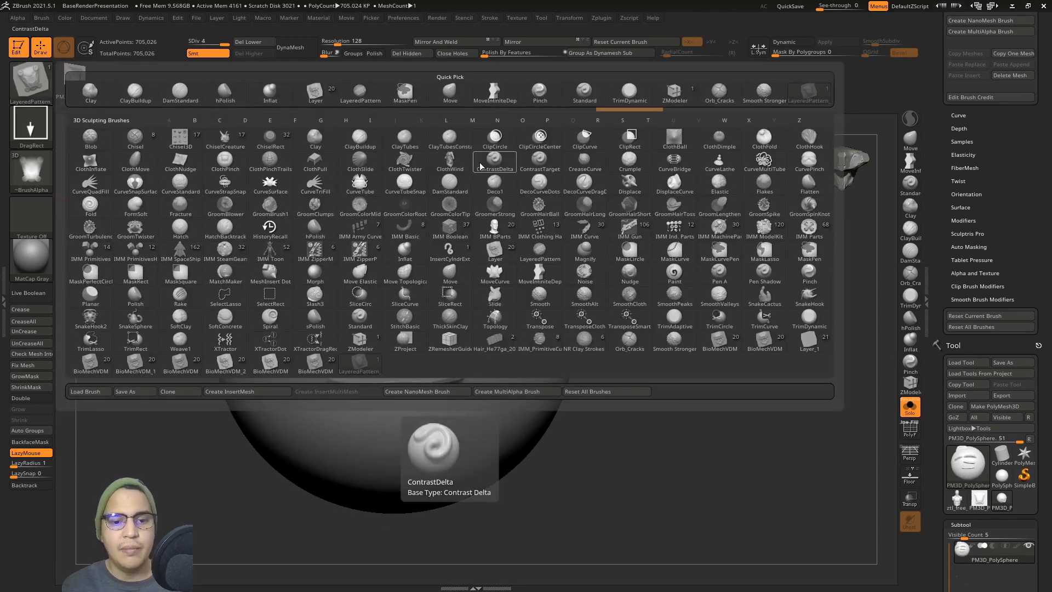
click(411, 262)
drag(154, 255, 279, 305)
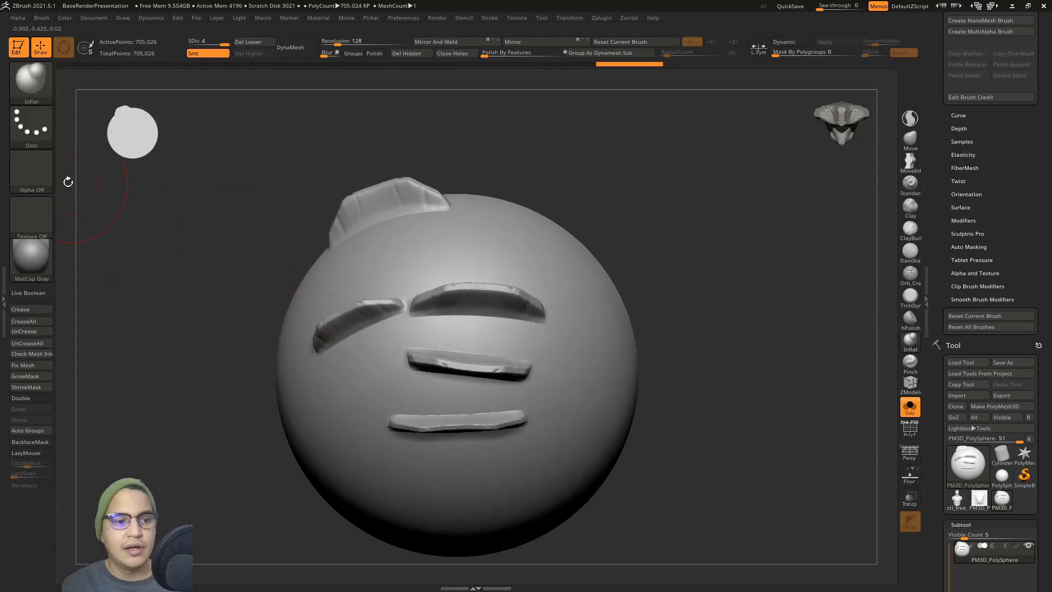
key(space)
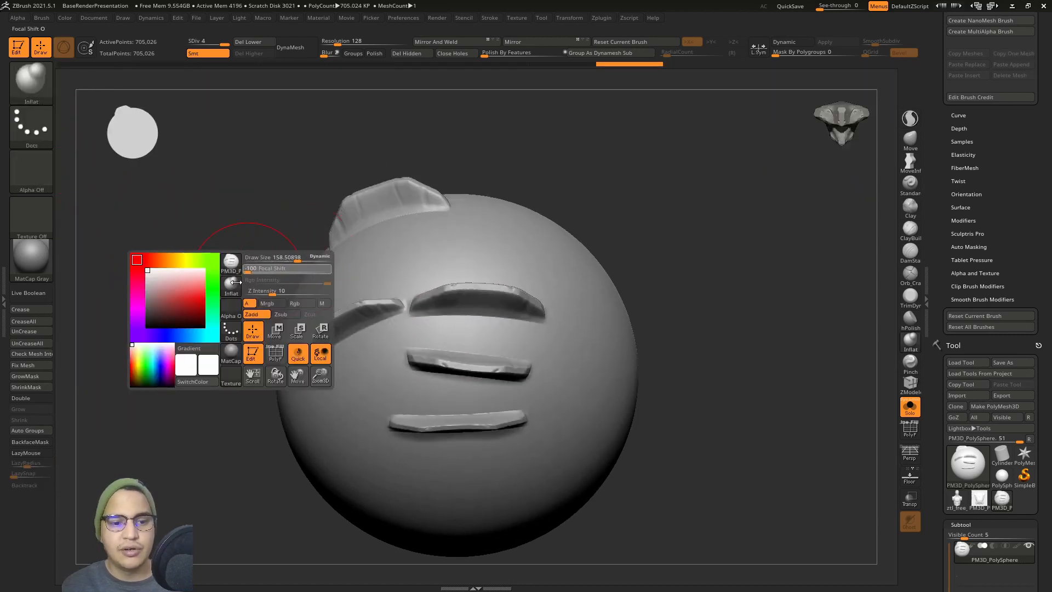
key(space)
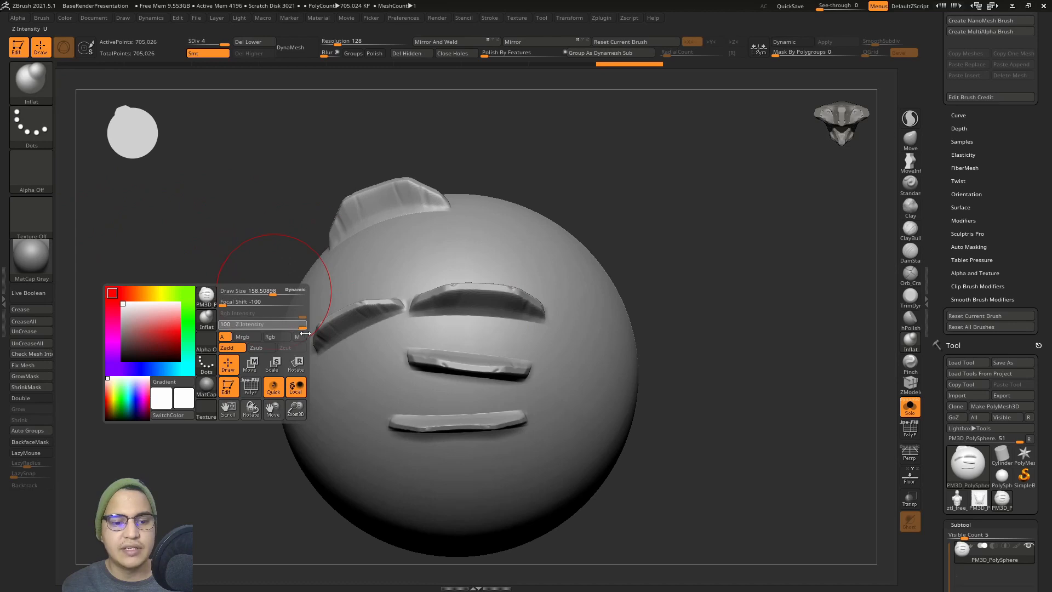
ctrl+right_drag(655, 322, 725, 326)
Create a MultiAlpha brush from the stamped sphere based on the Inflat brush
drag(1048, 206, 1047, 303)
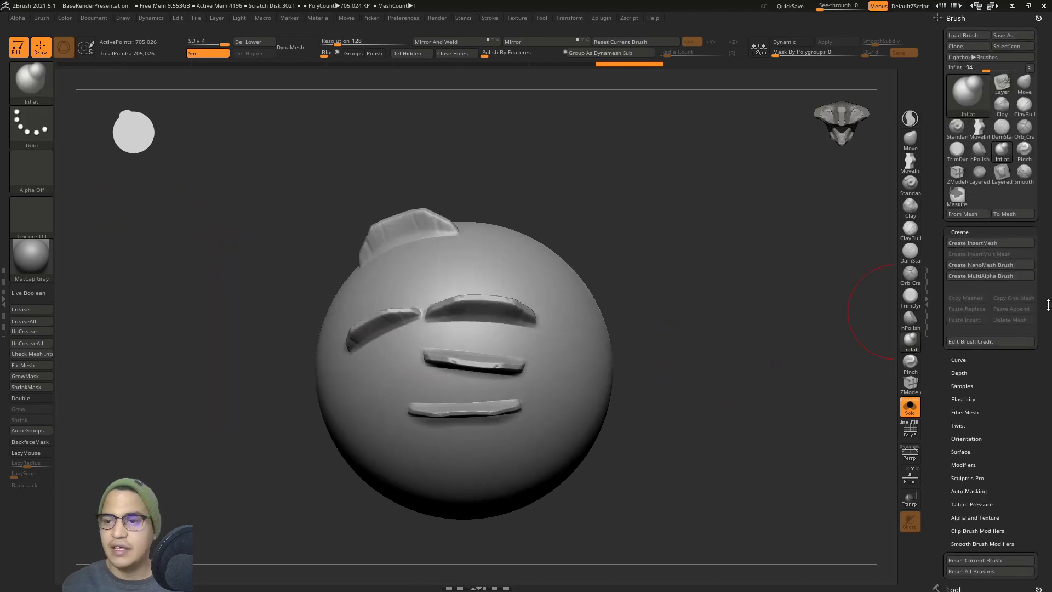
click(970, 276)
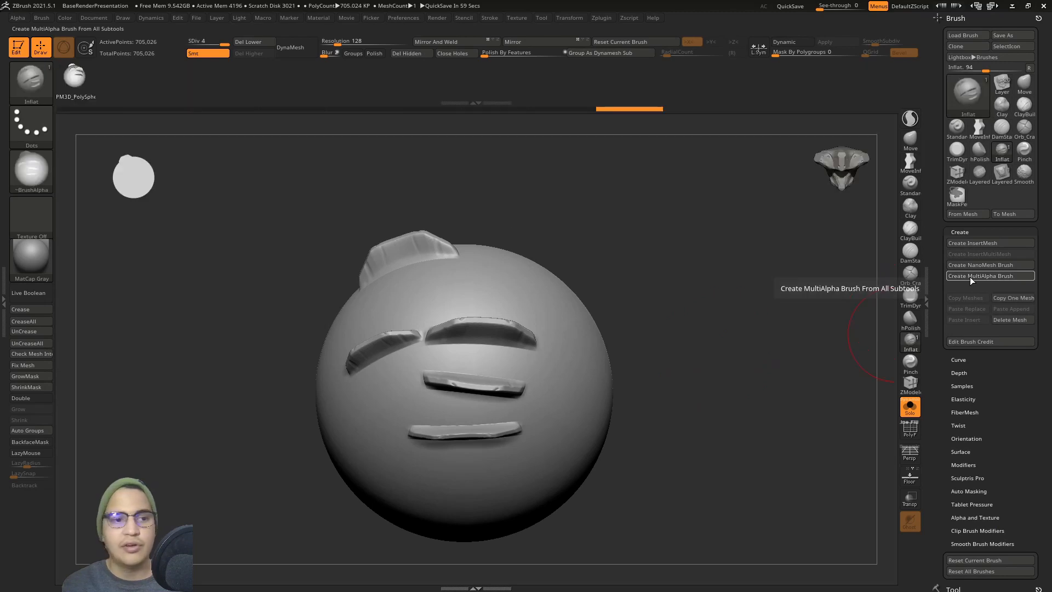
alt+right_drag(569, 244, 603, 228)
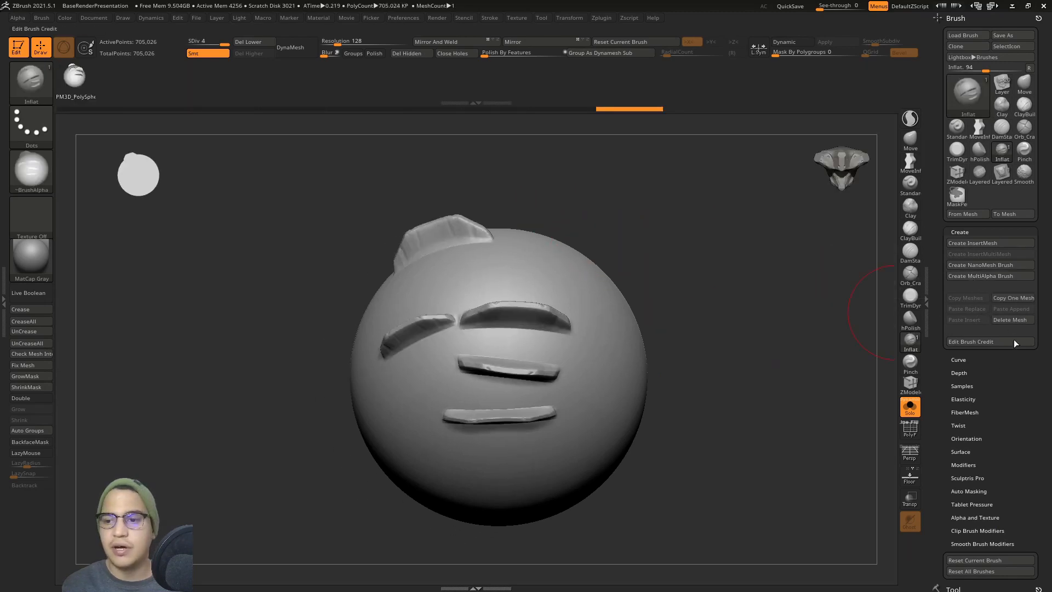
Switch to the sculpted PM3D_Plane3D1 tool and create a MultiAlpha brush from it based on Inflat
scroll(969, 357, down, 10)
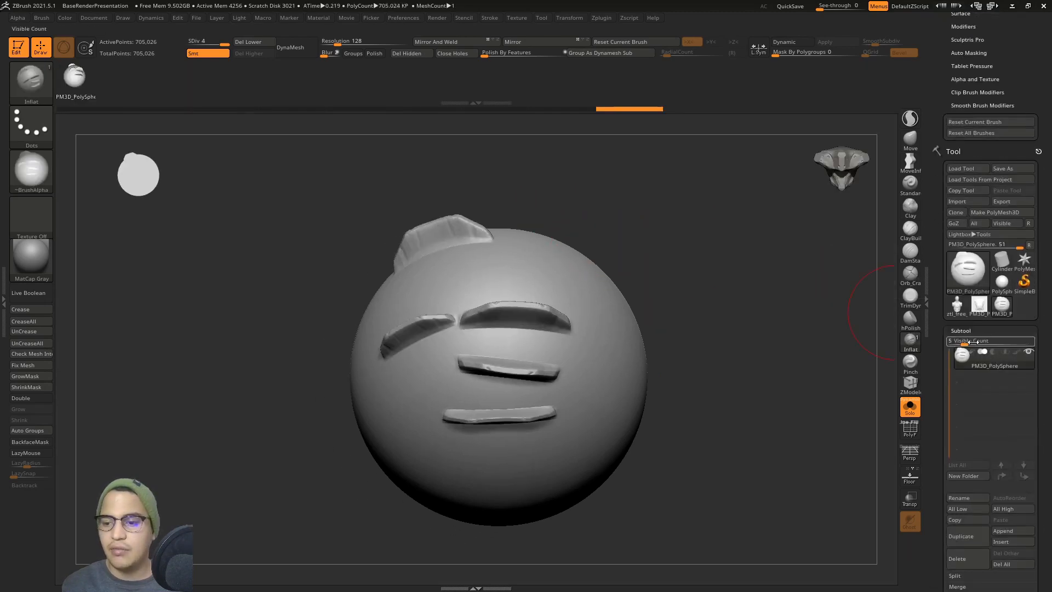
click(1003, 311)
click(980, 304)
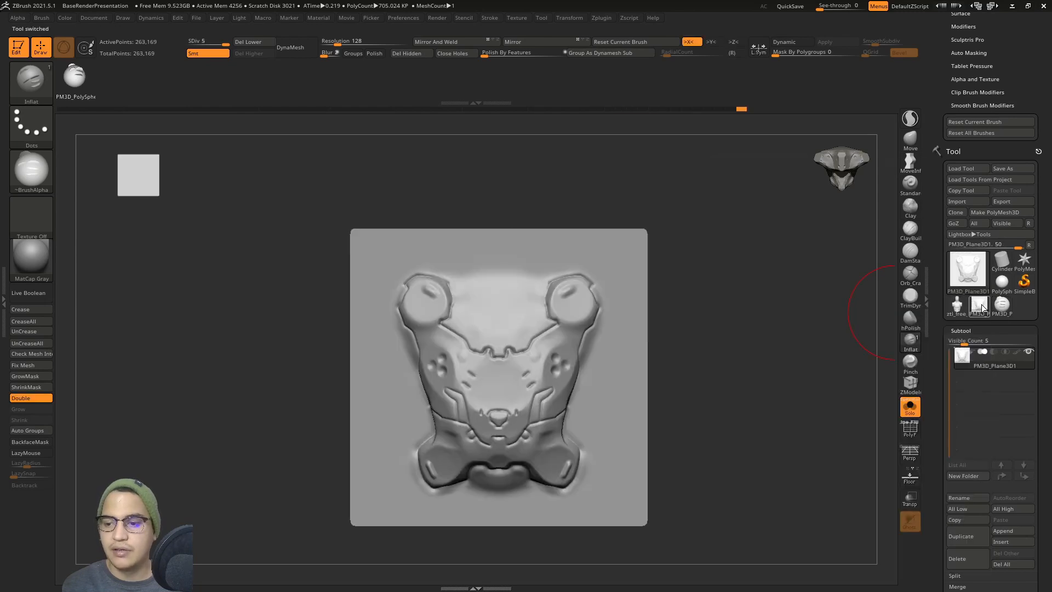
scroll(1050, 179, up, 6)
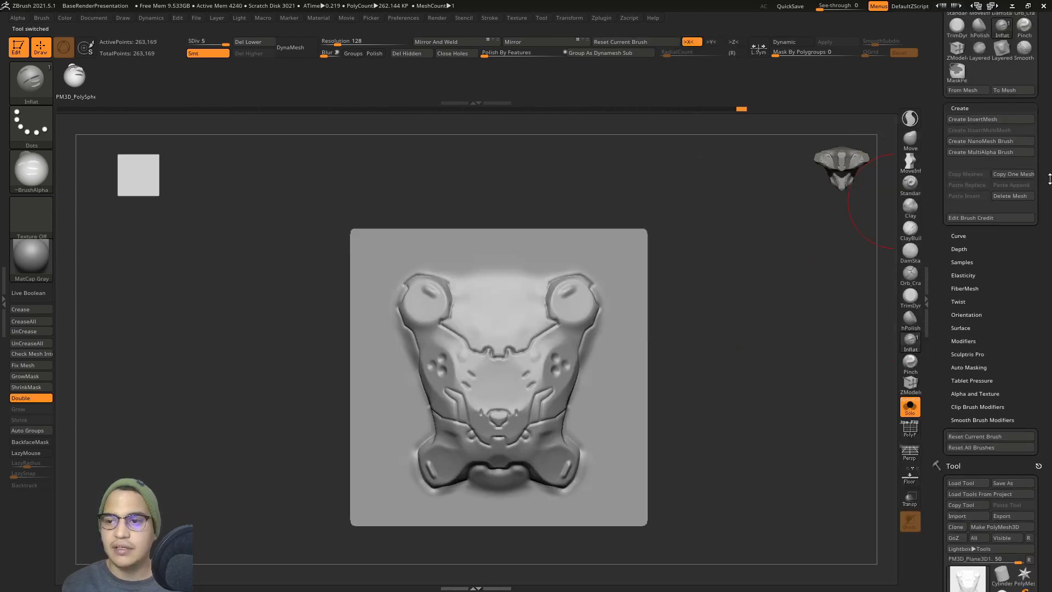
click(987, 153)
Set the new Inflat brush's stroke to DragRect, undoing the test strokes made on the plane
drag(646, 364, 619, 355)
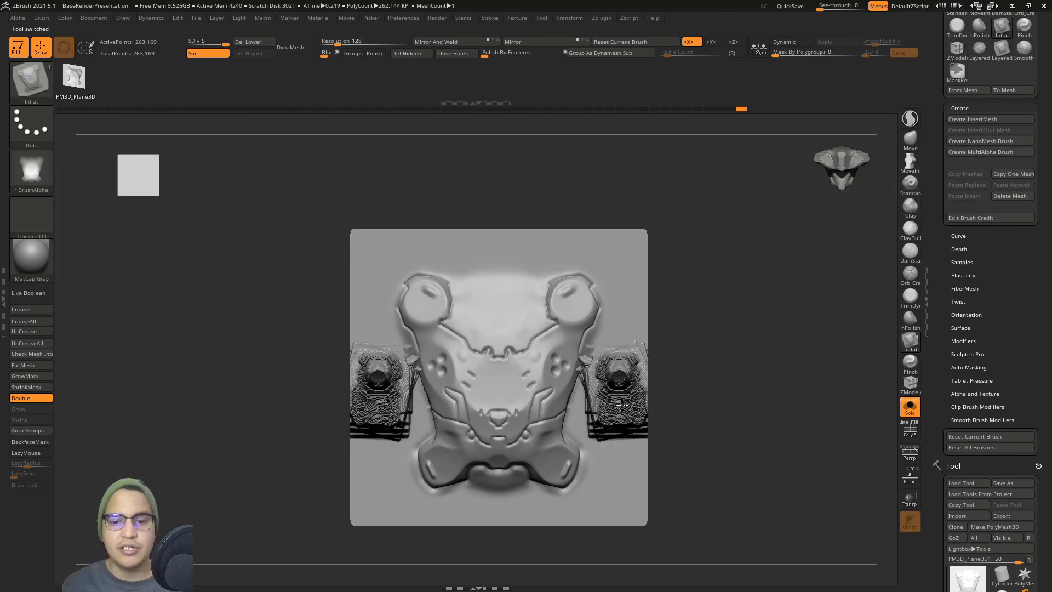
key(ctrl+z)
click(31, 124)
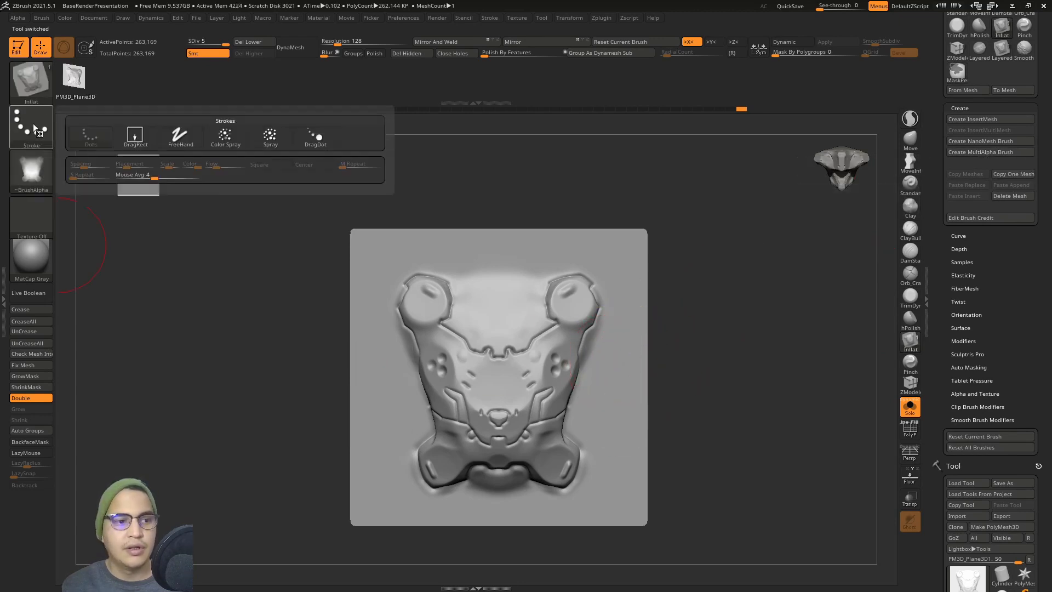
click(122, 134)
drag(377, 267, 377, 312)
key(ctrl+z)
key(space)
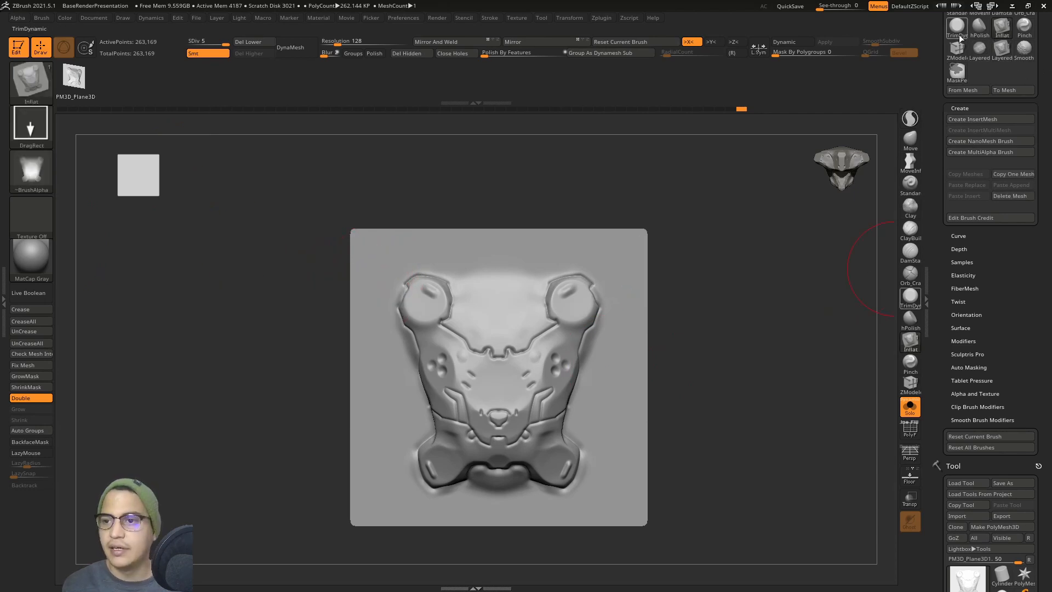
Switch the active tool to a fresh PolySphere and convert it to a PolyMesh3D
scroll(1049, 143, down, 5)
scroll(1049, 159, down, 4)
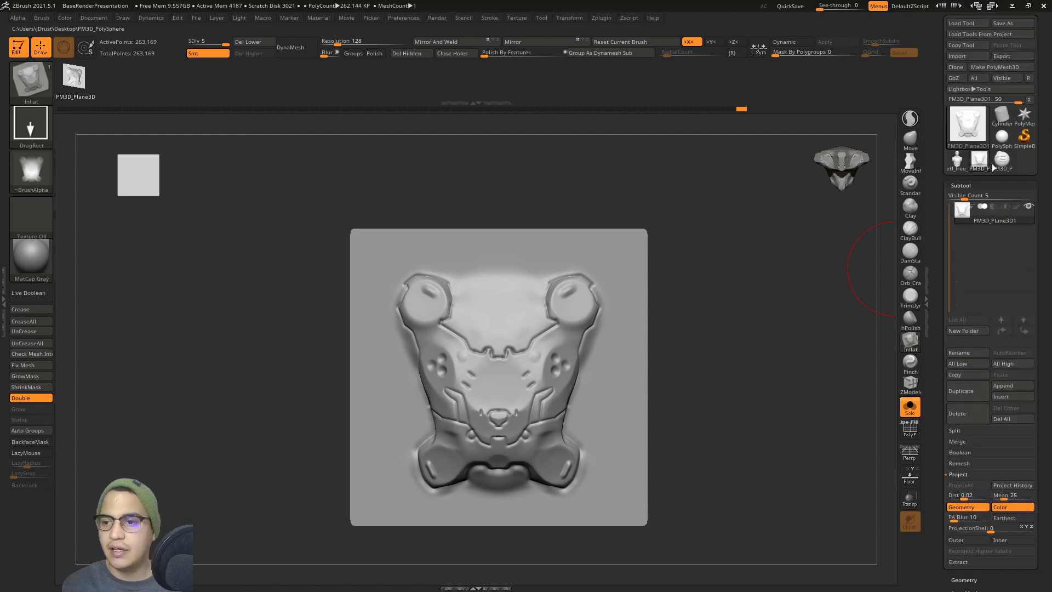
click(1003, 138)
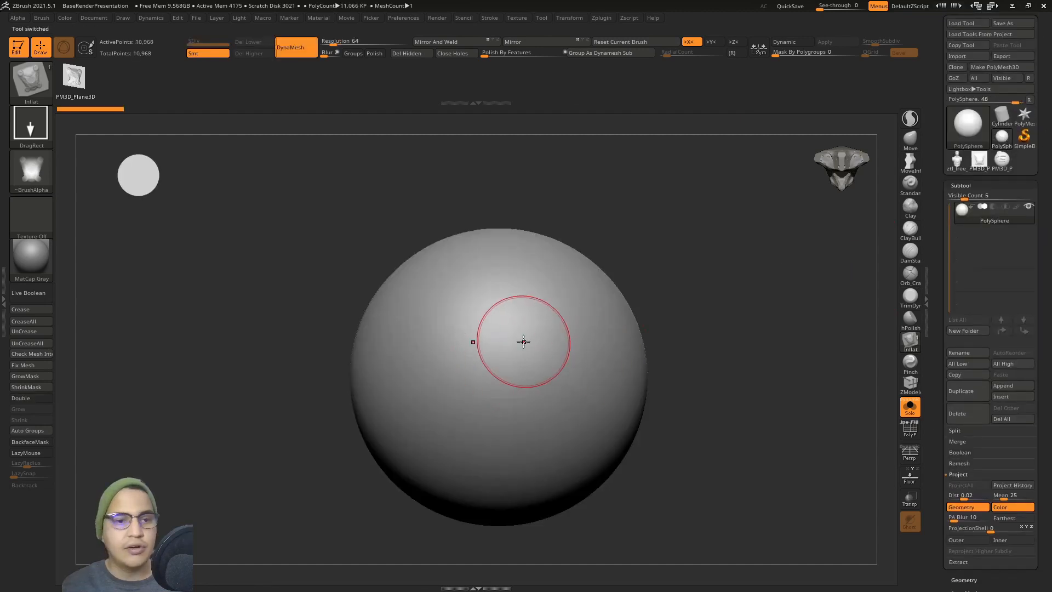
click(995, 67)
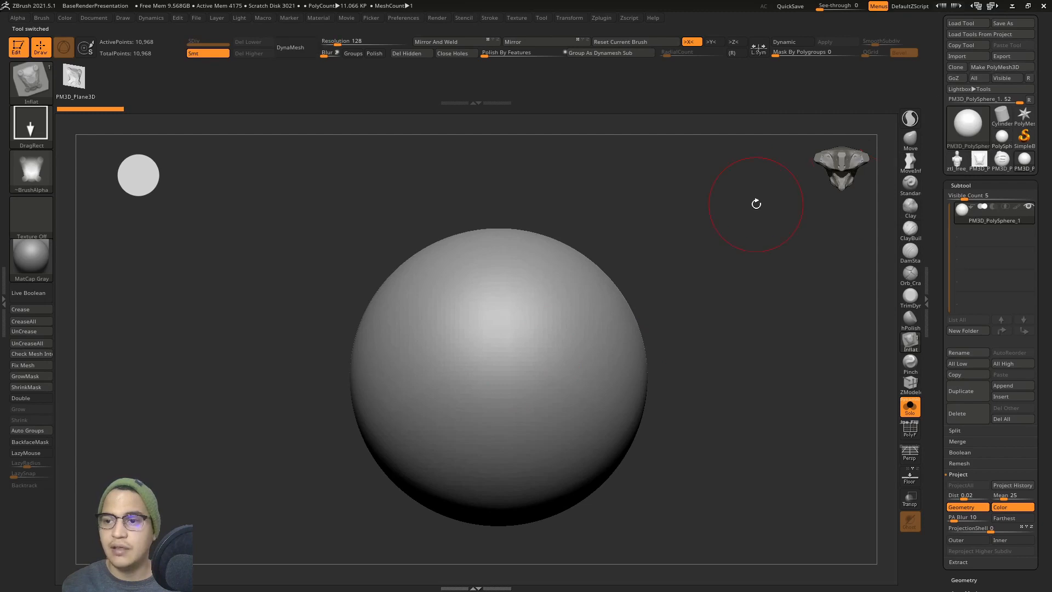
Subdivide the sphere three times to SDiv 4 and turn off X symmetry, undoing the test stamps made on it
key(ctrl+d)
key(ctrl+d)
key(ctrl+d)
drag(515, 373, 504, 239)
key(ctrl+z)
key(x)
alt+right_drag(548, 260, 531, 292)
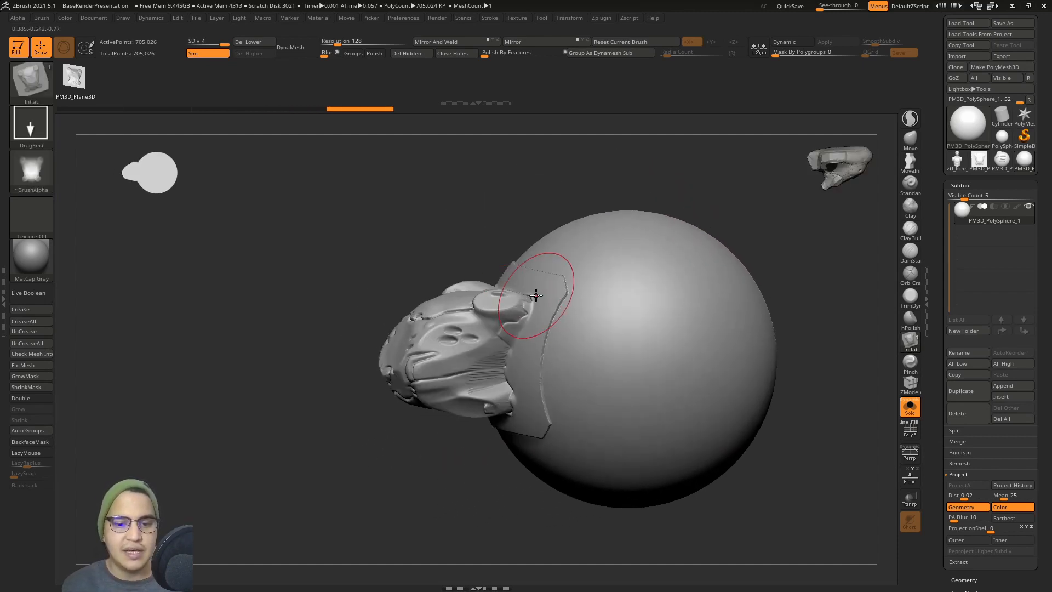
key(ctrl+z)
Adjust the Focal Shift of the Inflat VDM brush
key(space)
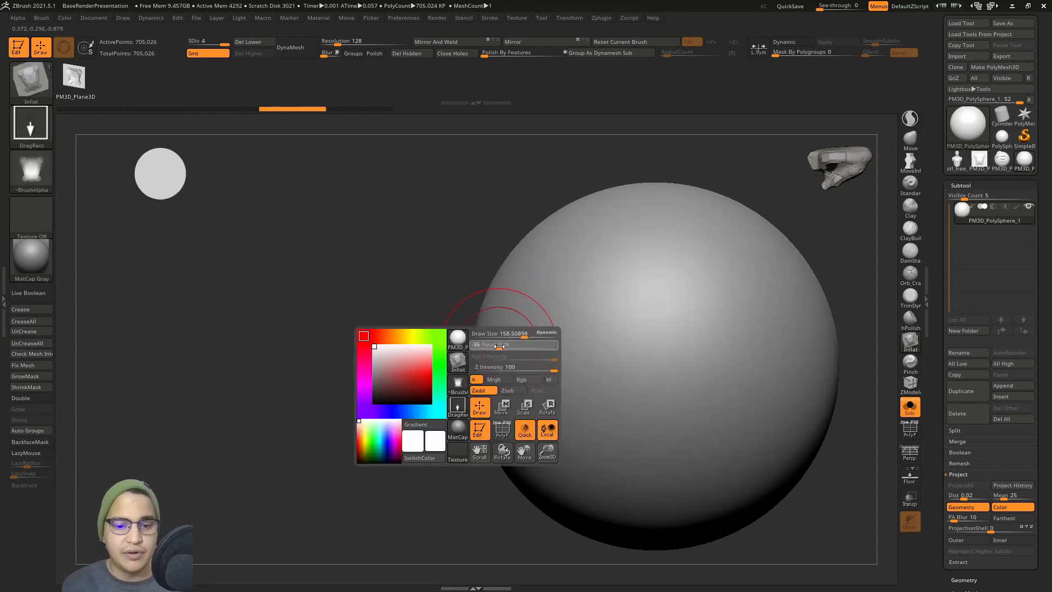
drag(498, 346, 543, 364)
right_drag(522, 370, 556, 322)
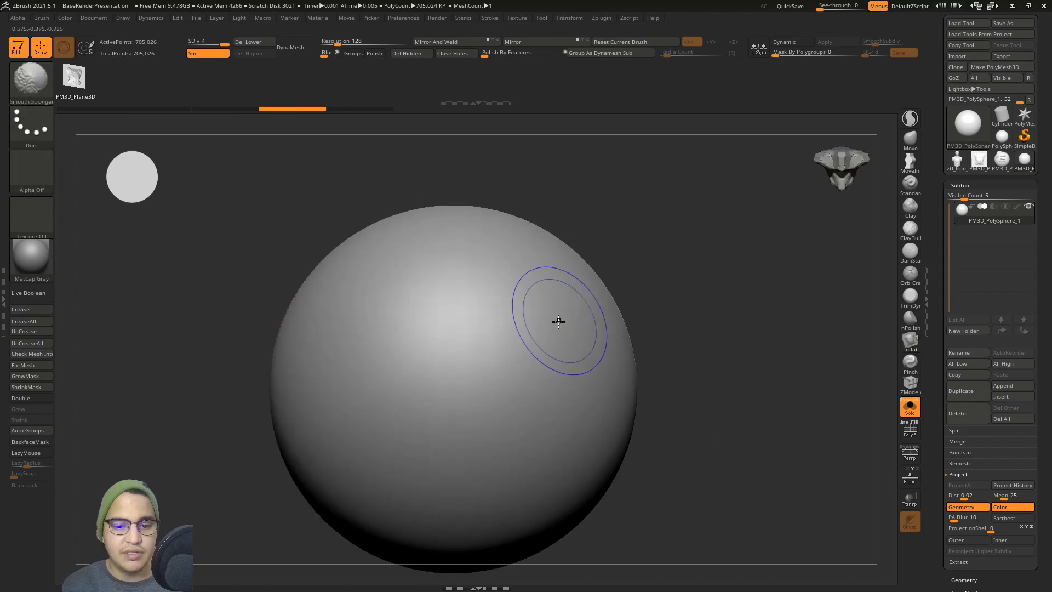
Try stamping the hard-surface form on the front of the sphere at different sizes and angles, undoing each stamp
drag(498, 358, 520, 436)
drag(561, 237, 486, 176)
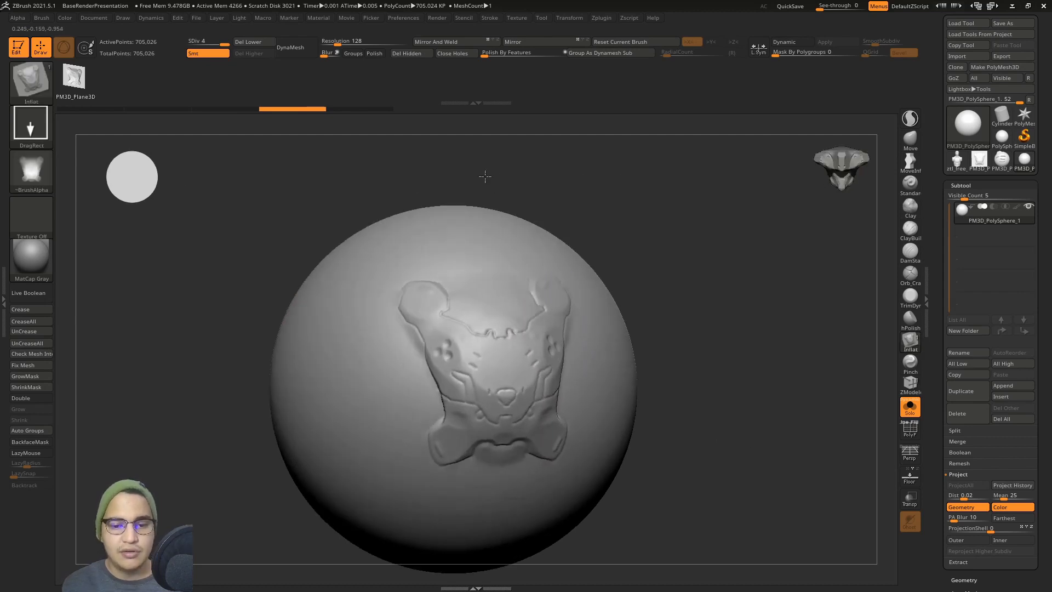
alt+right_drag(537, 324, 577, 282)
key(ctrl+z)
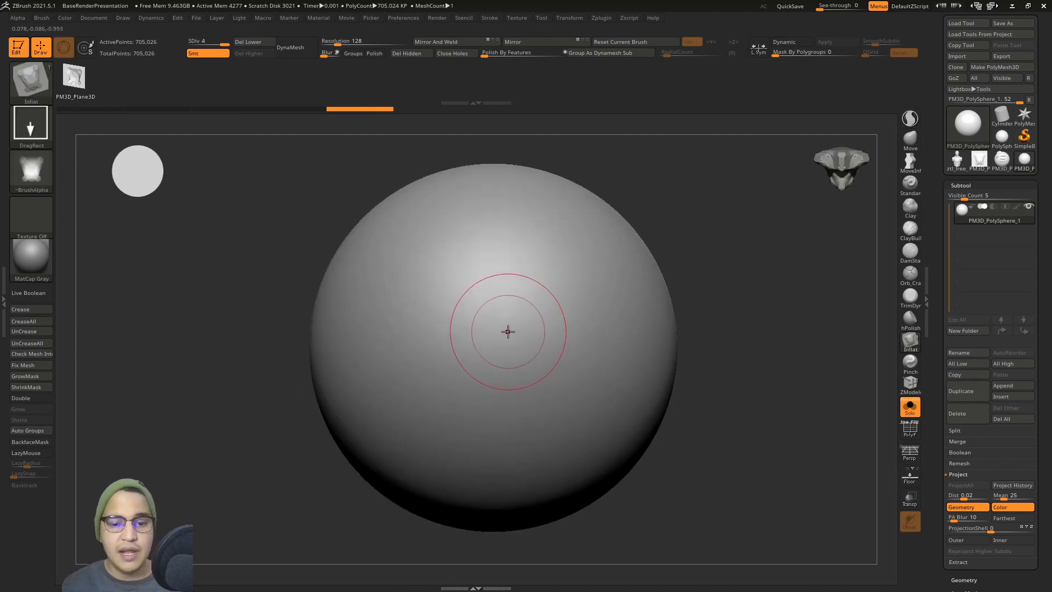
key(ctrl+z)
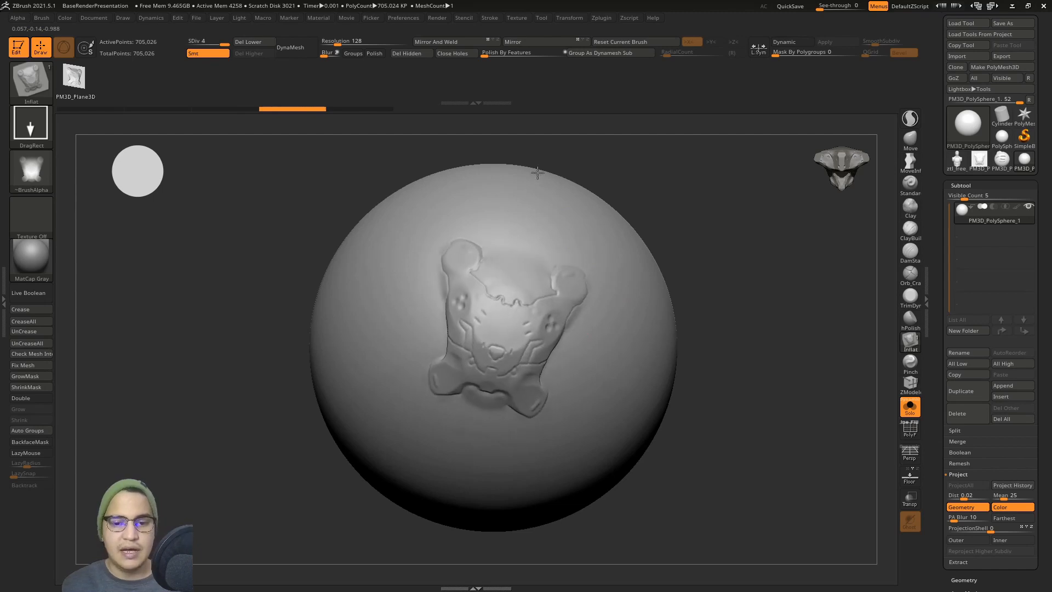
drag(538, 172, 498, 133)
key(ctrl+z)
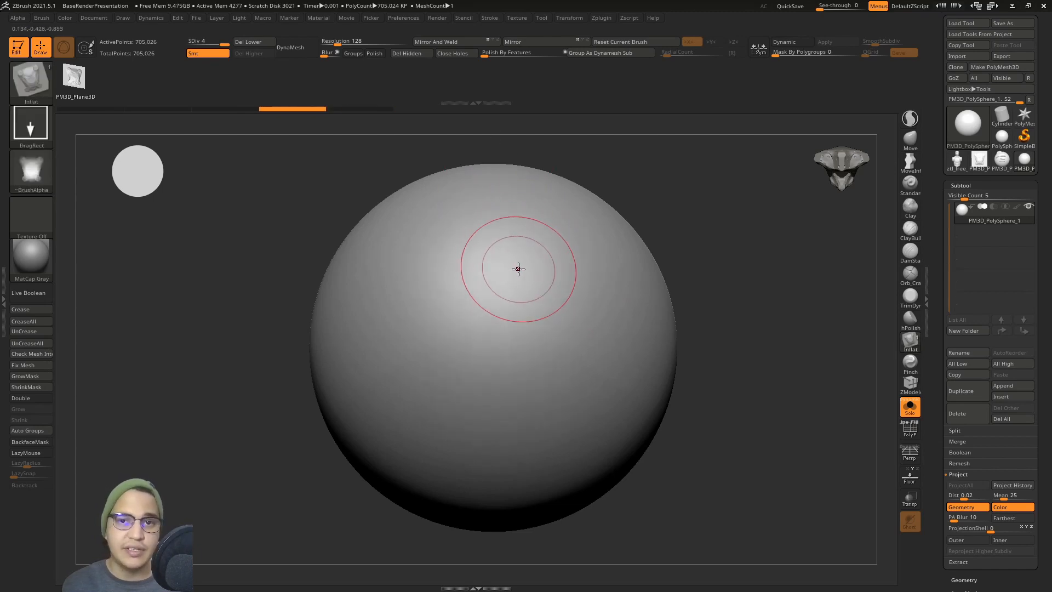
Stamp the hard-surface form large and upright on the front of the sphere and inspect its raised profile
right_click(513, 268)
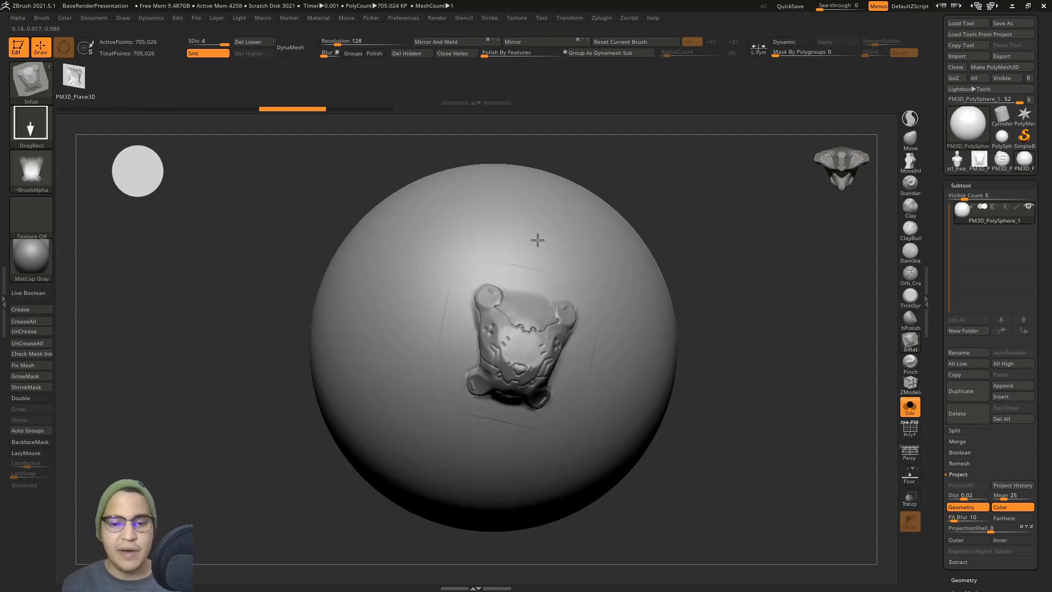
drag(538, 240, 520, 190)
mouse_move(534, 195)
right_down()
mouse_move(517, 219)
mouse_move(543, 275)
mouse_move(559, 275)
mouse_move(529, 270)
mouse_move(502, 310)
mouse_move(507, 324)
right_up()
key(s)
mouse_move(508, 324)
mouse_down()
mouse_move(488, 323)
mouse_move(483, 339)
mouse_up()
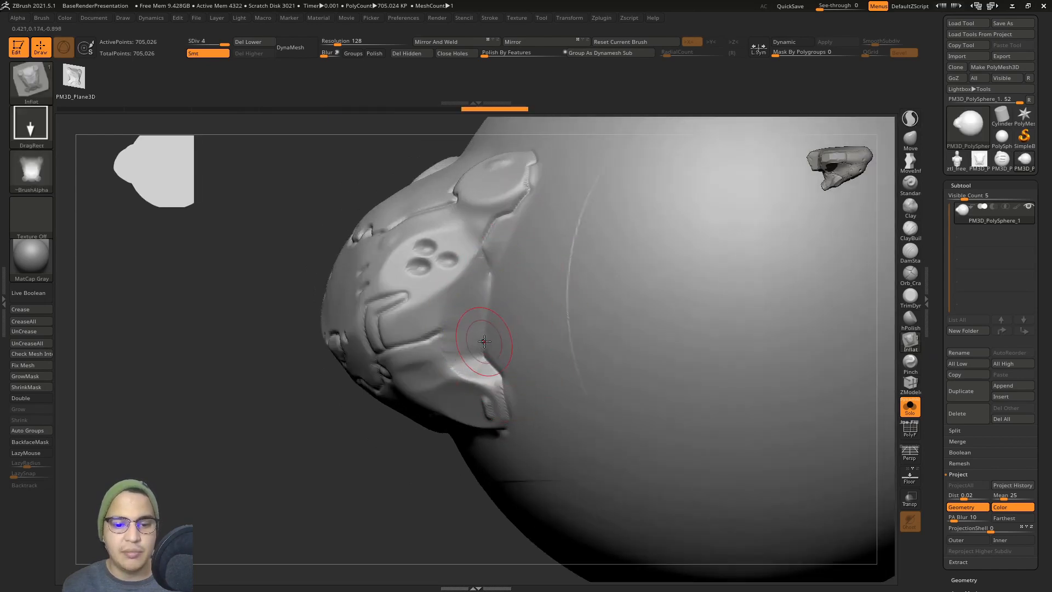
Smooth the sphere's surface around the outer edge of the stamped form
right_drag(485, 341, 513, 335)
shift+drag(548, 339, 583, 208)
right_drag(613, 416, 611, 391)
shift+drag(611, 390, 610, 388)
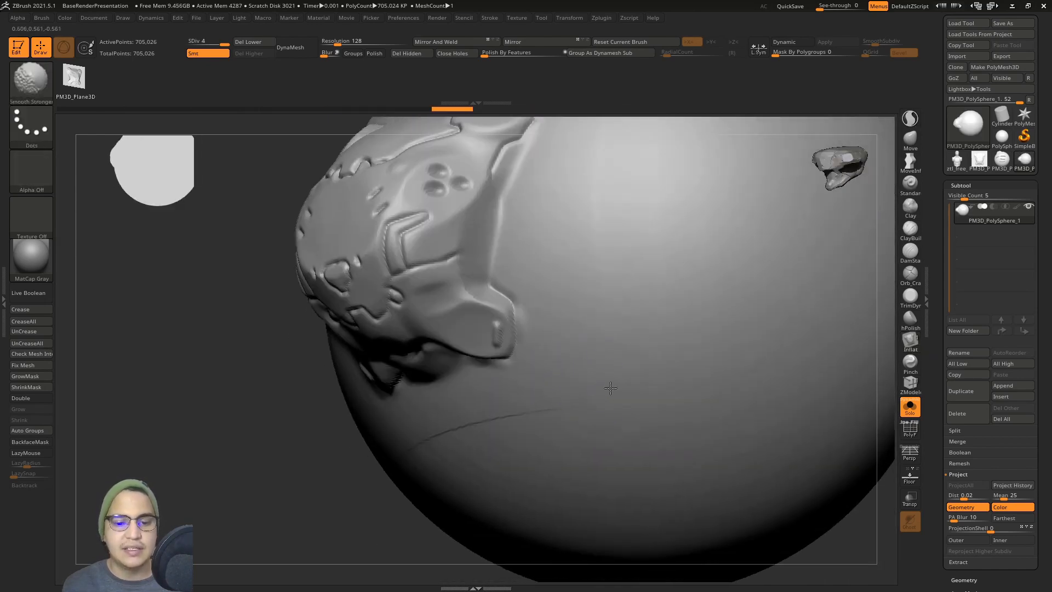
right_drag(451, 430, 540, 403)
ctrl+right_drag(540, 403, 548, 331)
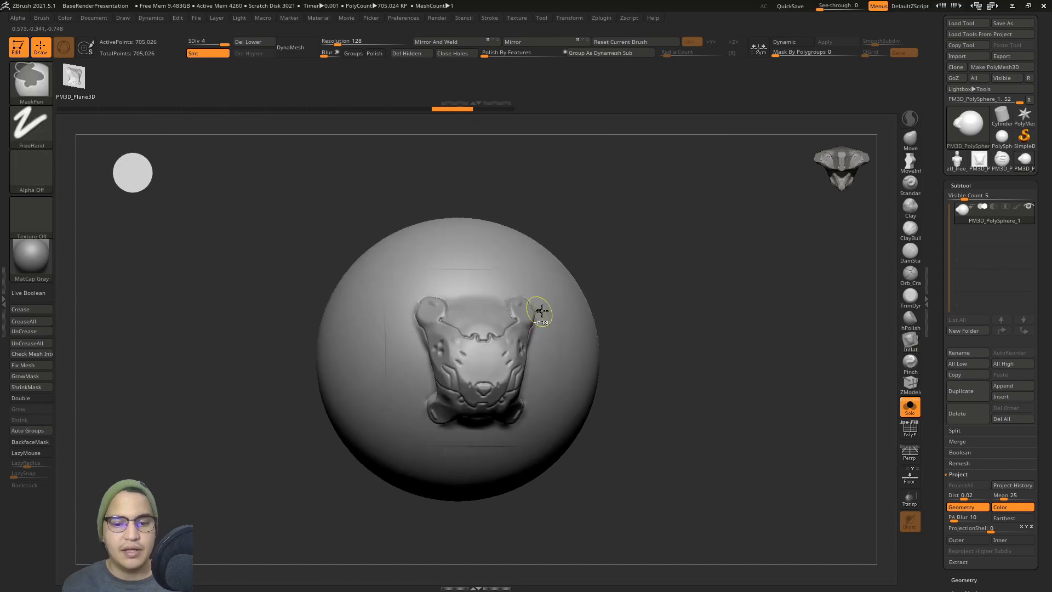
Undo the smoothing strokes and the stamp until the sphere is plain again
key(ctrl+z)
key(ctrl+z)
key(ctrl+z)
key(ctrl+z)
key(ctrl+z)
key(ctrl+z)
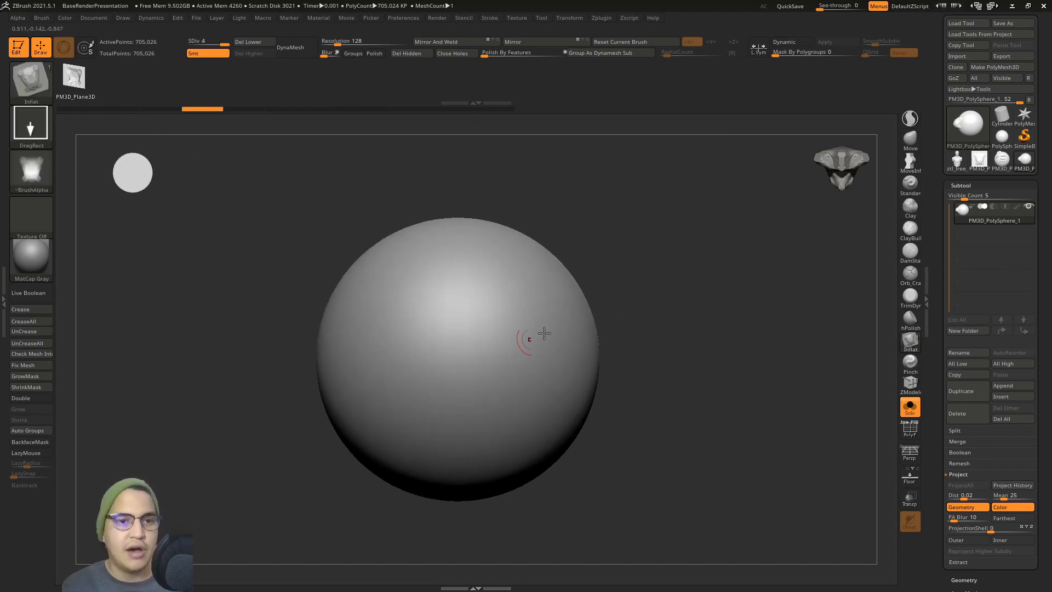
Subdivide the sphere once more to SDiv 5 and stamp the hard-surface form upright on its front
key(ctrl+d)
alt+right_drag(597, 292, 650, 280)
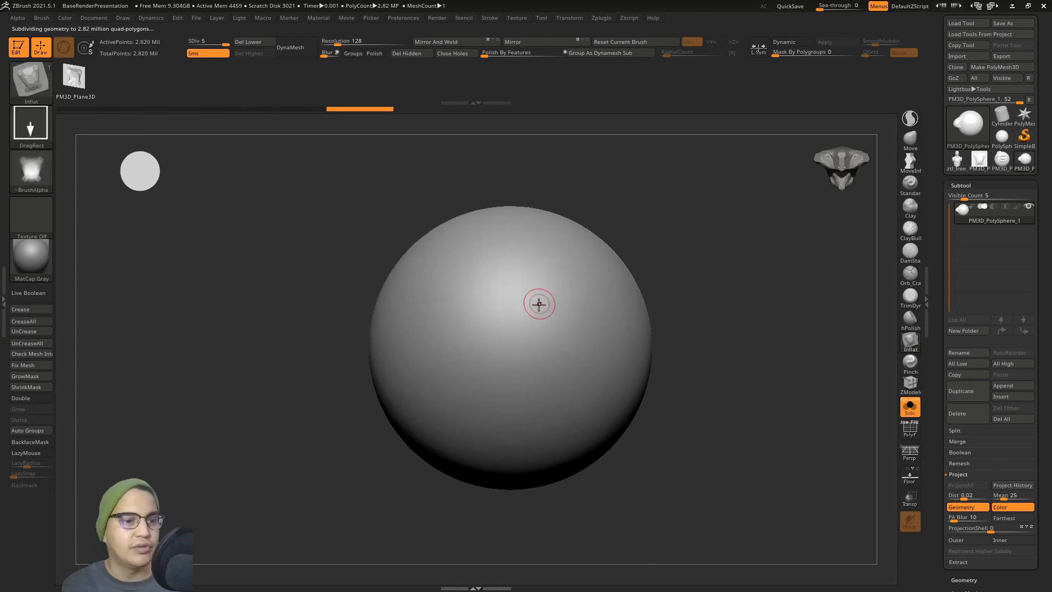
alt+right_drag(526, 333, 527, 309)
key(space)
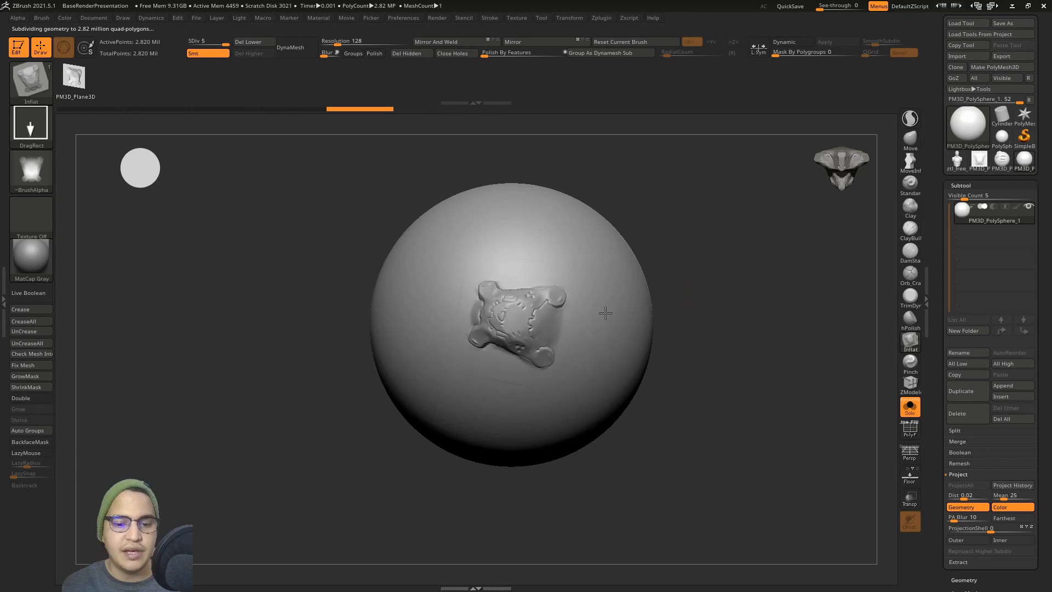
drag(606, 313, 525, 154)
Smooth the stretched, jagged edge along one side of the stamped form
drag(696, 246, 586, 273)
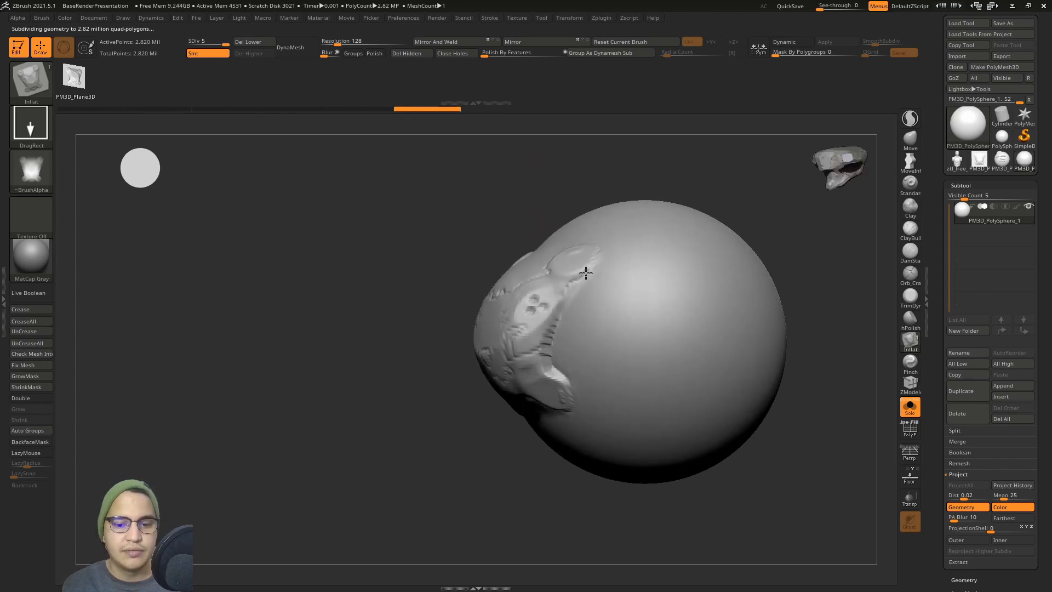
ctrl+right_drag(586, 273, 608, 334)
alt+right_drag(581, 389, 609, 318)
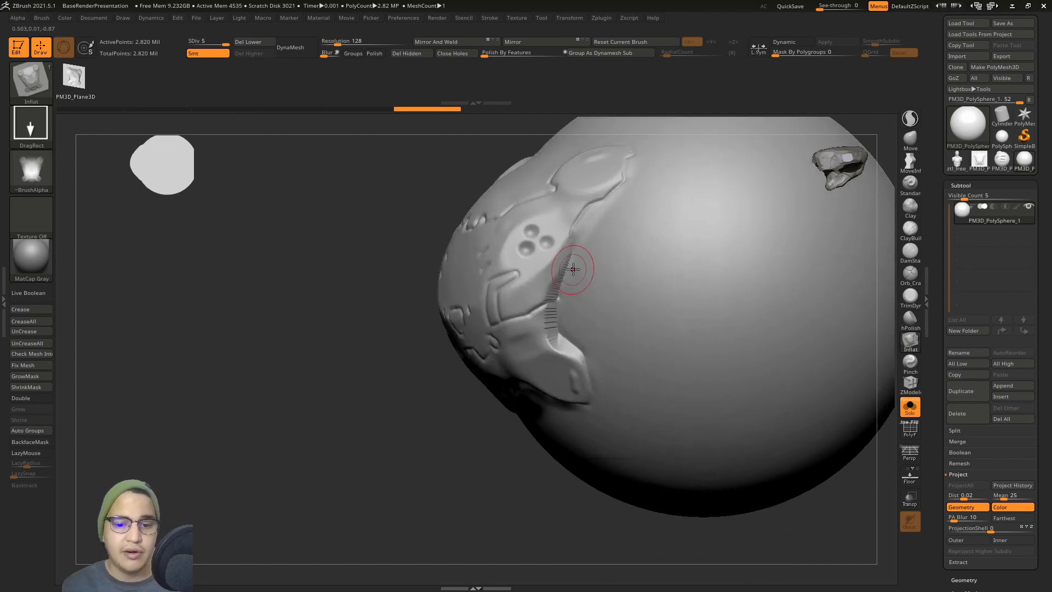
key(shift)
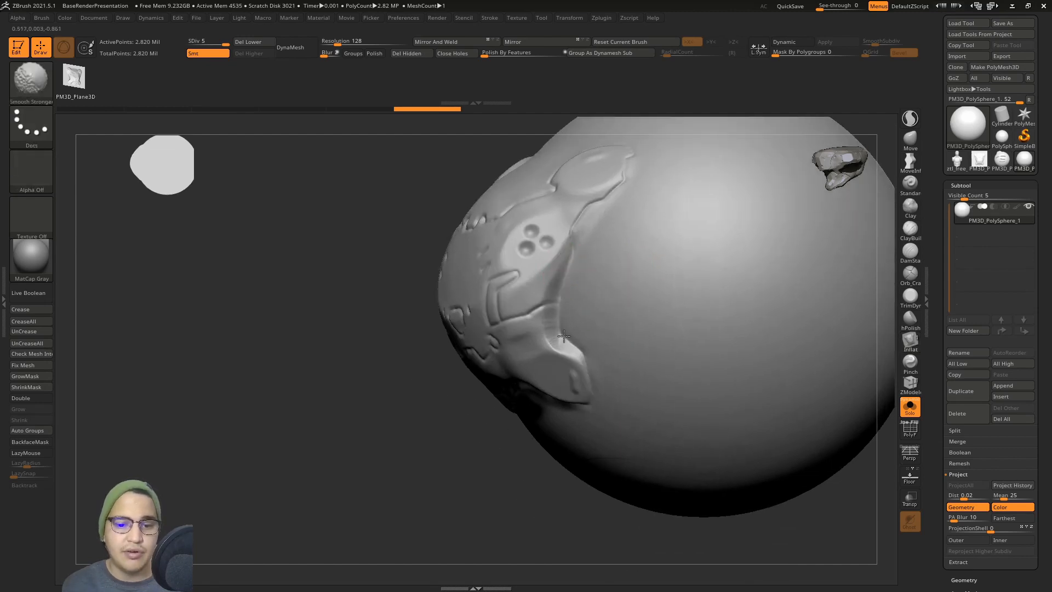
Smooth the jagged edge on the opposite side of the stamped form and frame the finished sphere from the front
right_drag(686, 324, 811, 328)
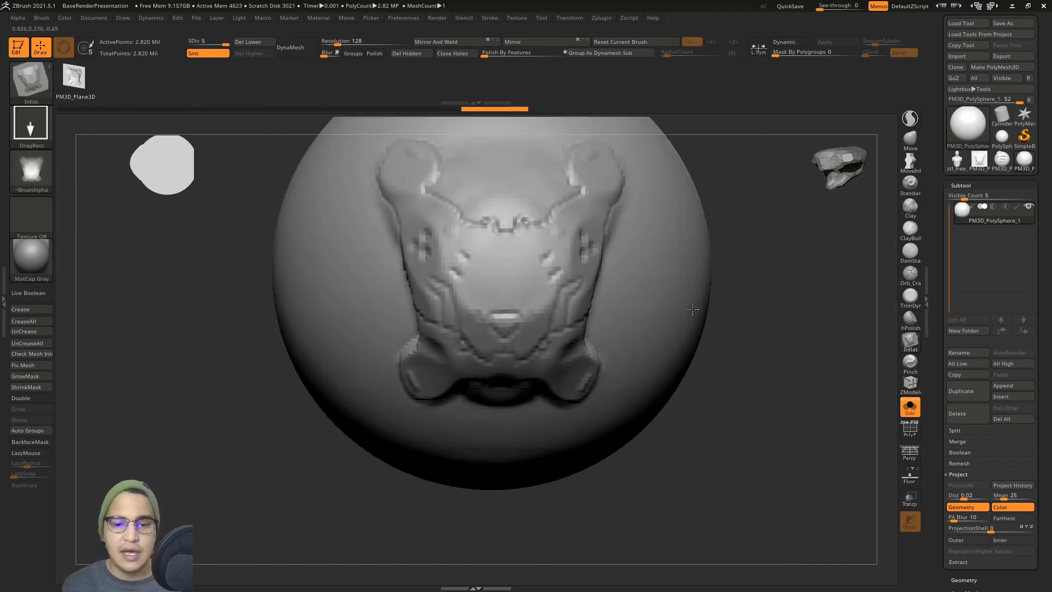
shift+drag(661, 348, 678, 187)
mouse_move(479, 249)
alt+right_down()
mouse_move(534, 274)
mouse_move(411, 301)
alt+right_up()
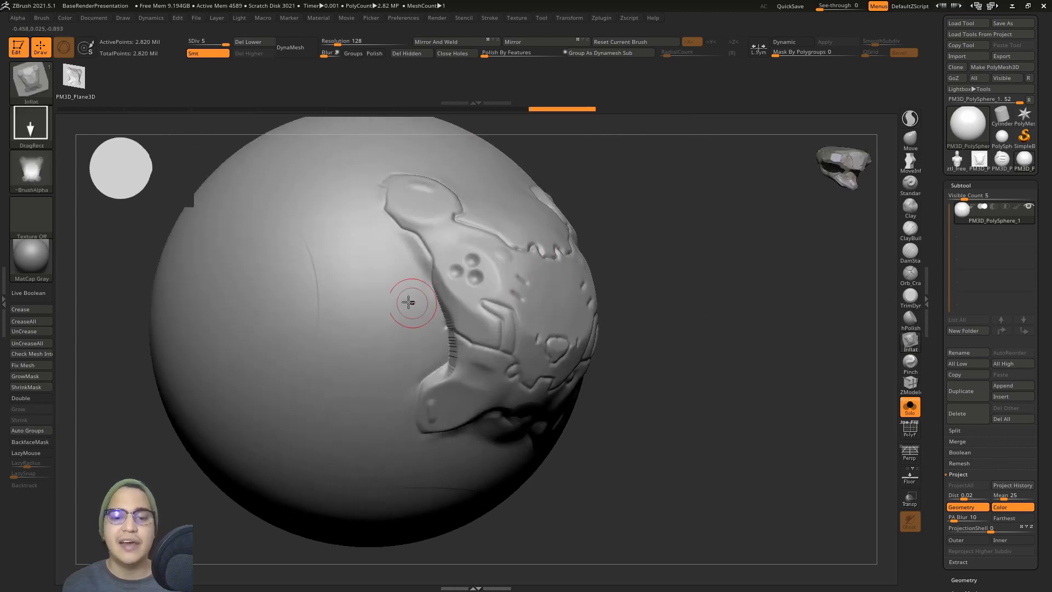
key(shift)
shift+drag(429, 318, 435, 364)
mouse_move(431, 364)
right_down()
mouse_move(406, 358)
mouse_move(467, 289)
mouse_move(481, 319)
right_up()
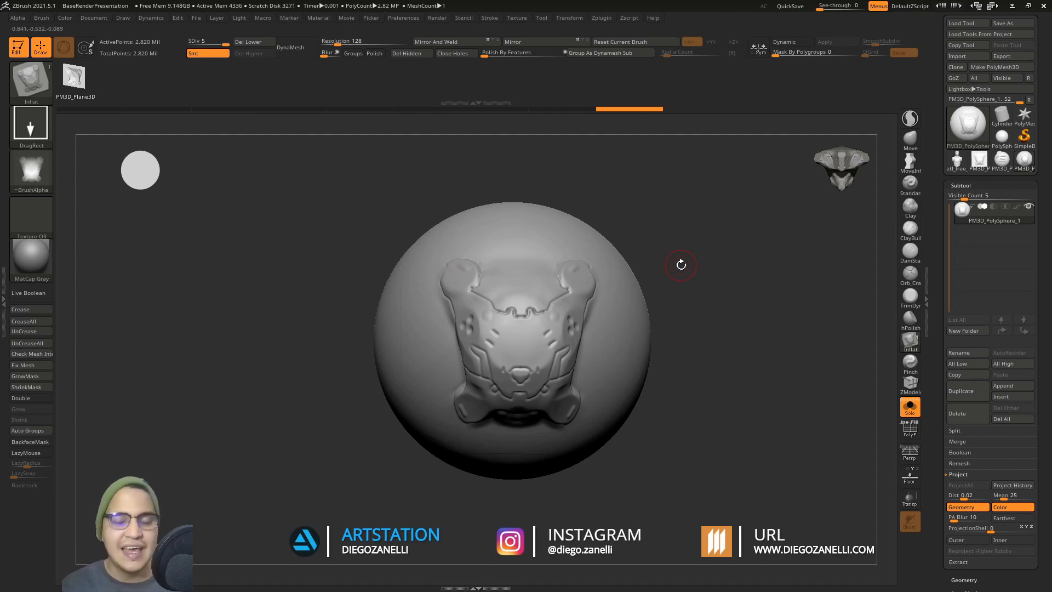
alt+drag(681, 266, 654, 250)
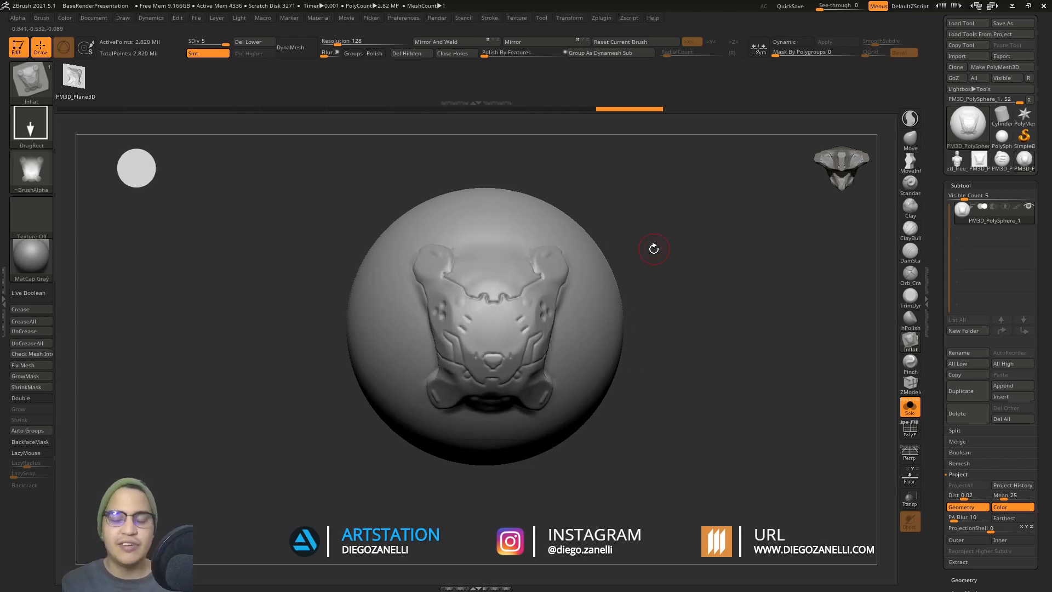